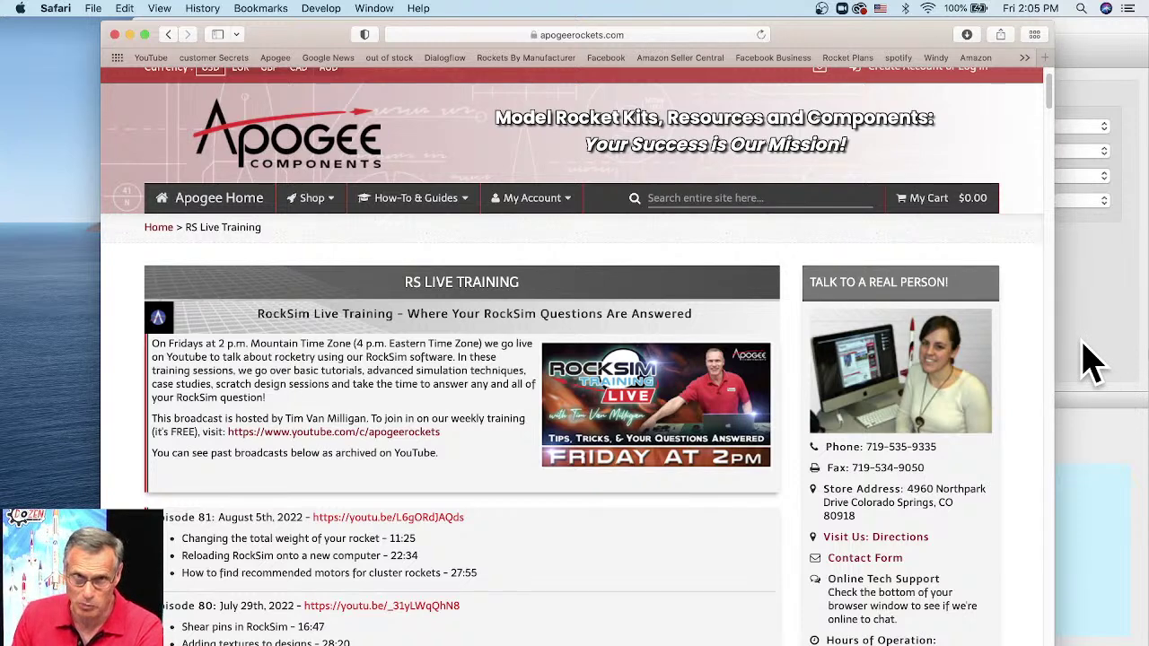
Switch to RockSim Pro and orbit the Atomizer rocket in the 3D view to inspect it from different angles.
{"action": "left_click", "coordinate": [1088, 363]}
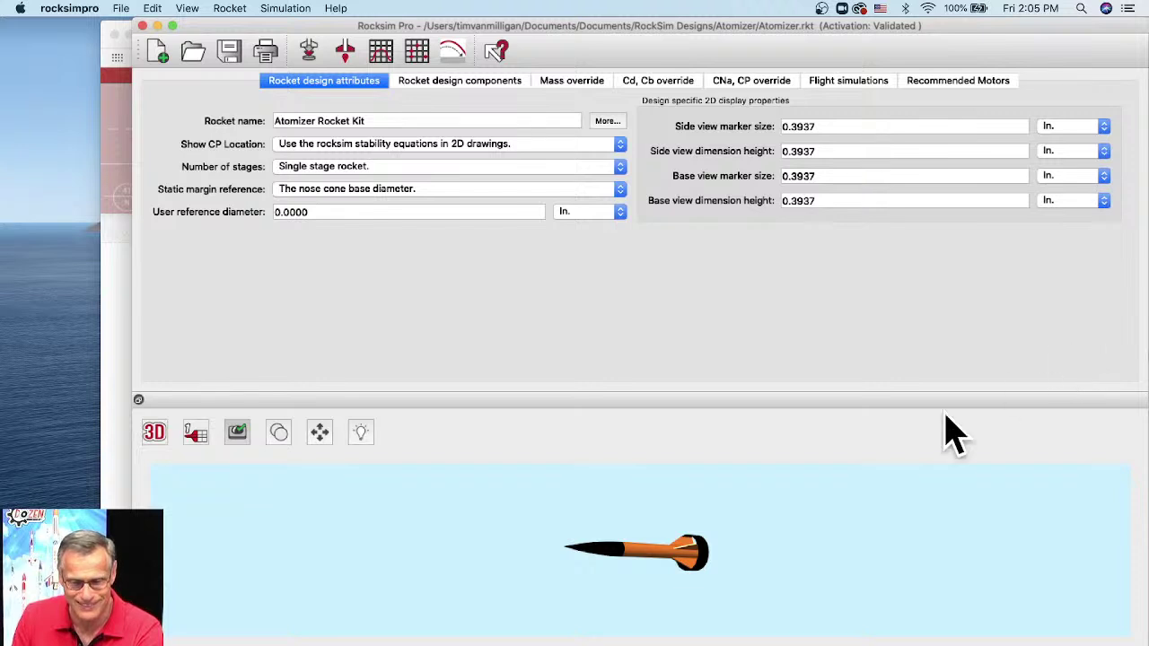
{"action": "left_click_drag", "start_coordinate": [736, 547], "coordinate": [535, 503]}
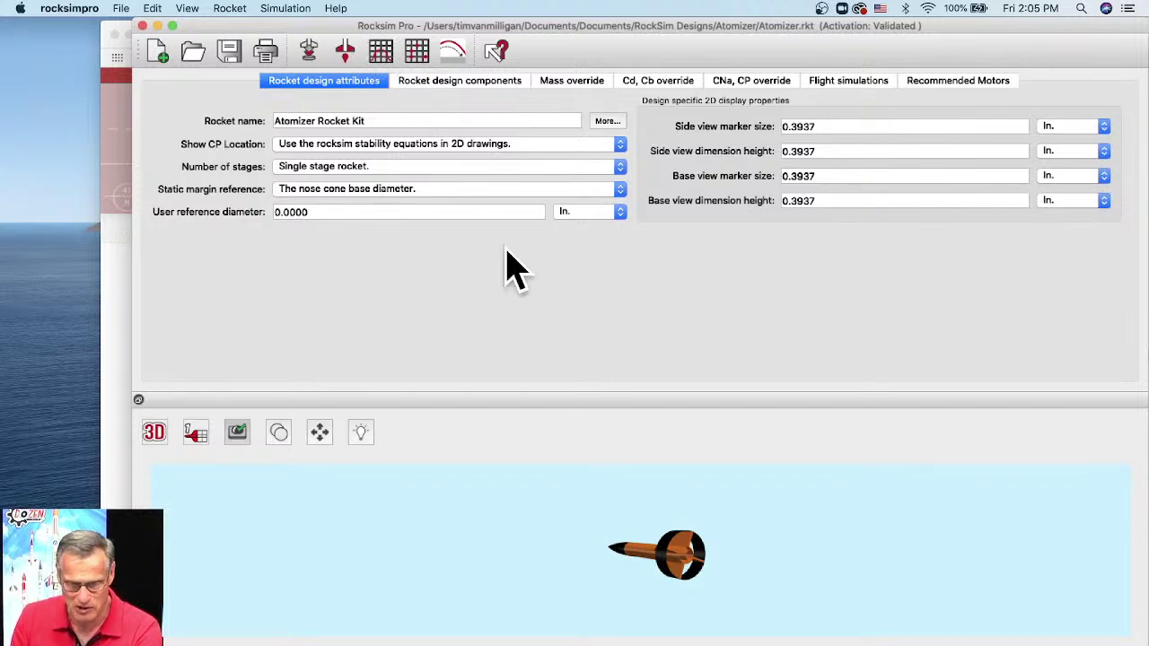
{"action": "left_click_drag", "start_coordinate": [736, 619], "coordinate": [799, 535]}
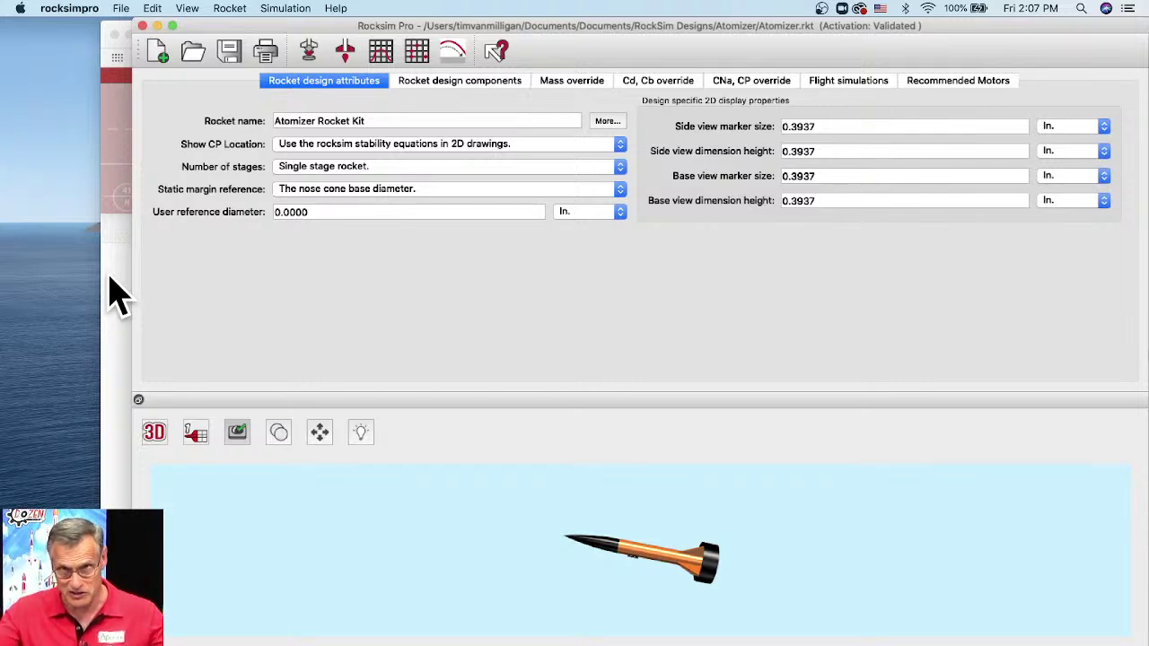
Switch back to Safari and search the web for "thrust curve of a rocket motor image".
{"action": "left_click", "coordinate": [109, 278]}
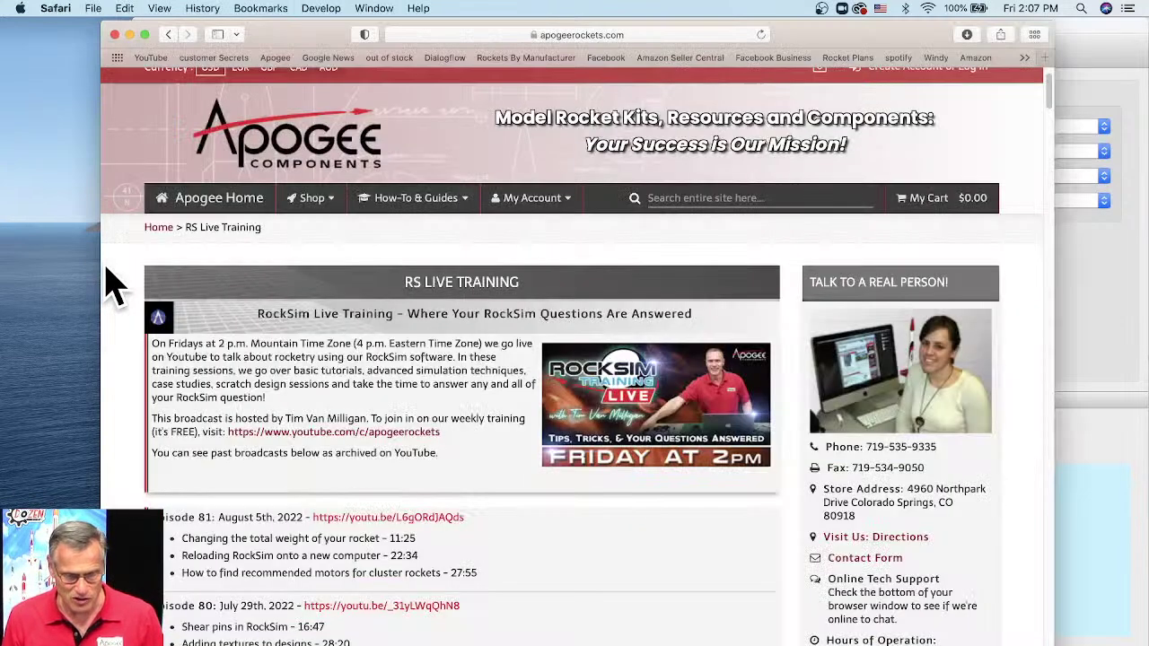
{"action": "scroll", "coordinate": [854, 179], "scroll_direction": "down", "scroll_amount": 2}
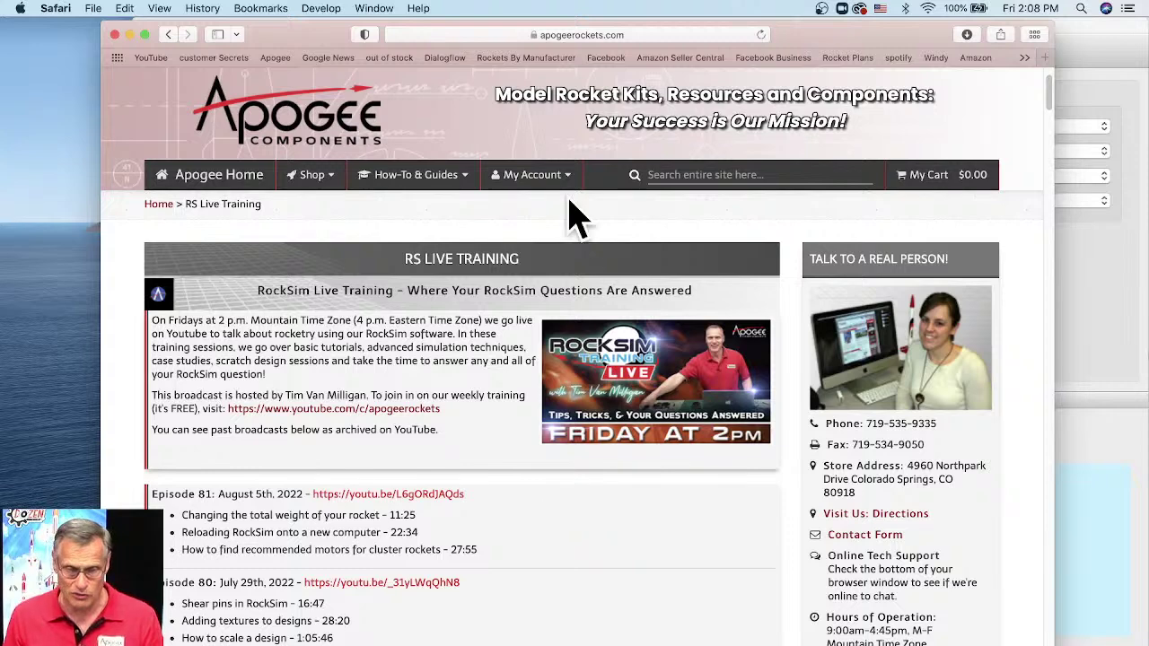
{"action": "left_click", "coordinate": [555, 35]}
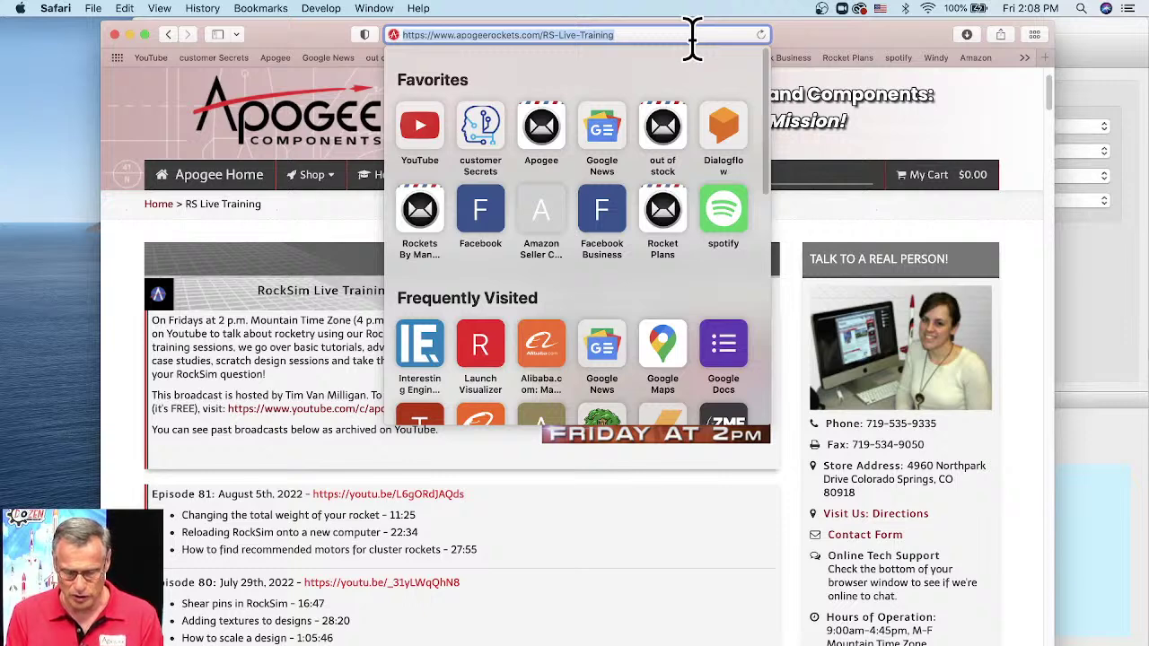
{"action": "key", "text": "BackSpace"}
{"action": "type", "text": "th"}
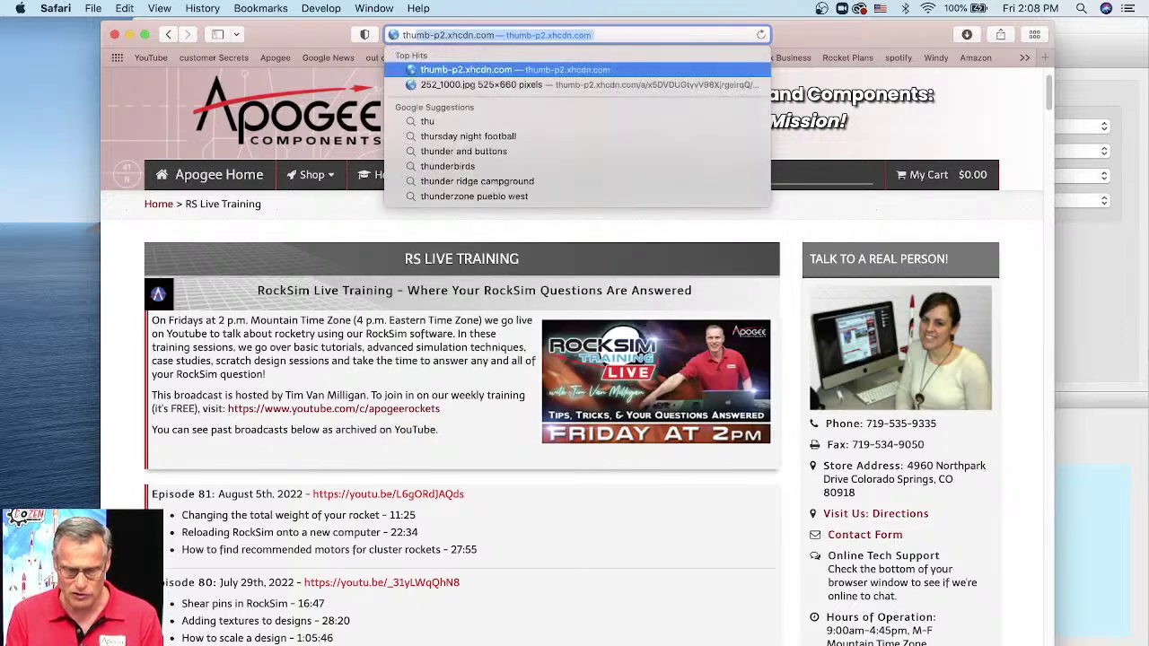
{"action": "type", "text": "rust"}
{"action": "type", "text": "cur"}
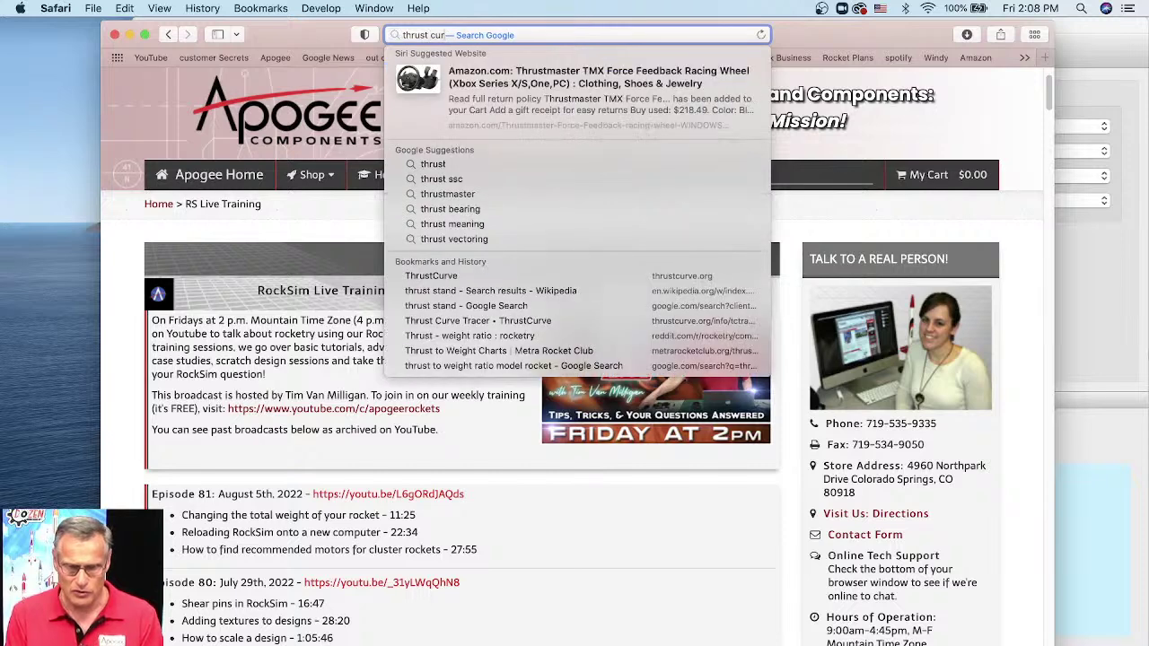
{"action": "type", "text": "ve of a"}
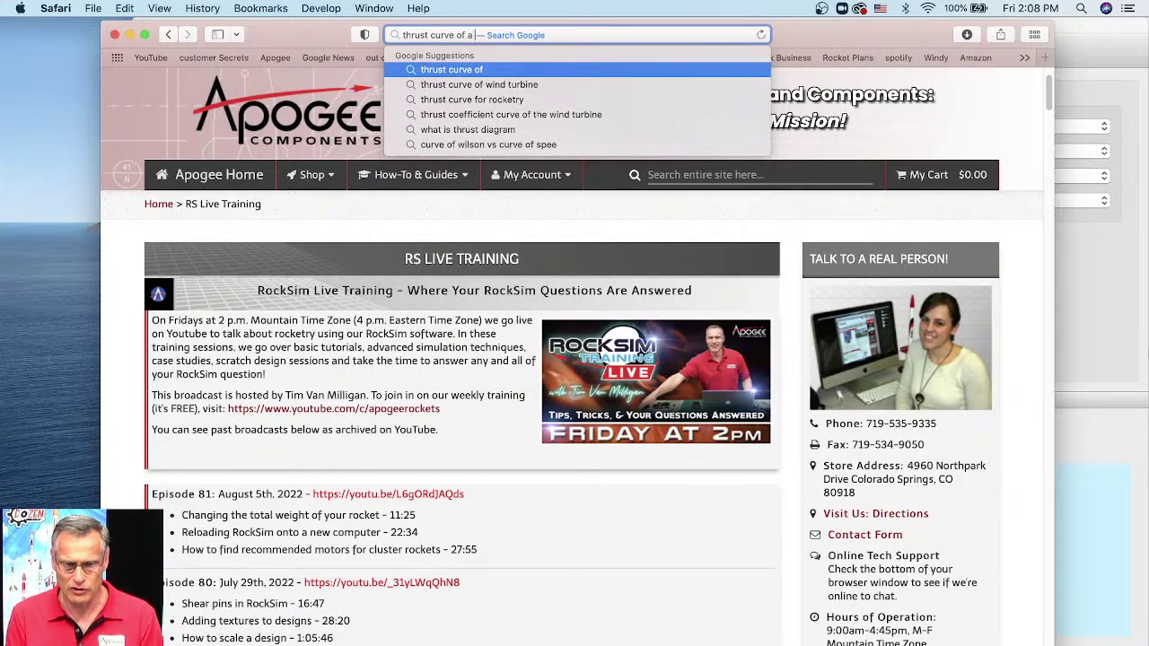
{"action": "type", "text": " rocket m"}
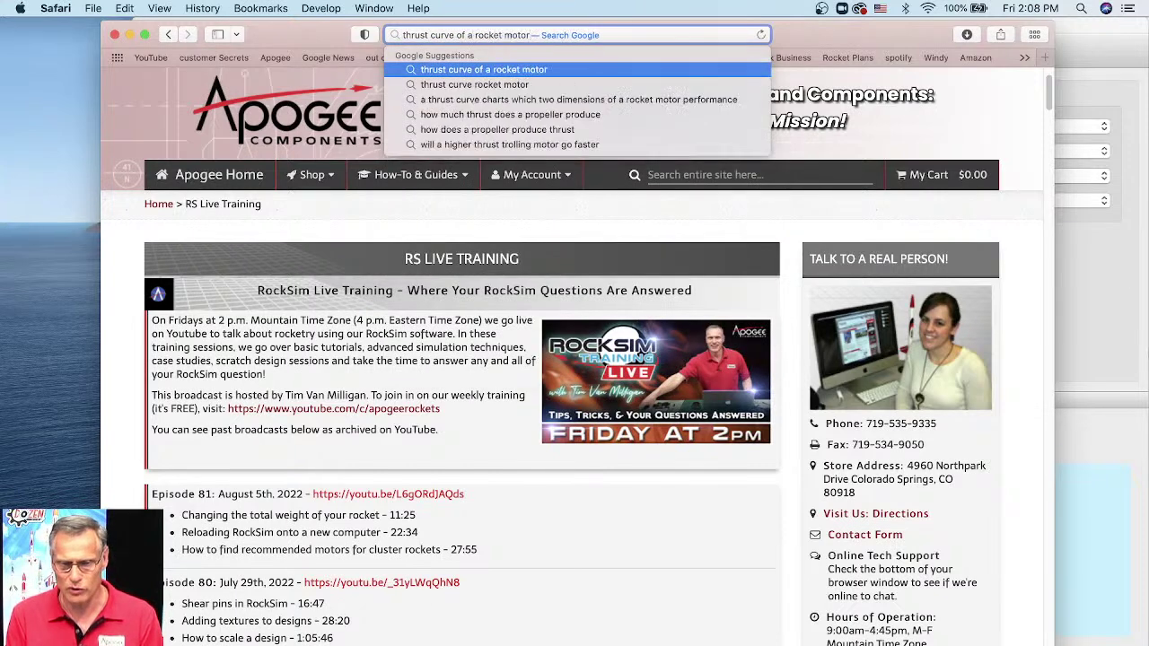
{"action": "type", "text": "otor "}
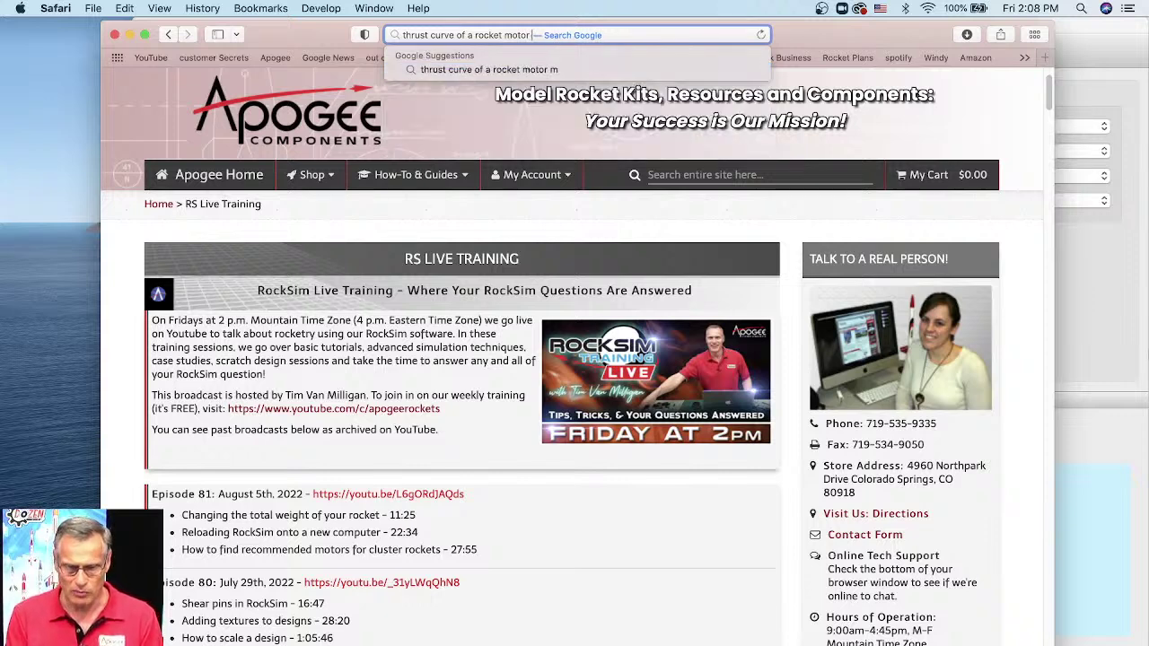
{"action": "type", "text": "image"}
{"action": "key", "text": "Return"}
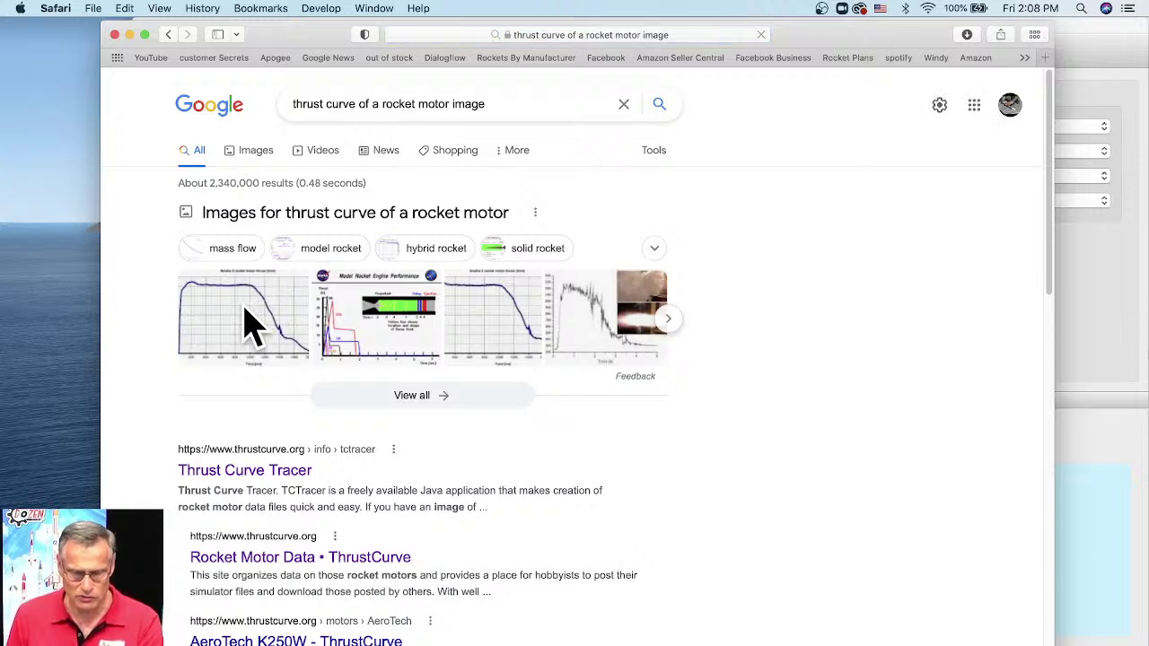
Preview the thrust curve image results and visit the ResearchGate page of the 1500 N hybrid motor curve.
{"action": "left_click", "coordinate": [250, 324]}
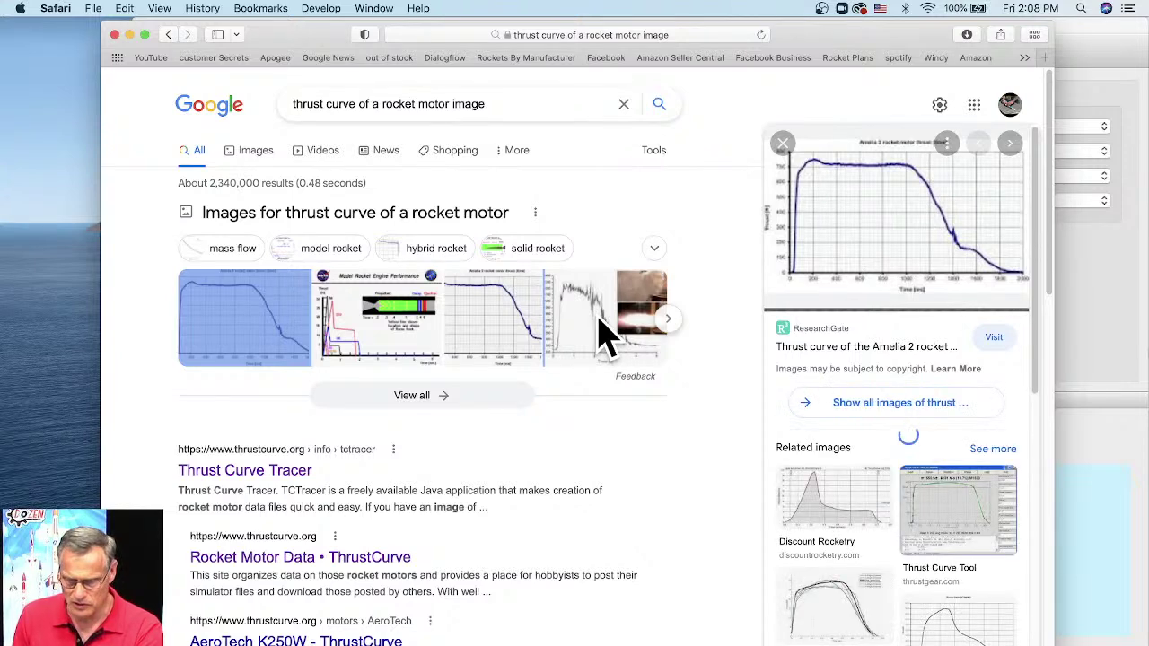
{"action": "left_click", "coordinate": [592, 342]}
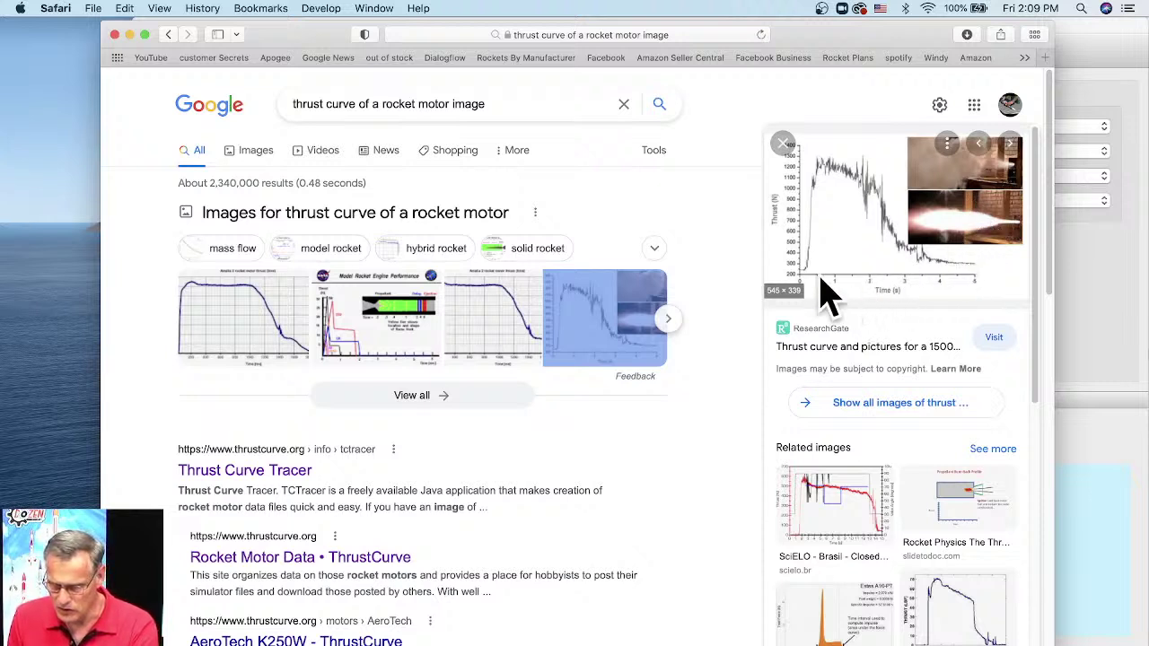
{"action": "left_click", "coordinate": [994, 338]}
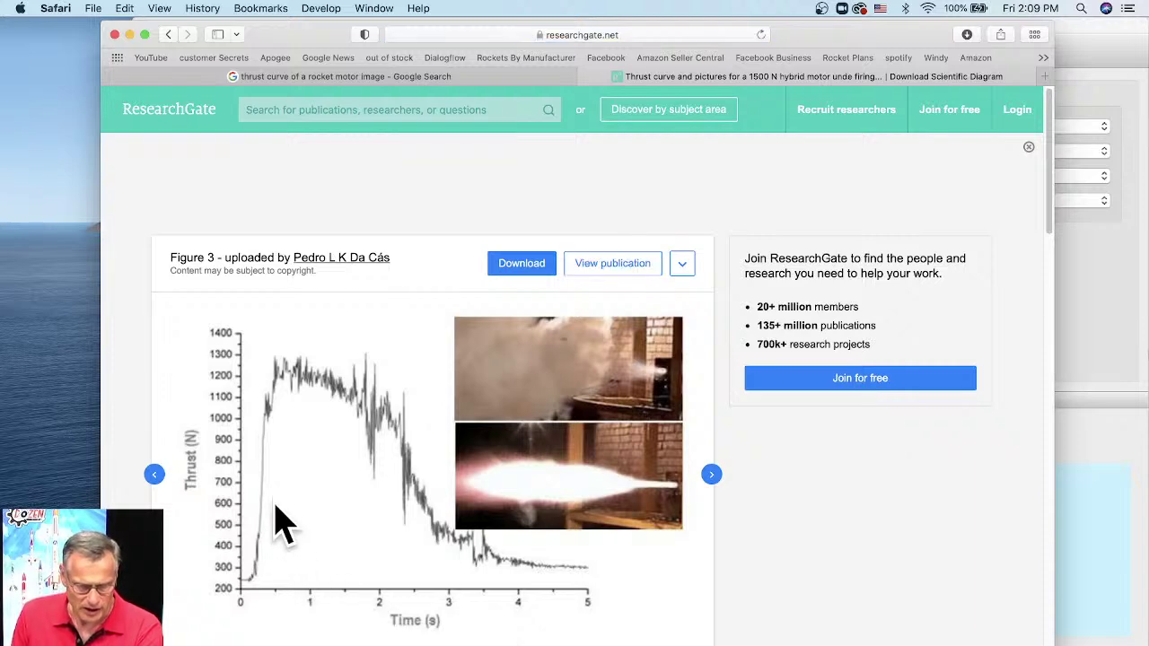
Review the thrust curve figure on the page and capture a screenshot of just the figure area.
{"action": "scroll", "coordinate": [297, 397], "scroll_direction": "down", "scroll_amount": 2}
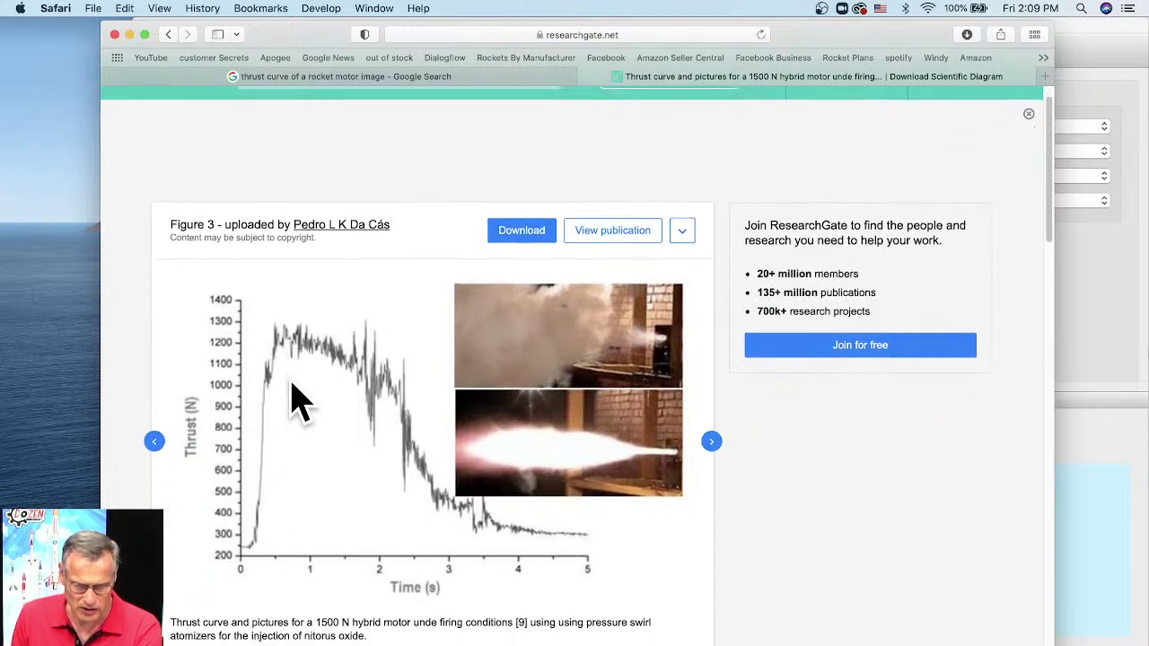
{"action": "scroll", "coordinate": [297, 398], "scroll_direction": "down", "scroll_amount": 3}
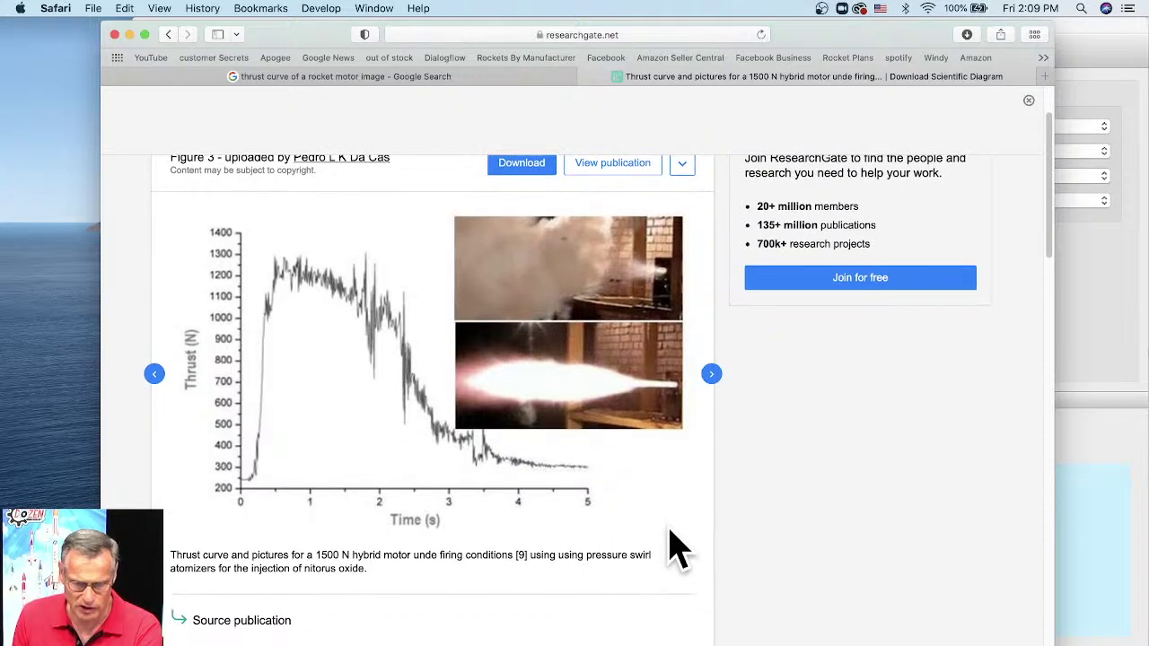
{"action": "scroll", "coordinate": [685, 534], "scroll_direction": "down", "scroll_amount": 5}
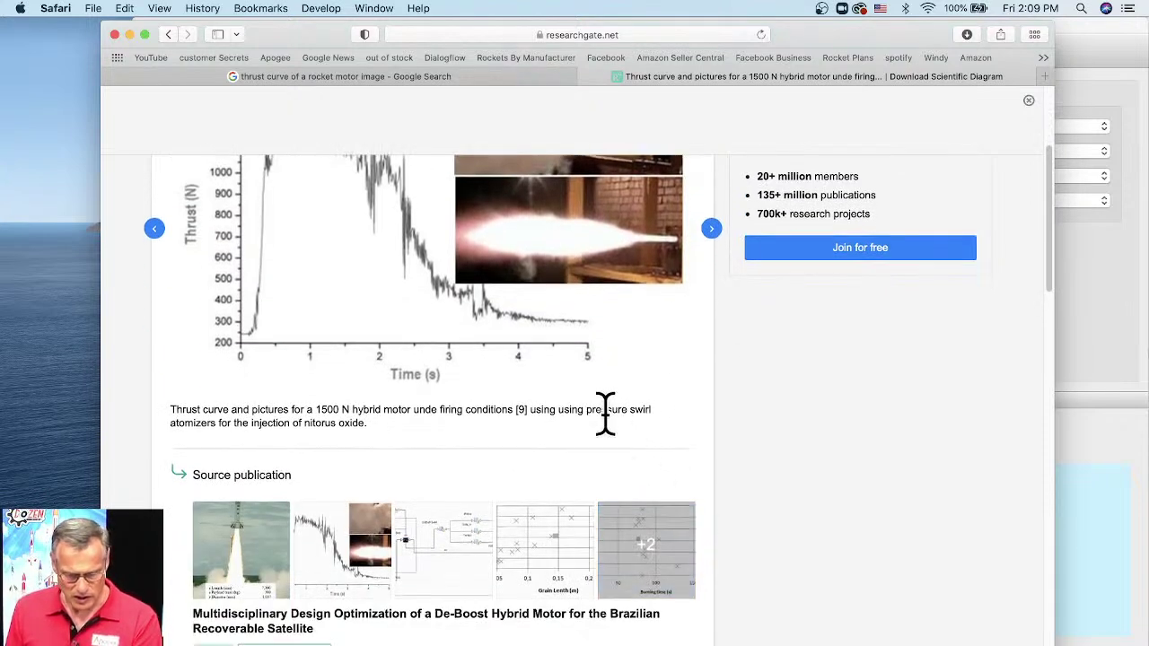
{"action": "scroll", "coordinate": [604, 413], "scroll_direction": "down", "scroll_amount": 4}
{"action": "scroll", "coordinate": [597, 417], "scroll_direction": "down", "scroll_amount": 1}
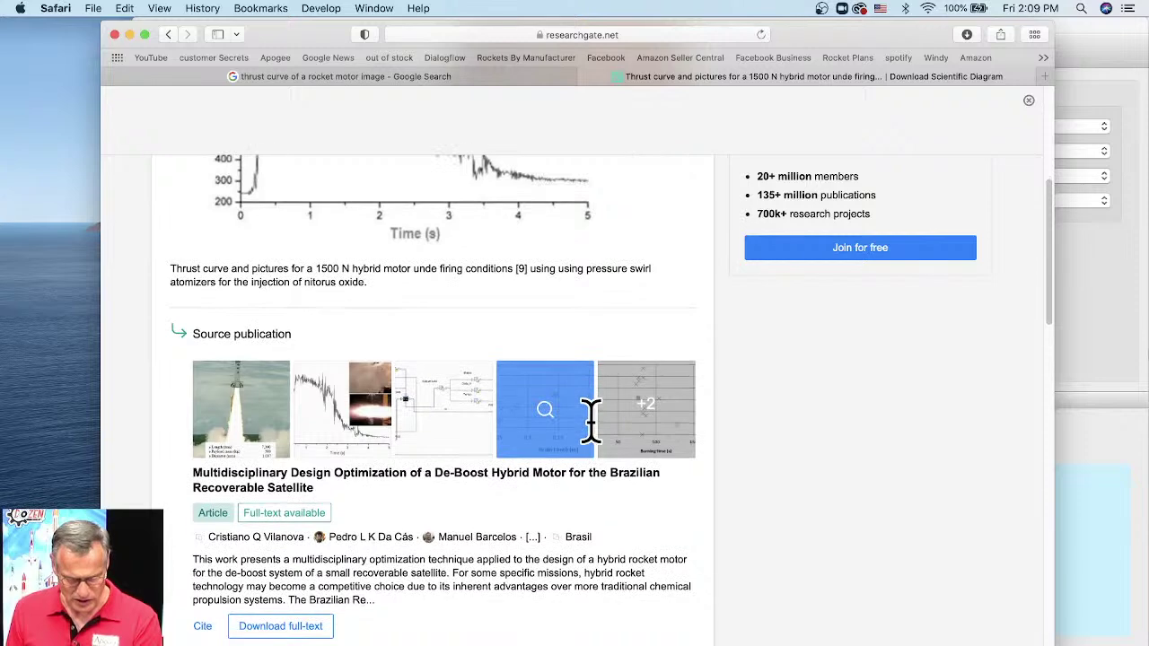
{"action": "scroll", "coordinate": [593, 422], "scroll_direction": "up", "scroll_amount": 10}
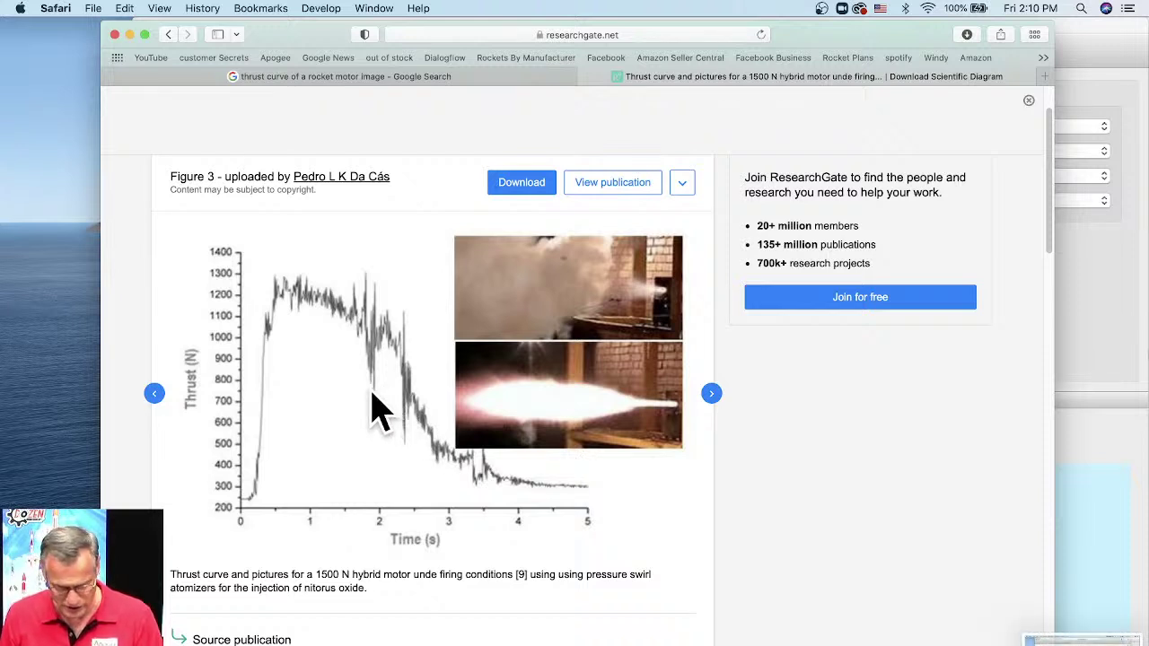
{"action": "key", "text": "super+shift+4"}
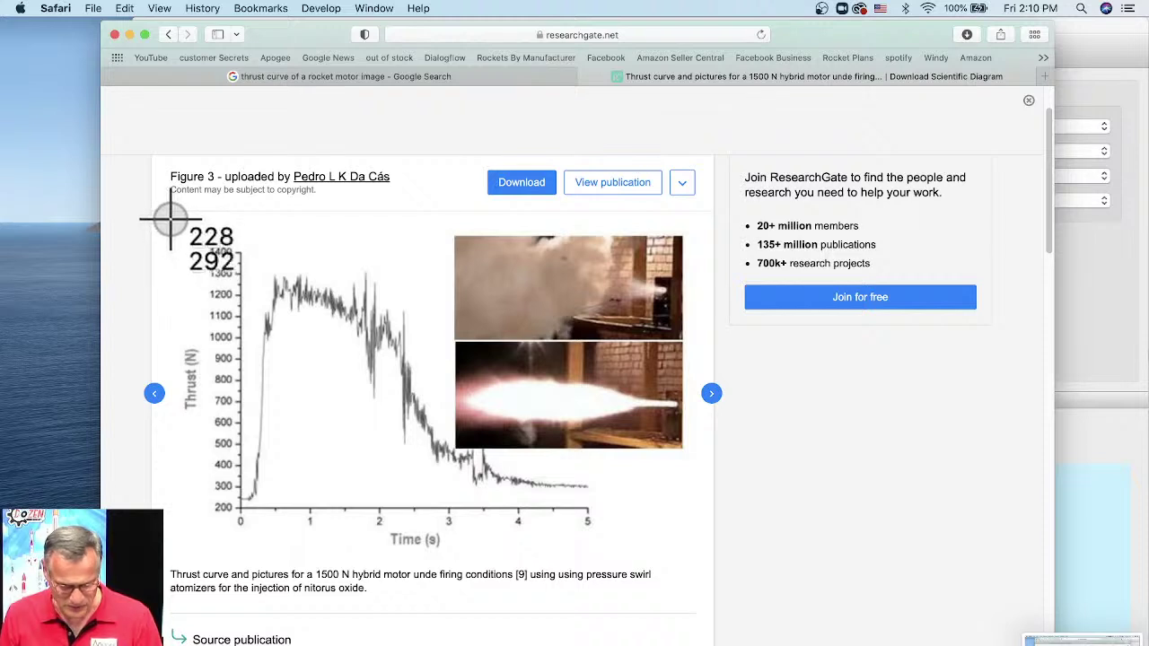
{"action": "left_click_drag", "start_coordinate": [172, 215], "coordinate": [688, 554]}
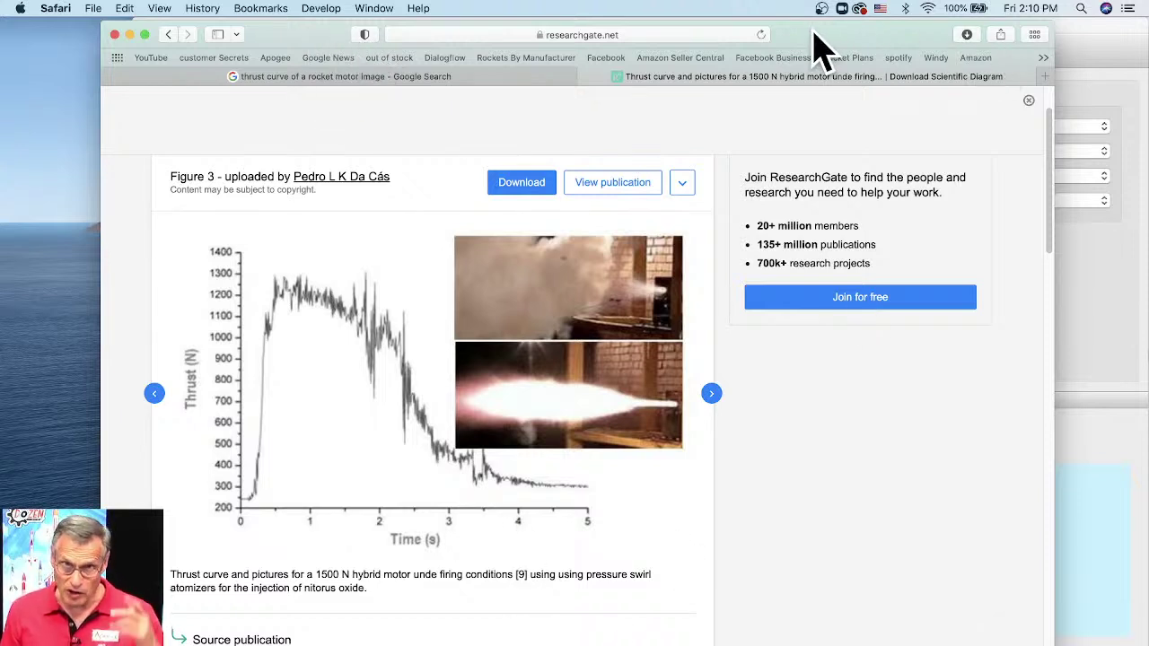
Minimize the browser, bring RockSim Pro forward, and open a new Finder window near the top of the desktop.
{"action": "left_click", "coordinate": [130, 34]}
{"action": "left_click", "coordinate": [885, 38]}
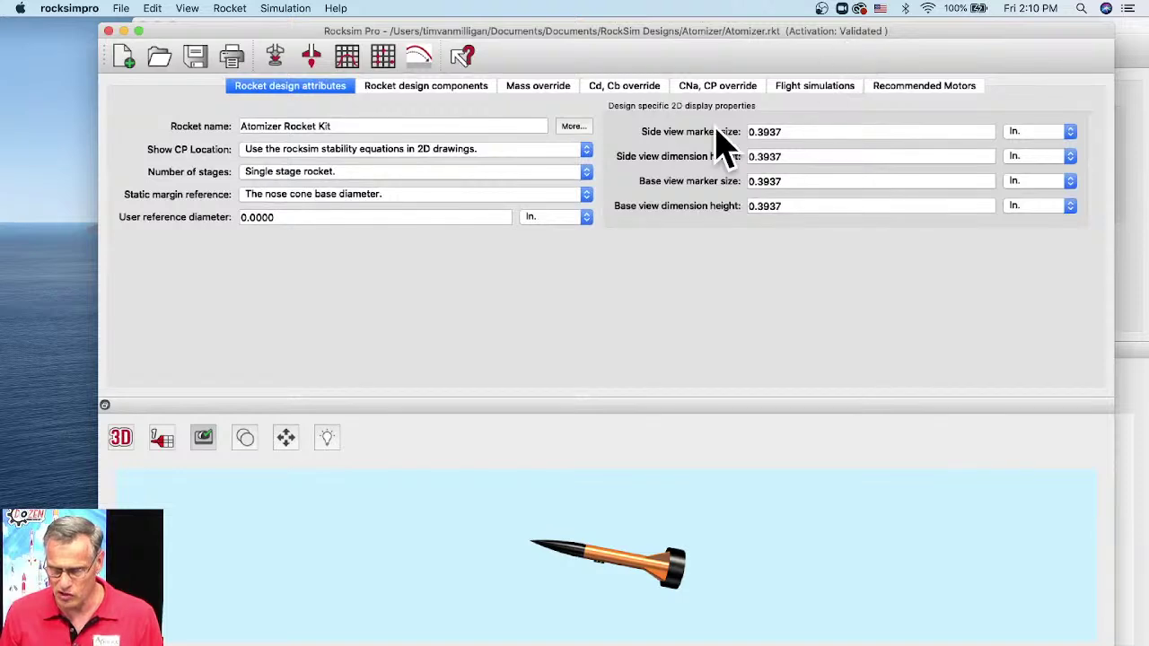
{"action": "key", "text": "ctrl+Up"}
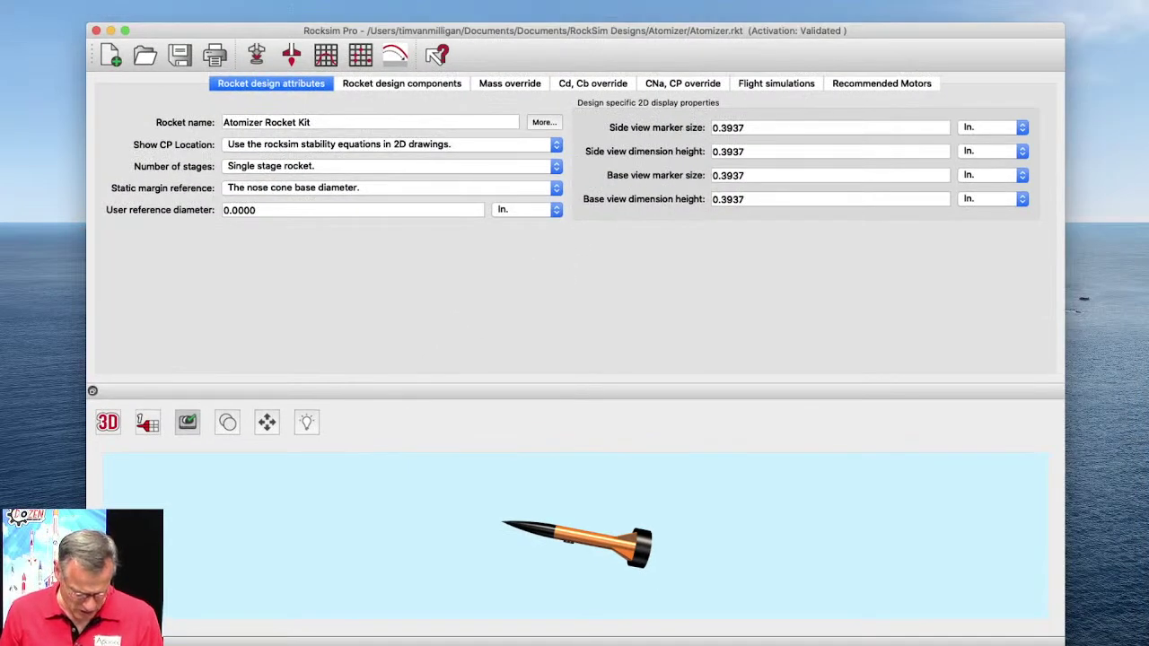
{"action": "key", "text": "ctrl+Up"}
{"action": "right_click", "coordinate": [105, 634]}
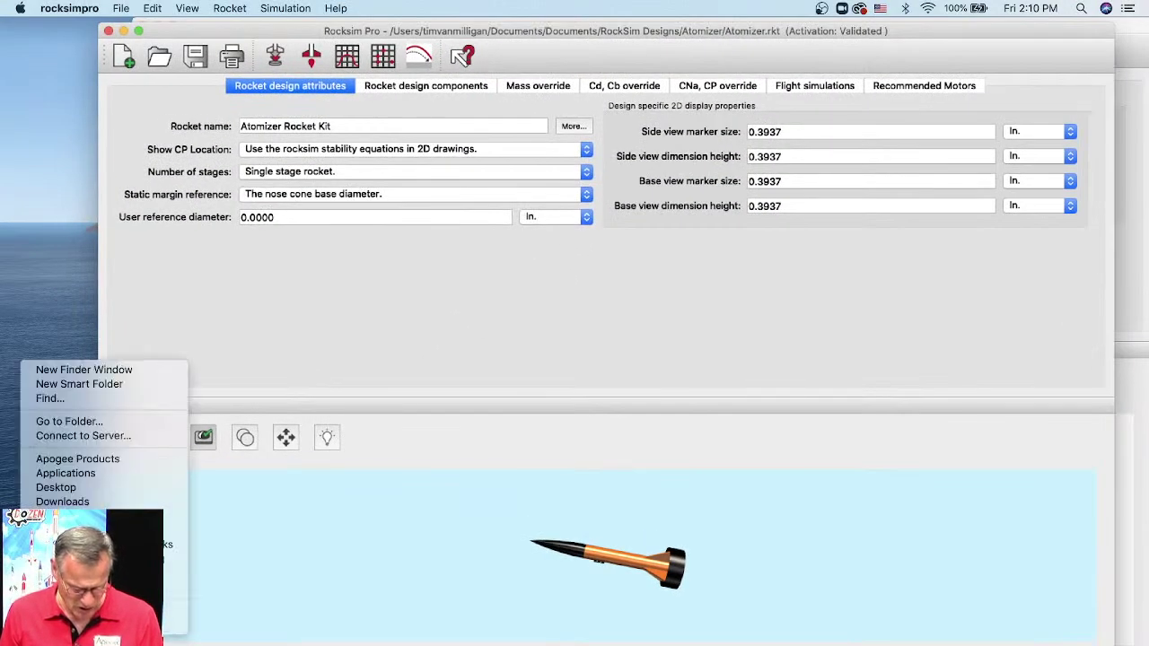
{"action": "key", "text": "Escape"}
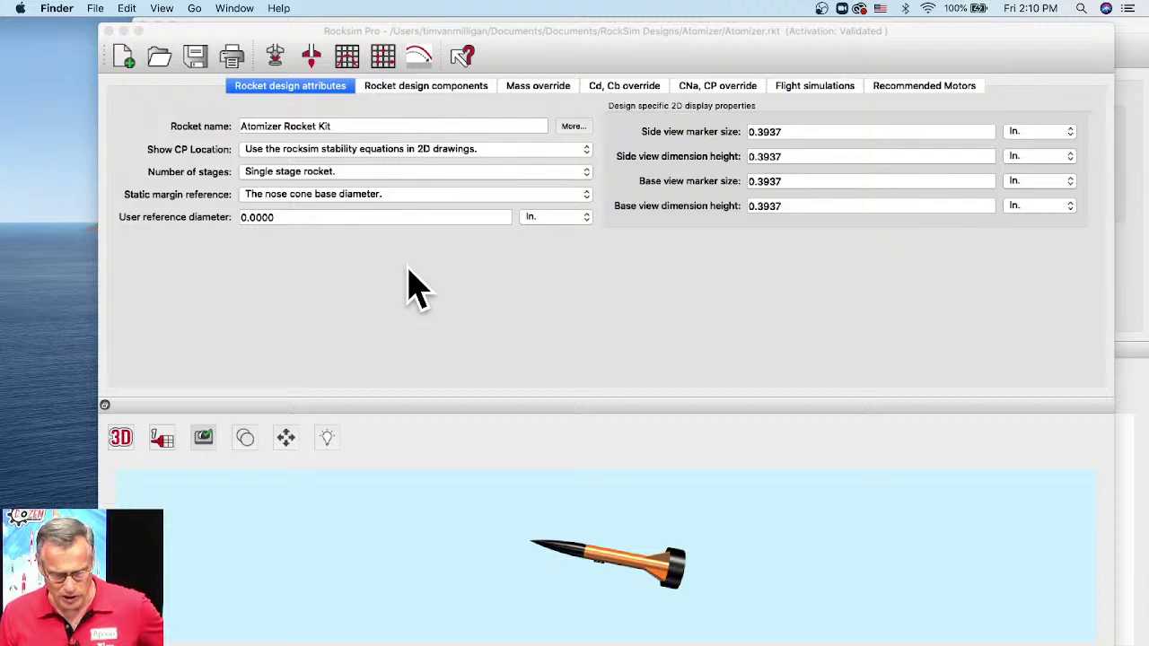
{"action": "key", "text": "super+n"}
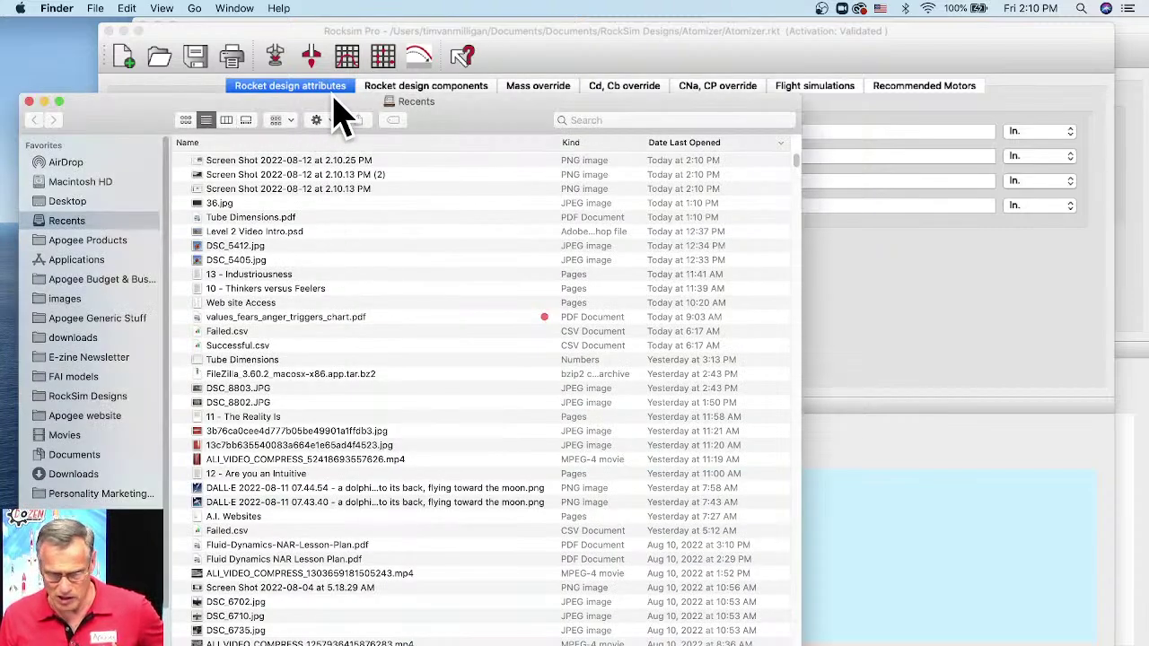
{"action": "left_click_drag", "start_coordinate": [332, 104], "coordinate": [447, 27]}
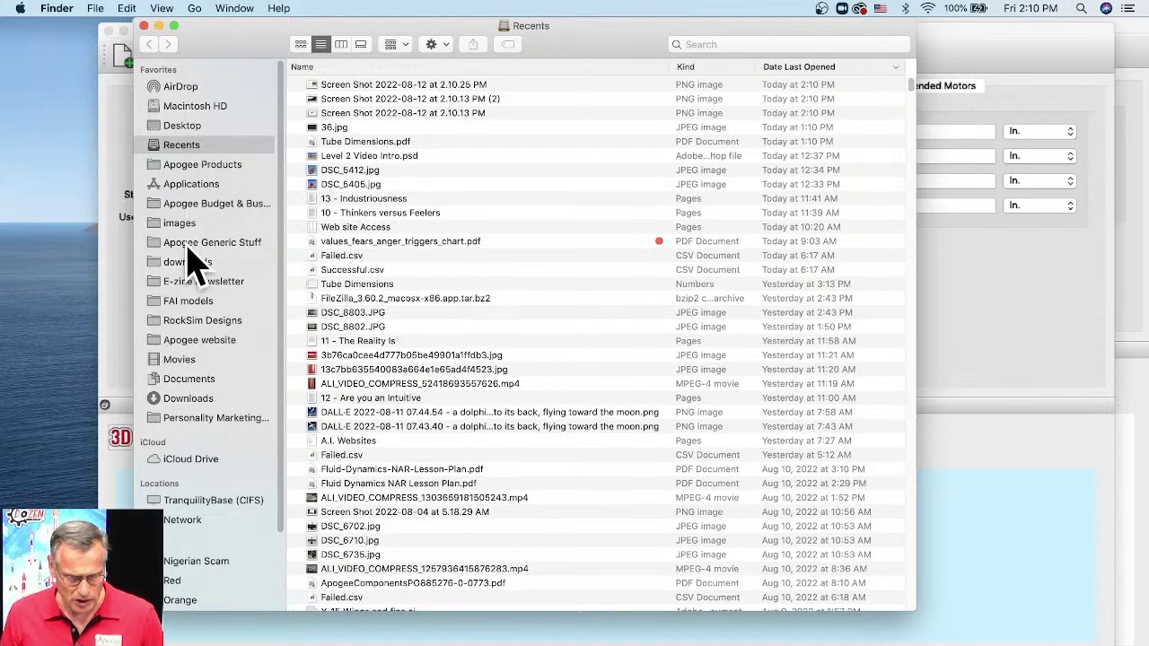
Open the Applications folder, sort it by modification date with the newest first, and select the RockSim_10.4.0f4 folder.
{"action": "left_click", "coordinate": [177, 184]}
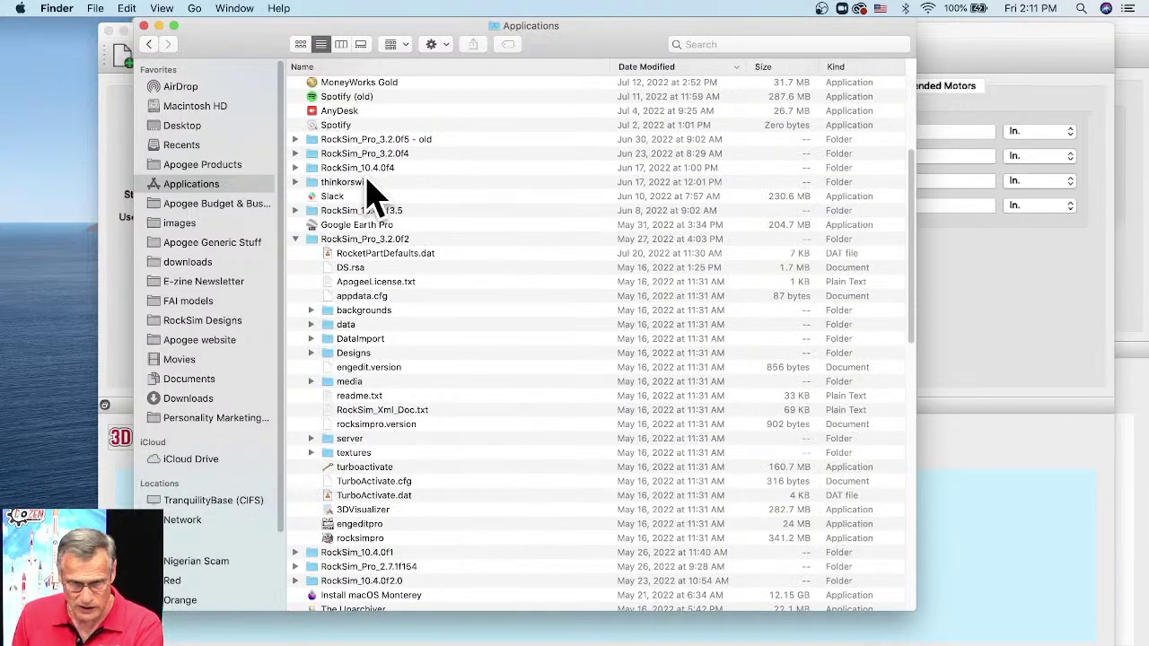
{"action": "left_click_drag", "start_coordinate": [913, 206], "coordinate": [898, 460]}
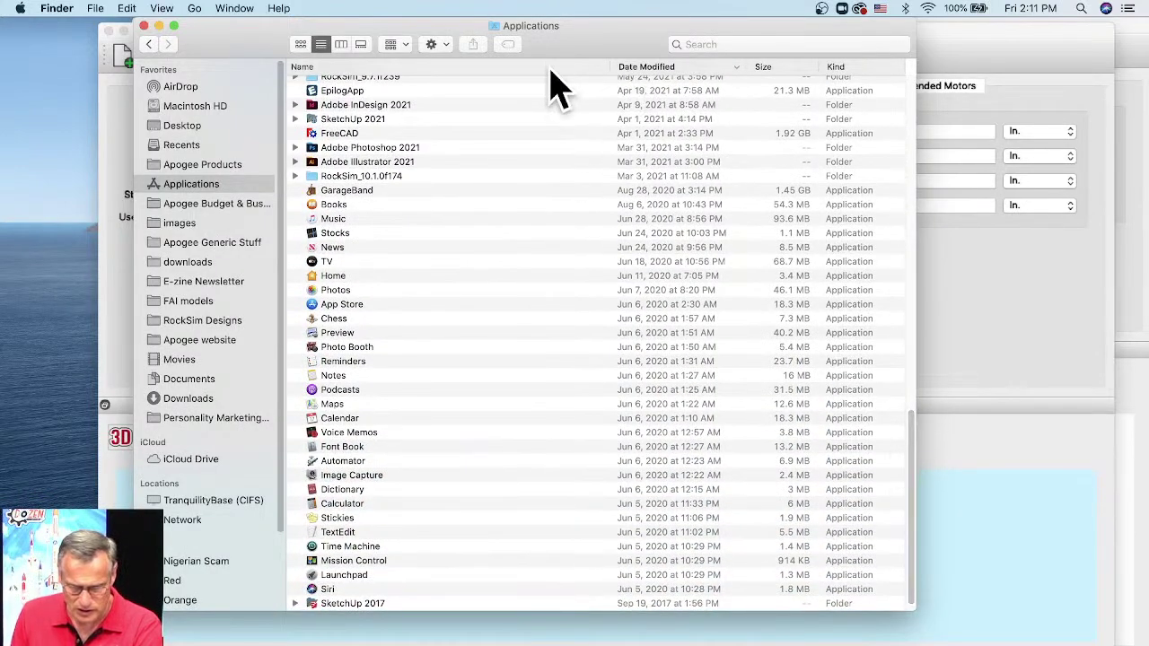
{"action": "left_click", "coordinate": [663, 68]}
{"action": "scroll", "coordinate": [616, 323], "scroll_direction": "down", "scroll_amount": 2}
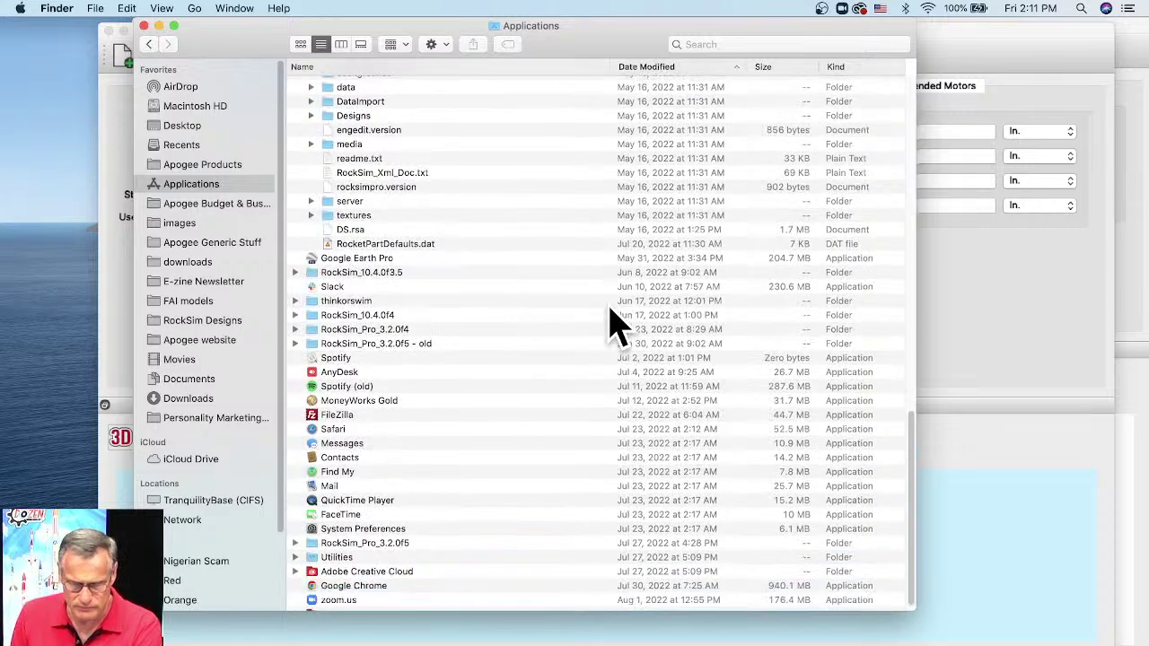
{"action": "scroll", "coordinate": [446, 340], "scroll_direction": "up", "scroll_amount": 15}
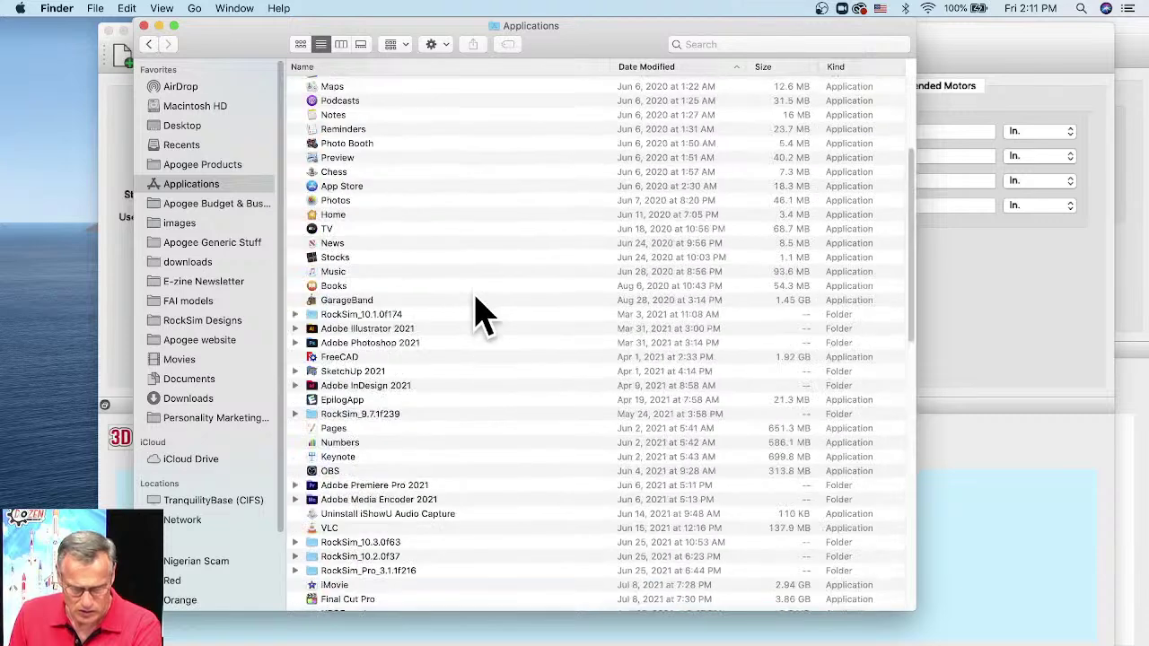
{"action": "left_click", "coordinate": [648, 68]}
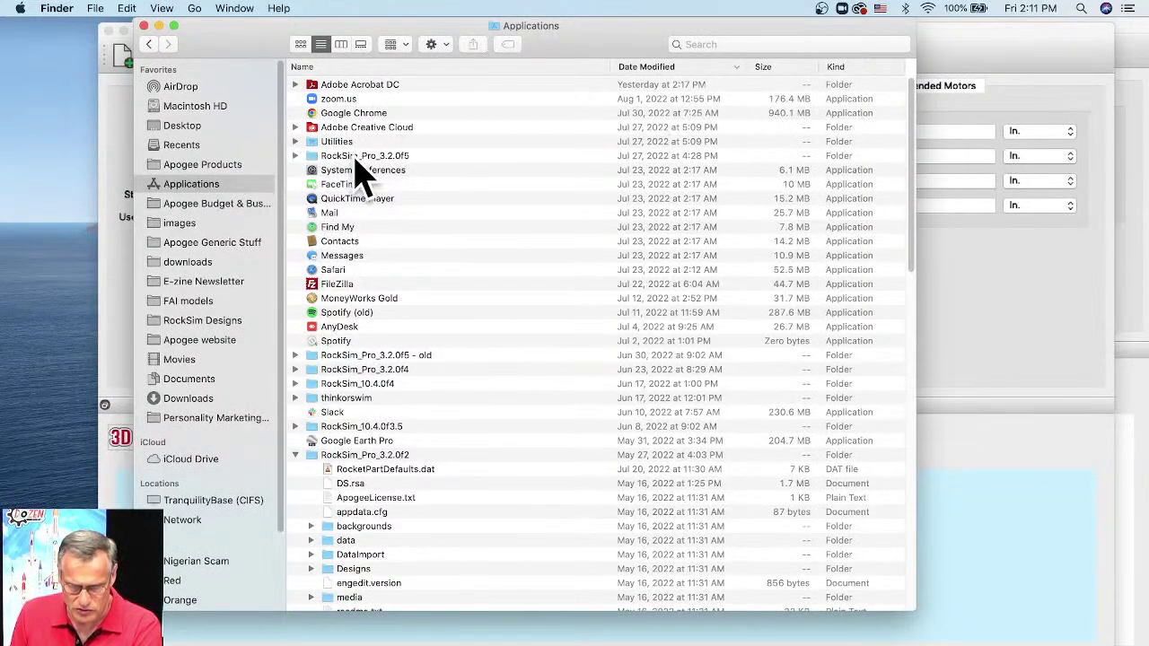
{"action": "left_click", "coordinate": [346, 370]}
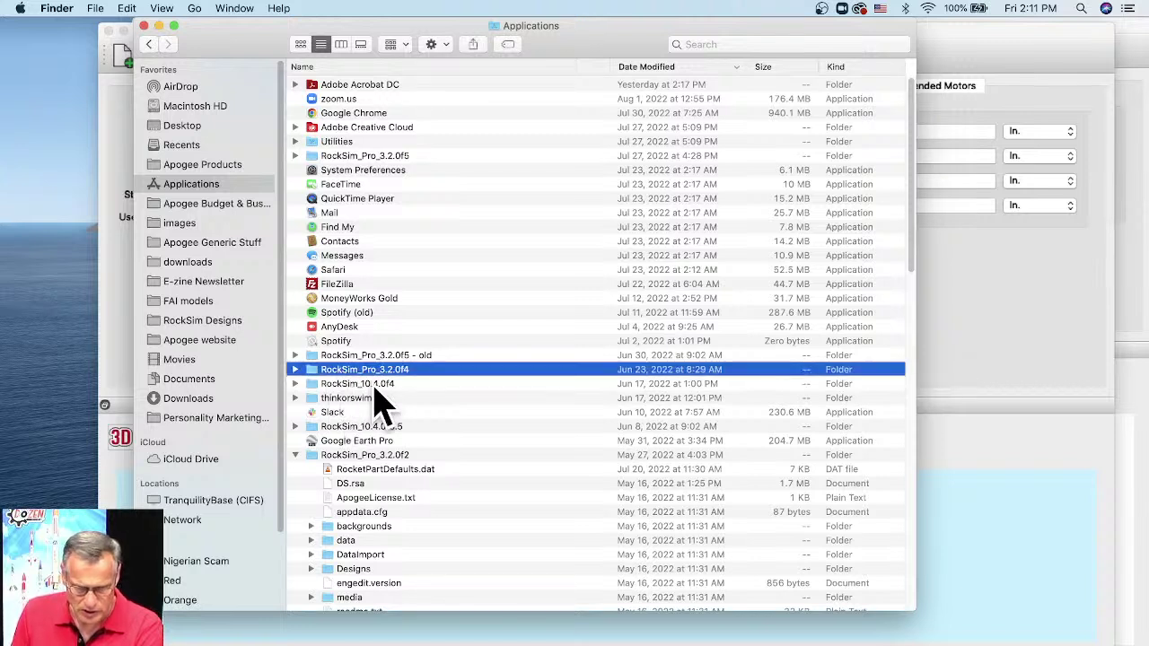
{"action": "left_click", "coordinate": [344, 386]}
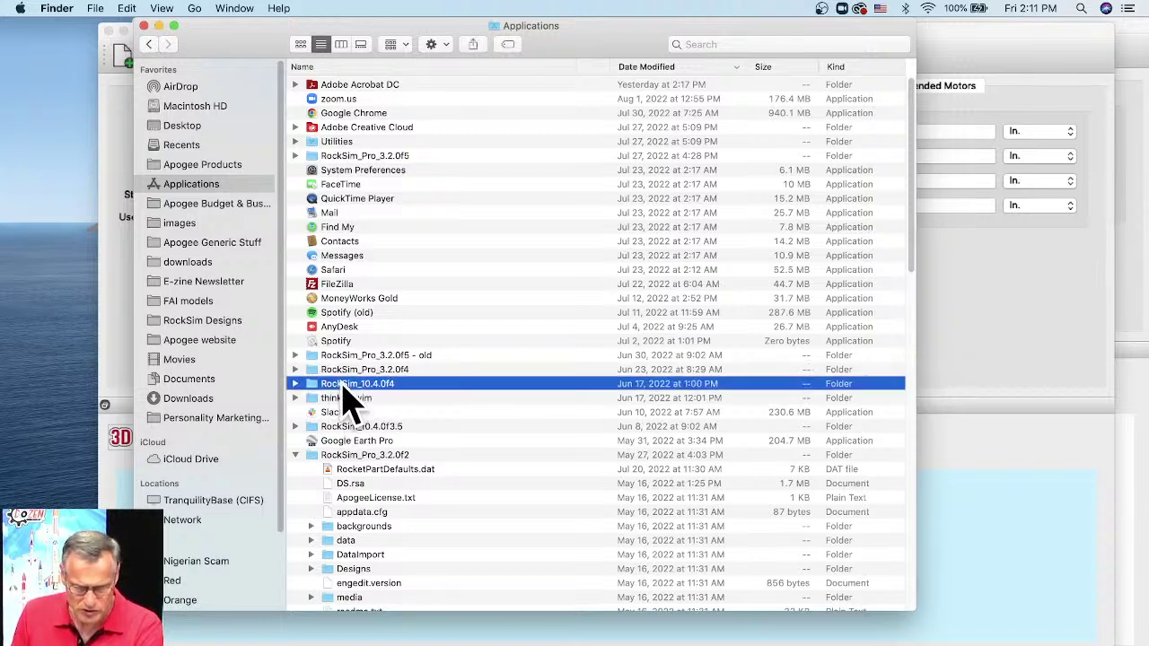
Open the RockSim_10.4.0f4 folder, launch the engedit application, approve opening it, and shift its window slightly on the desktop.
{"action": "double_click", "coordinate": [344, 386]}
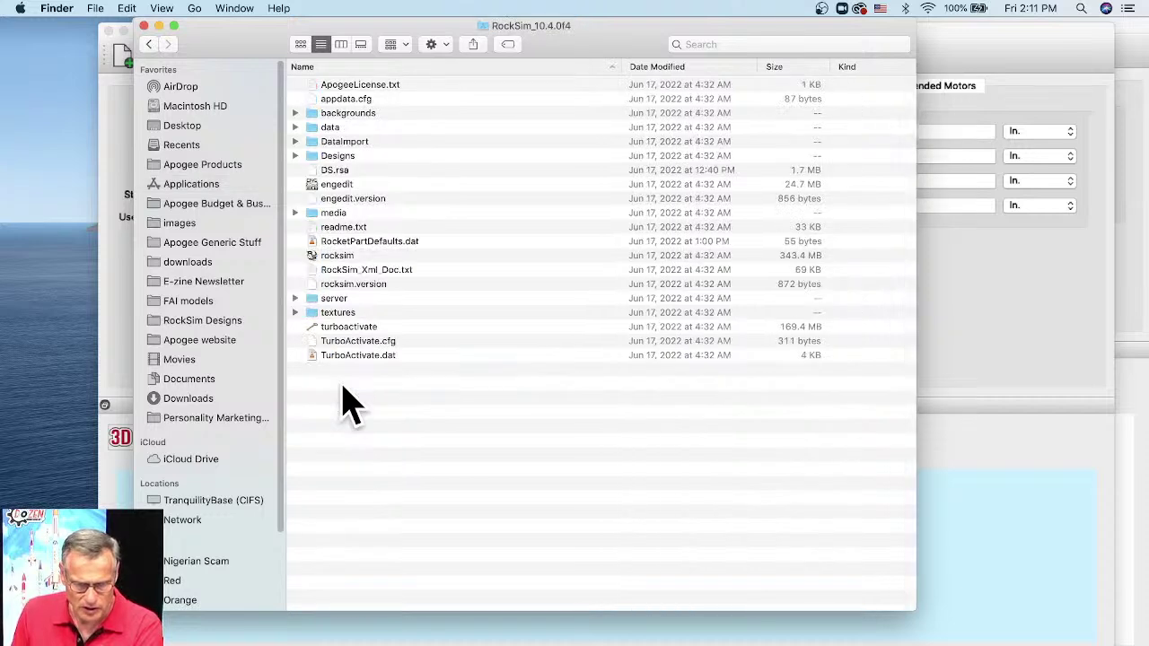
{"action": "left_click", "coordinate": [344, 189]}
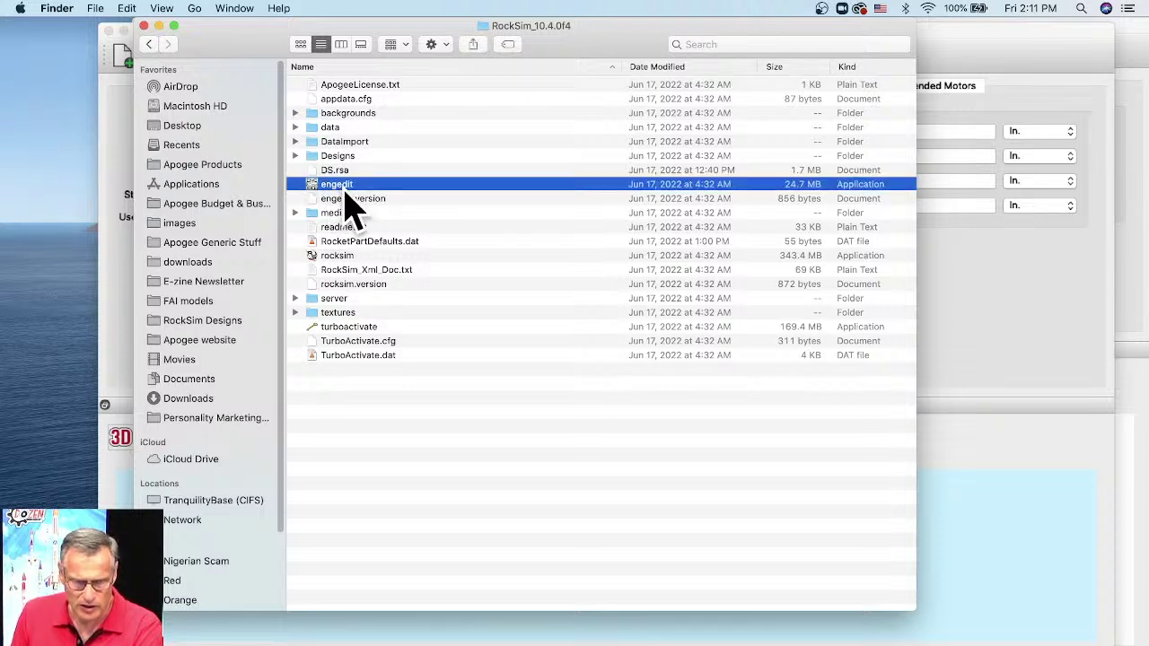
{"action": "double_click", "coordinate": [419, 190]}
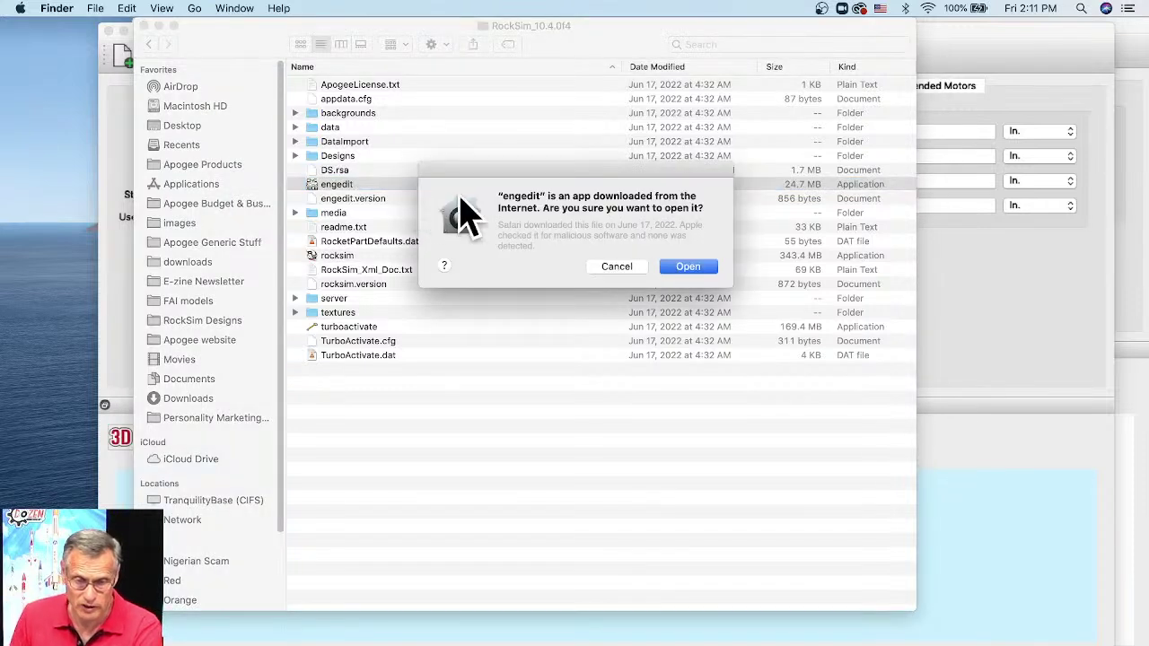
{"action": "left_click", "coordinate": [705, 268]}
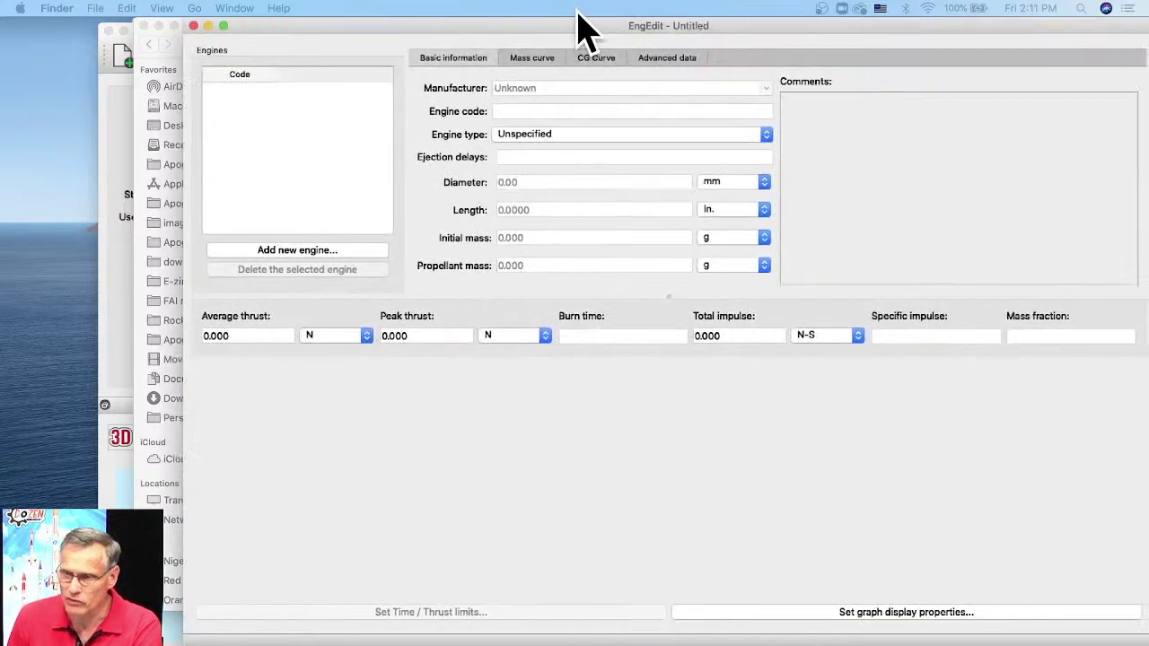
{"action": "left_click_drag", "start_coordinate": [585, 31], "coordinate": [548, 5]}
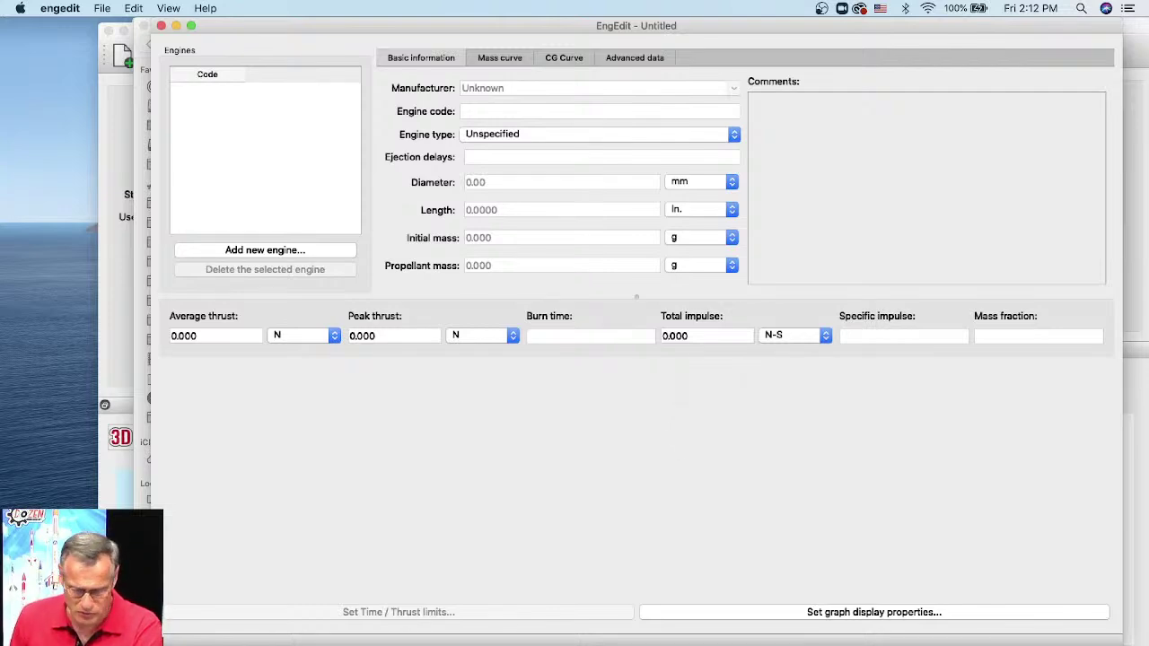
Return to the Applications folder in Finder, sort it by name, look through the entire list, and close the Finder window.
{"action": "key", "text": "super+Tab"}
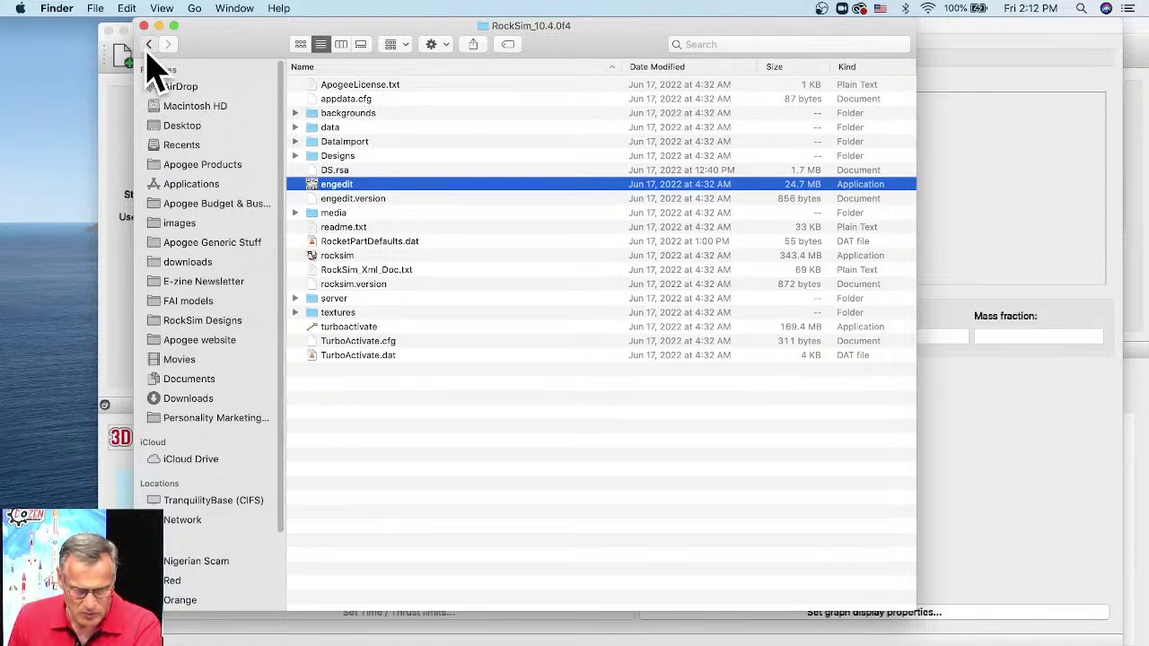
{"action": "key", "text": "super+shift+a"}
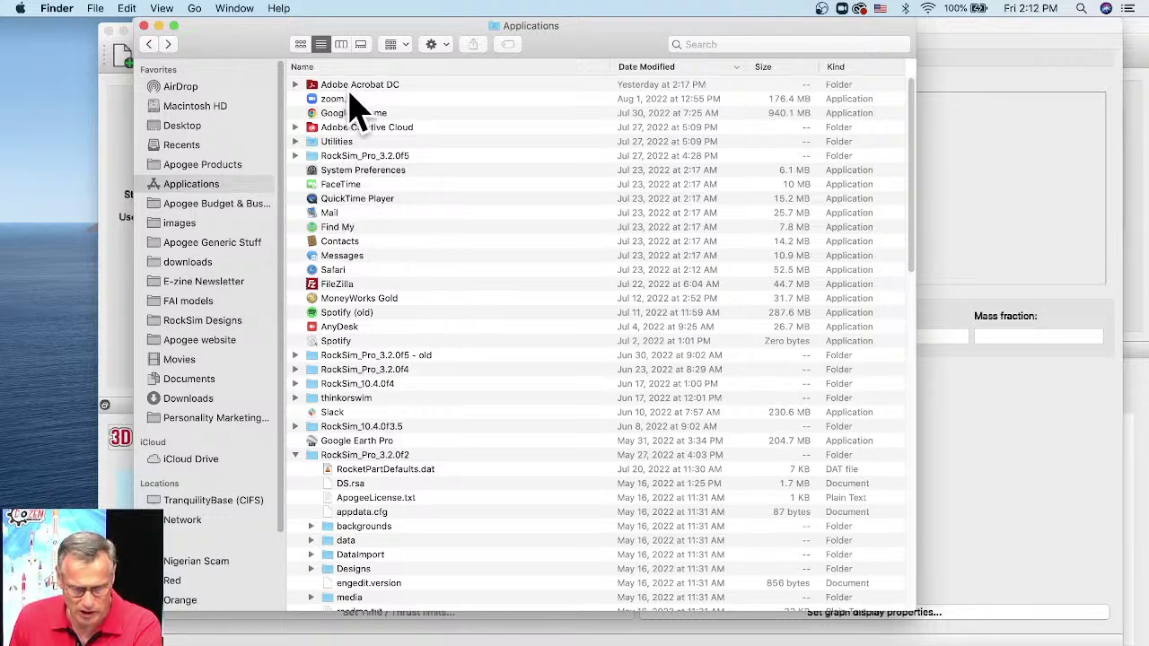
{"action": "left_click", "coordinate": [352, 68]}
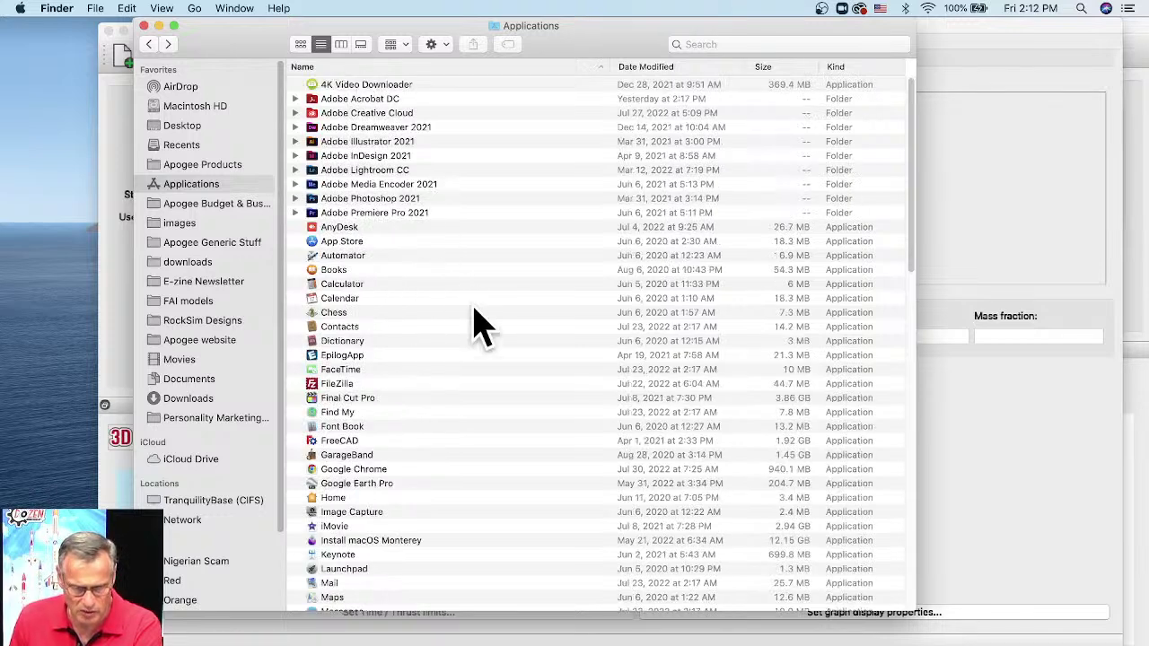
{"action": "scroll", "coordinate": [489, 343], "scroll_direction": "down", "scroll_amount": 3}
{"action": "scroll", "coordinate": [489, 343], "scroll_direction": "down", "scroll_amount": 5}
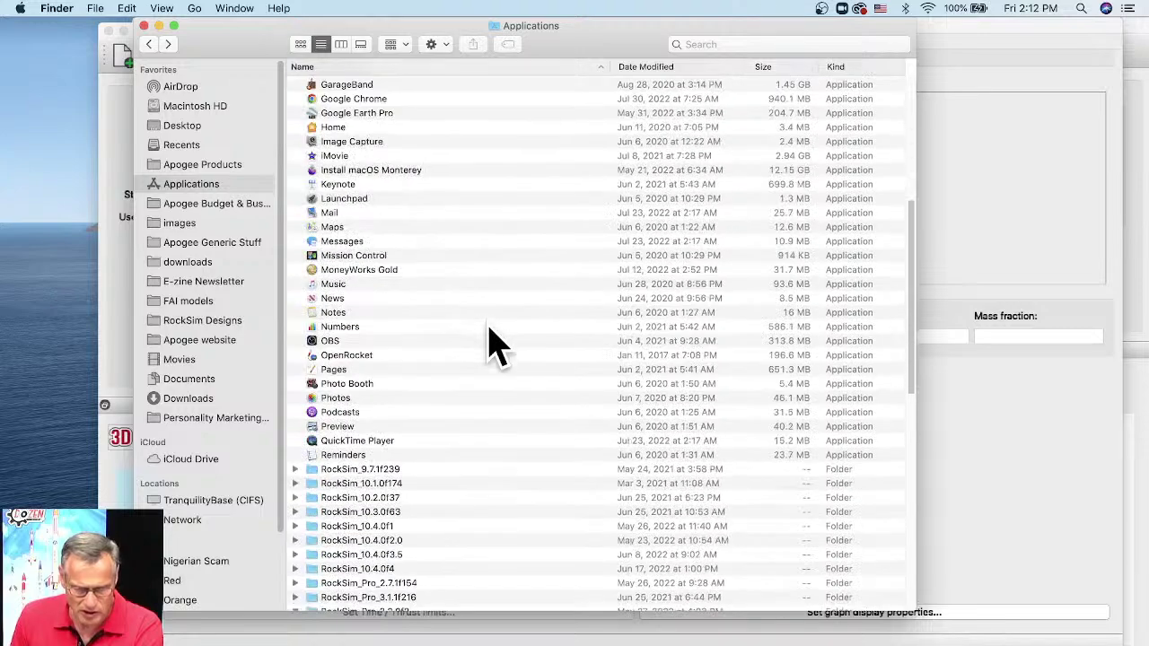
{"action": "scroll", "coordinate": [490, 343], "scroll_direction": "down", "scroll_amount": 8}
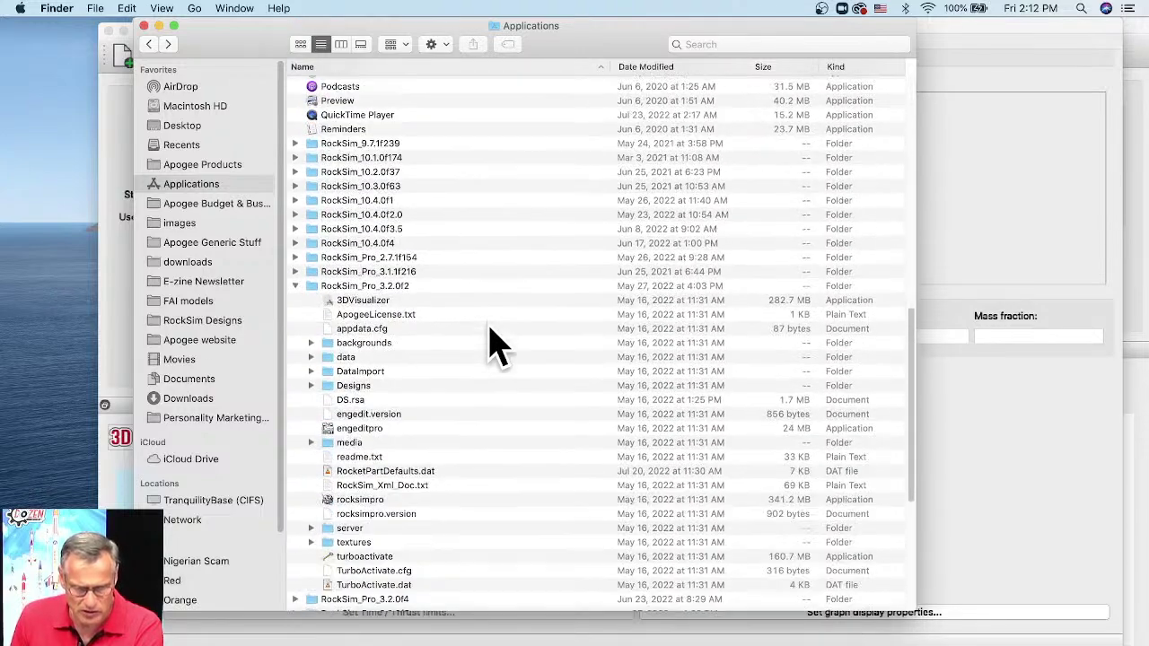
{"action": "scroll", "coordinate": [499, 346], "scroll_direction": "down", "scroll_amount": 5}
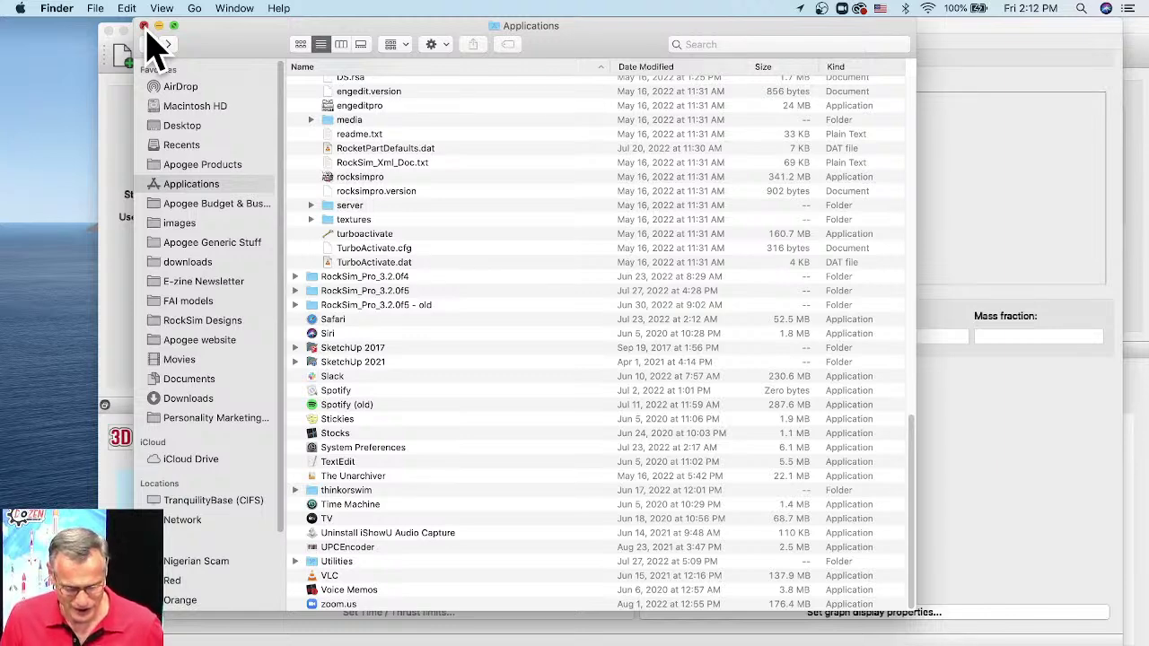
{"action": "key", "text": "super+w"}
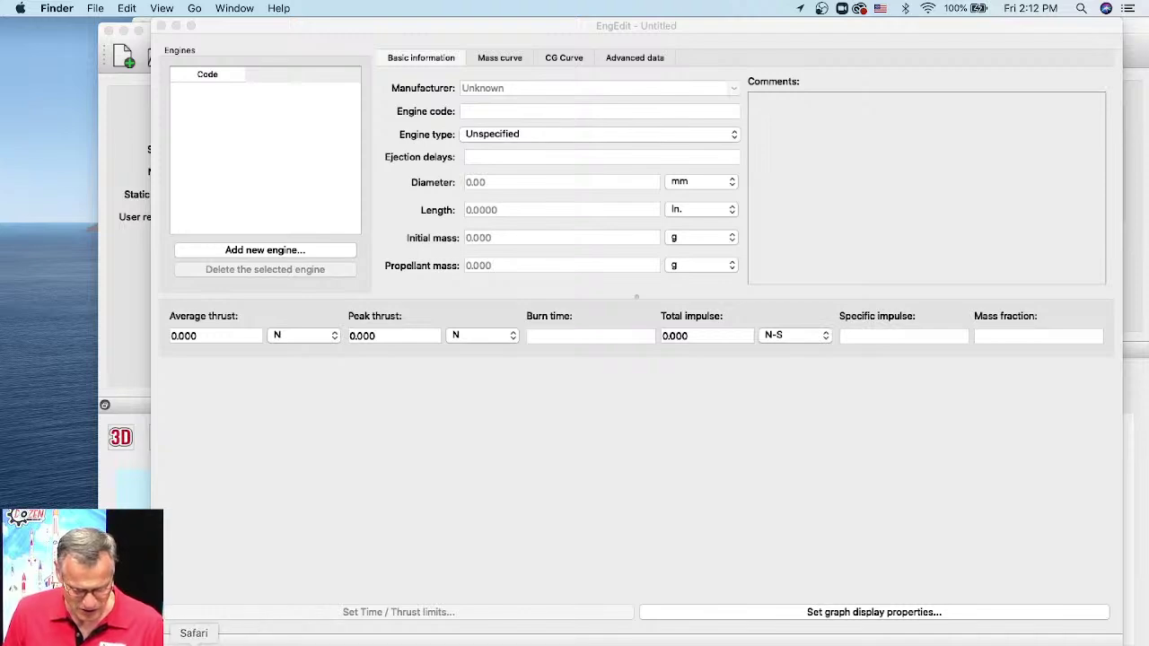
Switch to Safari and load thrustcurve.org in place of the Google search results.
{"action": "left_click", "coordinate": [190, 639]}
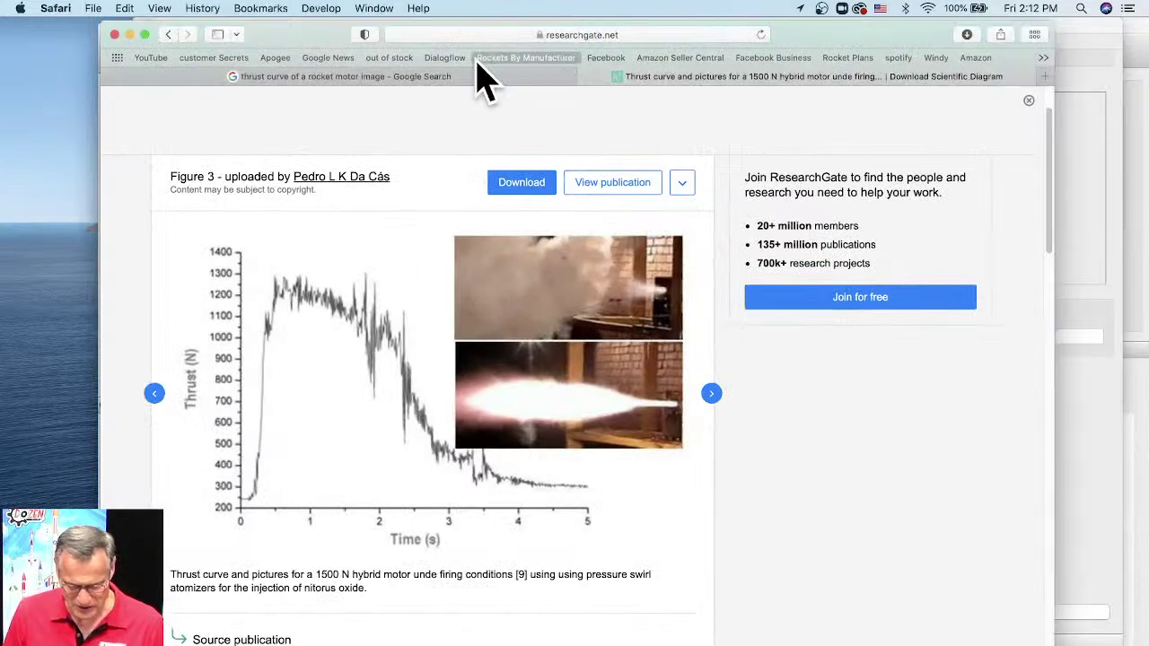
{"action": "left_click", "coordinate": [453, 77]}
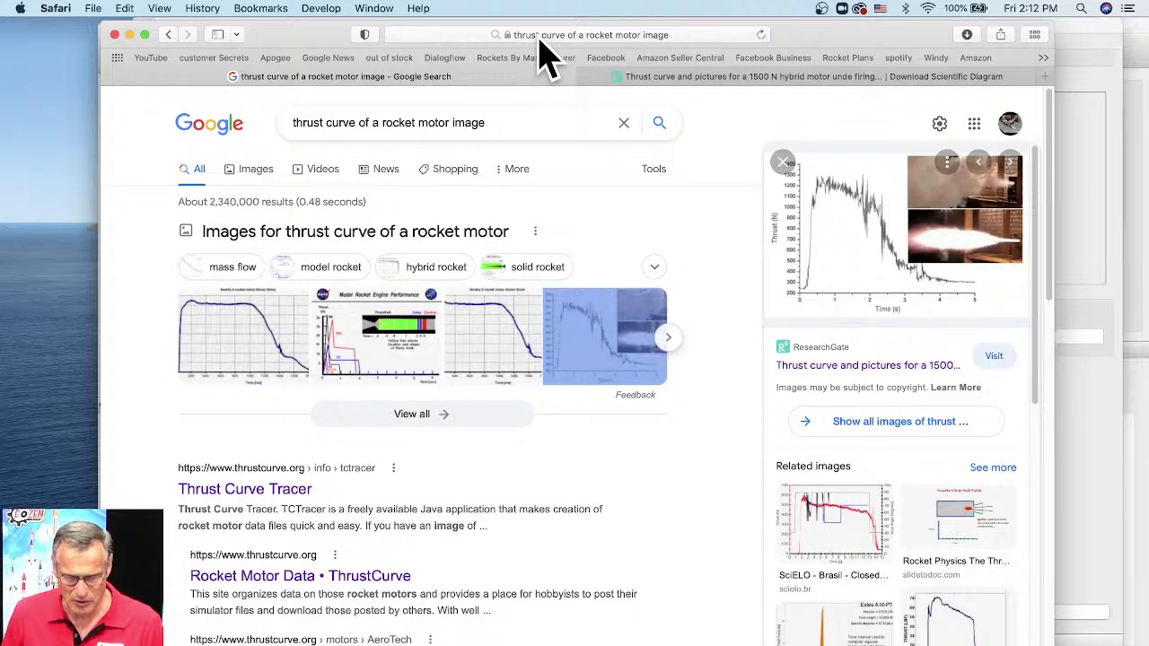
{"action": "left_click", "coordinate": [538, 35]}
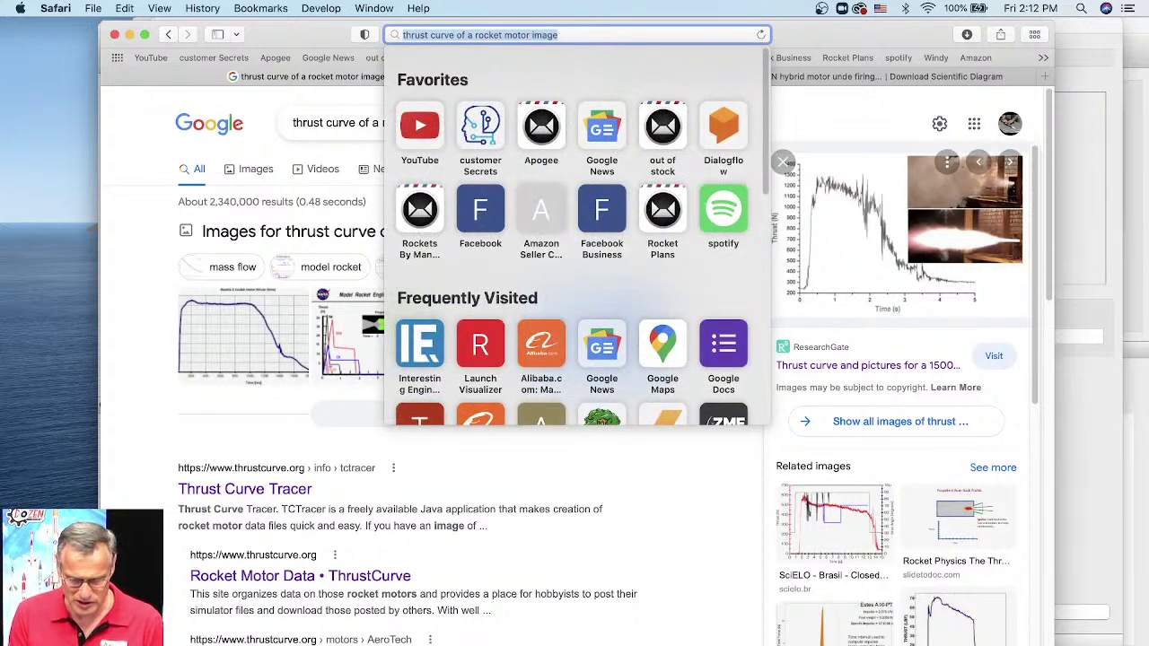
{"action": "type", "text": "thur"}
{"action": "key", "text": "BackSpace"}
{"action": "key", "text": "BackSpace"}
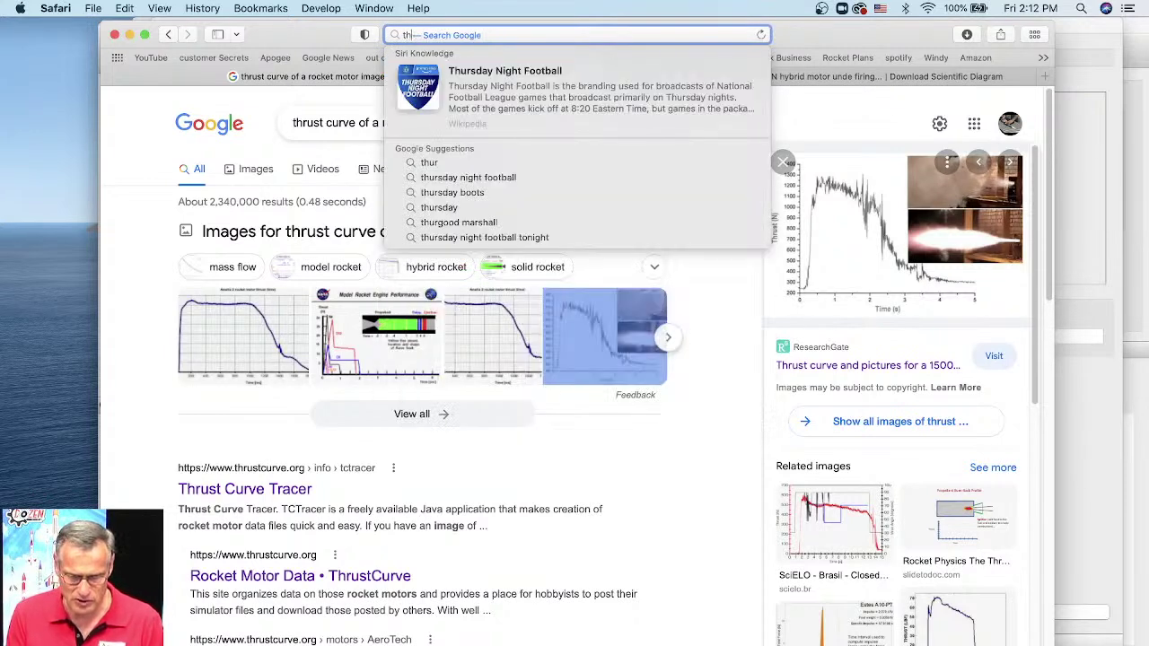
{"action": "type", "text": "rustcurve.org"}
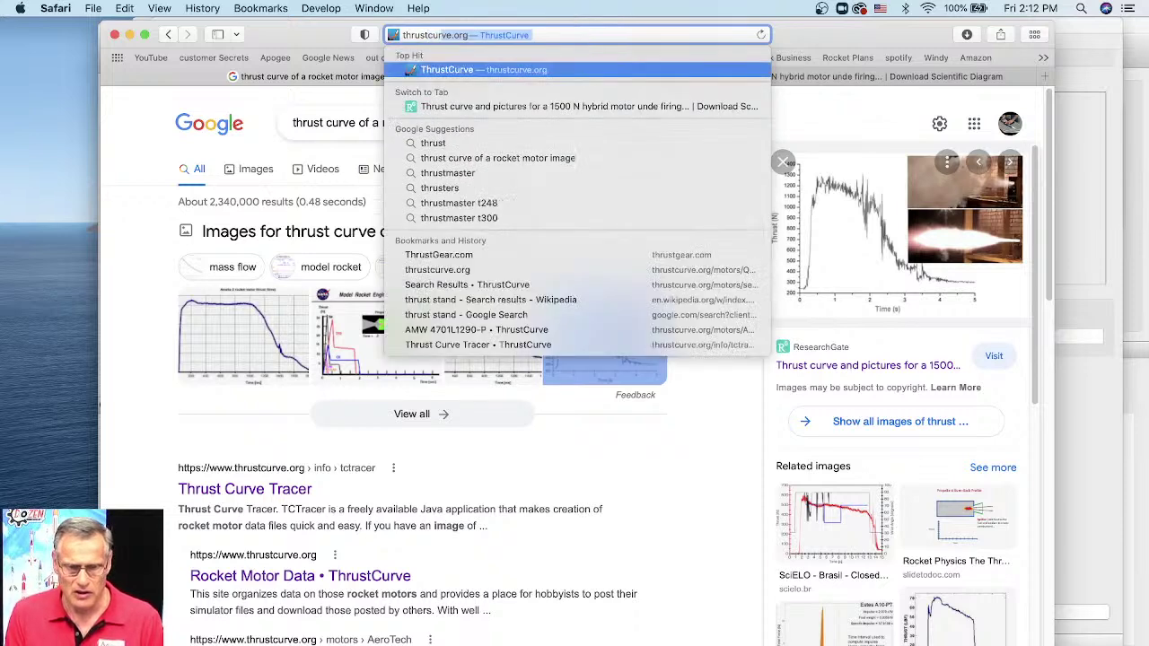
{"action": "key", "text": "Return"}
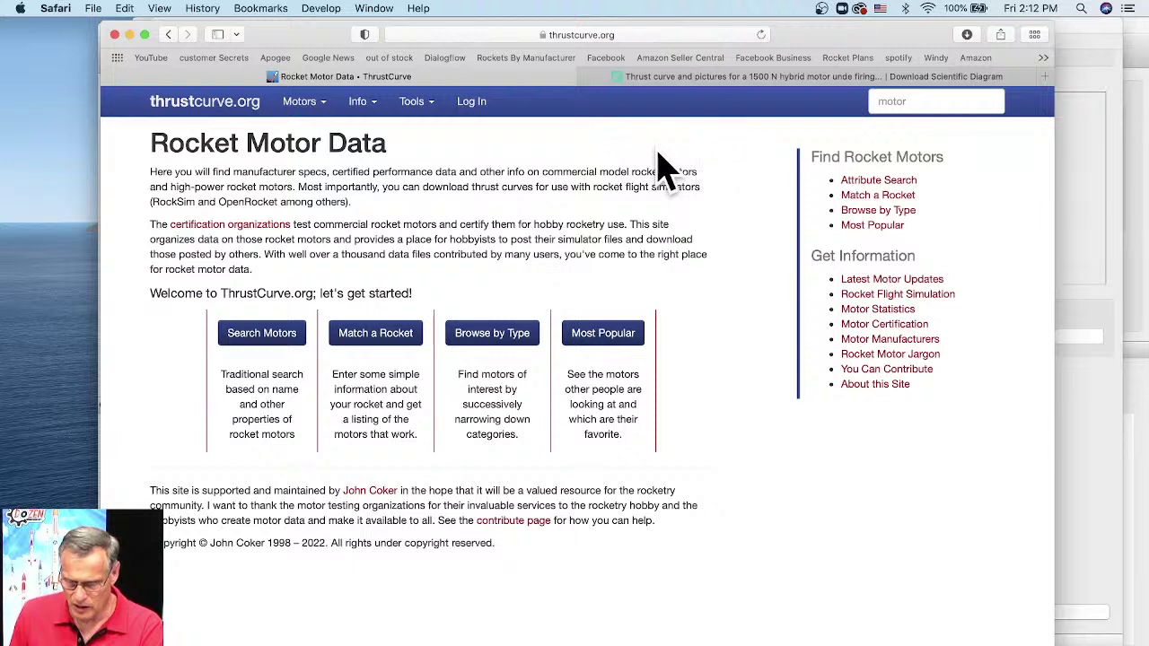
Open the site's Thrust Curve Tracer page and go to its Mac OS X download.
{"action": "left_click", "coordinate": [411, 104]}
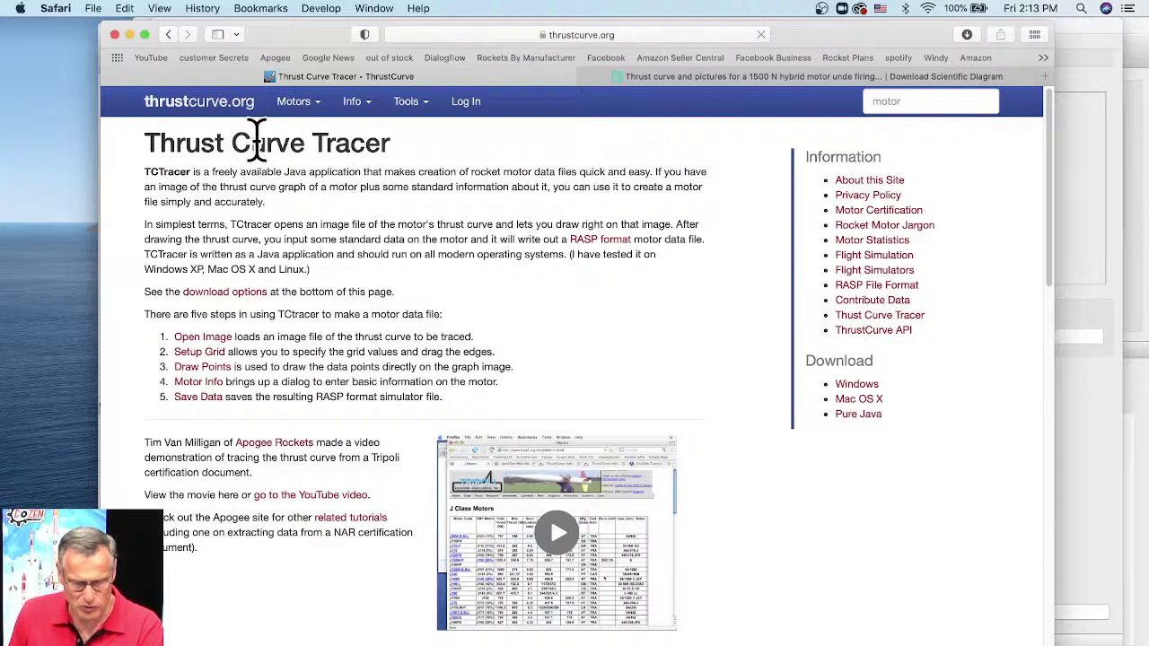
{"action": "scroll", "coordinate": [605, 251], "scroll_direction": "down", "scroll_amount": 1}
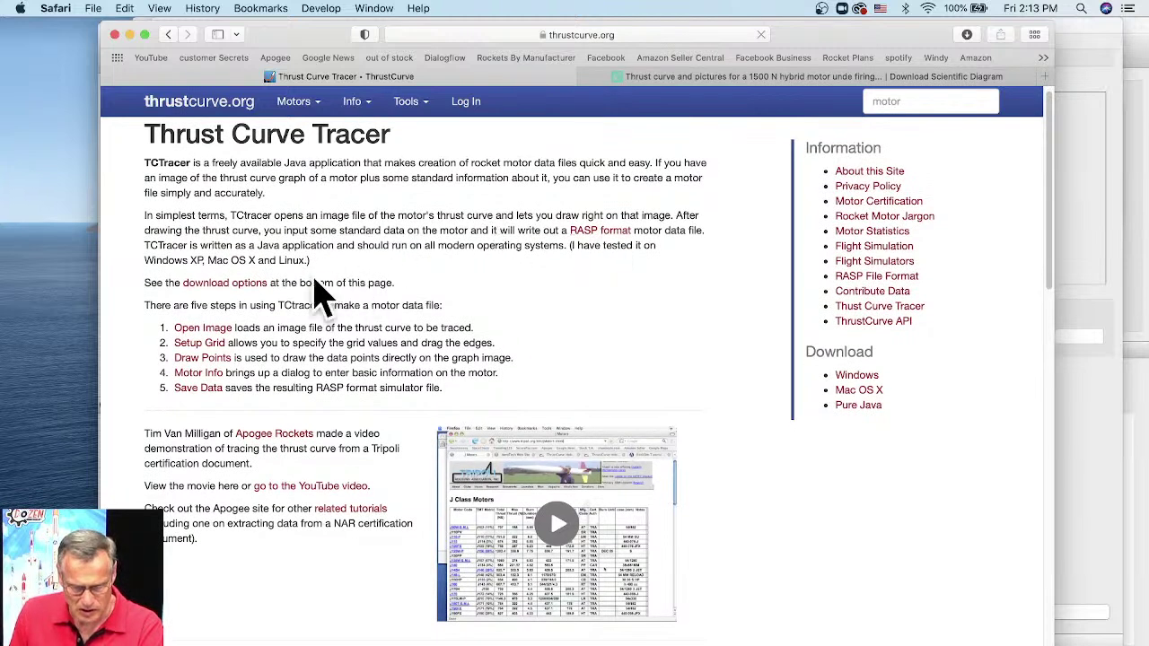
{"action": "scroll", "coordinate": [226, 282], "scroll_direction": "down", "scroll_amount": 10}
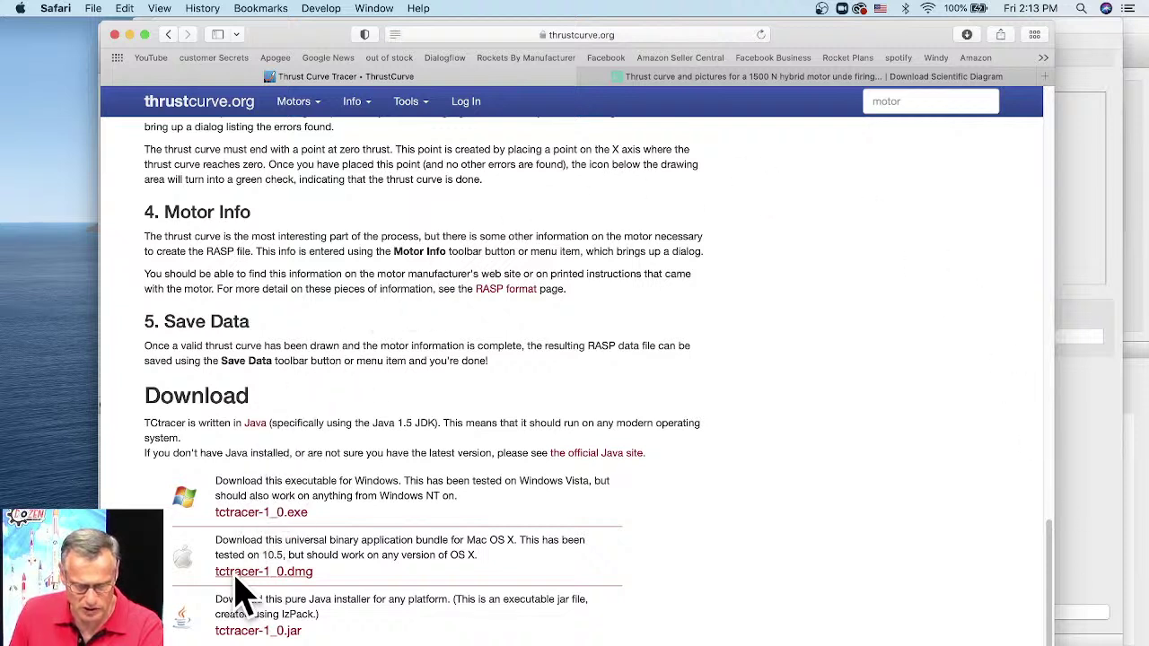
Download tctracer-1_0.dmg, open the disk image, and try the TCTracer application in it.
{"action": "left_click", "coordinate": [964, 33]}
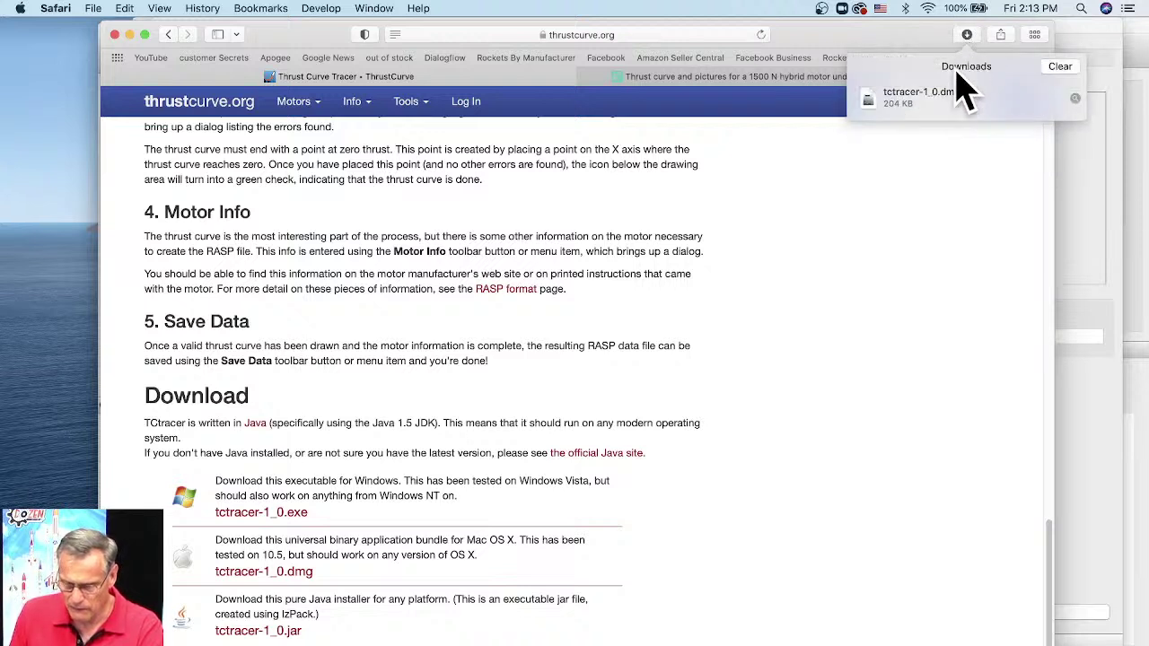
{"action": "left_click", "coordinate": [940, 115]}
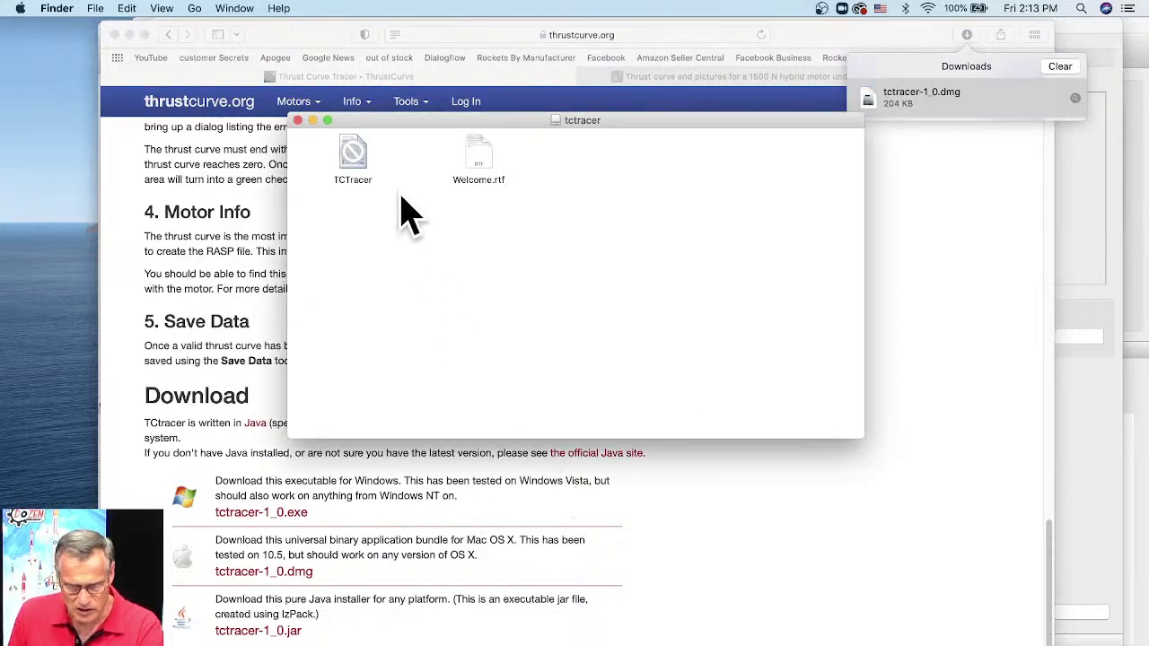
{"action": "mouse_move", "coordinate": [353, 151]}
{"action": "left_mouse_down"}
{"action": "mouse_move", "coordinate": [347, 127]}
{"action": "mouse_move", "coordinate": [397, 162]}
{"action": "mouse_move", "coordinate": [357, 156]}
{"action": "left_mouse_up"}
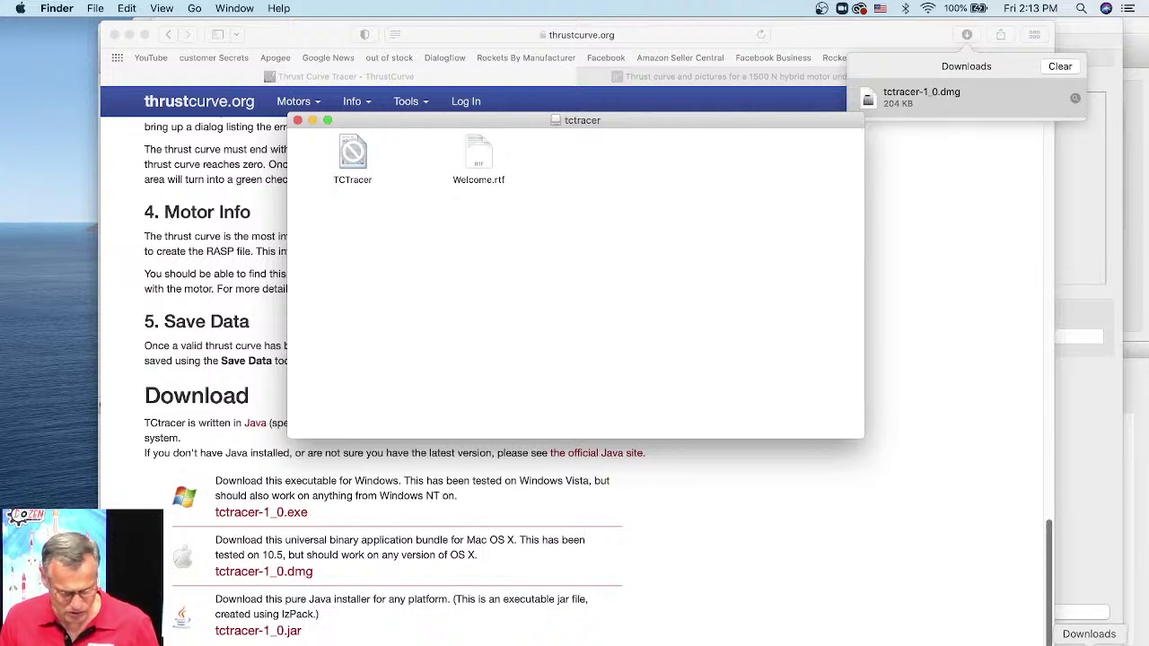
Open the Downloads folder in Finder and select tctracer-1_0.dmg.
{"action": "right_click", "coordinate": [1083, 643]}
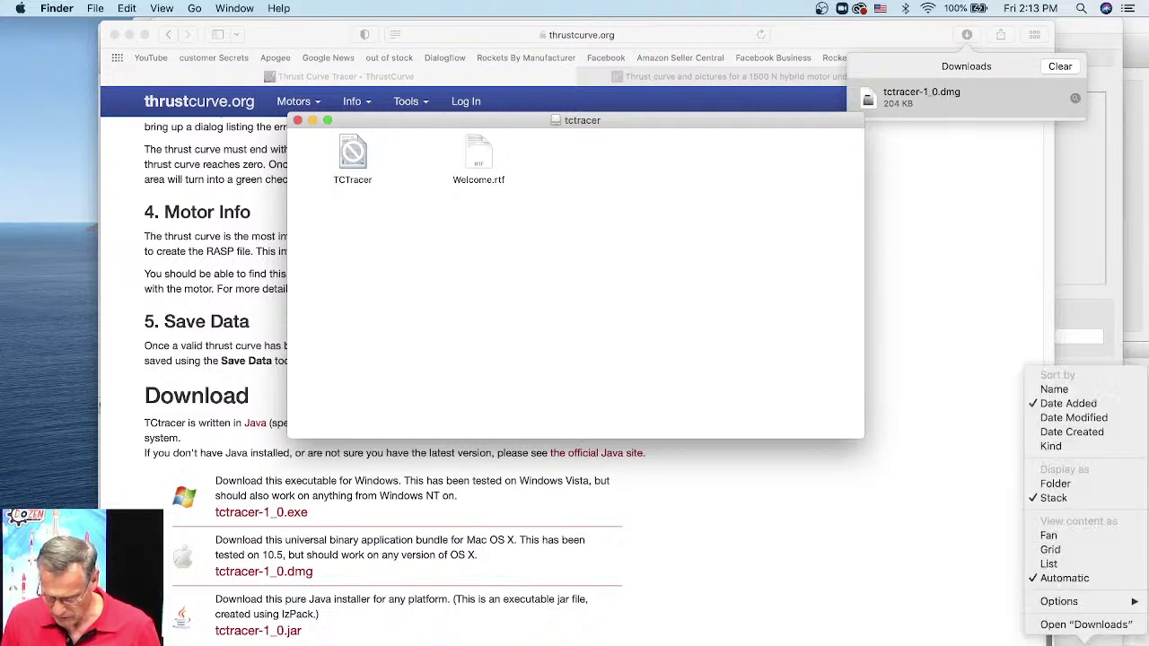
{"action": "left_click", "coordinate": [1084, 625]}
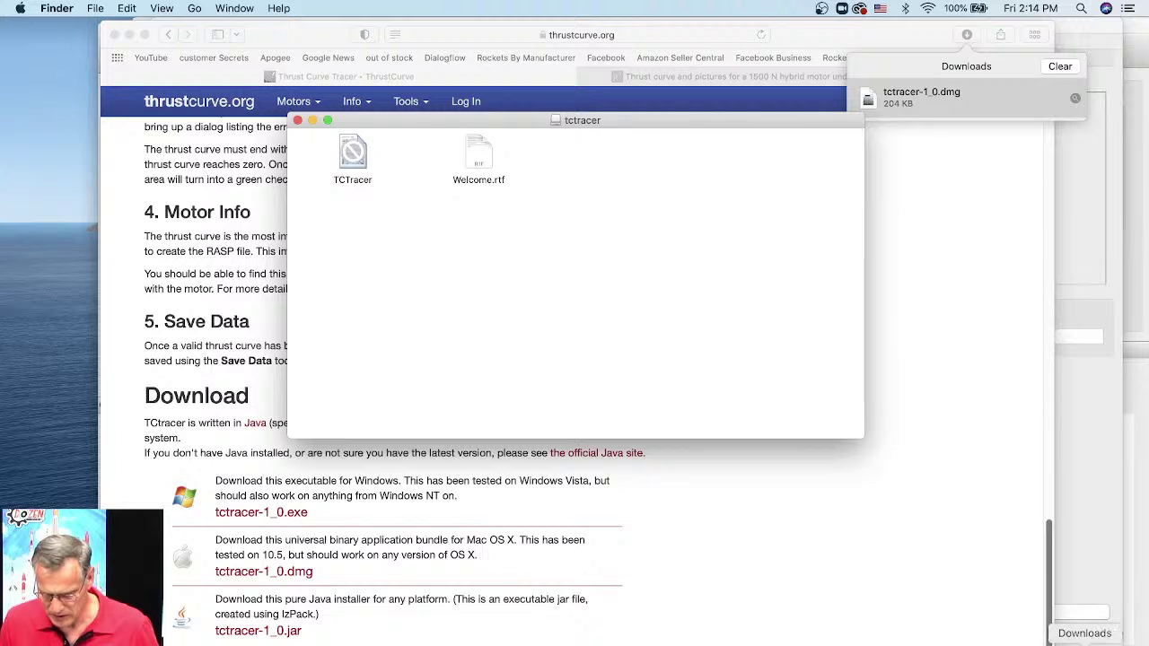
{"action": "right_click", "coordinate": [1084, 640]}
{"action": "key", "text": "Escape"}
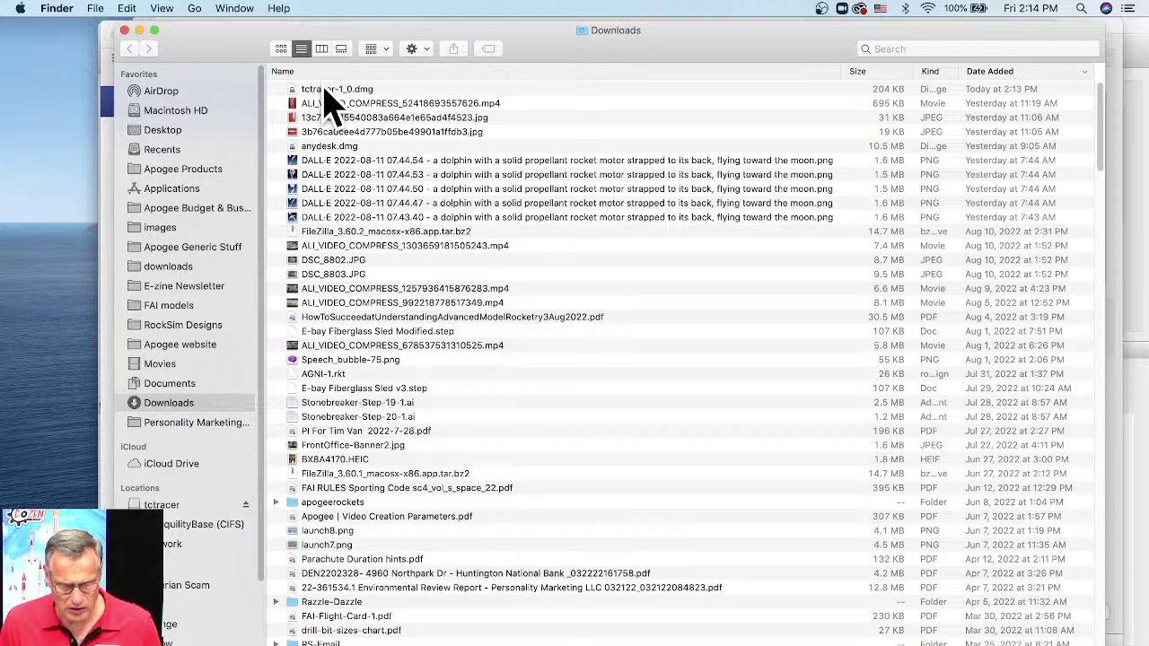
{"action": "left_click", "coordinate": [330, 94]}
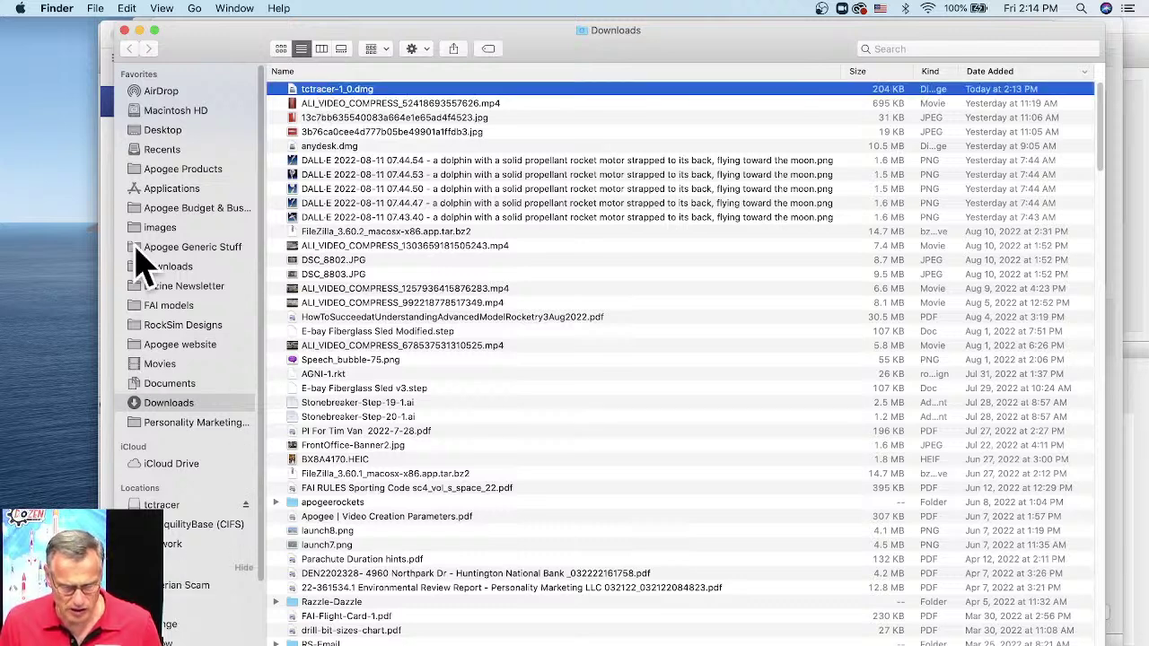
Show the Desktop folder, lower the Finder window to uncover the disk image contents, and search the Mac for "tctracer".
{"action": "left_click", "coordinate": [167, 133]}
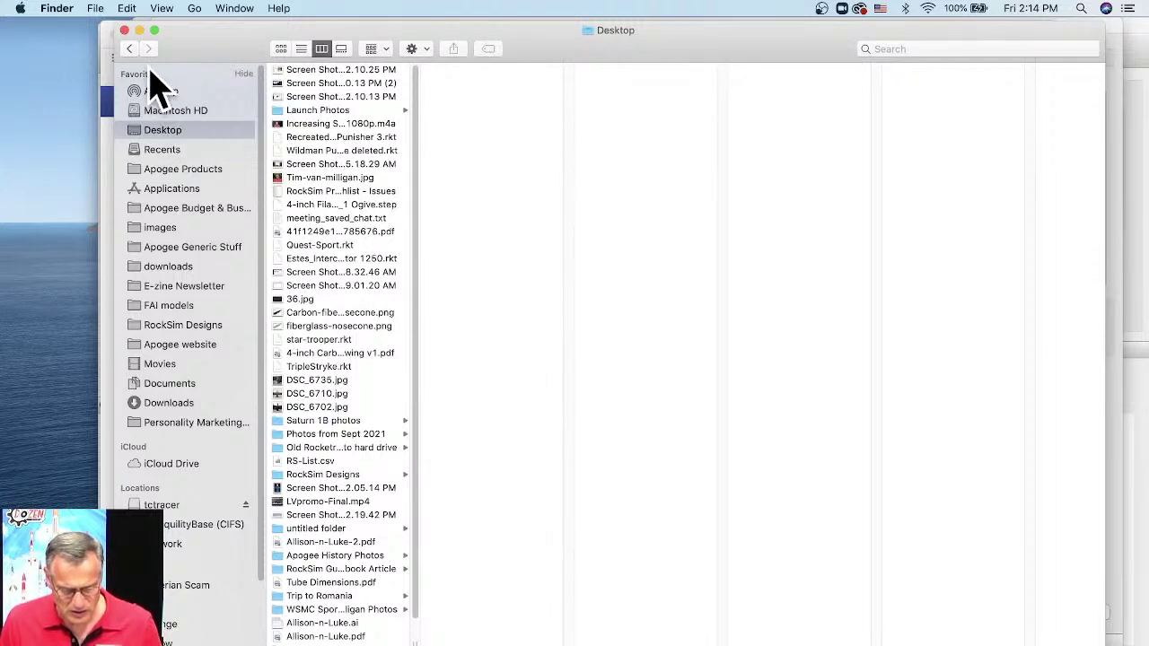
{"action": "left_click_drag", "start_coordinate": [129, 49], "coordinate": [218, 231]}
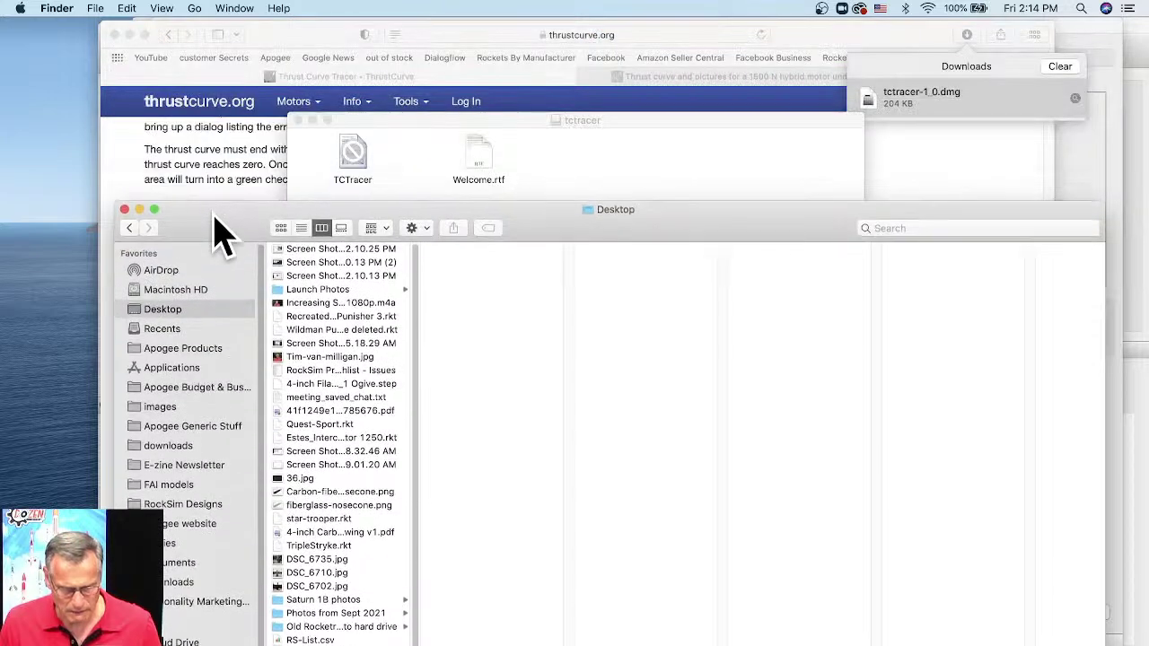
{"action": "left_click", "coordinate": [910, 223]}
{"action": "type", "text": "t"}
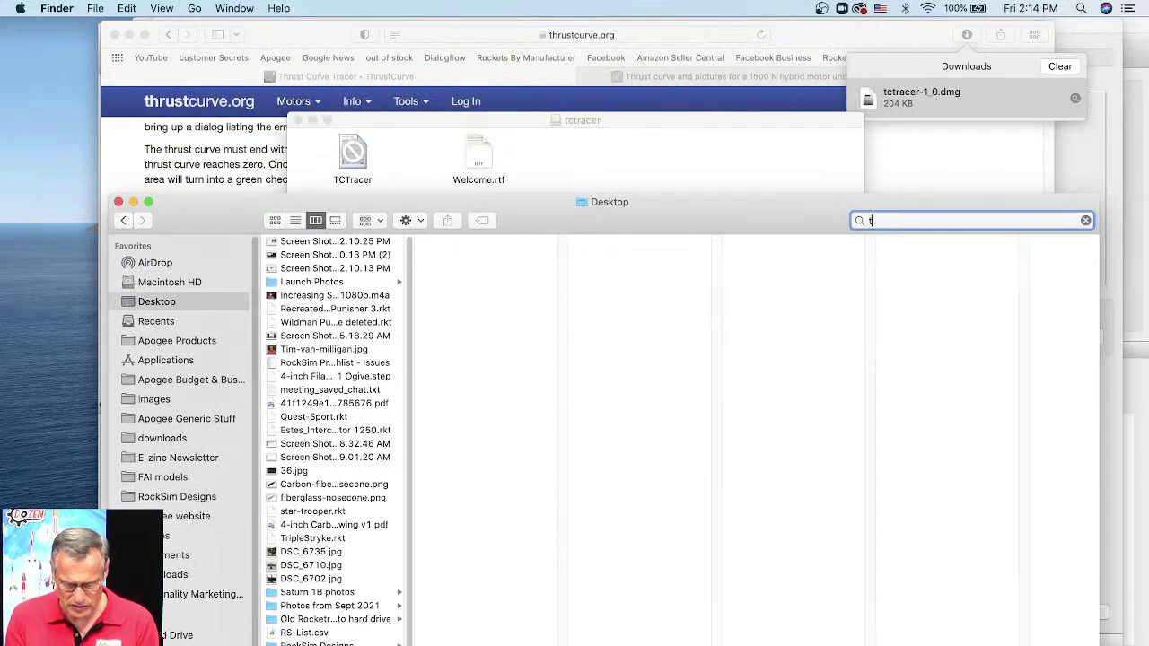
{"action": "type", "text": "c"}
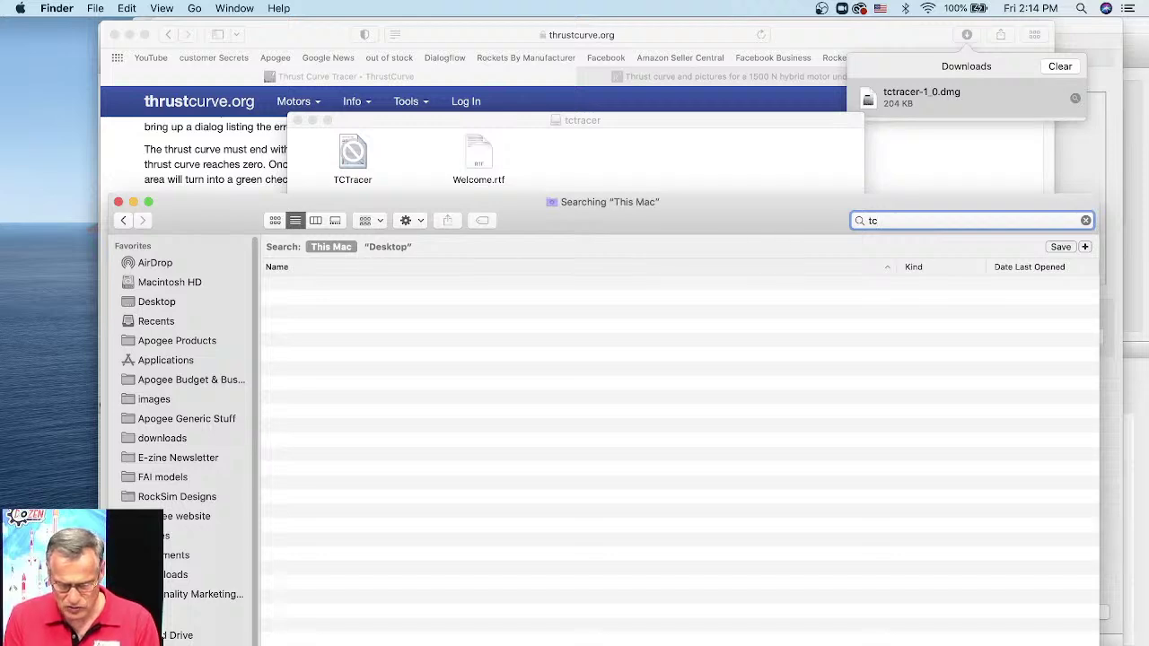
{"action": "type", "text": "tracer"}
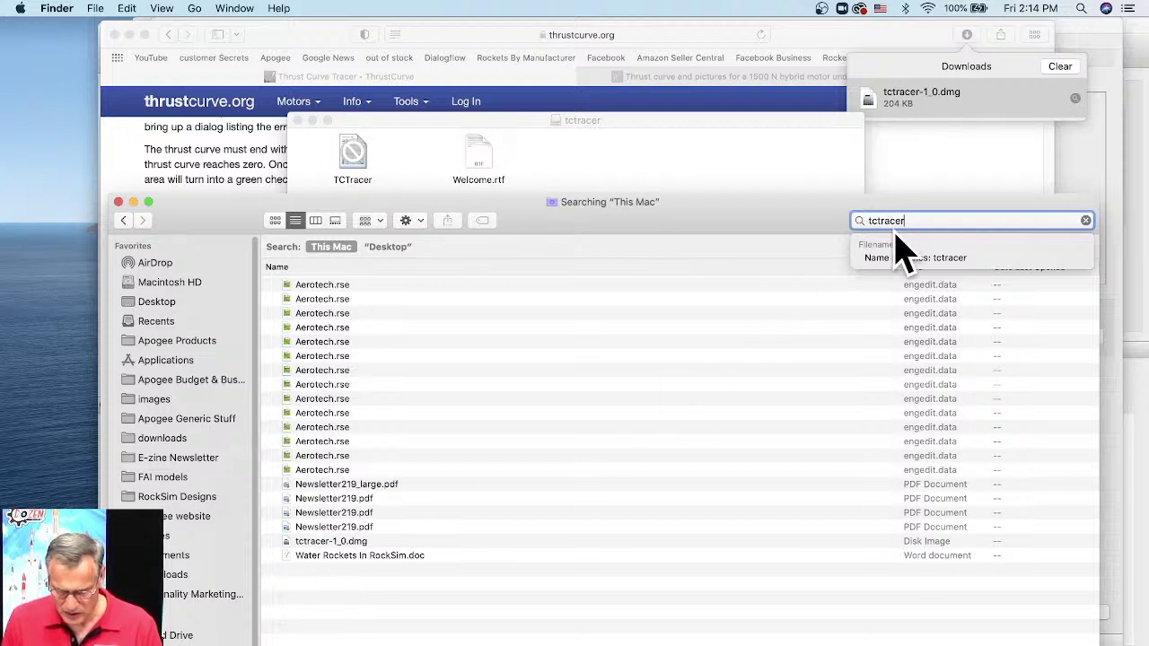
Search the Mac for "welcome.rtf" in place of the previous search term.
{"action": "left_click_drag", "start_coordinate": [909, 221], "coordinate": [844, 220]}
{"action": "type", "text": "w"}
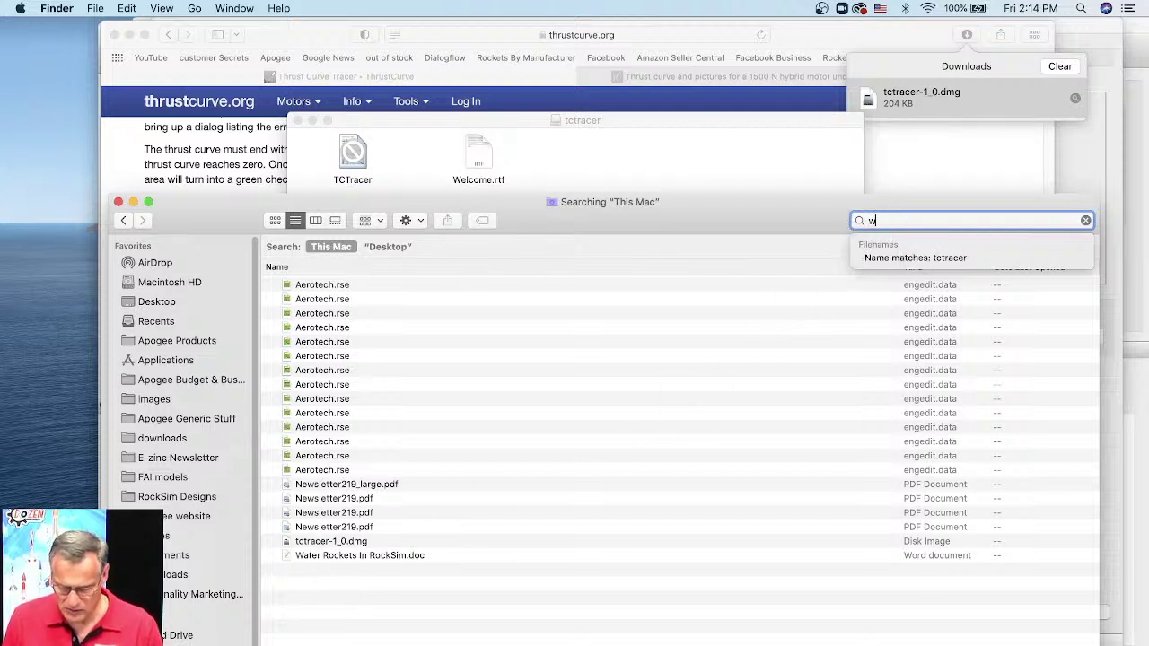
{"action": "type", "text": "elcome."}
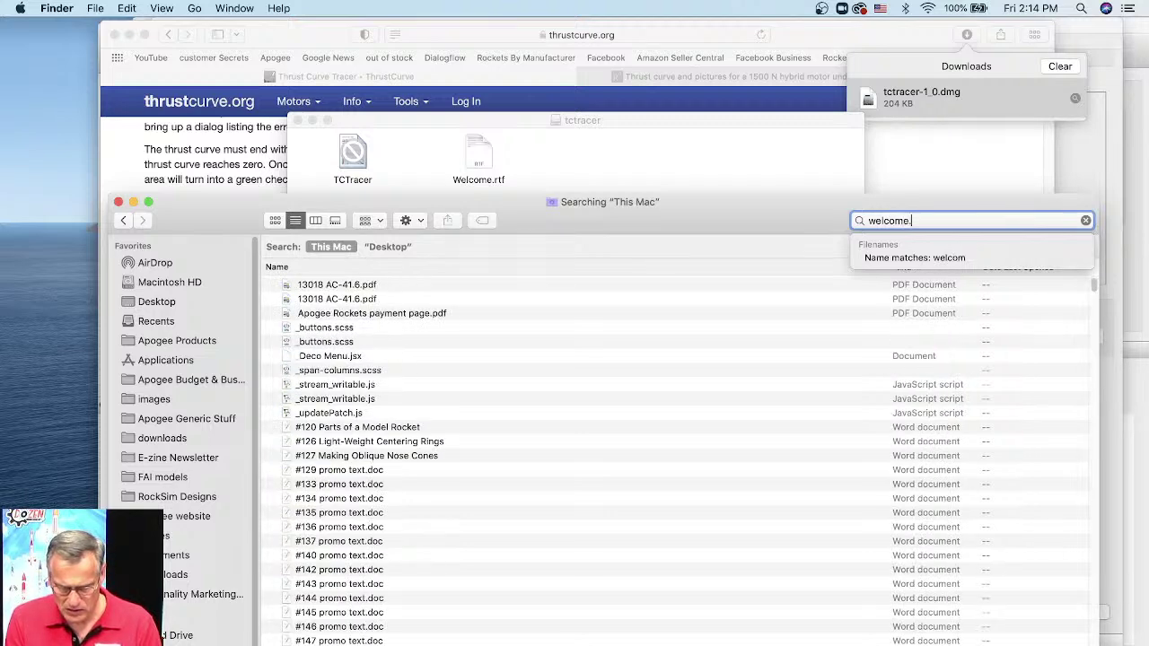
{"action": "type", "text": "rtf"}
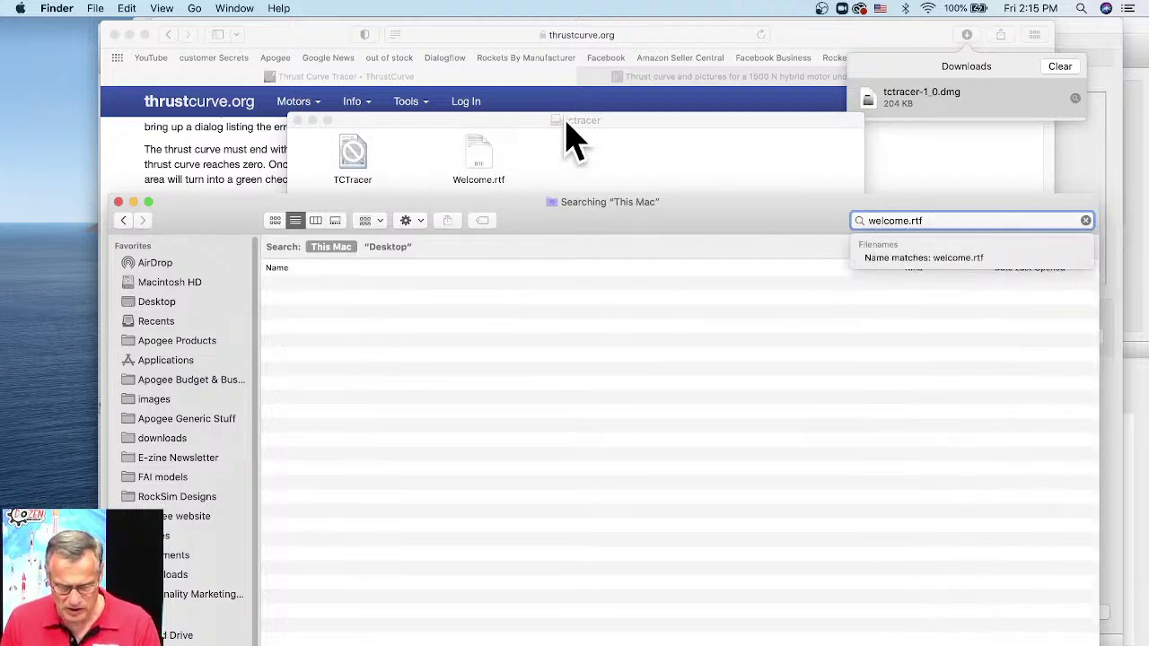
Try to launch TCTracer from the mounted disk image once more, and close the disk image window.
{"action": "left_click", "coordinate": [526, 162]}
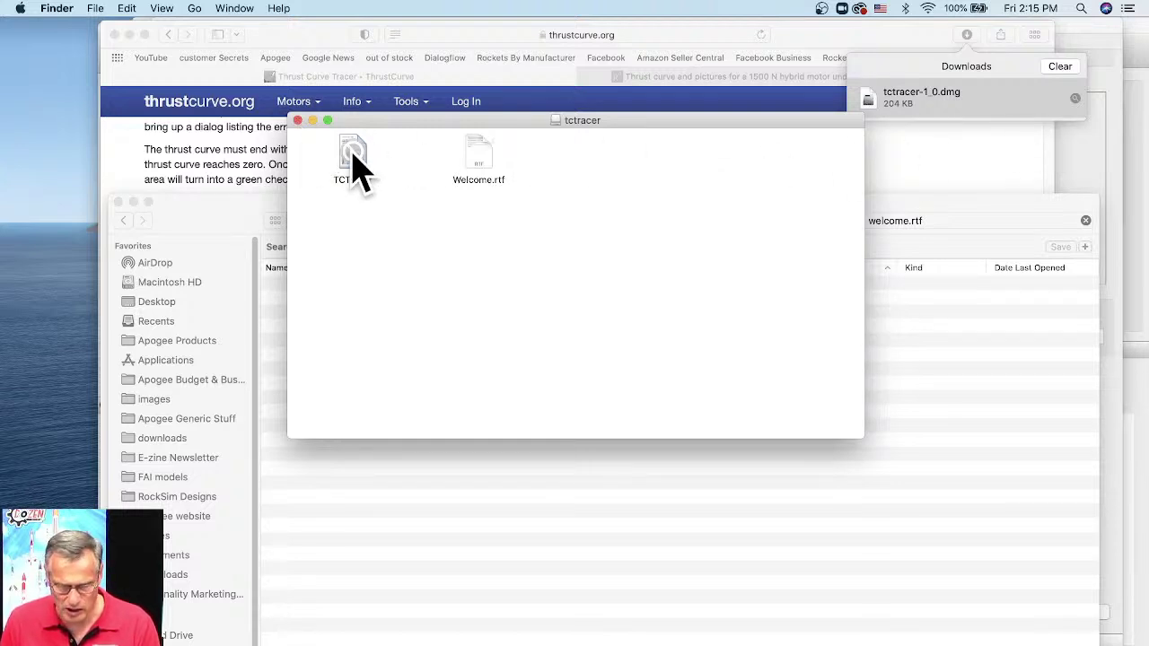
{"action": "left_click", "coordinate": [355, 165]}
{"action": "double_click", "coordinate": [355, 165]}
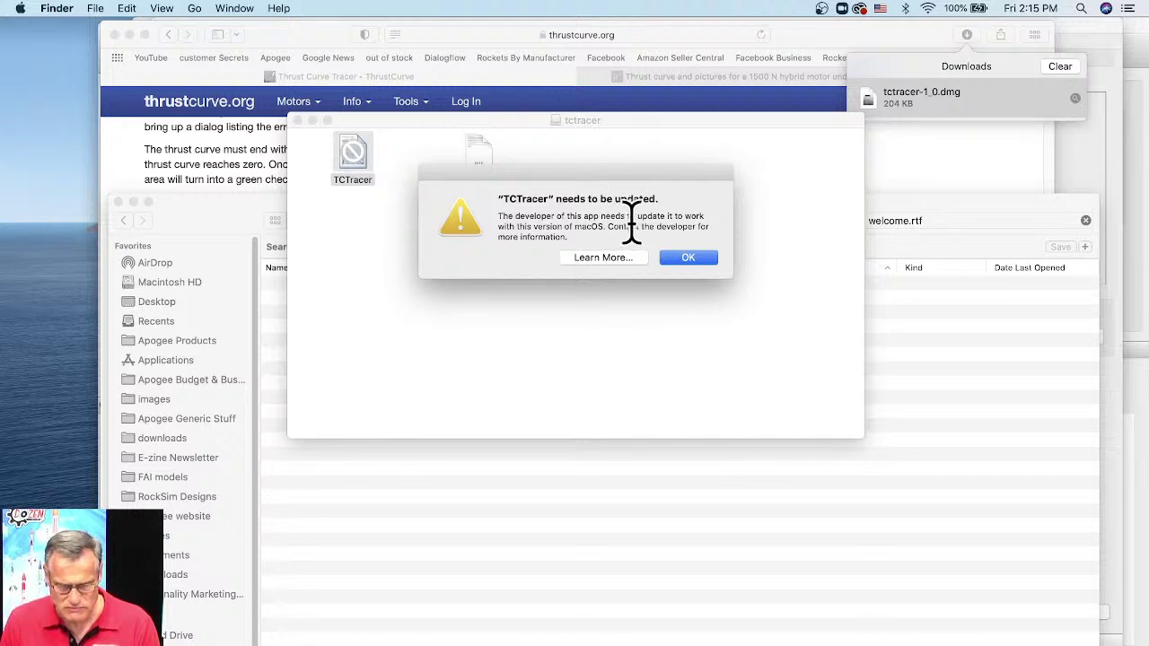
{"action": "left_click", "coordinate": [687, 257]}
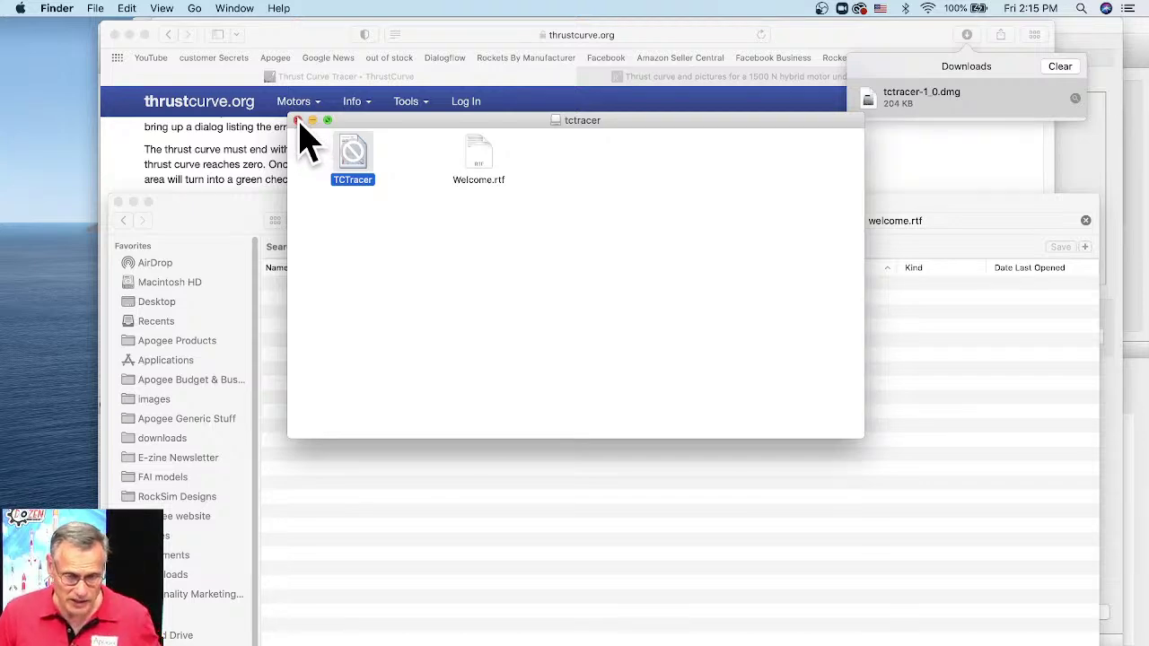
{"action": "left_click", "coordinate": [297, 120]}
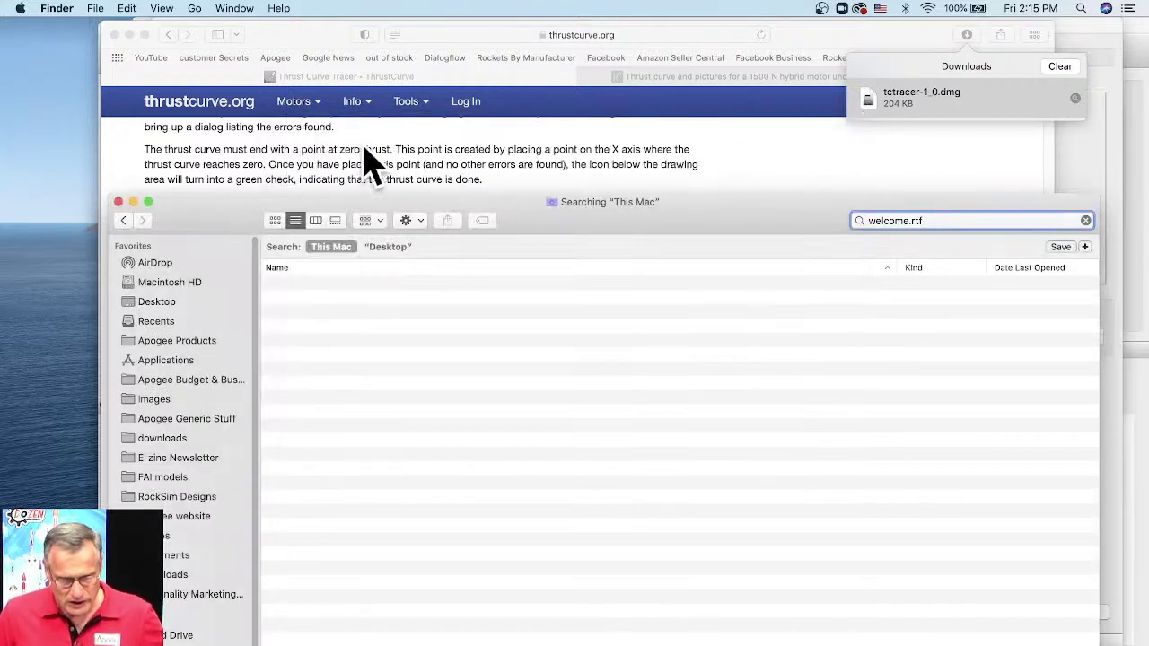
Lower the browser window to uncover EngEdit, and shift the EngEdit window slightly to the side.
{"action": "left_click", "coordinate": [496, 153]}
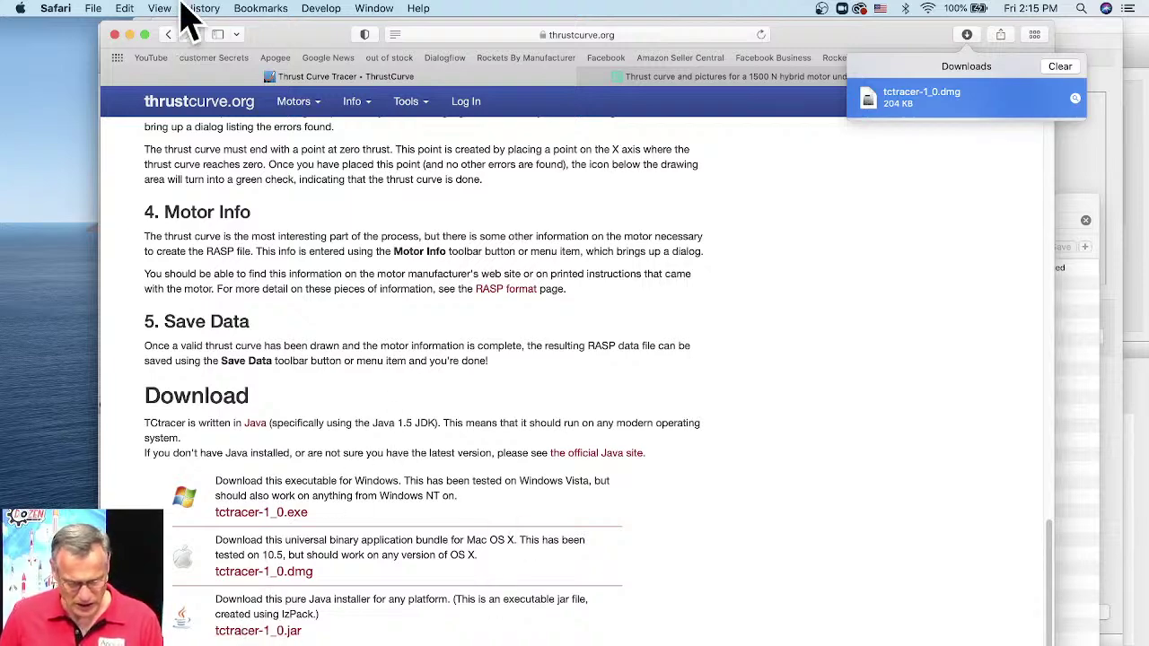
{"action": "left_click_drag", "start_coordinate": [296, 54], "coordinate": [246, 155]}
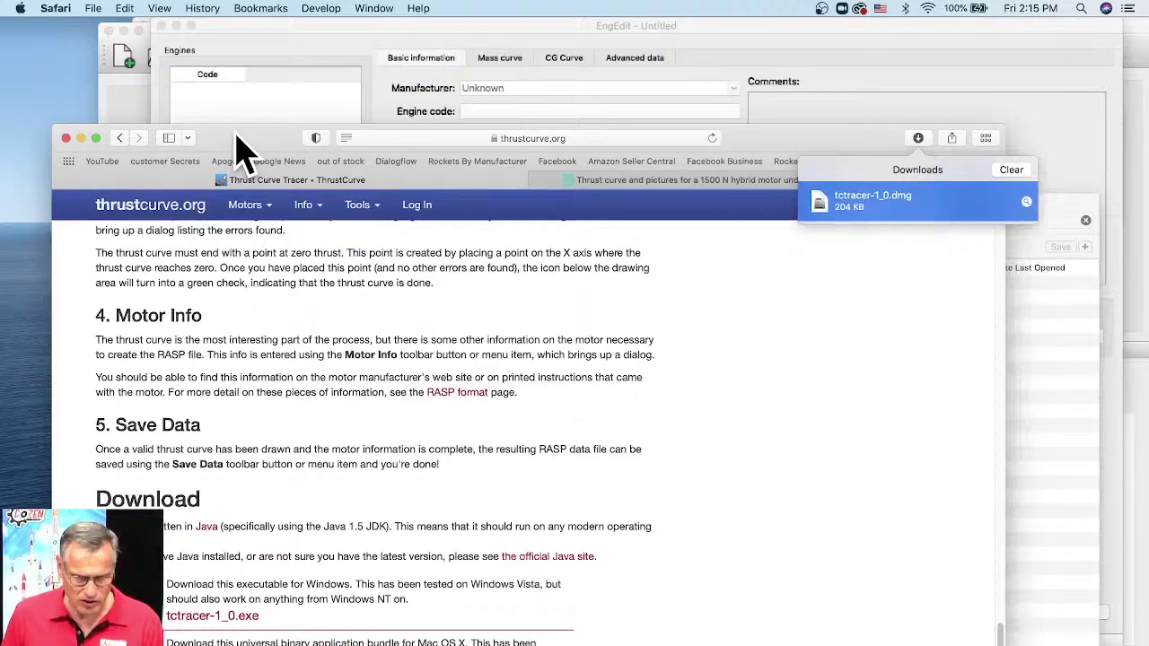
{"action": "left_click", "coordinate": [309, 49]}
{"action": "left_click_drag", "start_coordinate": [314, 27], "coordinate": [286, 40]}
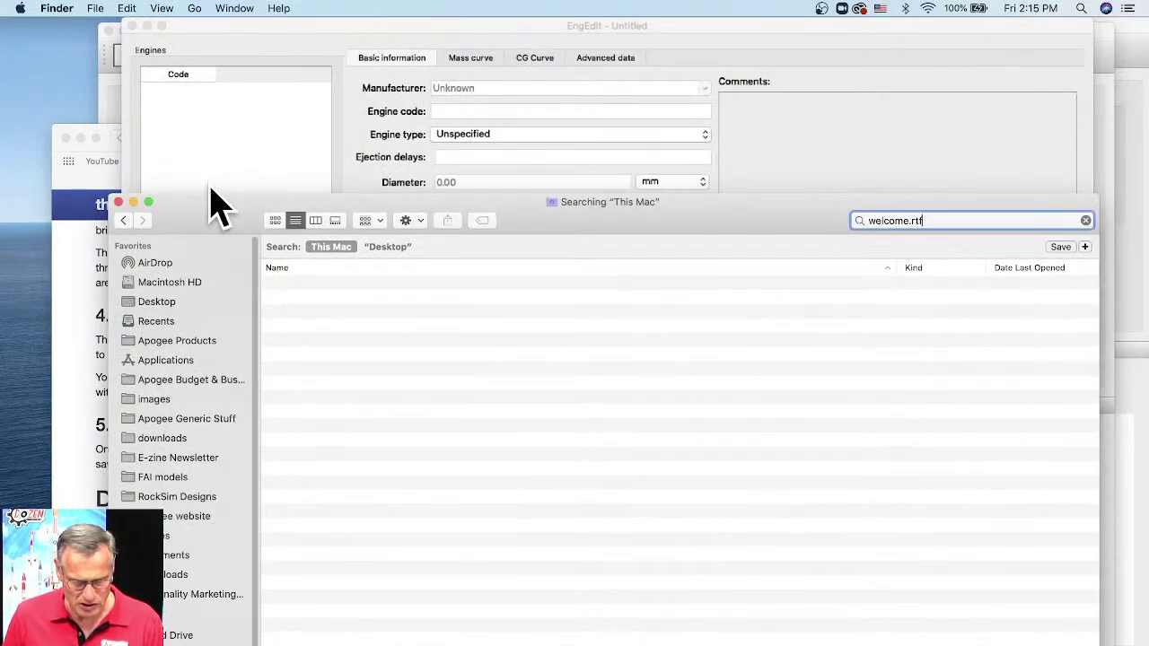
Open the thrust curve image Screen Shot 2022-08-12 at 2.10.25 PM from the Desktop folder in Preview.
{"action": "left_click", "coordinate": [165, 306]}
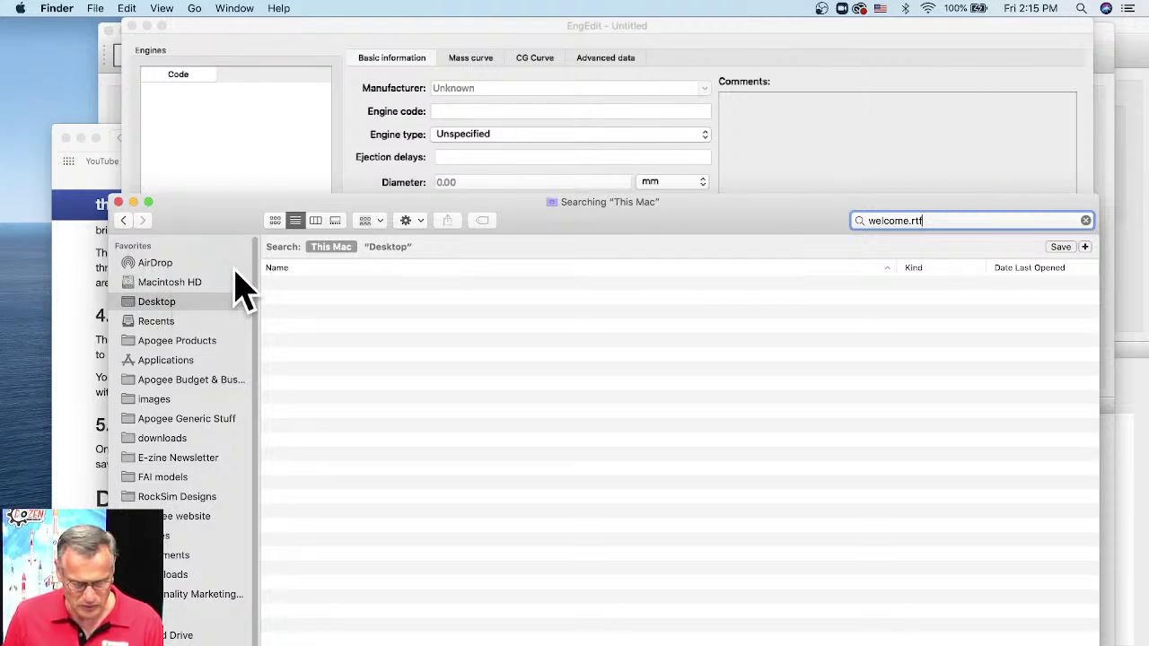
{"action": "left_click", "coordinate": [190, 303]}
{"action": "left_click", "coordinate": [320, 246]}
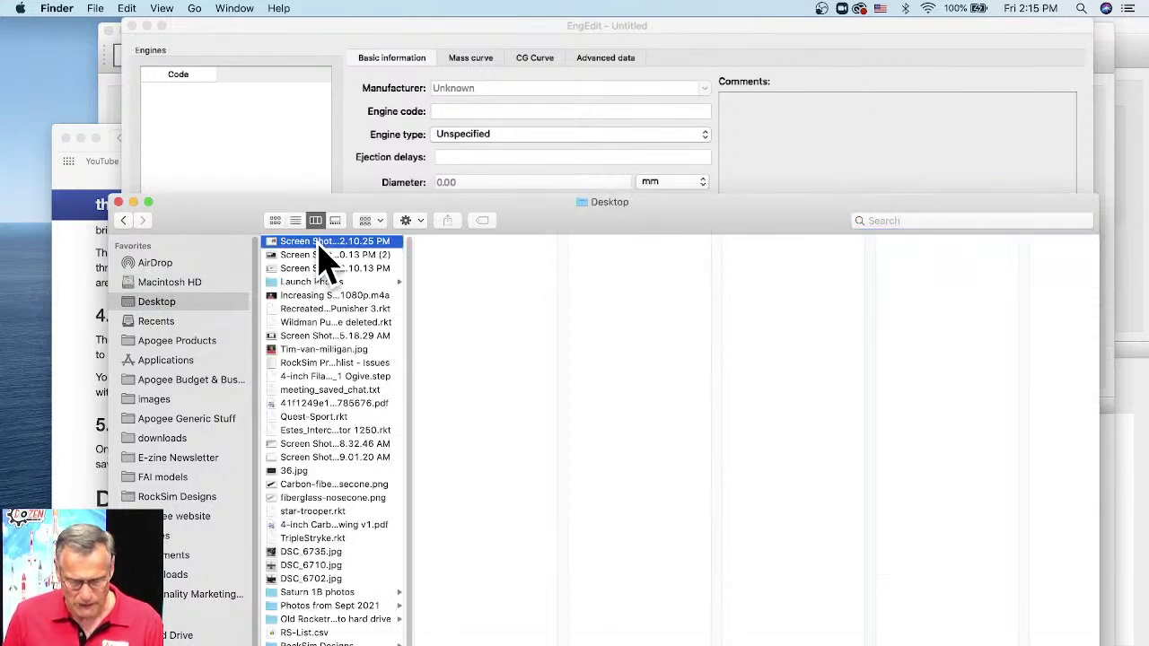
{"action": "double_click", "coordinate": [319, 246]}
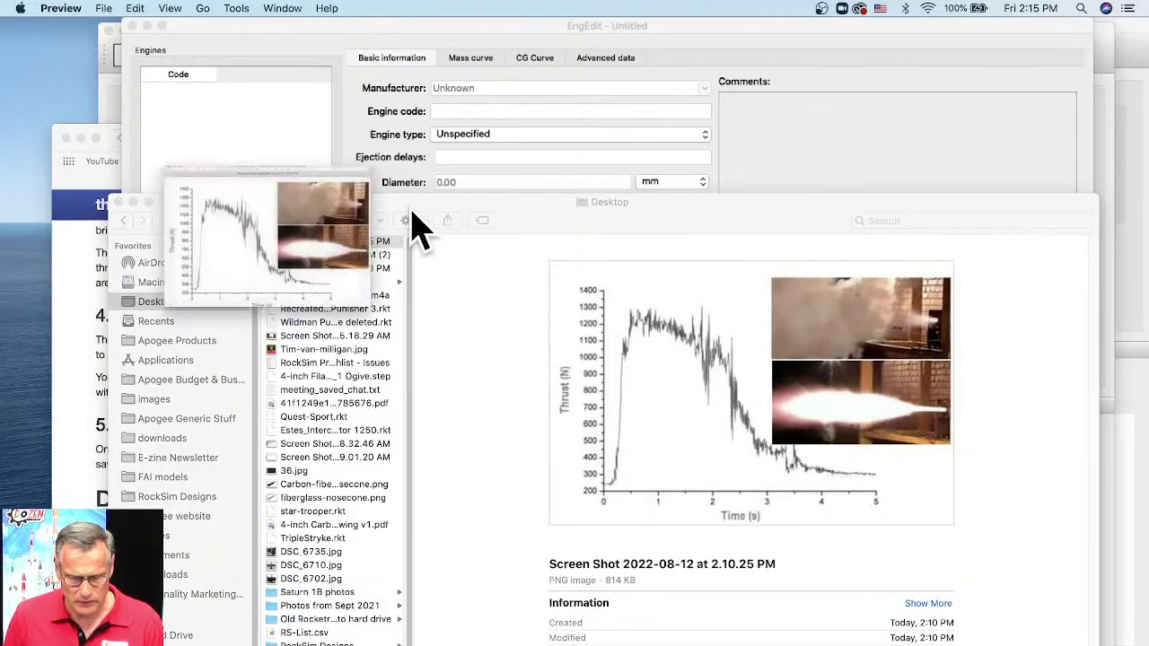
Close the Finder window, and move and narrow the EngEdit window so the thrust curve image shows beside it.
{"action": "left_click", "coordinate": [620, 233]}
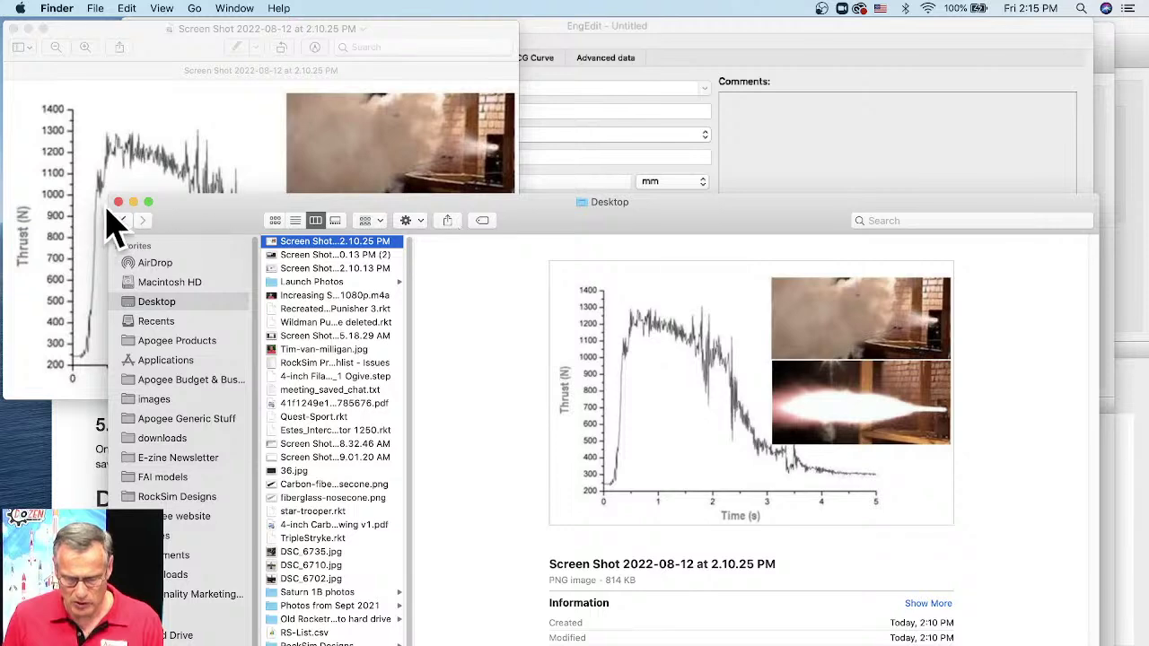
{"action": "key", "text": "super+w"}
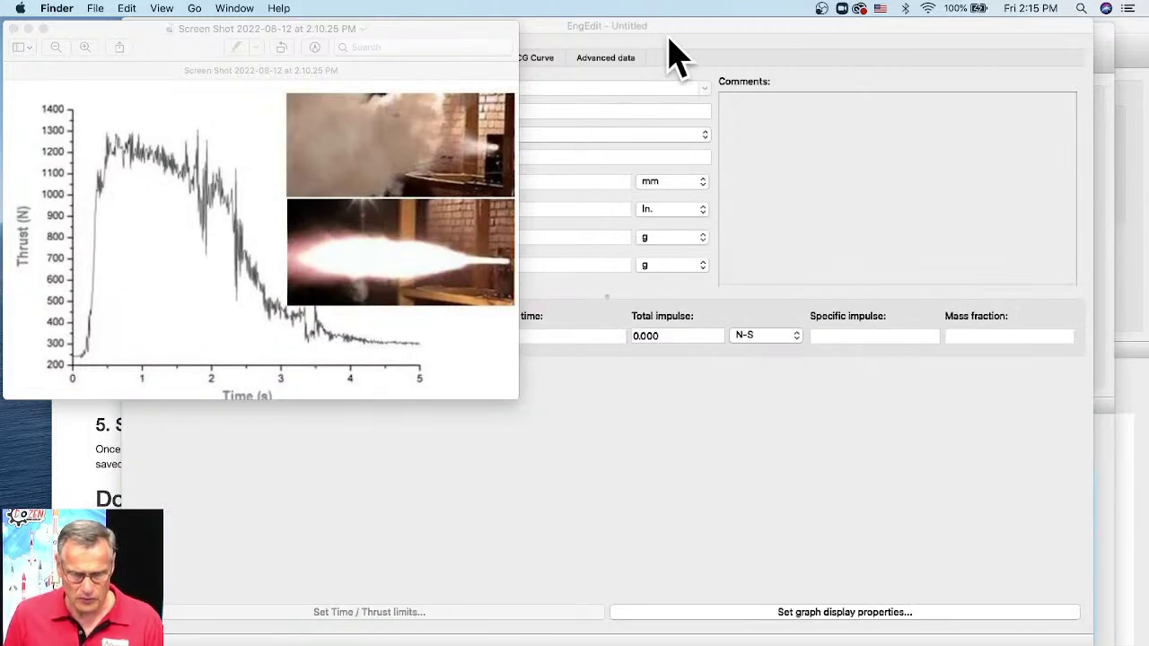
{"action": "left_click_drag", "start_coordinate": [664, 31], "coordinate": [705, 30]}
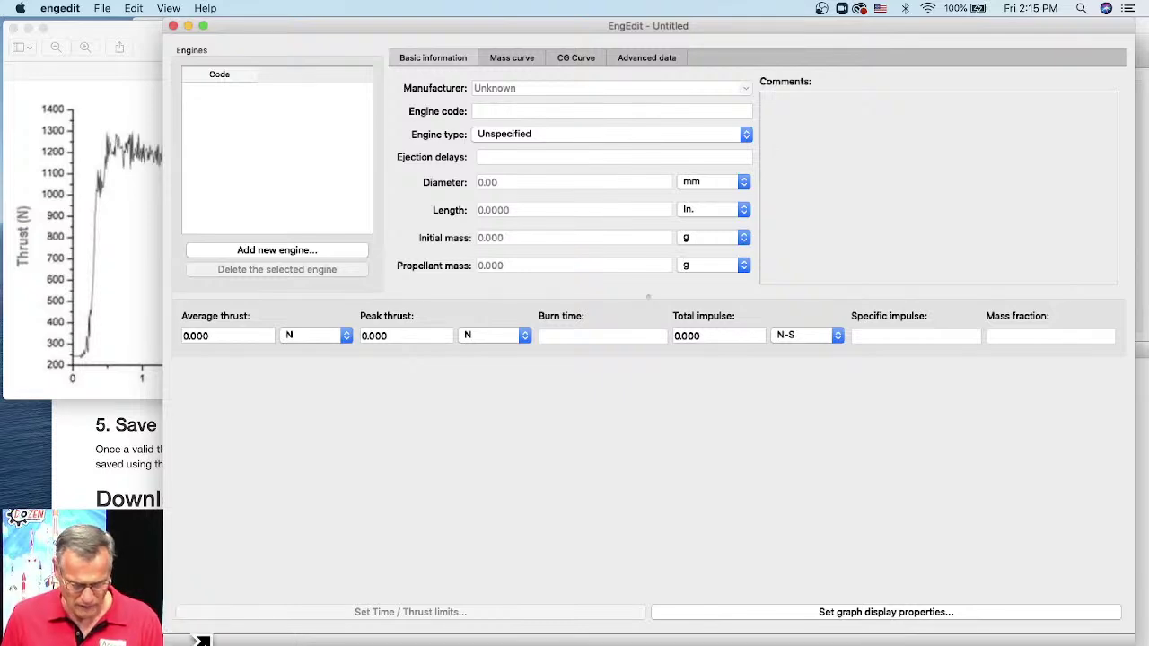
{"action": "left_click_drag", "start_coordinate": [202, 641], "coordinate": [432, 645]}
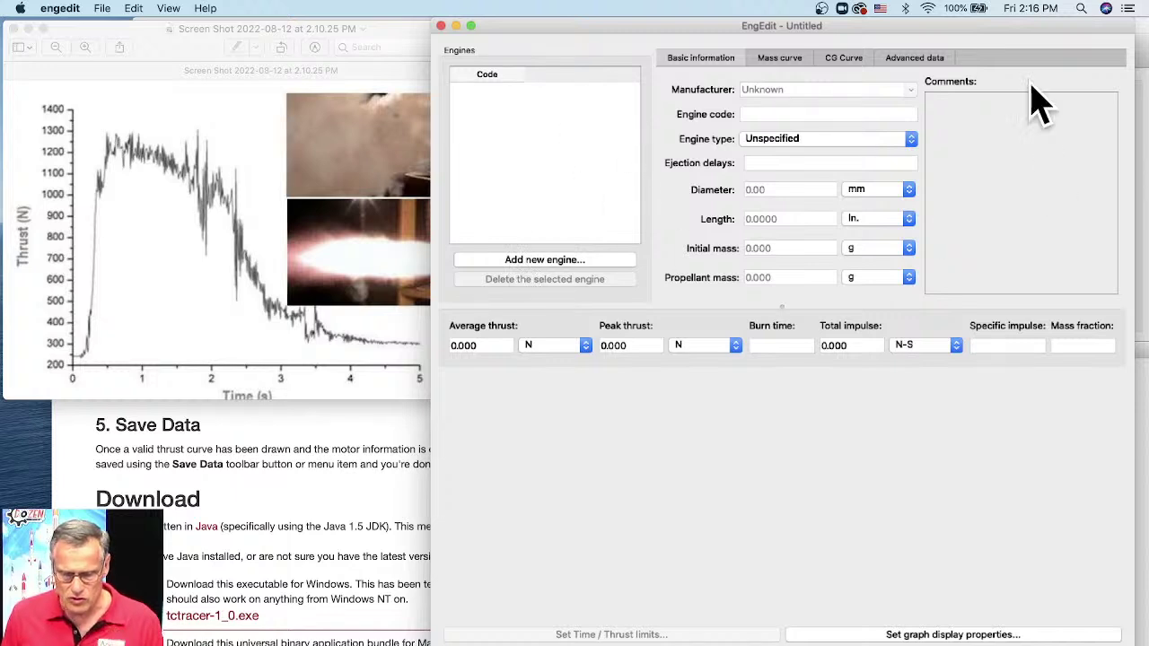
Add a new engine in EngEdit with a burn time limit of 5 seconds and a peak thrust of 1400 N.
{"action": "left_click", "coordinate": [535, 261]}
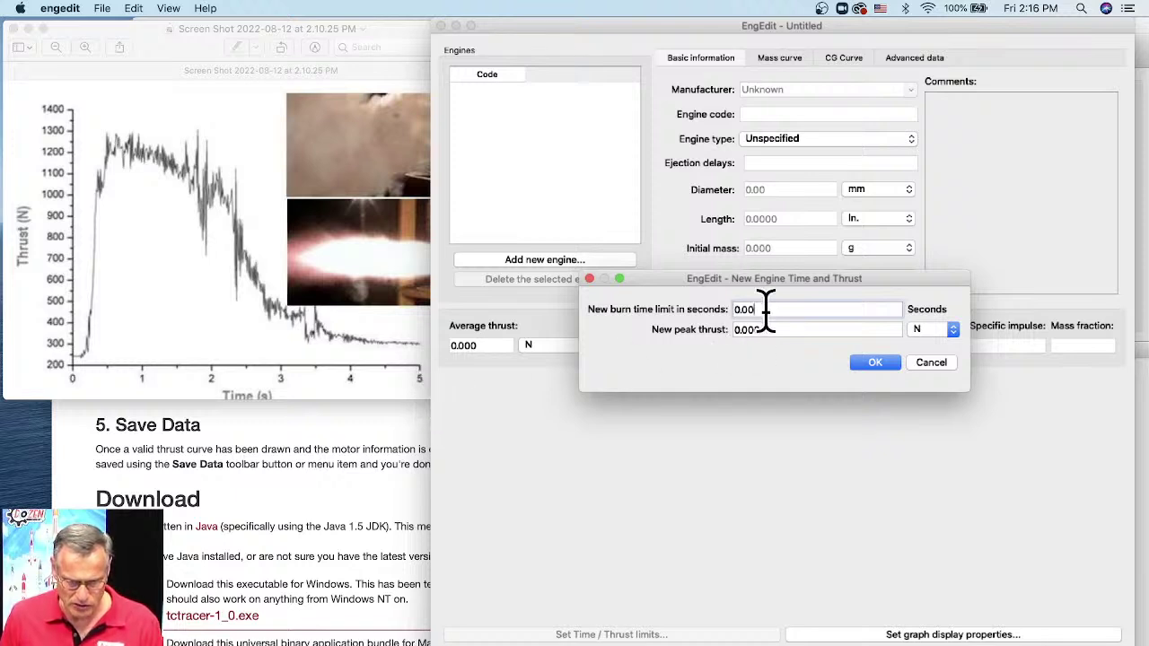
{"action": "type", "text": "5"}
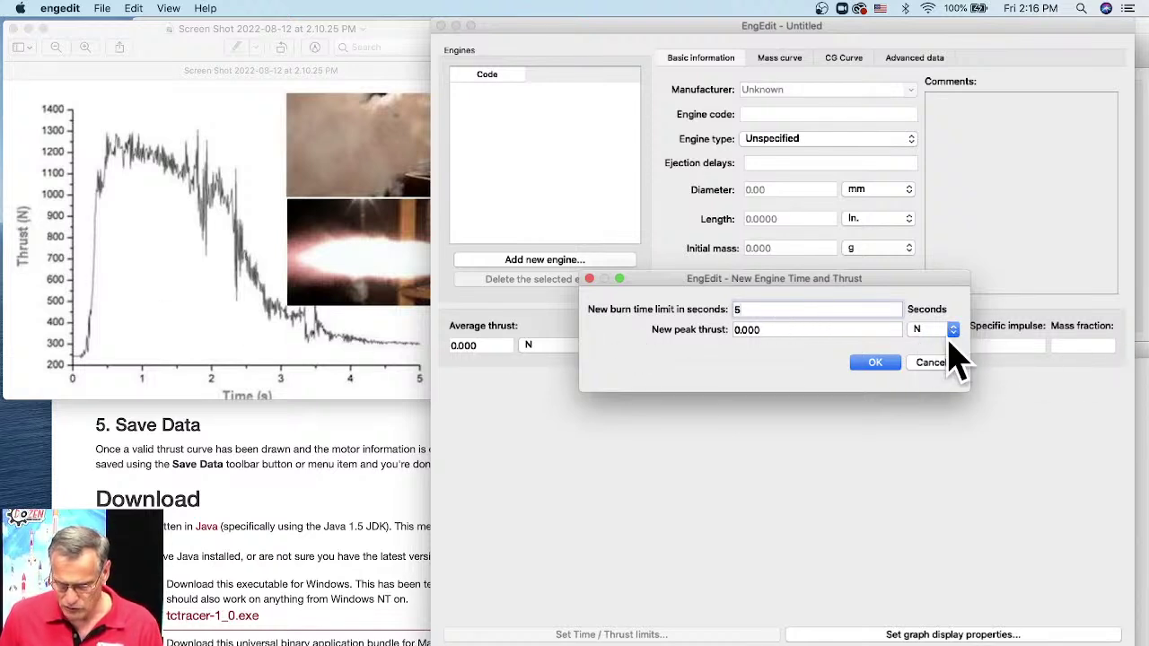
{"action": "left_click_drag", "start_coordinate": [769, 332], "coordinate": [712, 337]}
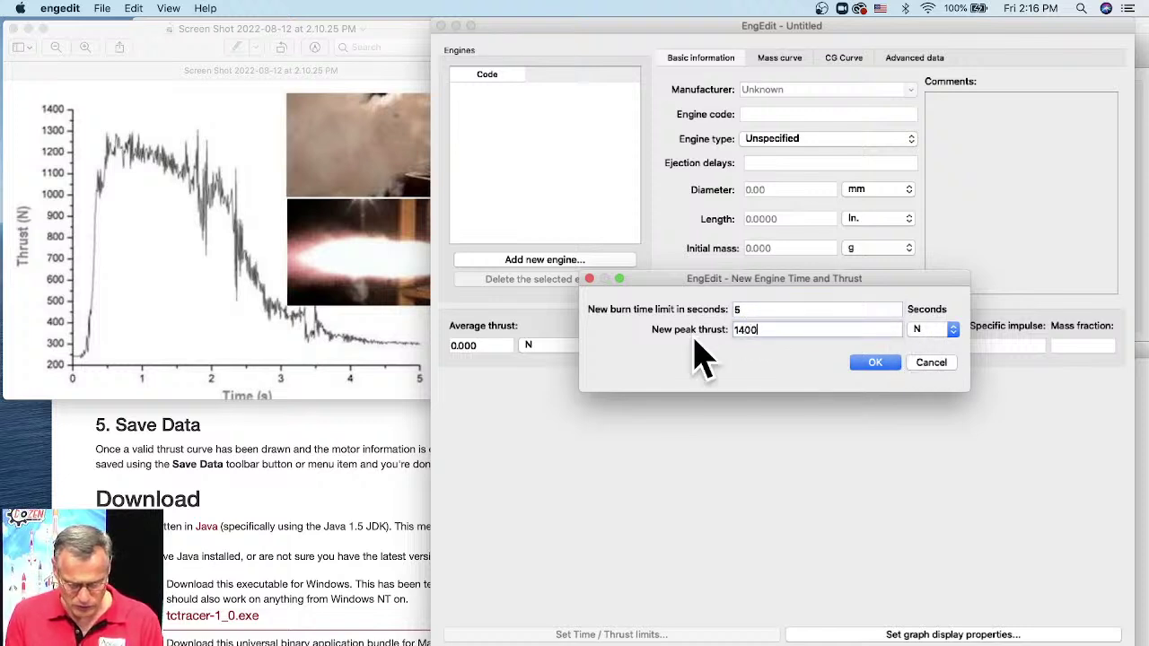
{"action": "left_click", "coordinate": [870, 363]}
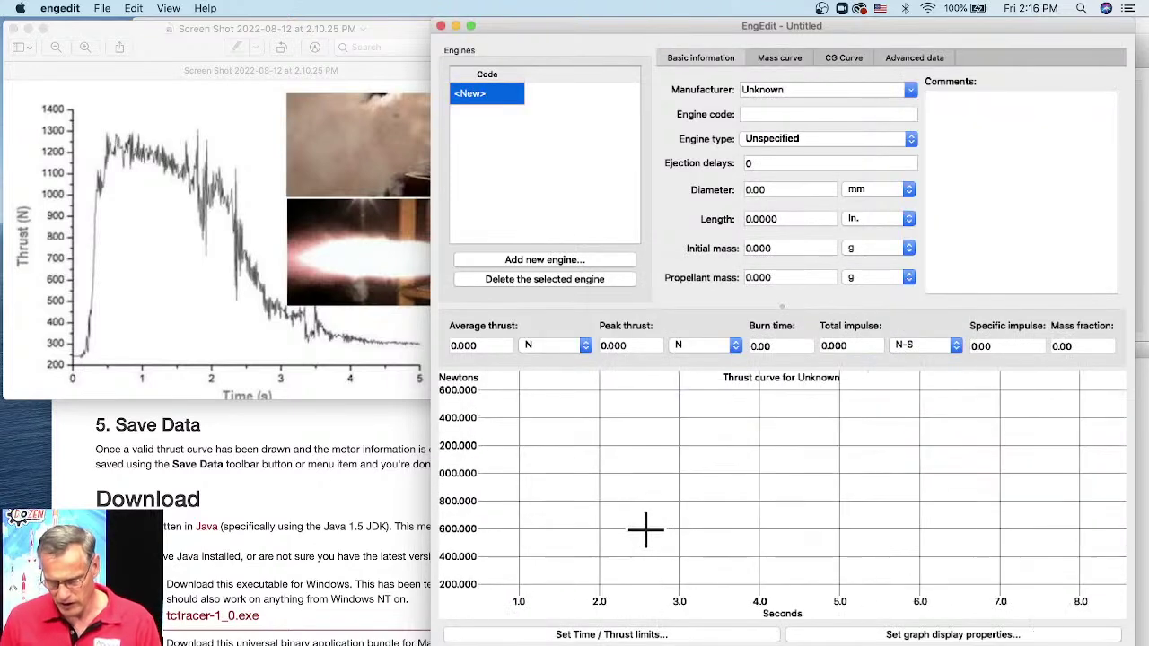
Zoom and pan the new engine's empty thrust curve graph to examine its time and thrust axes against the image.
{"action": "scroll", "coordinate": [657, 492], "scroll_direction": "down", "scroll_amount": 2}
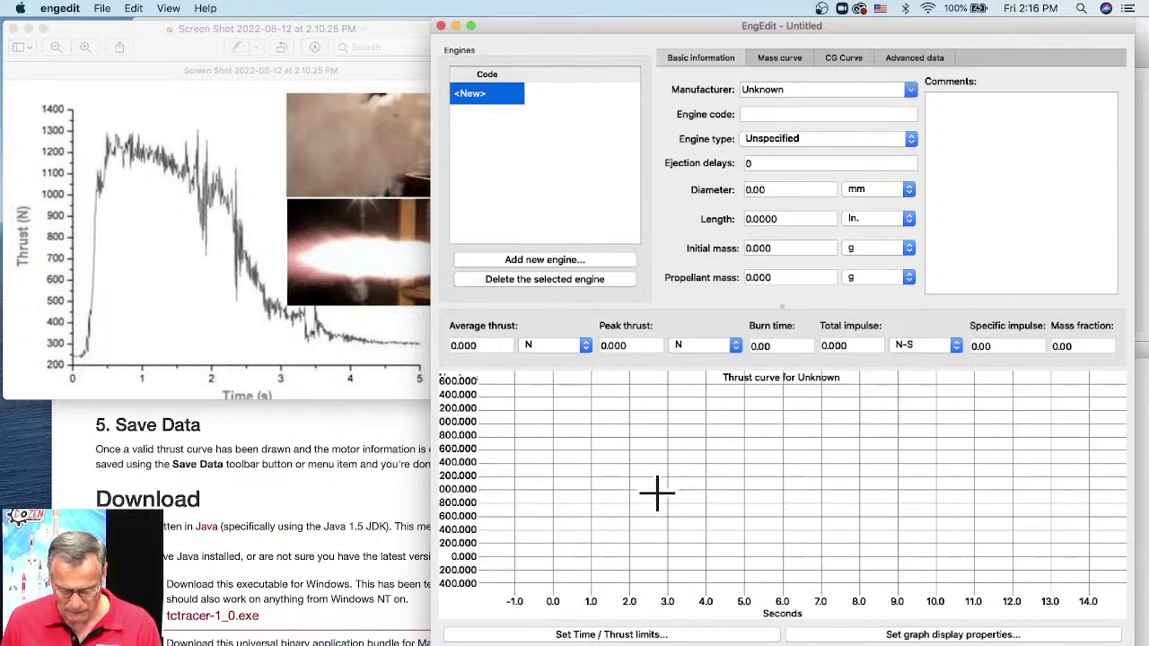
{"action": "scroll", "coordinate": [658, 493], "scroll_direction": "down", "scroll_amount": 3}
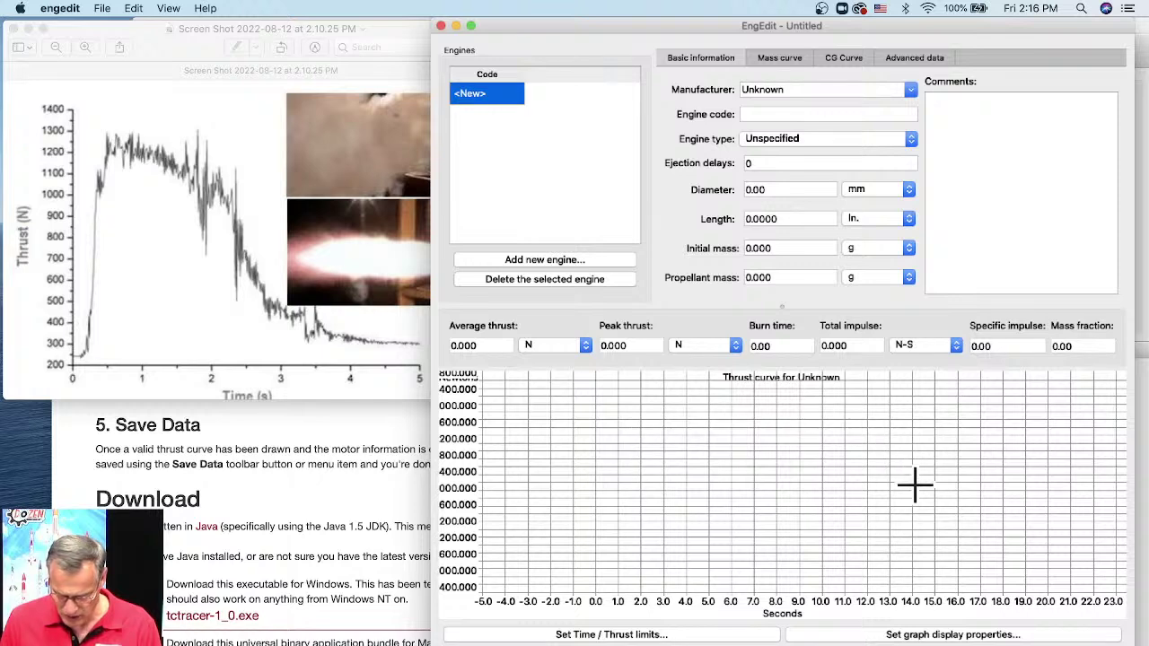
{"action": "scroll", "coordinate": [597, 531], "scroll_direction": "up", "scroll_amount": 5}
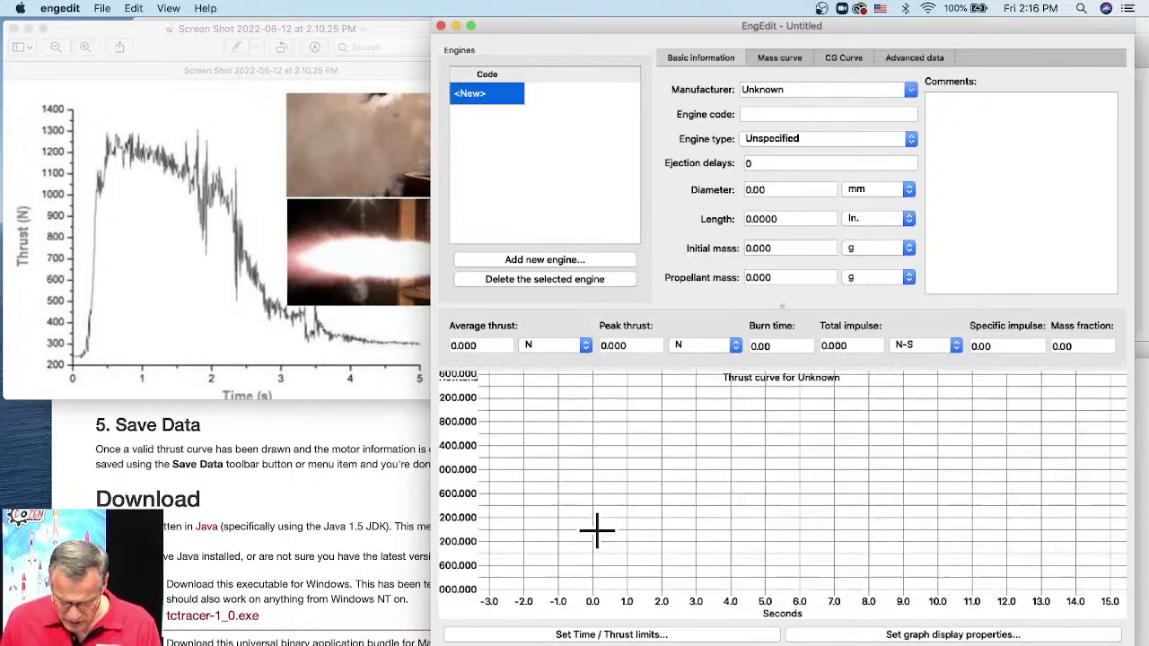
{"action": "scroll", "coordinate": [597, 531], "scroll_direction": "up", "scroll_amount": 1}
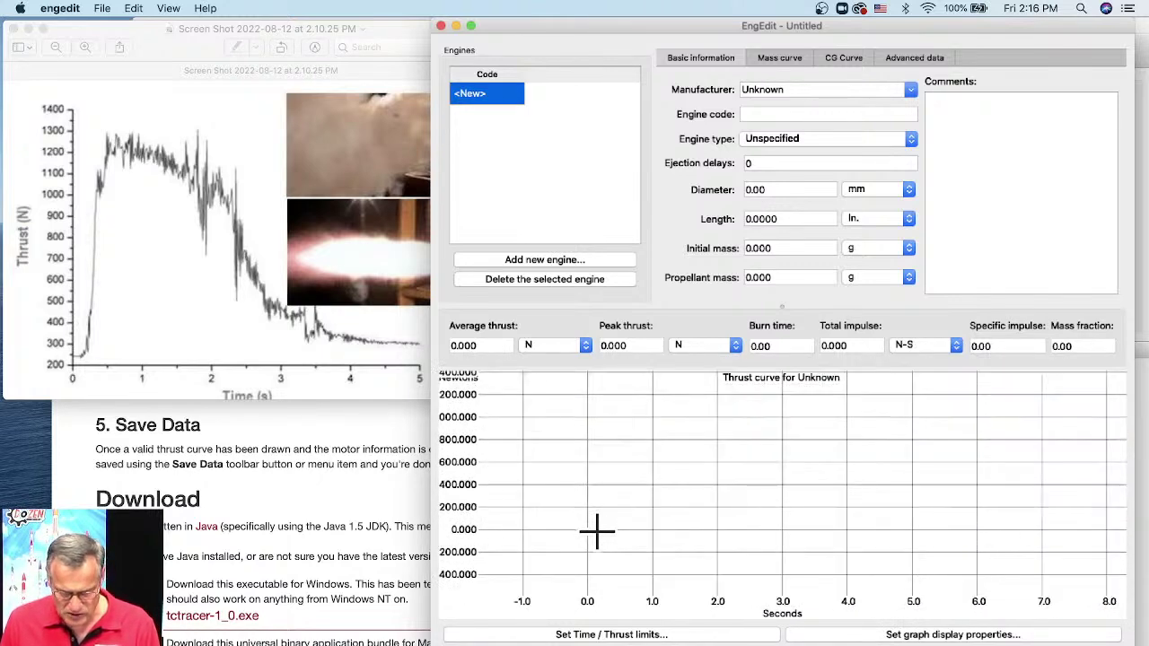
{"action": "scroll", "coordinate": [597, 531], "scroll_direction": "up", "scroll_amount": 1}
{"action": "left_click_drag", "start_coordinate": [597, 531], "coordinate": [590, 580]}
{"action": "left_click_drag", "start_coordinate": [599, 458], "coordinate": [700, 539]}
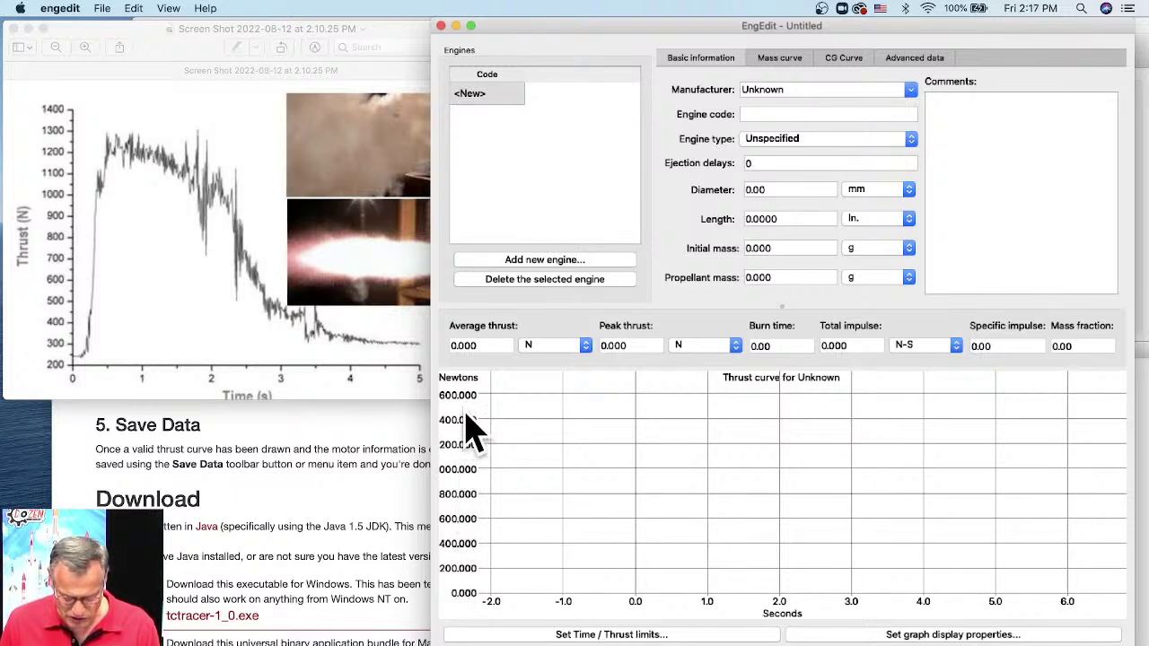
{"action": "scroll", "coordinate": [472, 422], "scroll_direction": "down", "scroll_amount": 5}
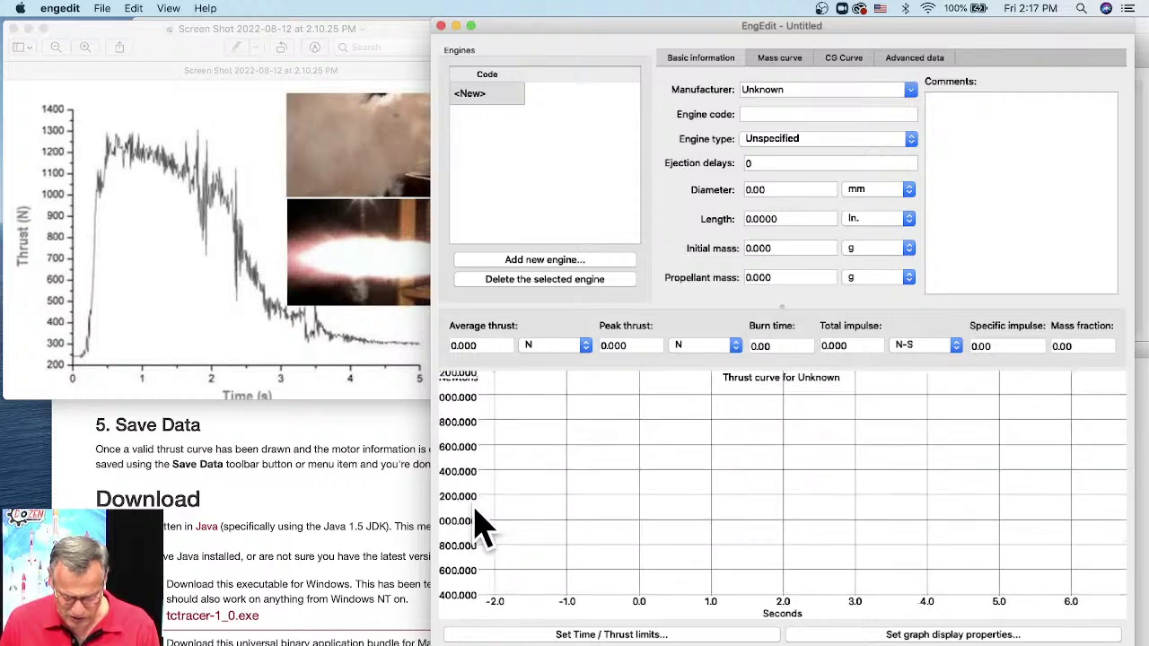
{"action": "scroll", "coordinate": [482, 460], "scroll_direction": "down", "scroll_amount": 3}
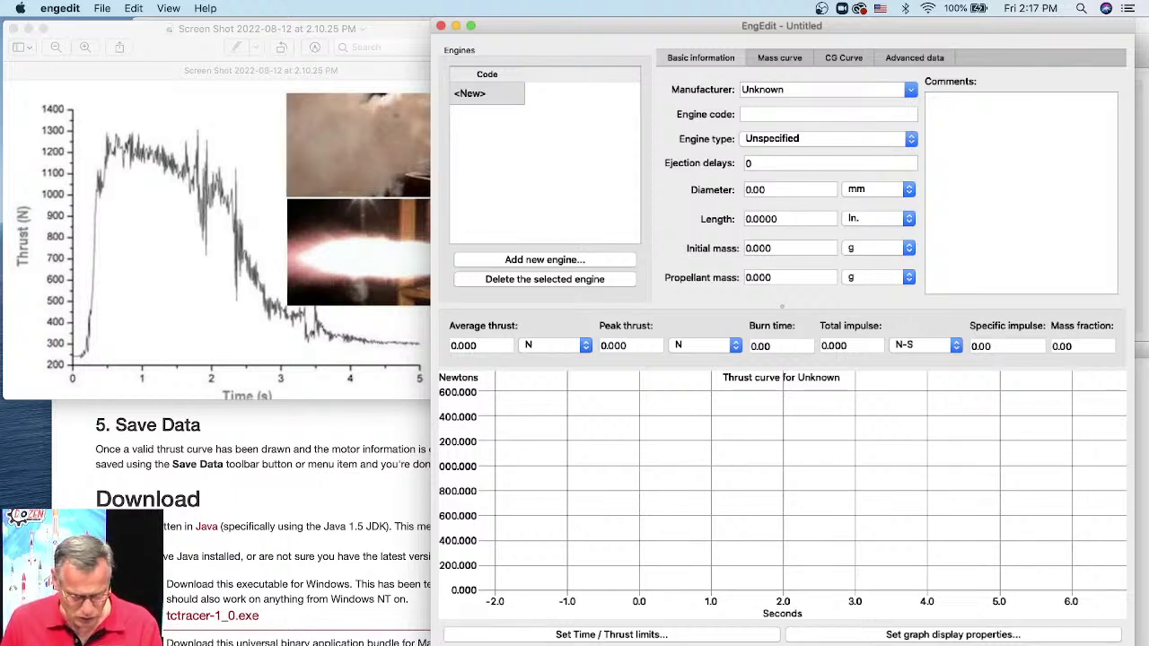
Switch to Finder and show the Applications folder in a new window.
{"action": "key", "text": "super+Tab"}
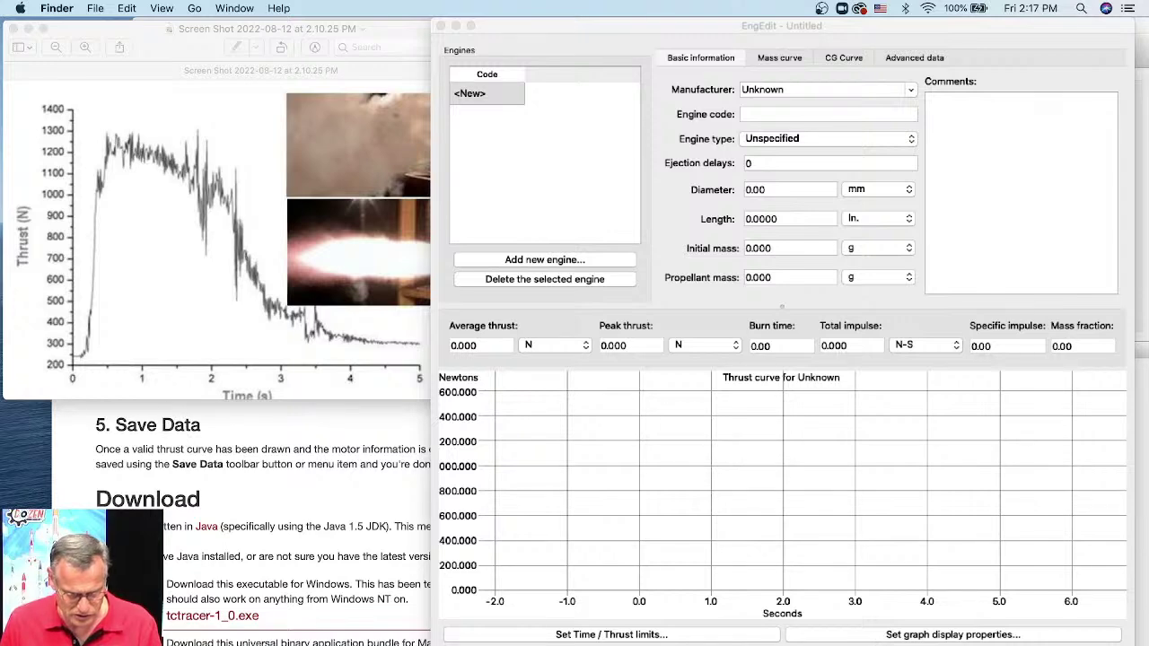
{"action": "key", "text": "super+n"}
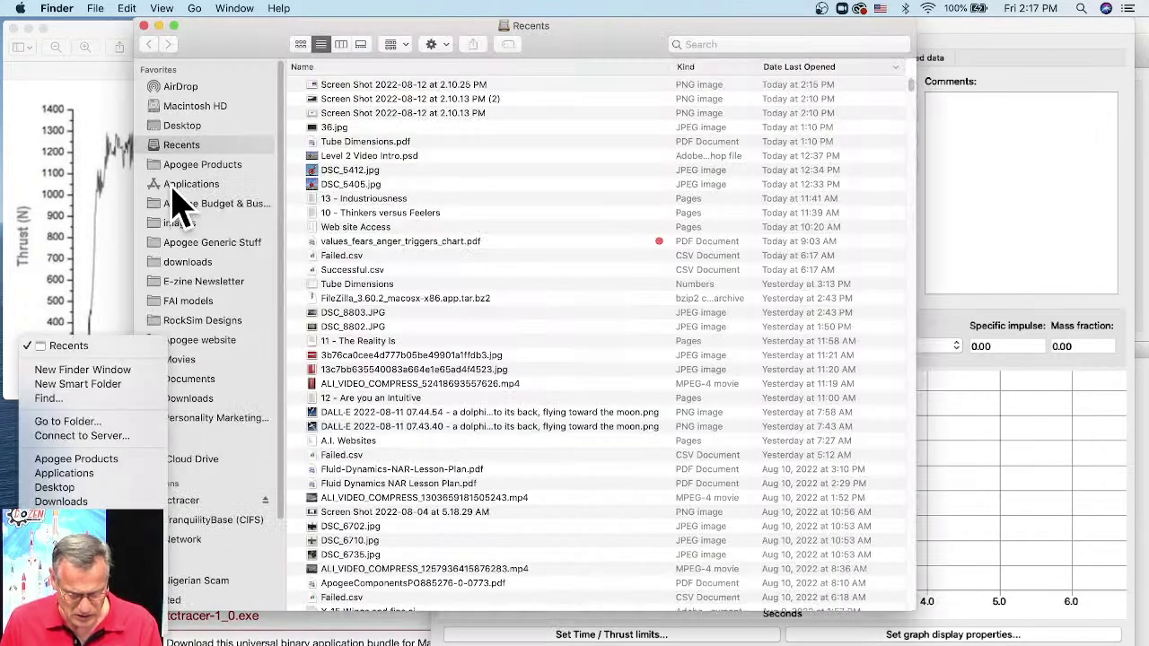
{"action": "left_click", "coordinate": [226, 167]}
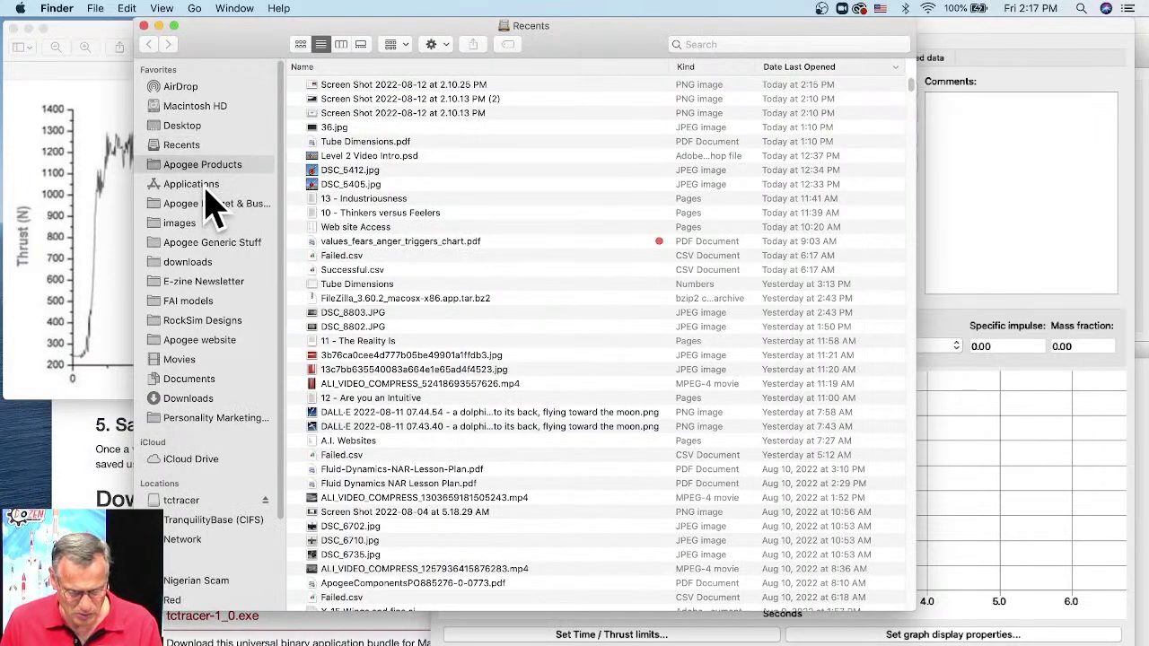
{"action": "left_click", "coordinate": [208, 185]}
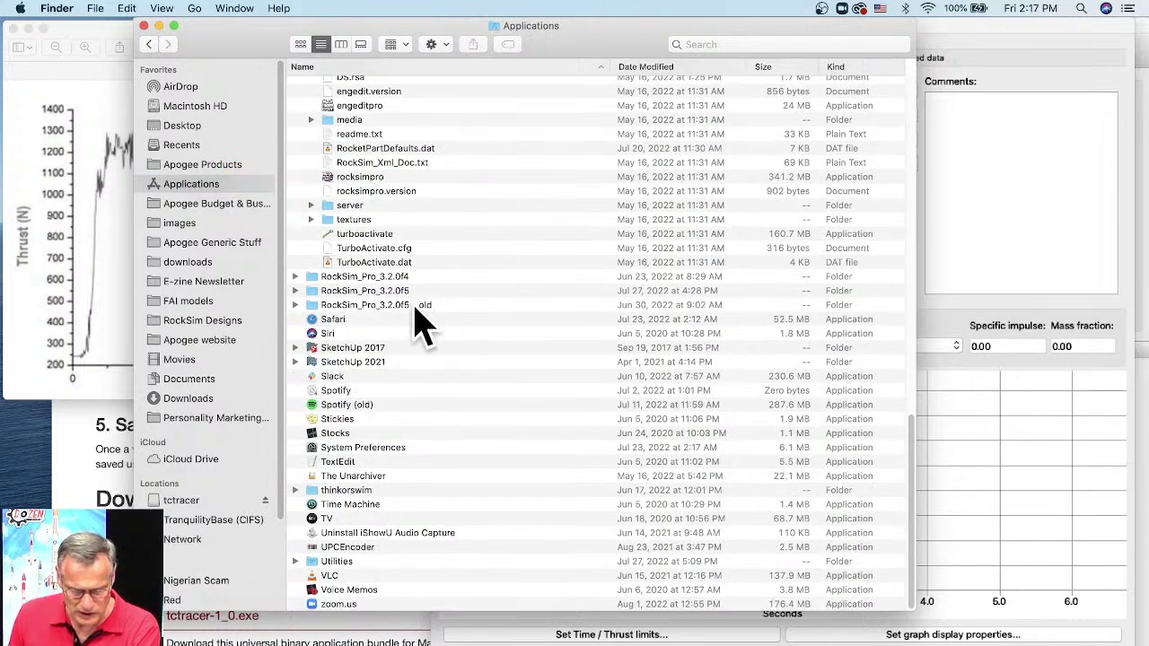
Collapse the RockSim_Pro_3.2.0f2 folder and expand the RockSim_10.4.0f1 folder to show its engedit application.
{"action": "scroll", "coordinate": [422, 325], "scroll_direction": "up", "scroll_amount": 3}
{"action": "scroll", "coordinate": [447, 335], "scroll_direction": "up", "scroll_amount": 2}
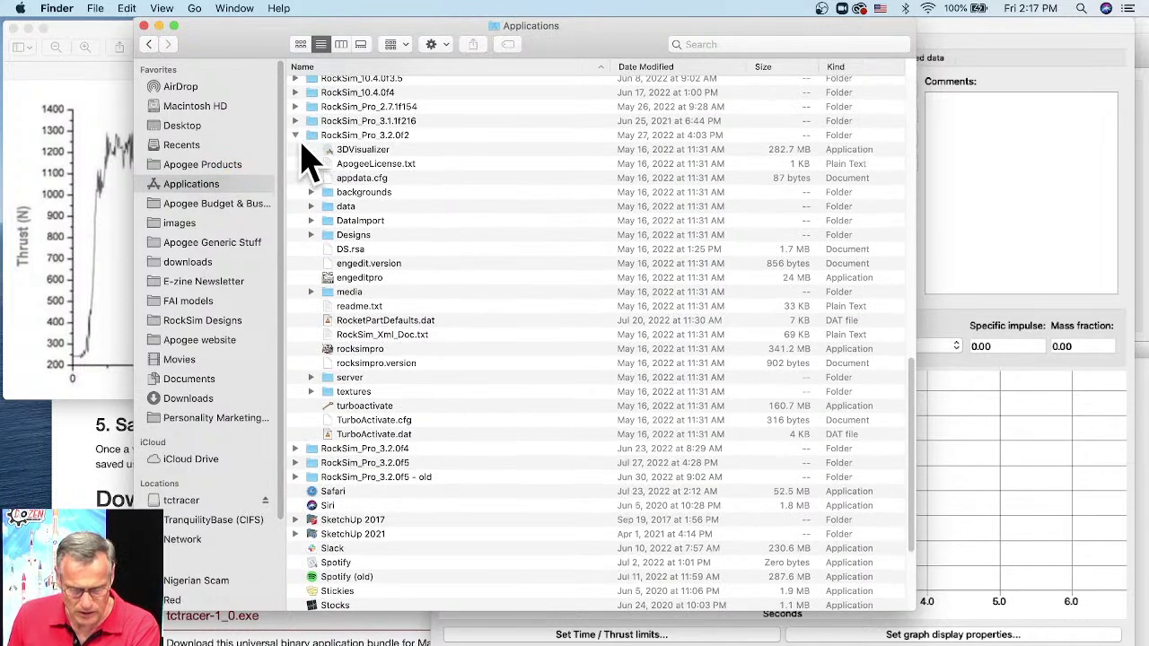
{"action": "left_click", "coordinate": [295, 135]}
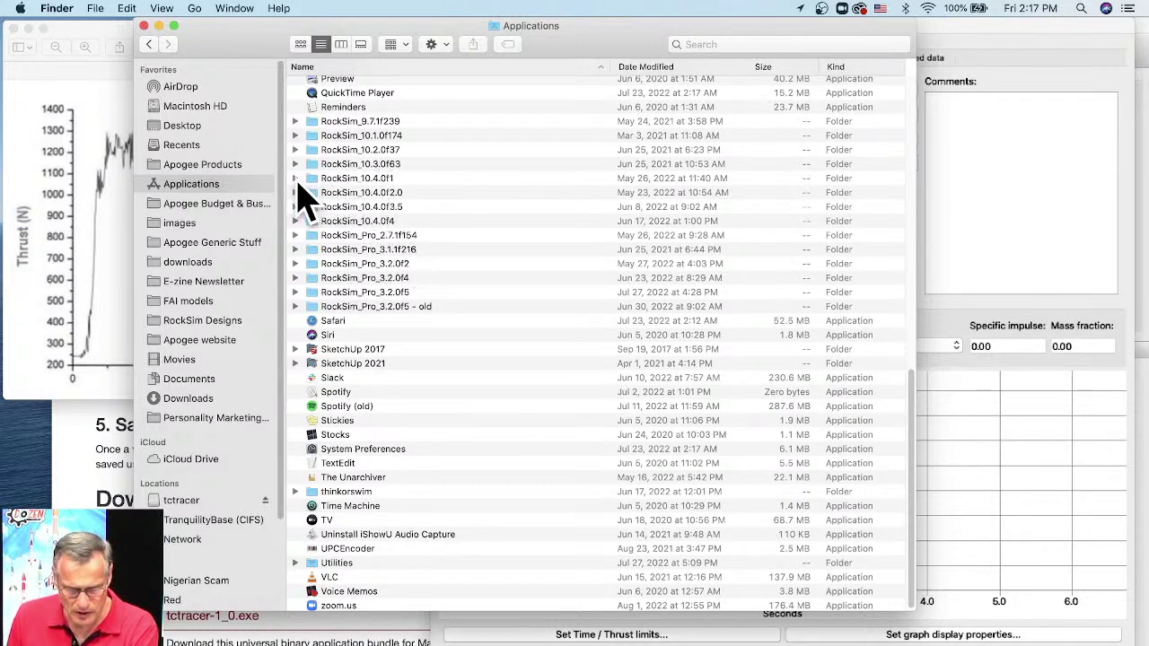
{"action": "left_click", "coordinate": [297, 178]}
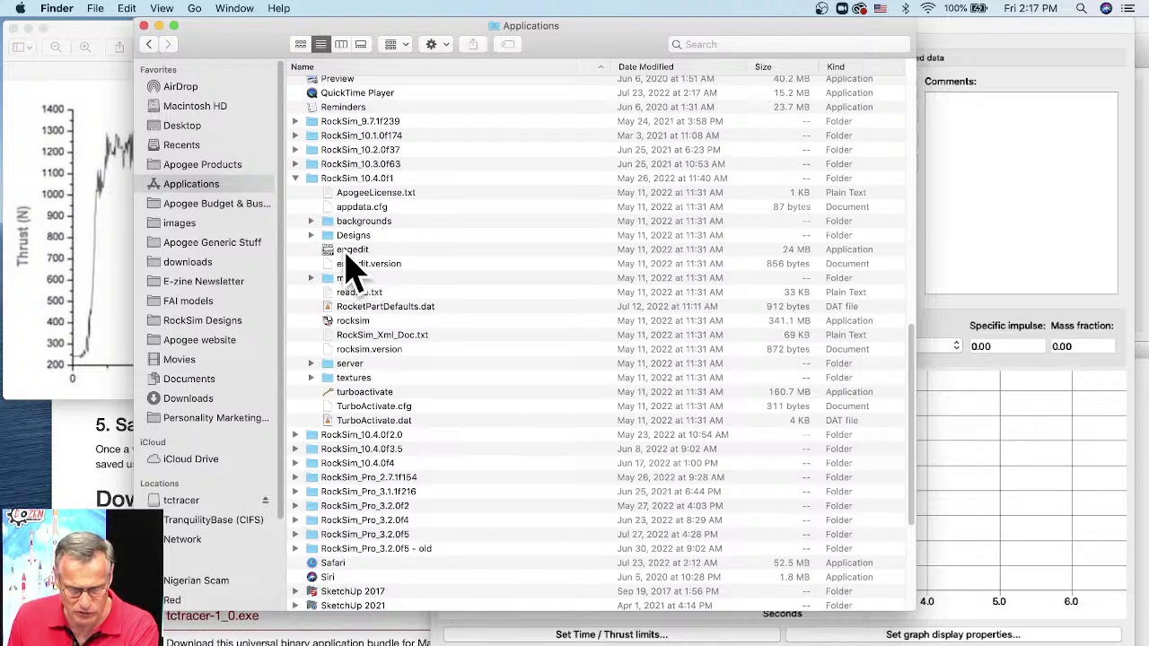
Launch engedit from the RockSim_10.4.0f1 folder, close the earlier untitled engine file without saving, and move the new window fully into view.
{"action": "left_click", "coordinate": [328, 252]}
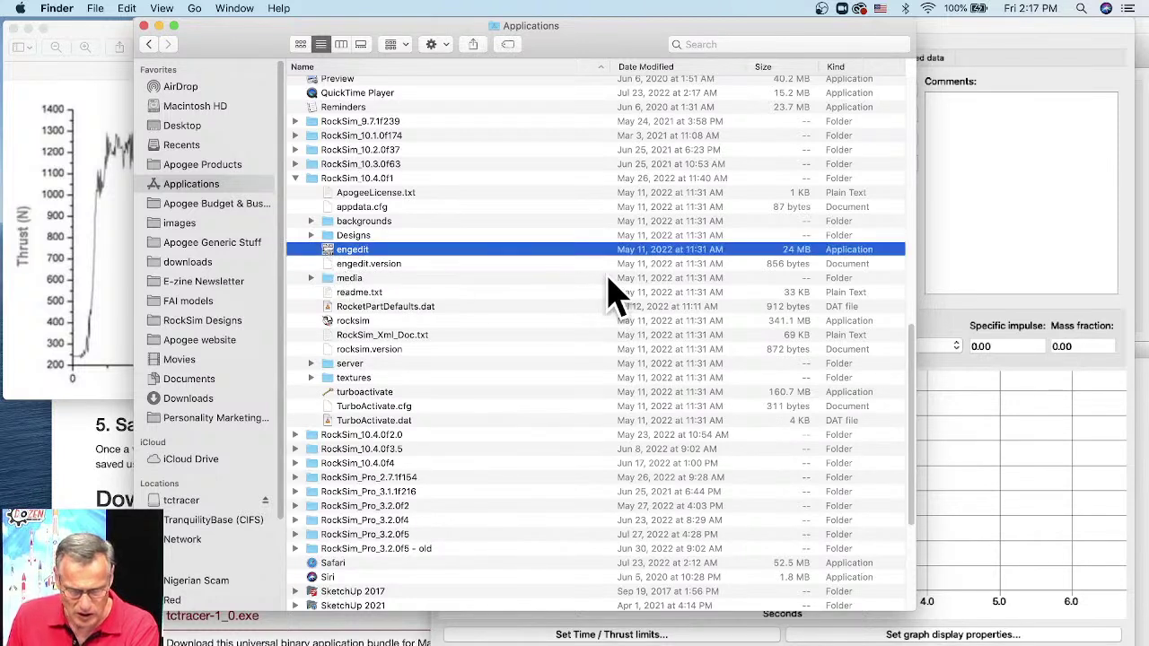
{"action": "double_click", "coordinate": [636, 253]}
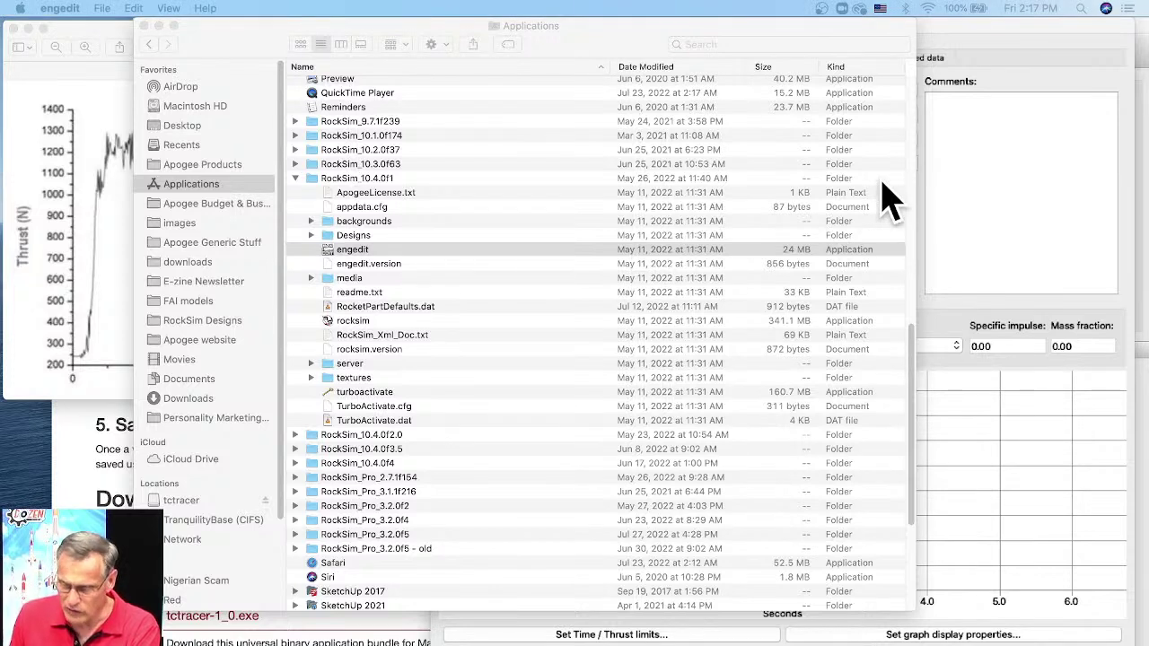
{"action": "left_click", "coordinate": [946, 45]}
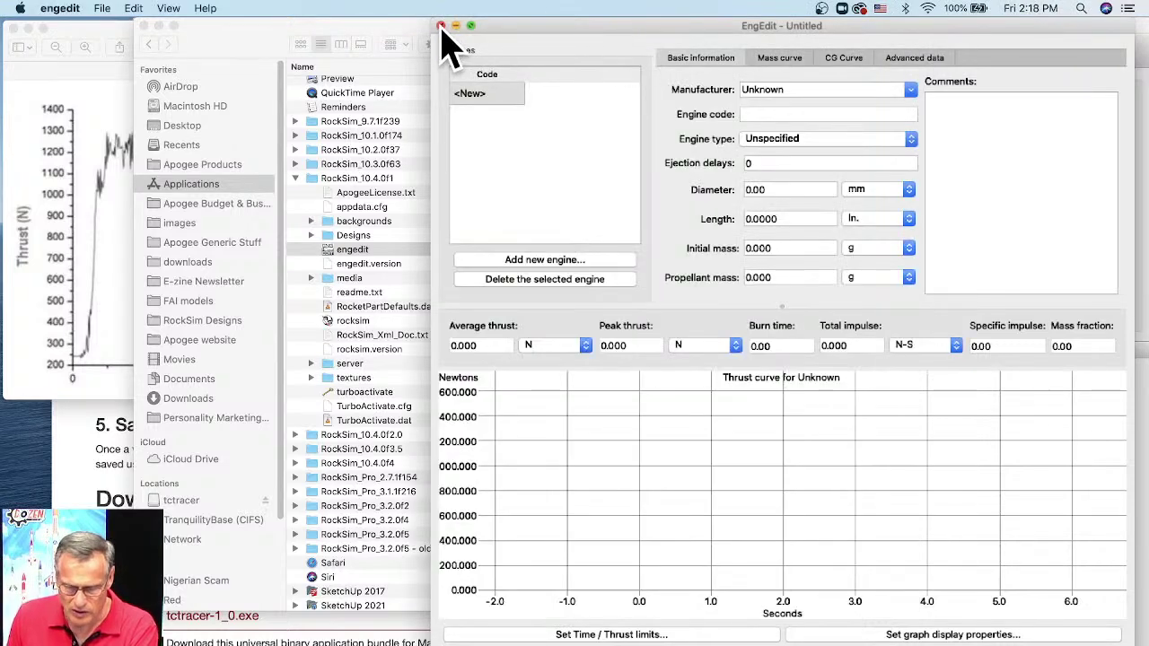
{"action": "left_click", "coordinate": [441, 25]}
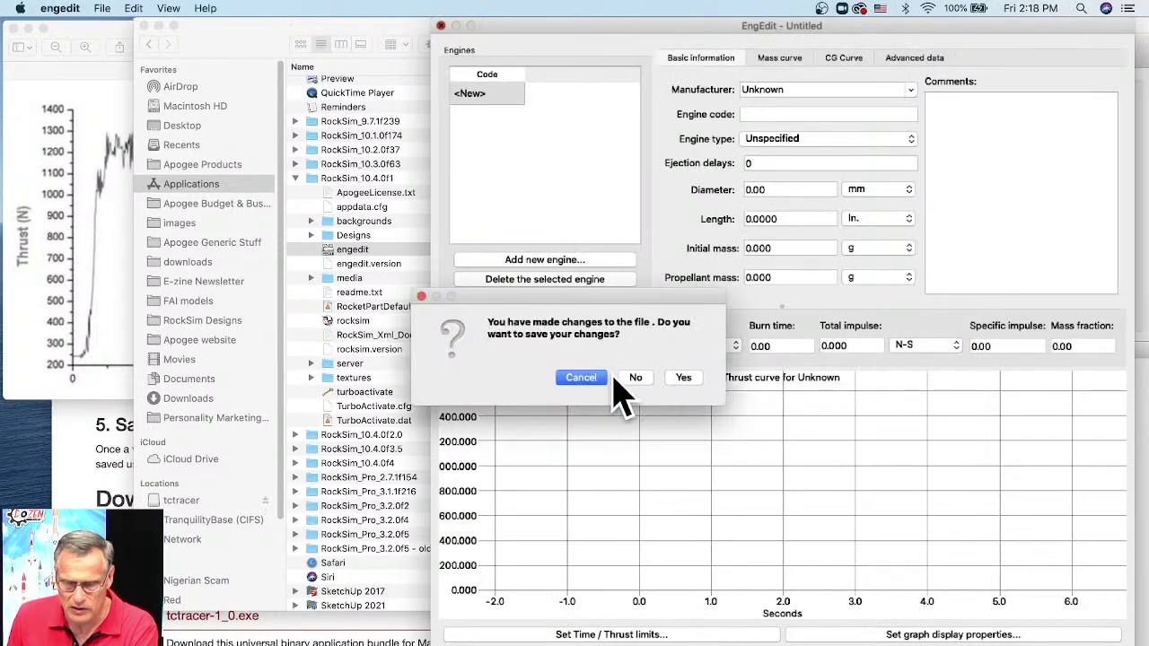
{"action": "left_click", "coordinate": [637, 378]}
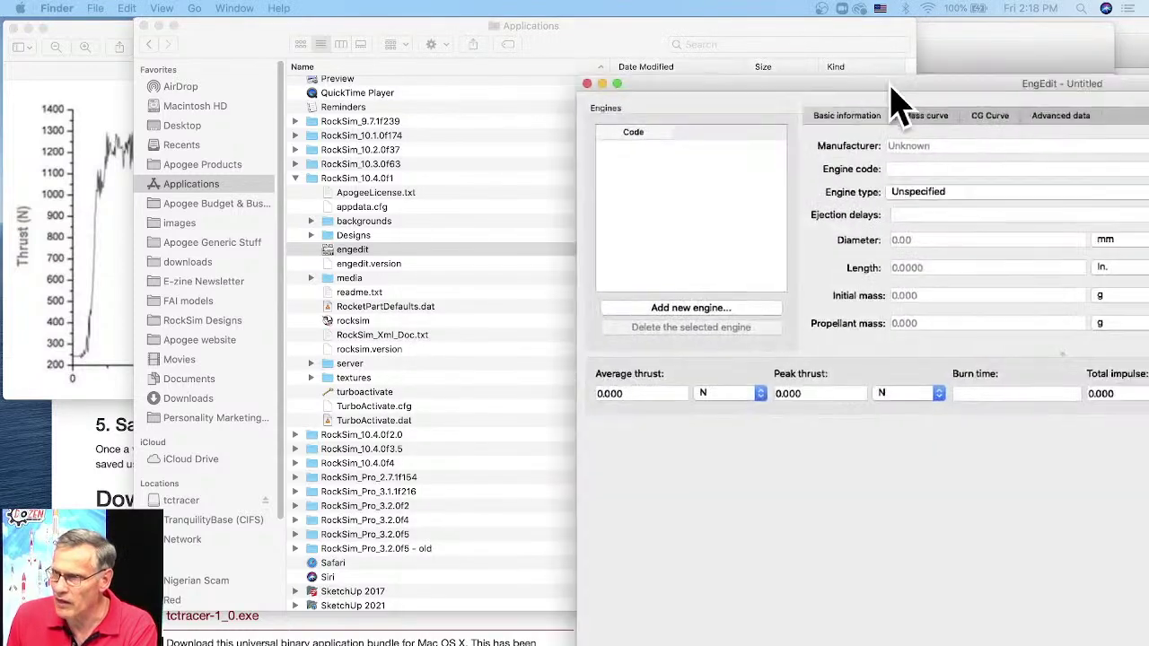
{"action": "left_click_drag", "start_coordinate": [890, 21], "coordinate": [474, 20]}
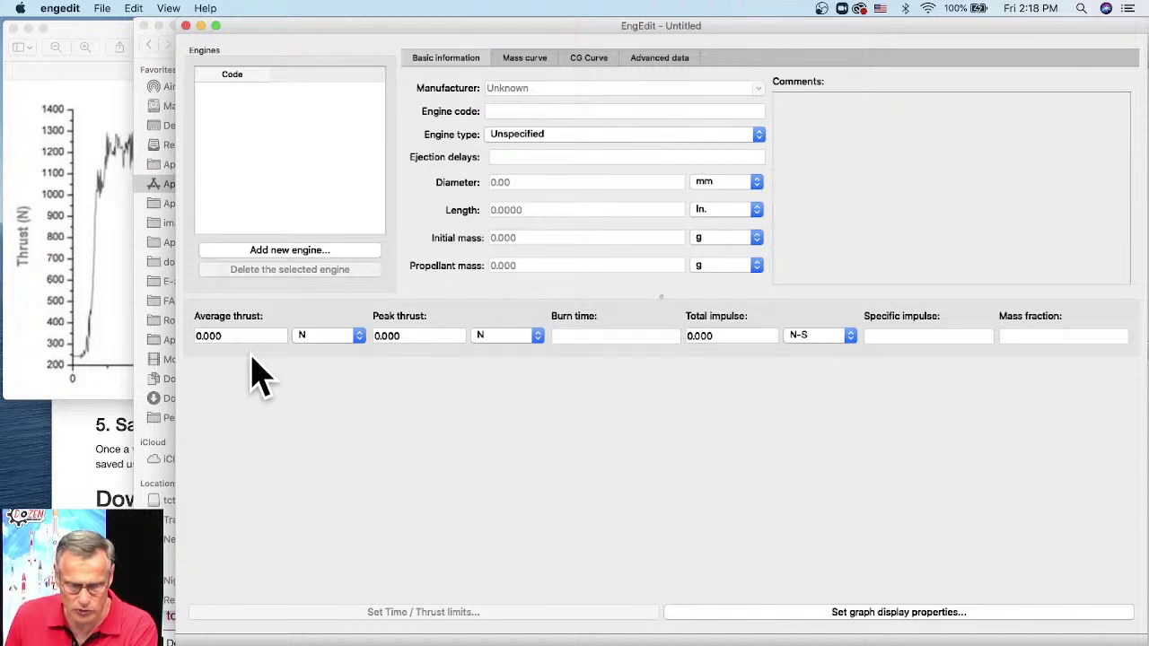
Try adding a new engine with a 5-second burn time limit and 1400 N peak thrust, and close the file without saving.
{"action": "left_click", "coordinate": [254, 251]}
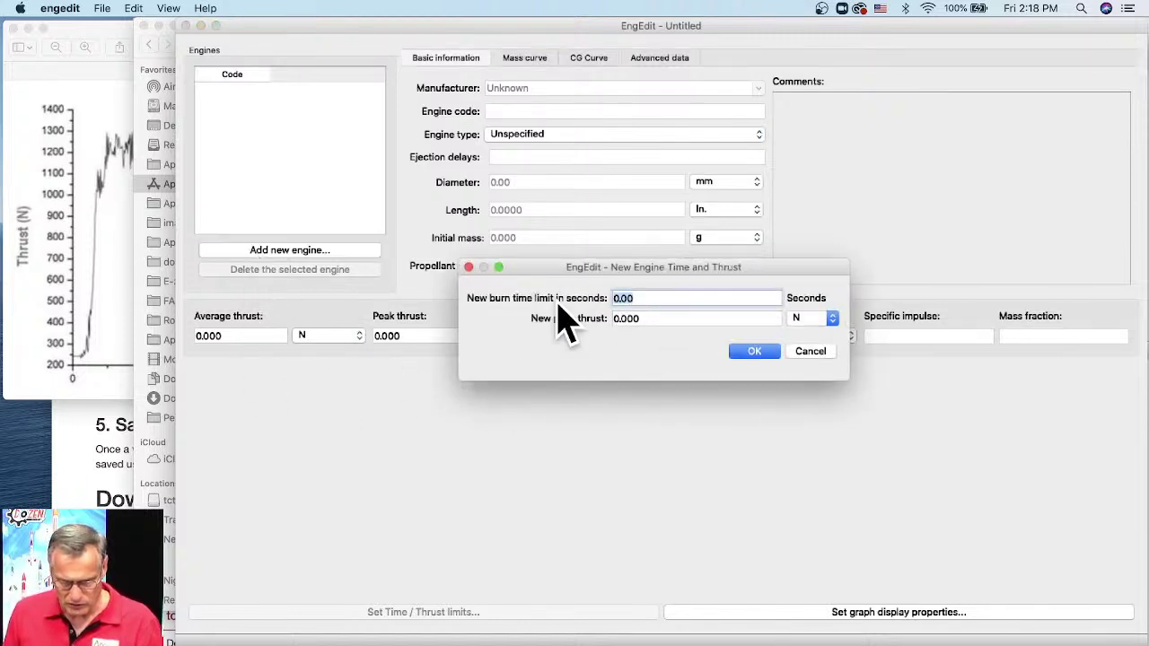
{"action": "type", "text": "5"}
{"action": "key", "text": "Tab"}
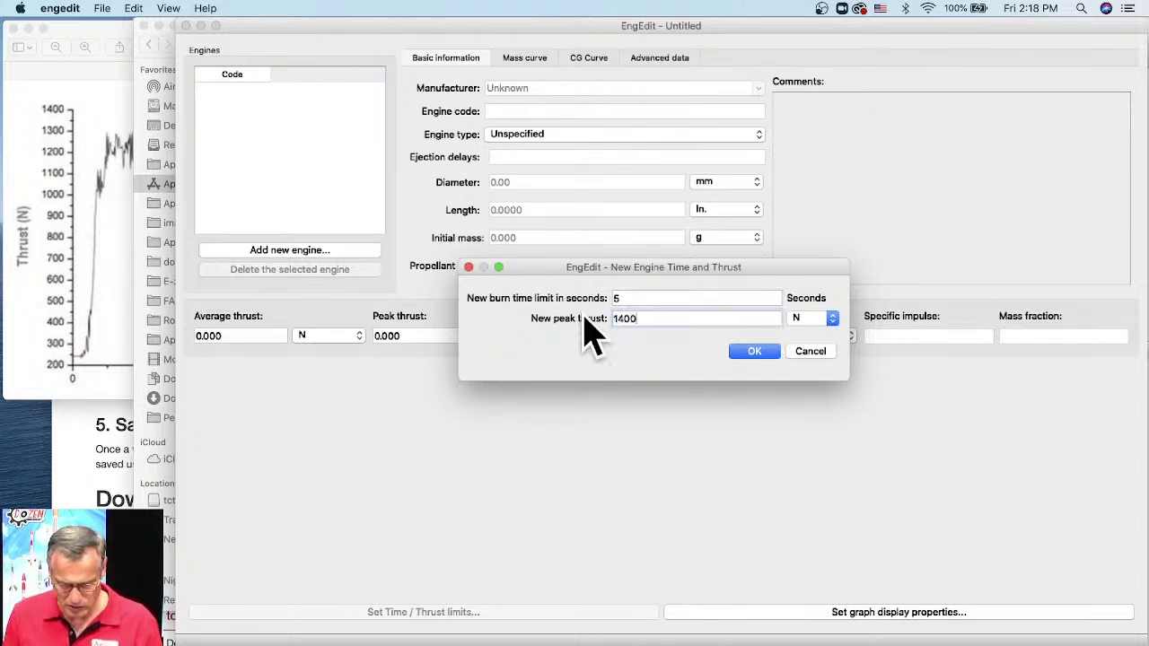
{"action": "left_click", "coordinate": [753, 353]}
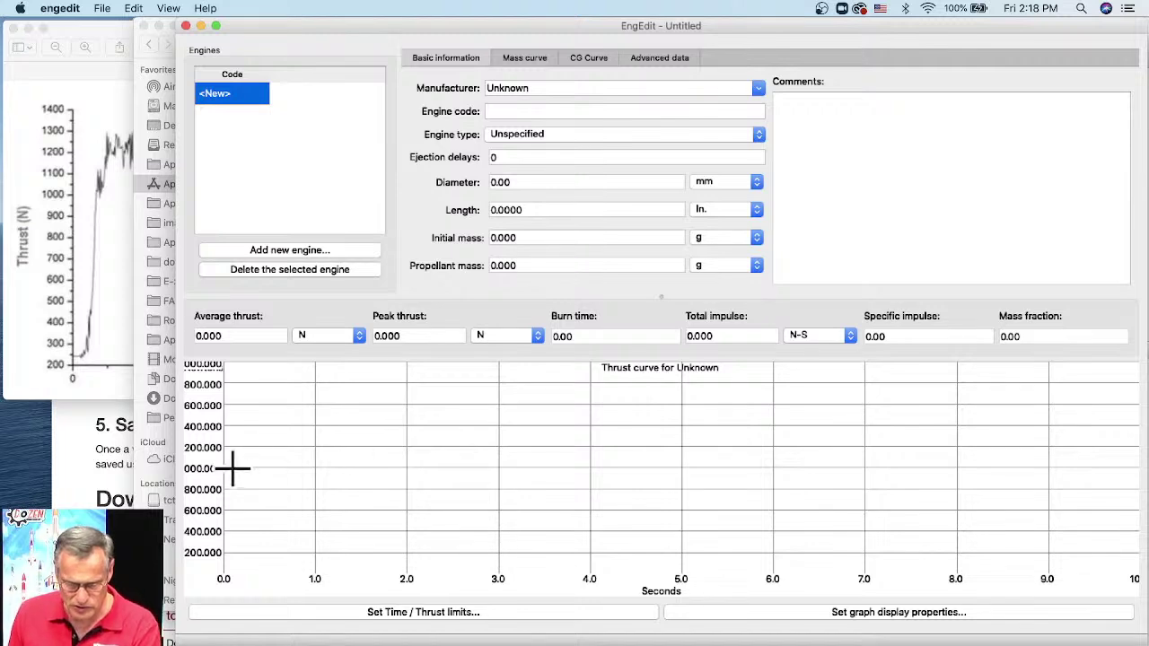
{"action": "left_click", "coordinate": [186, 25]}
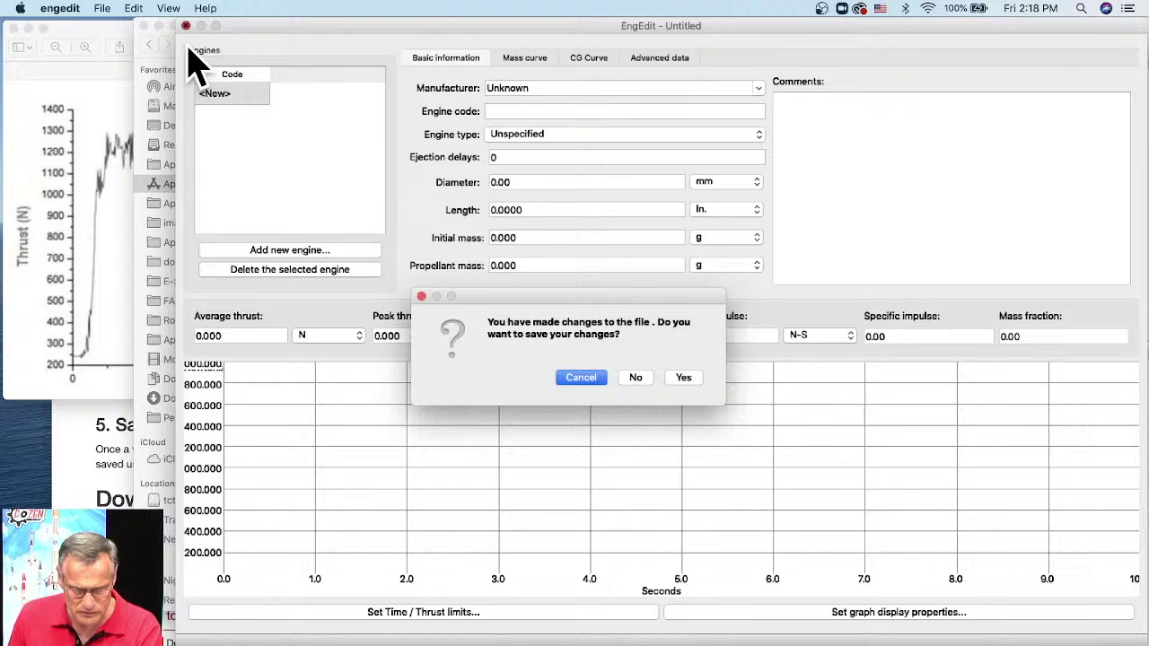
{"action": "left_click", "coordinate": [636, 378]}
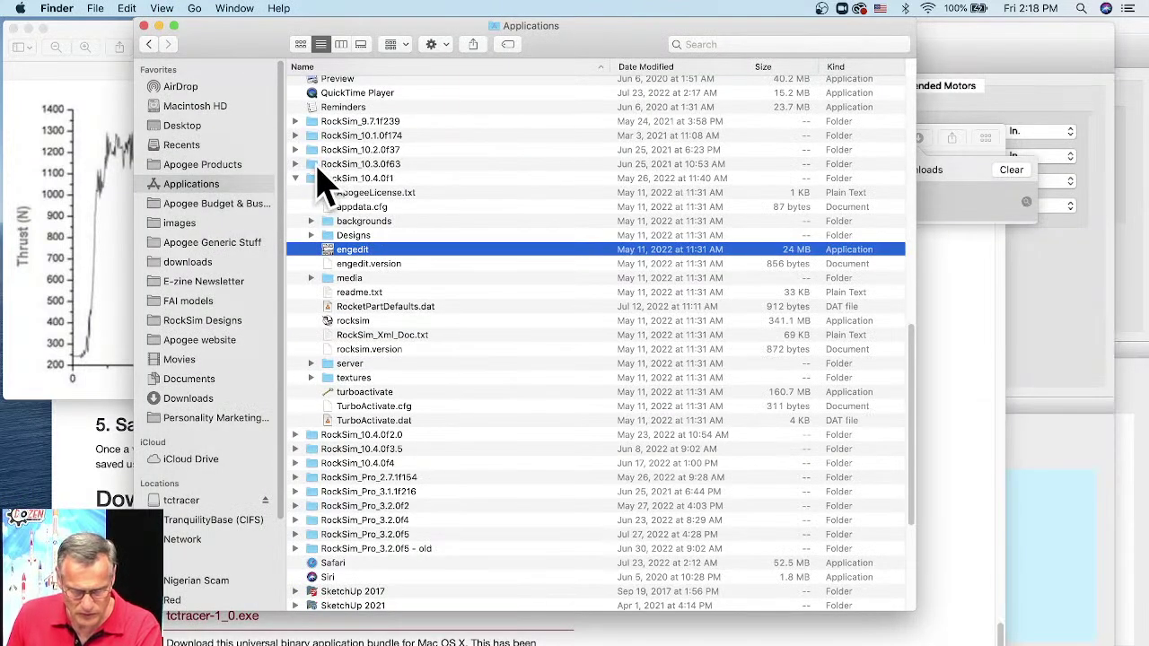
Launch the engedit application from the RockSim_10.3.0f63 folder and bring its window to the front.
{"action": "left_click", "coordinate": [295, 165]}
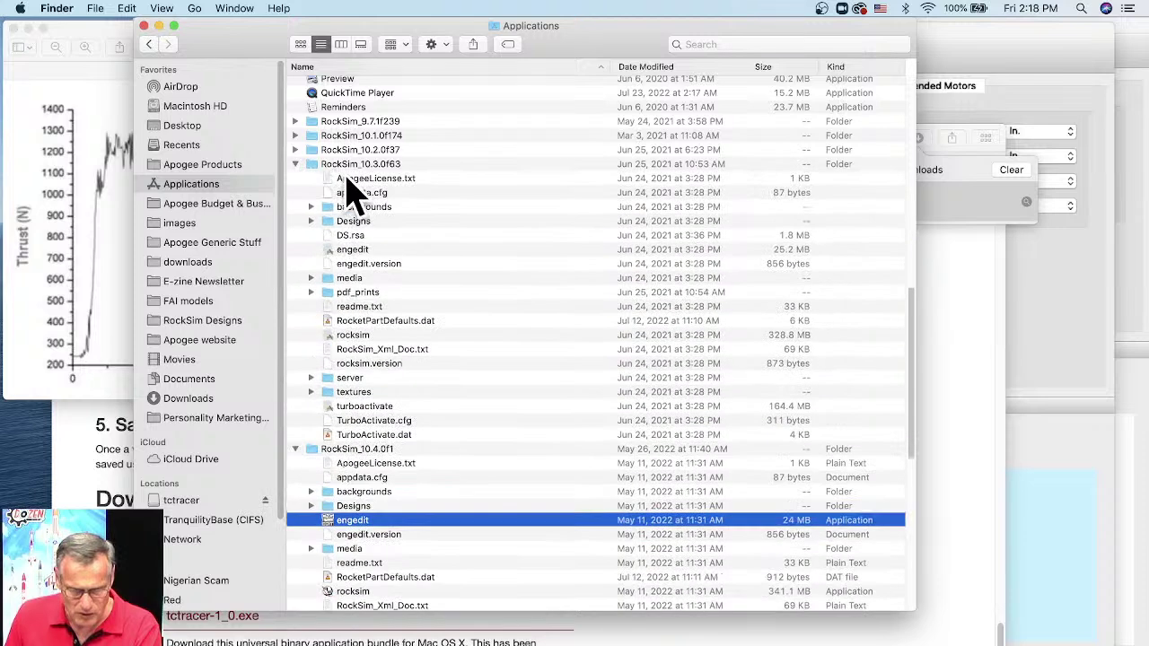
{"action": "left_click", "coordinate": [353, 250]}
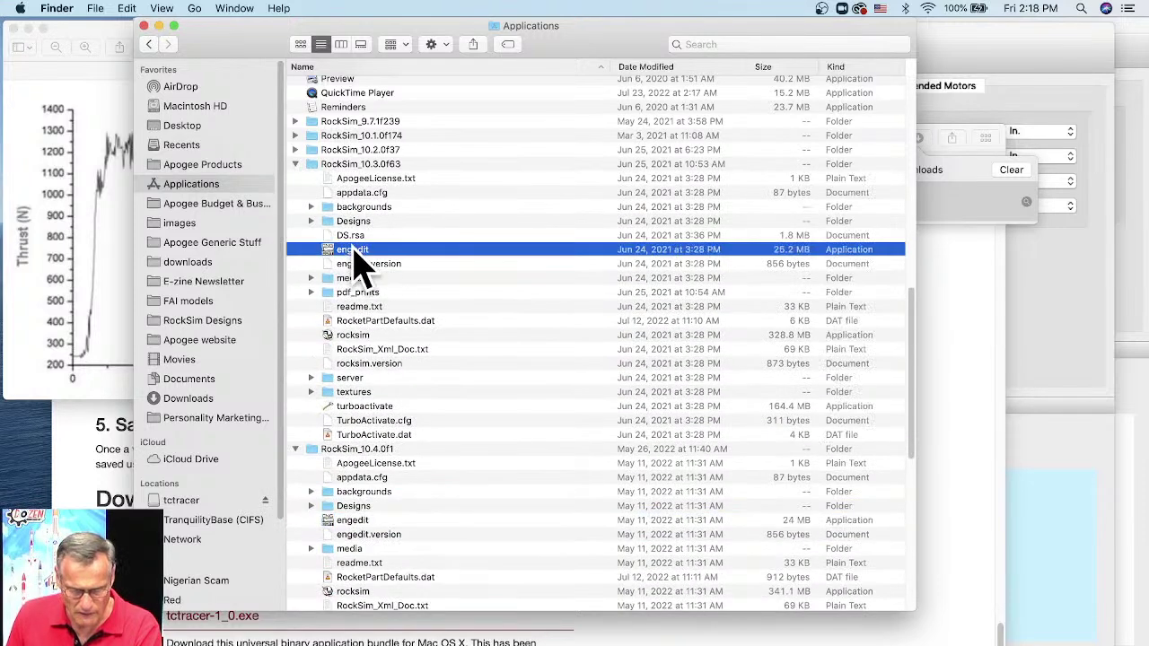
{"action": "left_click", "coordinate": [1104, 360]}
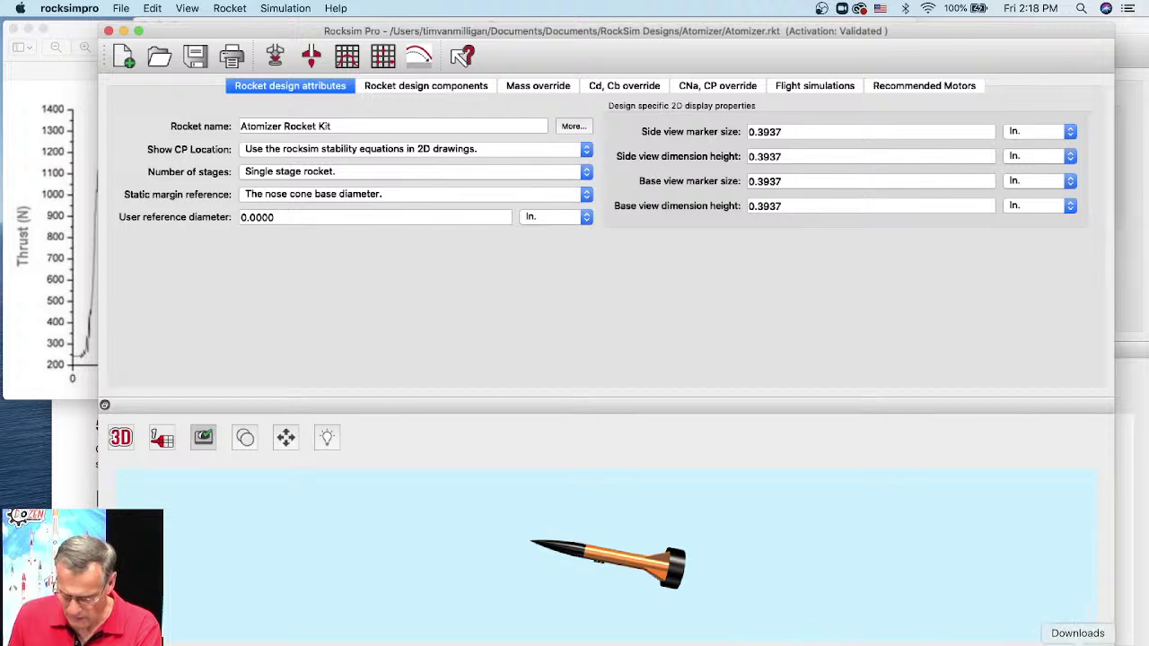
{"action": "left_click", "coordinate": [1031, 642]}
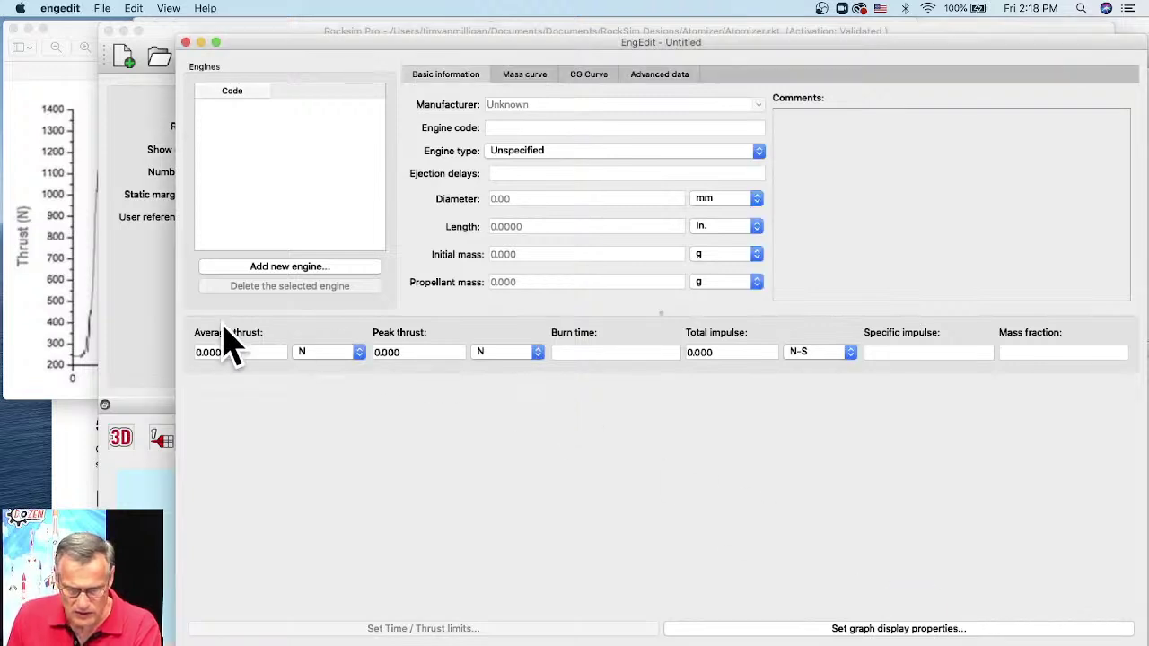
Add a new engine with a burn time limit of 5 seconds and a peak thrust of 1400 N.
{"action": "left_click", "coordinate": [239, 267]}
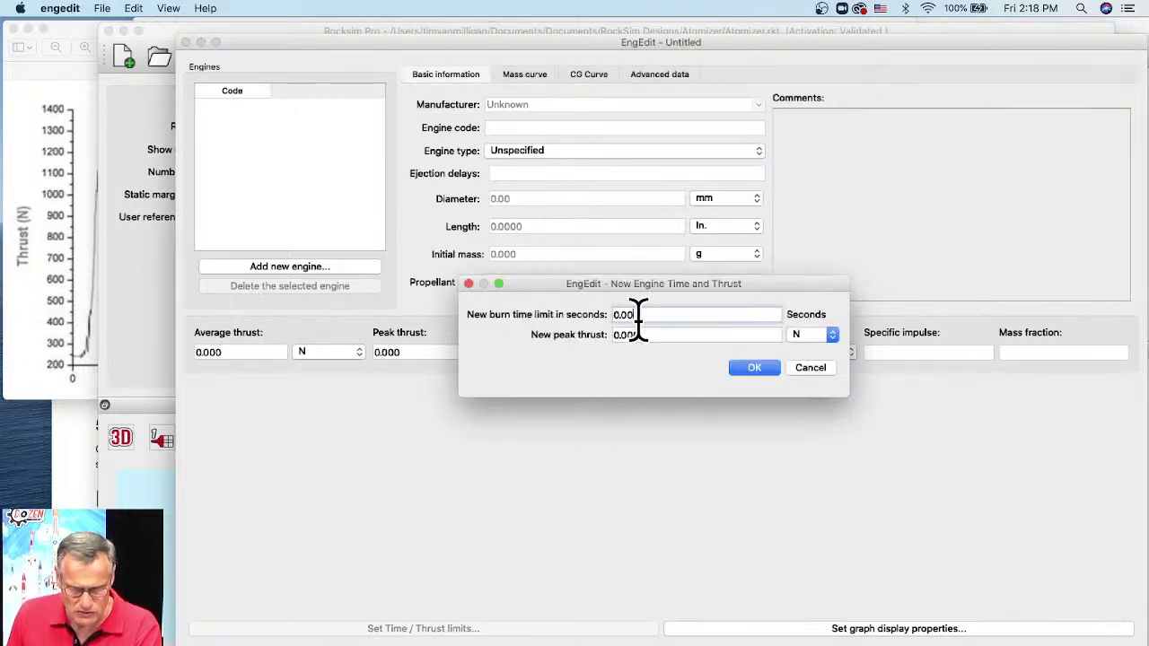
{"action": "type", "text": "5"}
{"action": "key", "text": "Tab"}
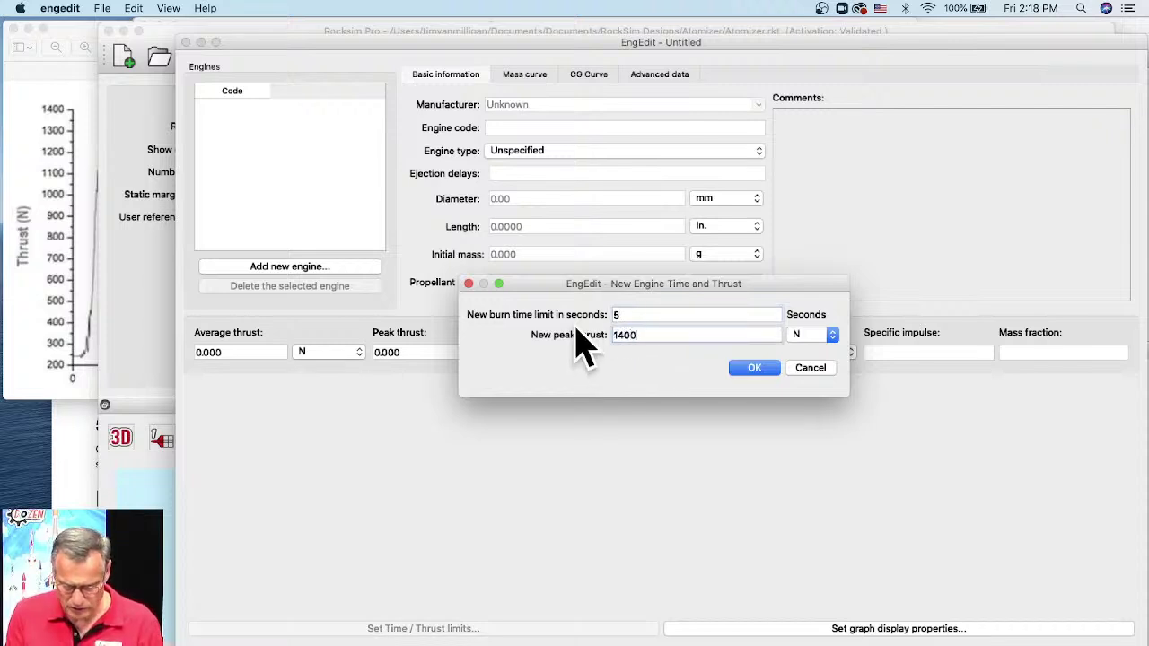
{"action": "left_click", "coordinate": [754, 367]}
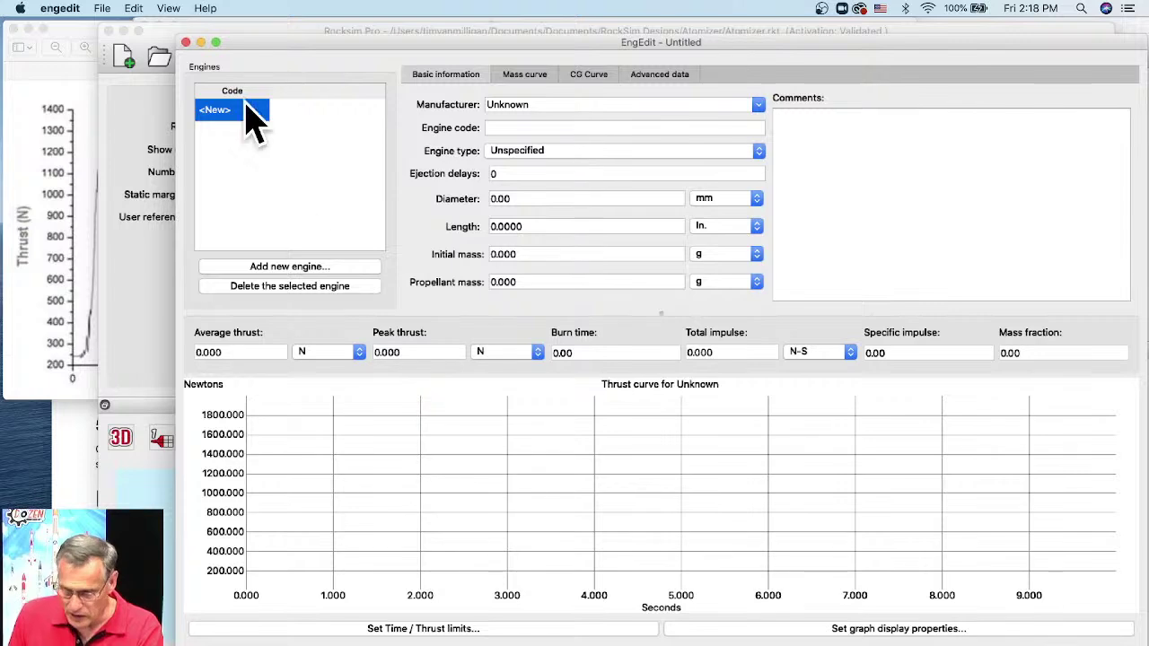
Narrow the EngEdit window and bring the thrust curve screenshot in Preview forward beside it.
{"action": "left_click_drag", "start_coordinate": [177, 100], "coordinate": [331, 103]}
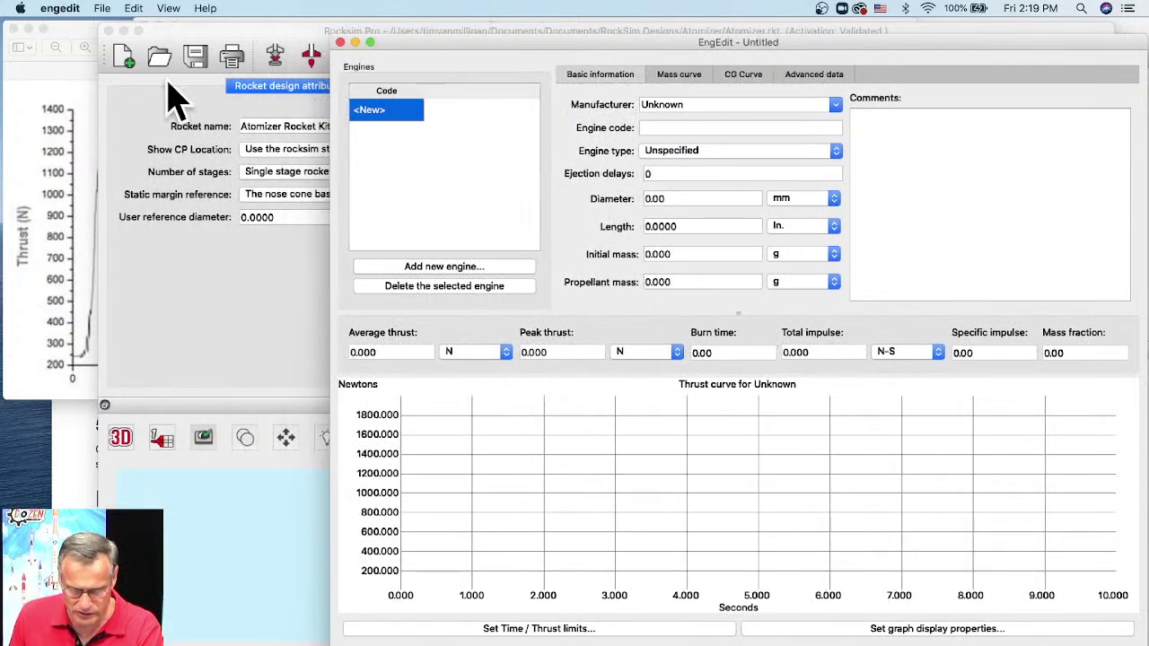
{"action": "left_click", "coordinate": [69, 44]}
{"action": "left_click_drag", "start_coordinate": [72, 30], "coordinate": [67, 29]}
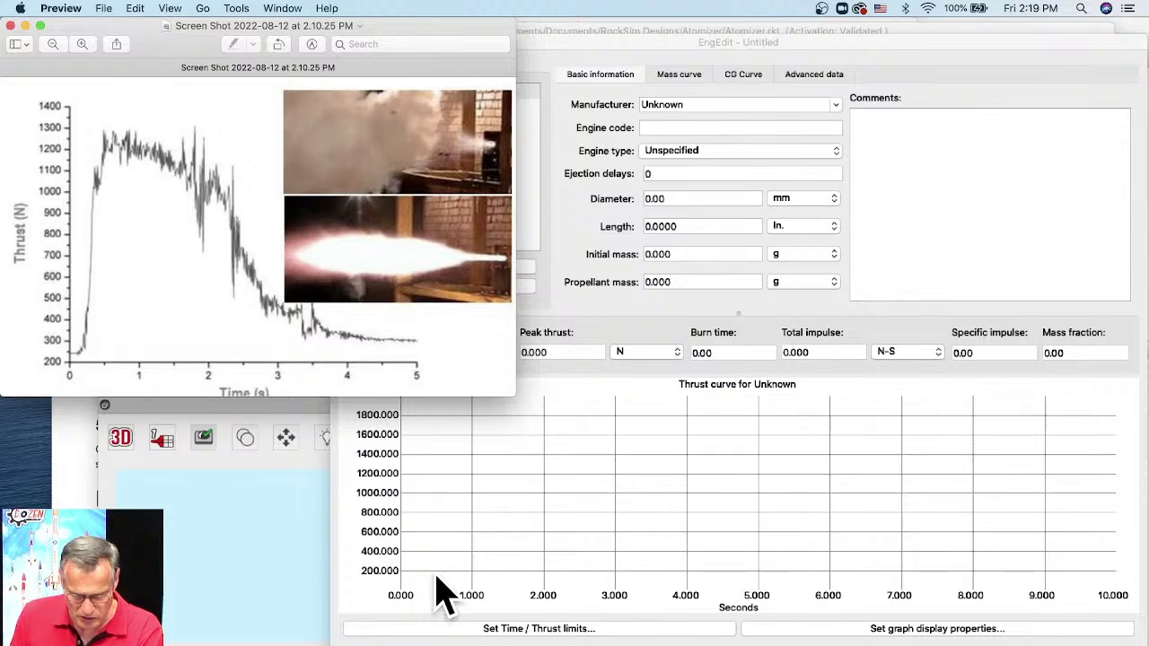
Trace the image's thrust curve with eight points, rising to about 1089 N at 0.93 s and falling to about 93 N at 4.42 s.
{"action": "left_click", "coordinate": [429, 486]}
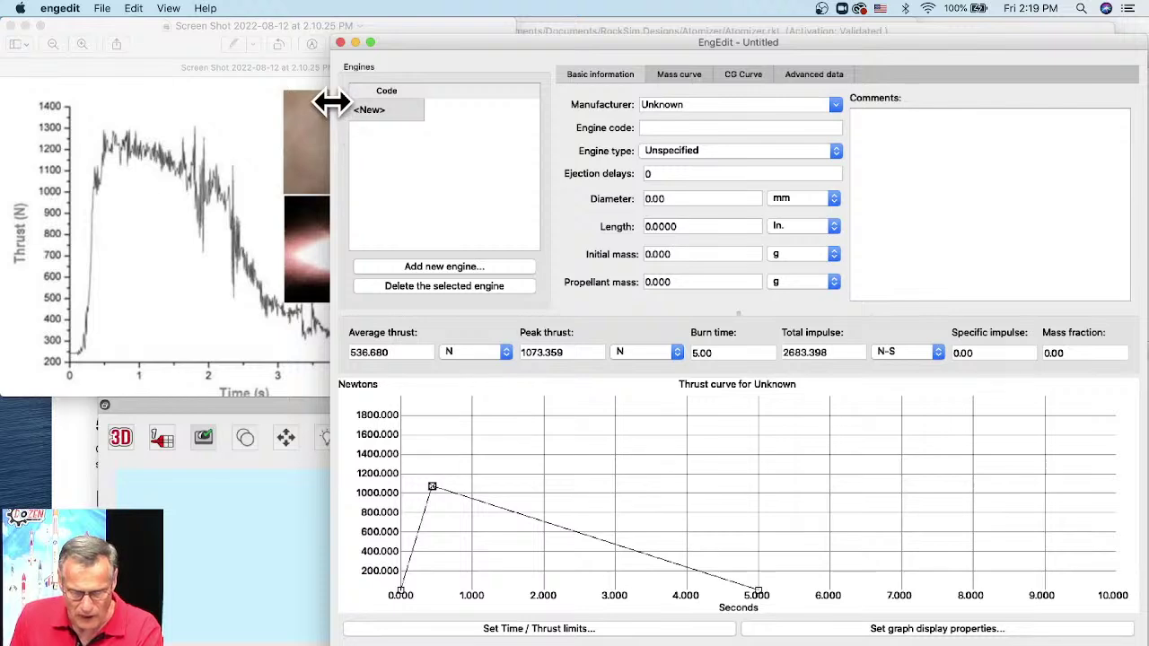
{"action": "left_click_drag", "start_coordinate": [328, 102], "coordinate": [436, 102]}
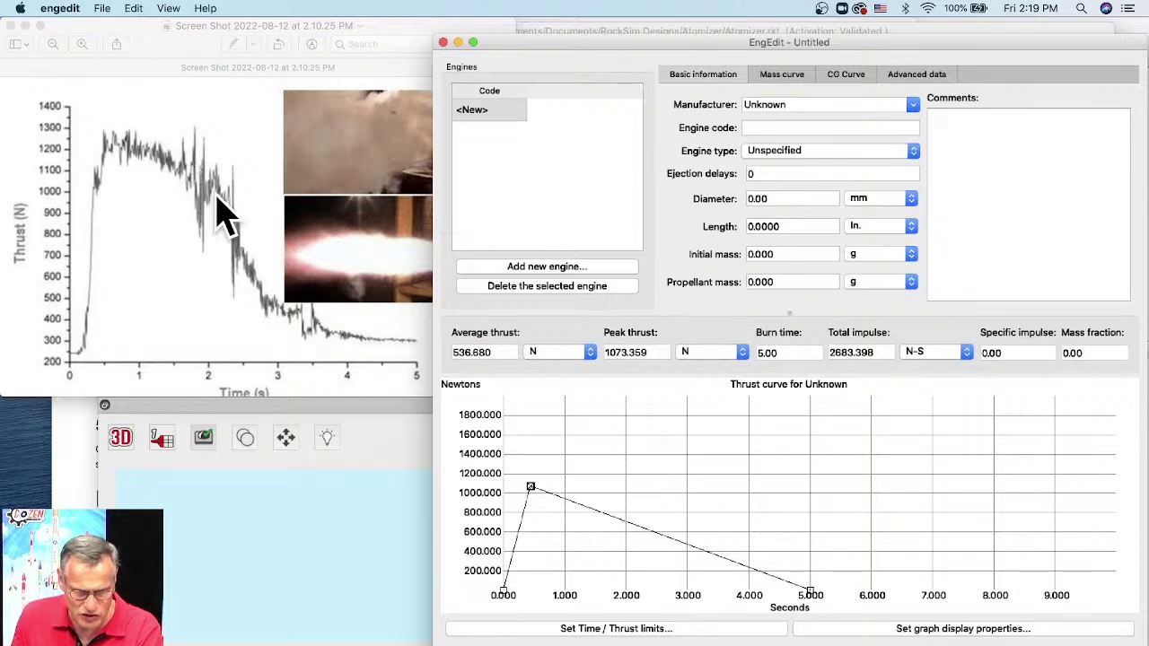
{"action": "left_click", "coordinate": [560, 487]}
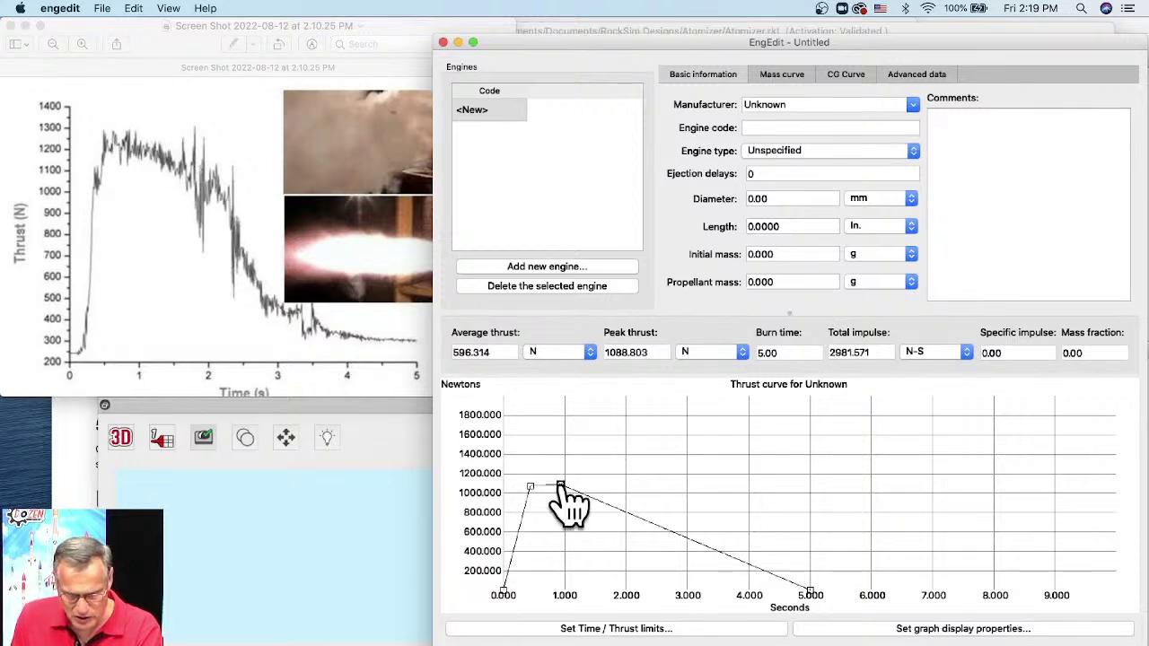
{"action": "left_click", "coordinate": [634, 512]}
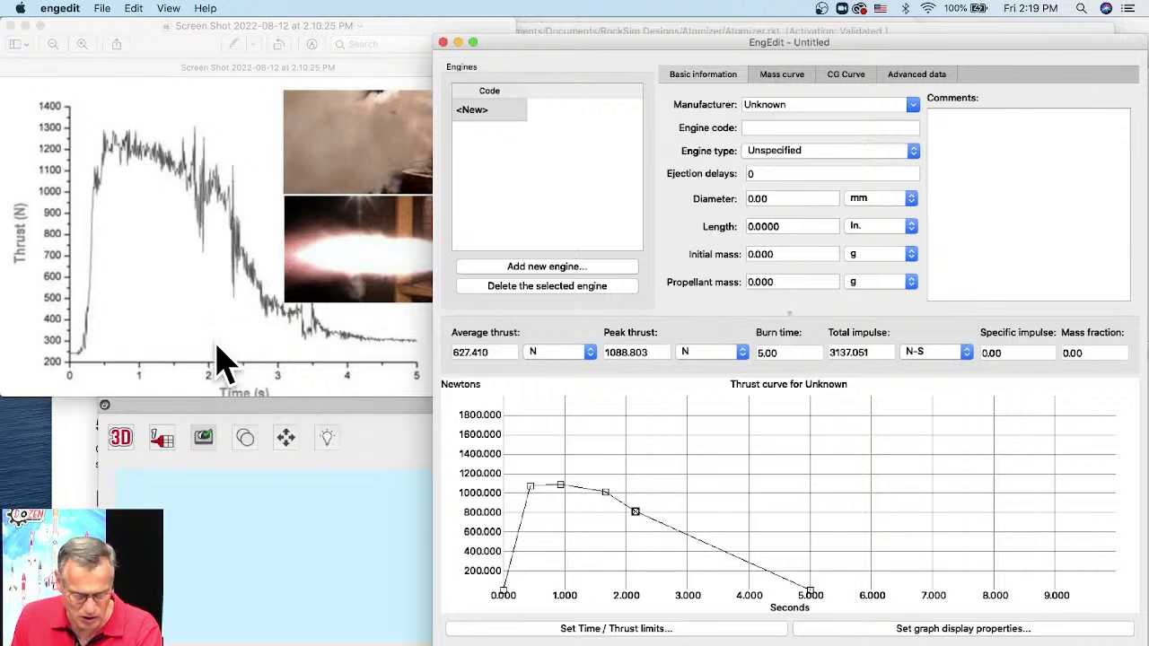
{"action": "left_click", "coordinate": [615, 491]}
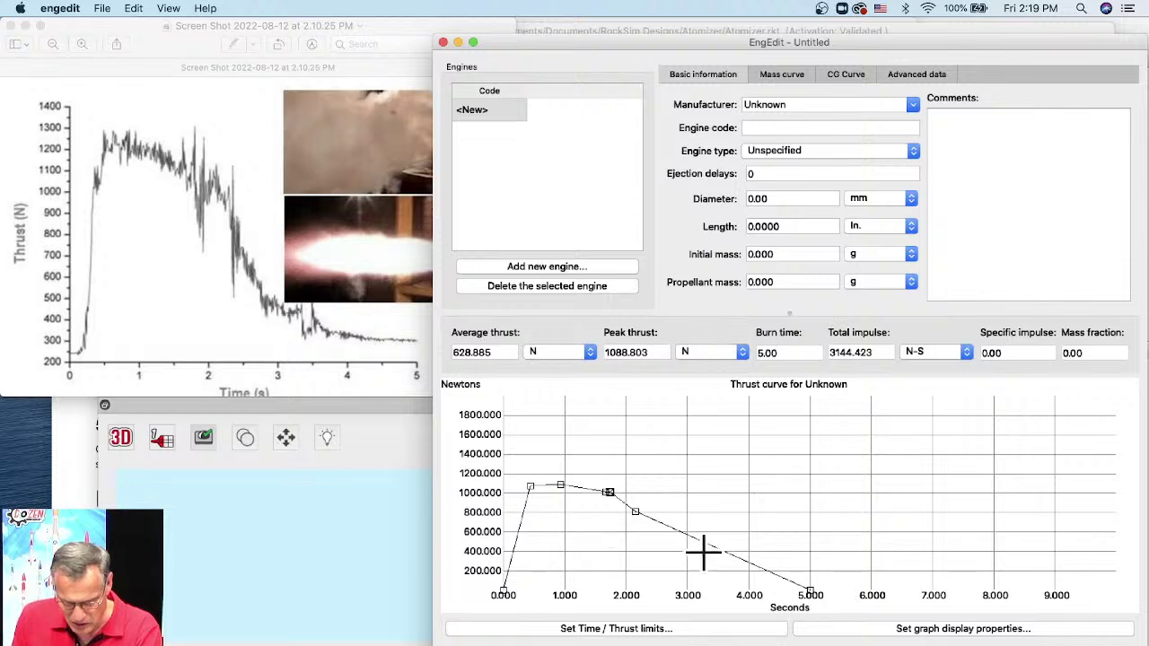
{"action": "left_click", "coordinate": [634, 512]}
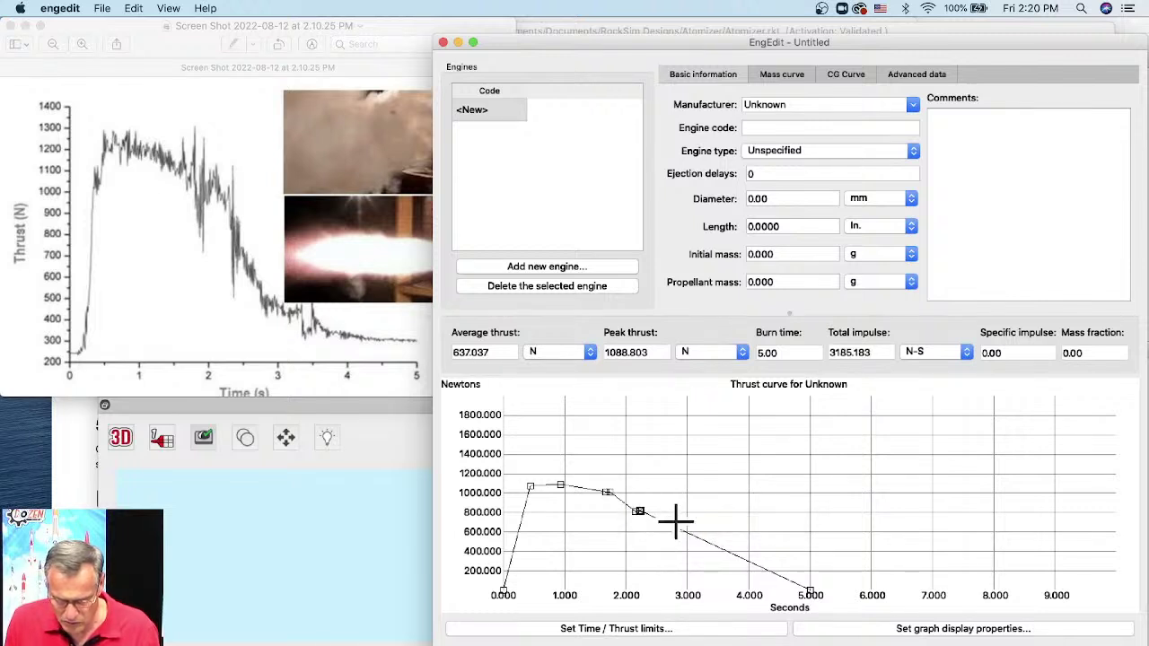
{"action": "left_click_drag", "start_coordinate": [638, 513], "coordinate": [672, 539]}
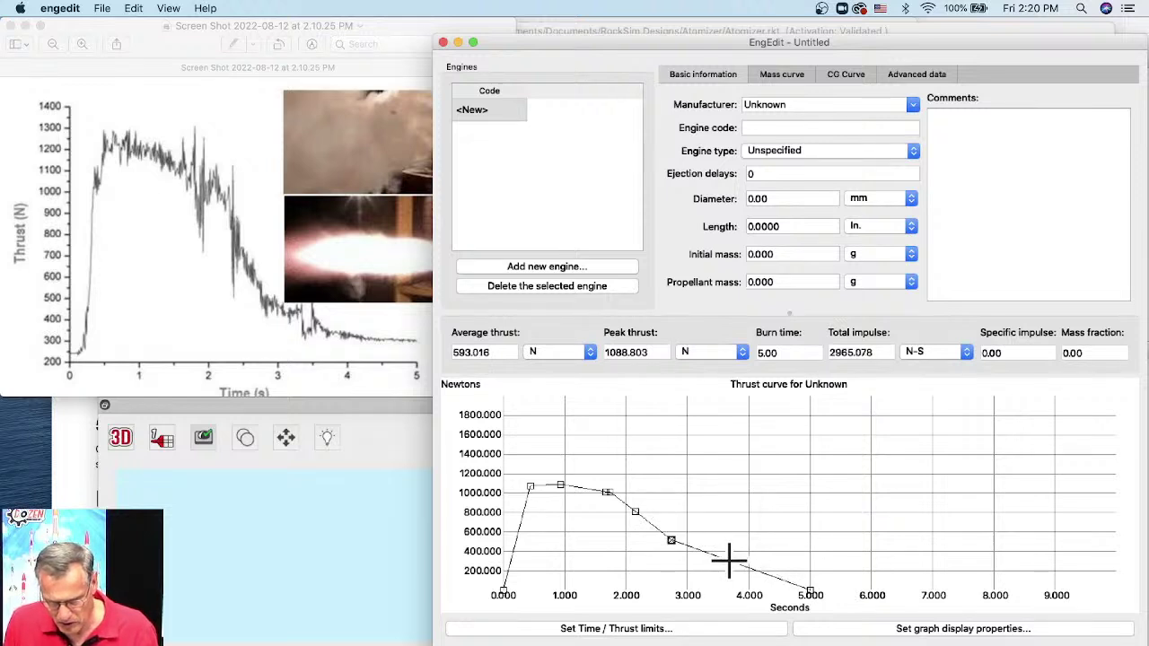
{"action": "left_click", "coordinate": [720, 565]}
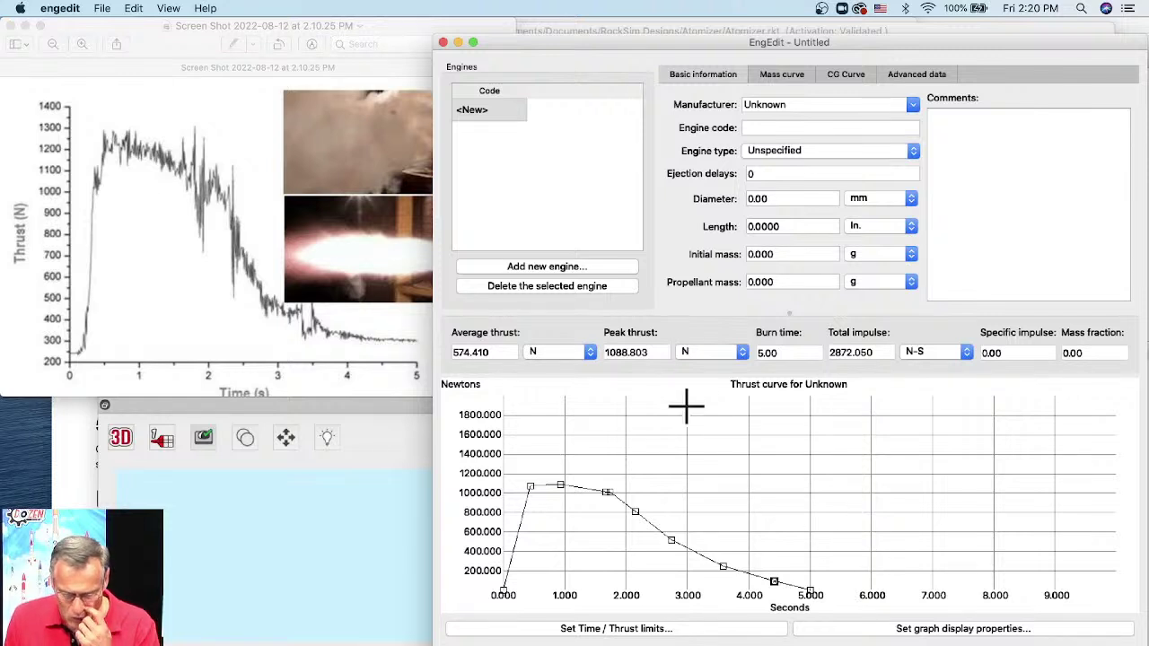
Show the engine's time ordered data and move the Thrust Data dialog clear of the plotted curve.
{"action": "left_click", "coordinate": [168, 9]}
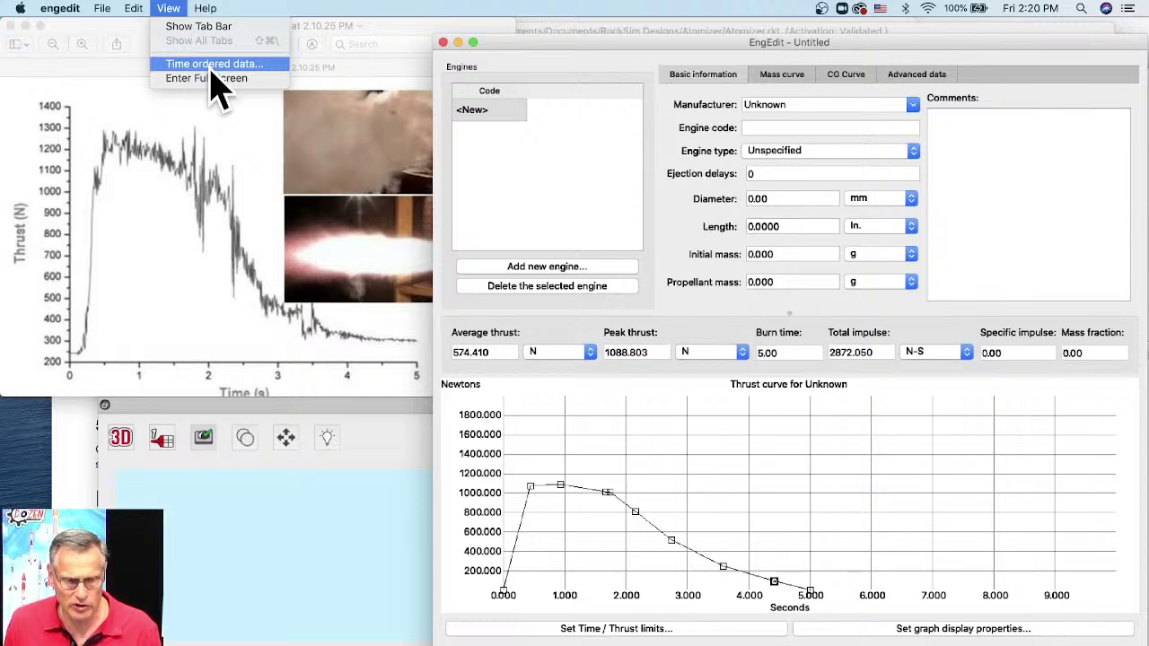
{"action": "left_click", "coordinate": [214, 65]}
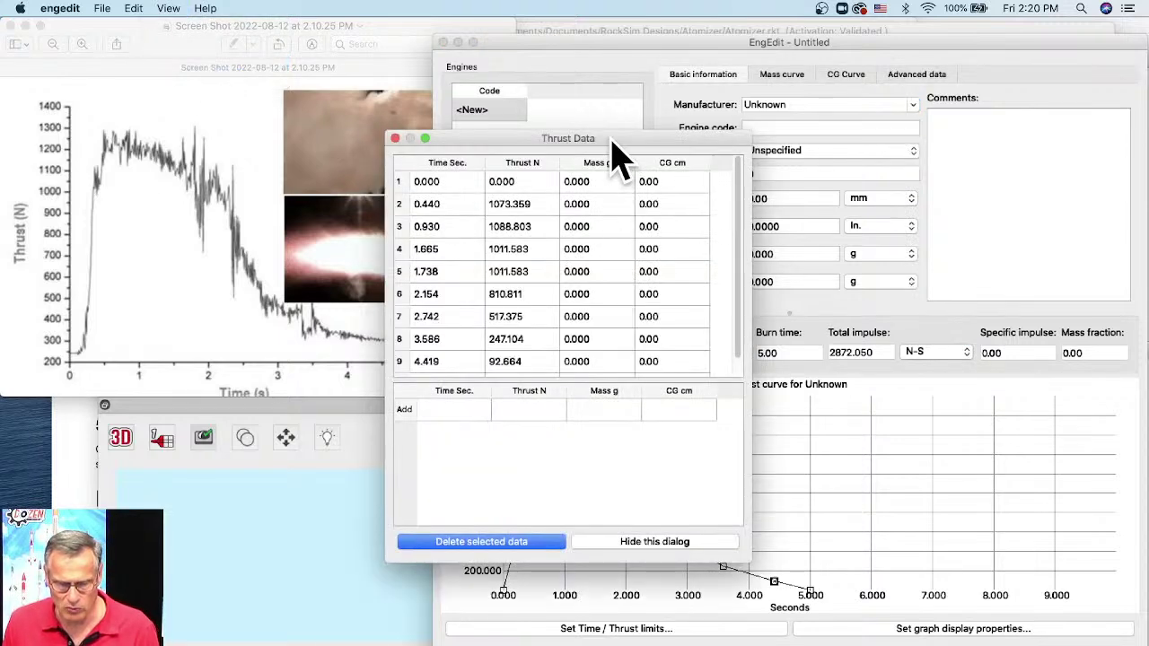
{"action": "left_click_drag", "start_coordinate": [612, 141], "coordinate": [327, 132]}
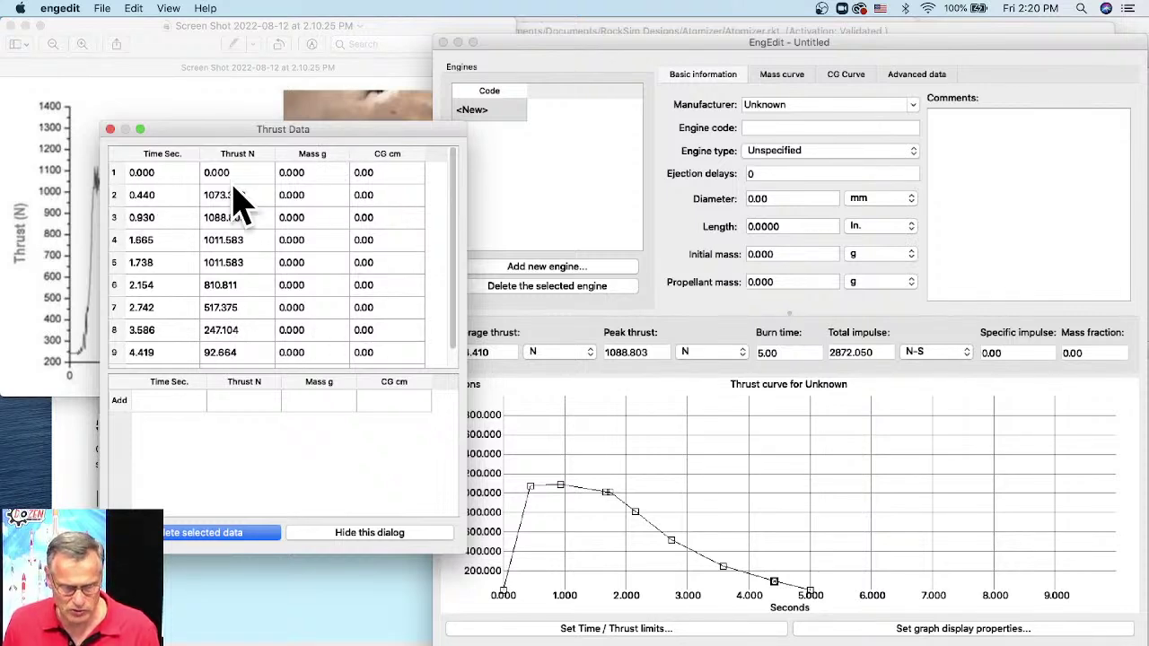
Set the time of the second thrust data point to 0.5 seconds.
{"action": "left_click", "coordinate": [160, 197]}
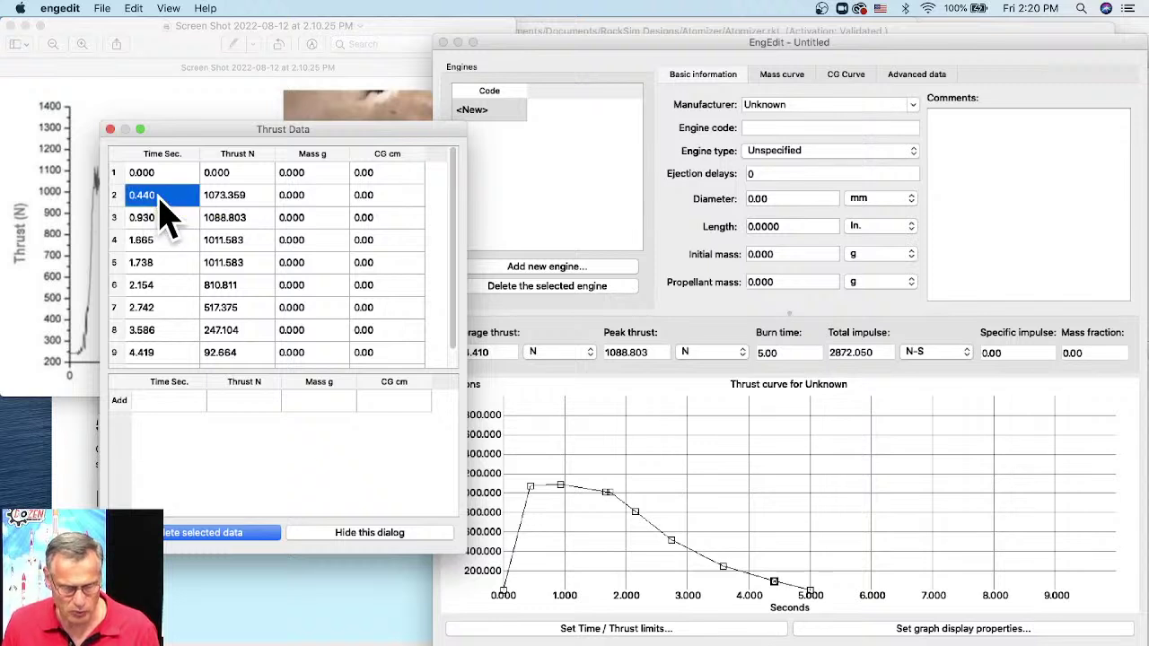
{"action": "left_click", "coordinate": [162, 197]}
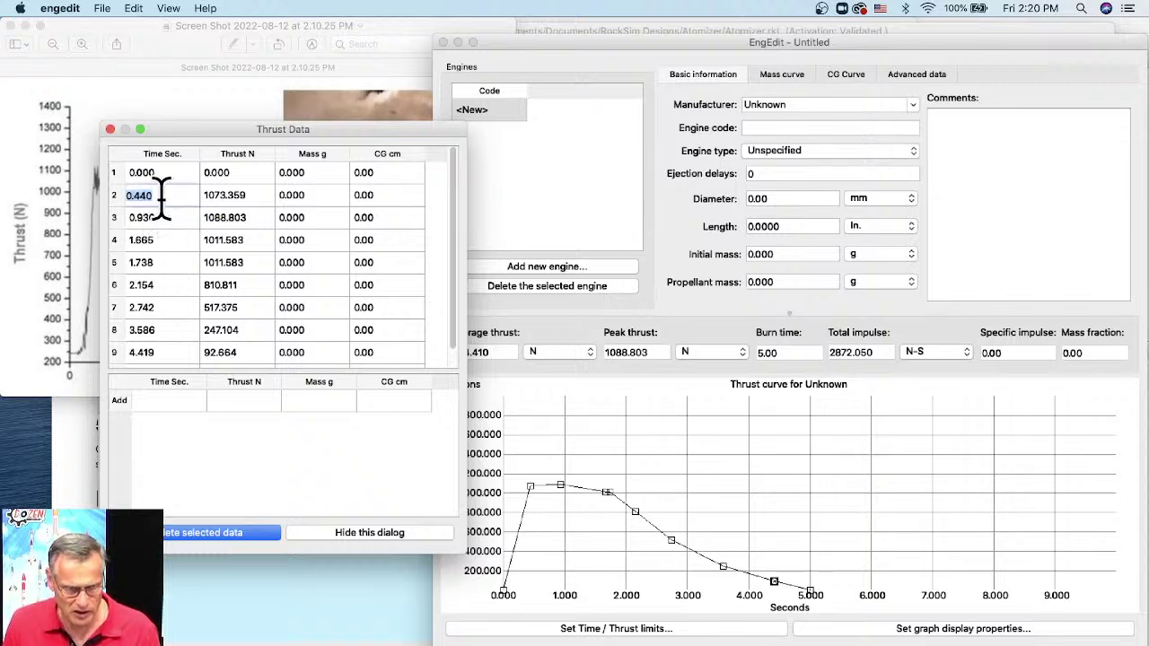
{"action": "key", "text": "BackSpace"}
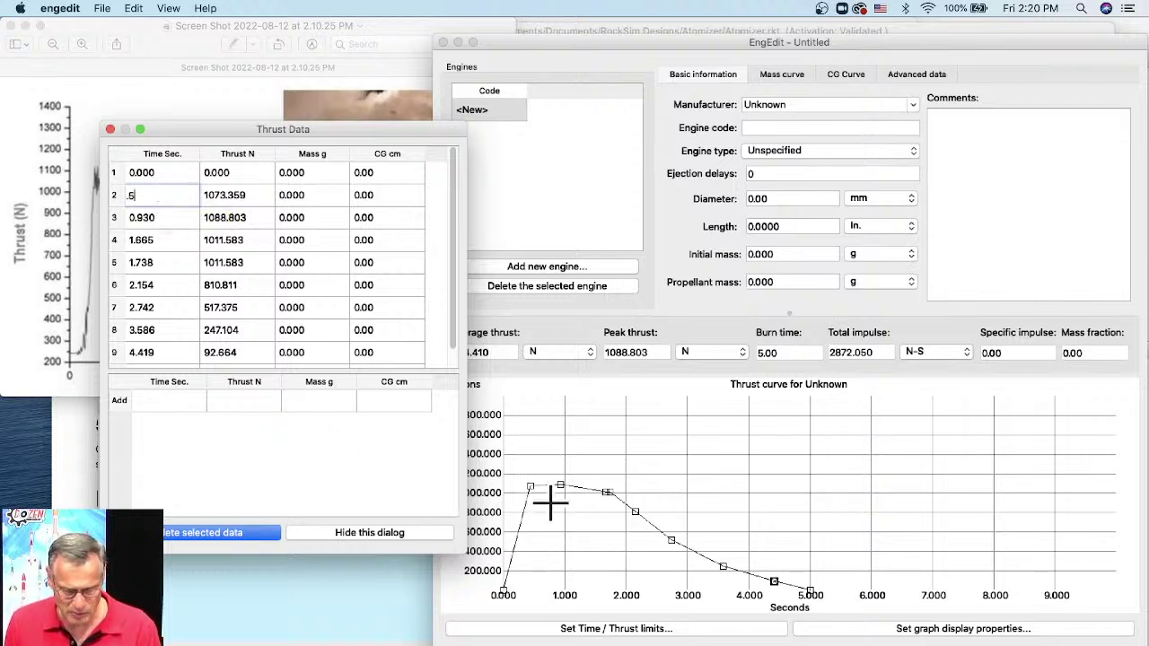
{"action": "key", "text": "Tab"}
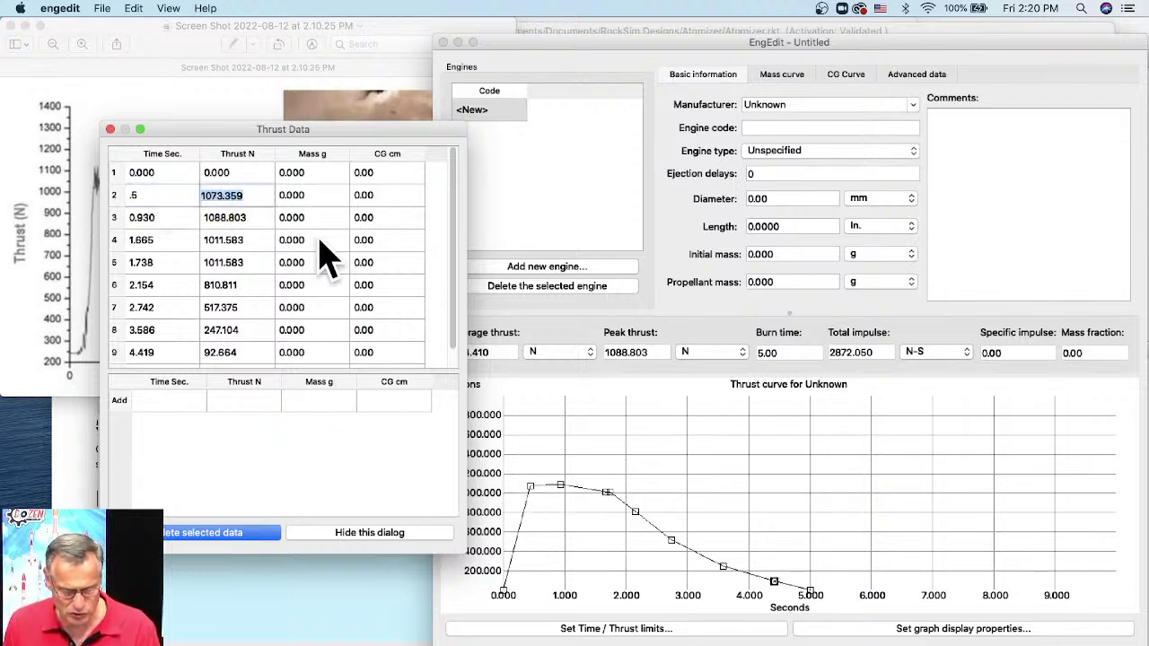
Set the thrust of the second data point to 1100 N.
{"action": "left_click_drag", "start_coordinate": [242, 195], "coordinate": [193, 196]}
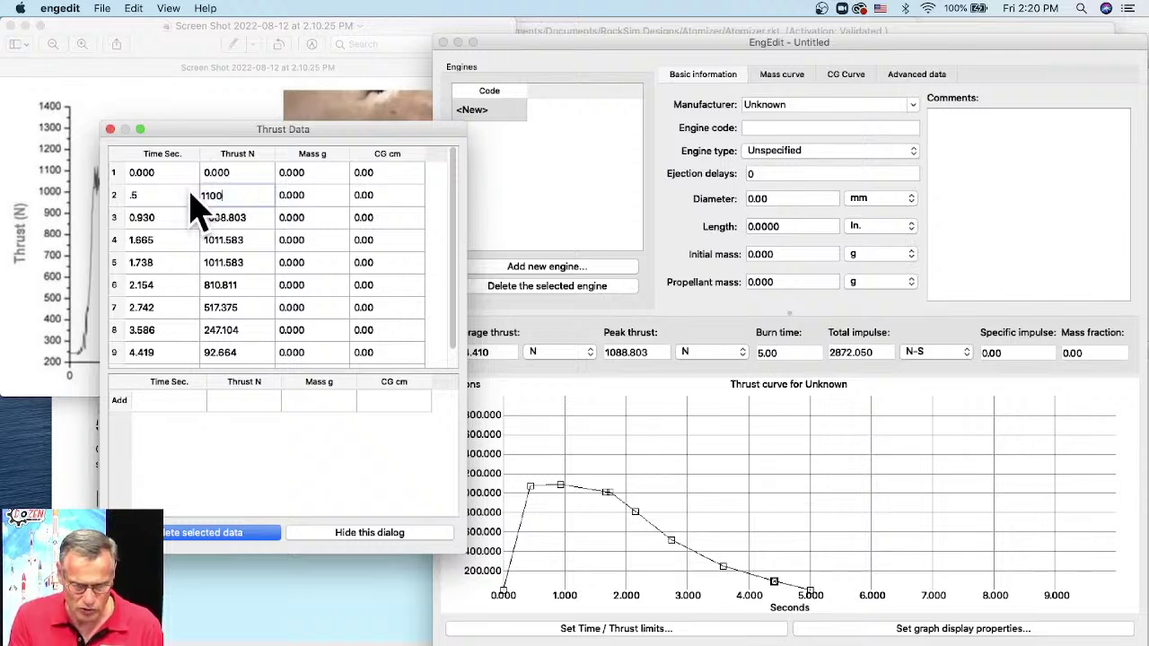
{"action": "key", "text": "Tab"}
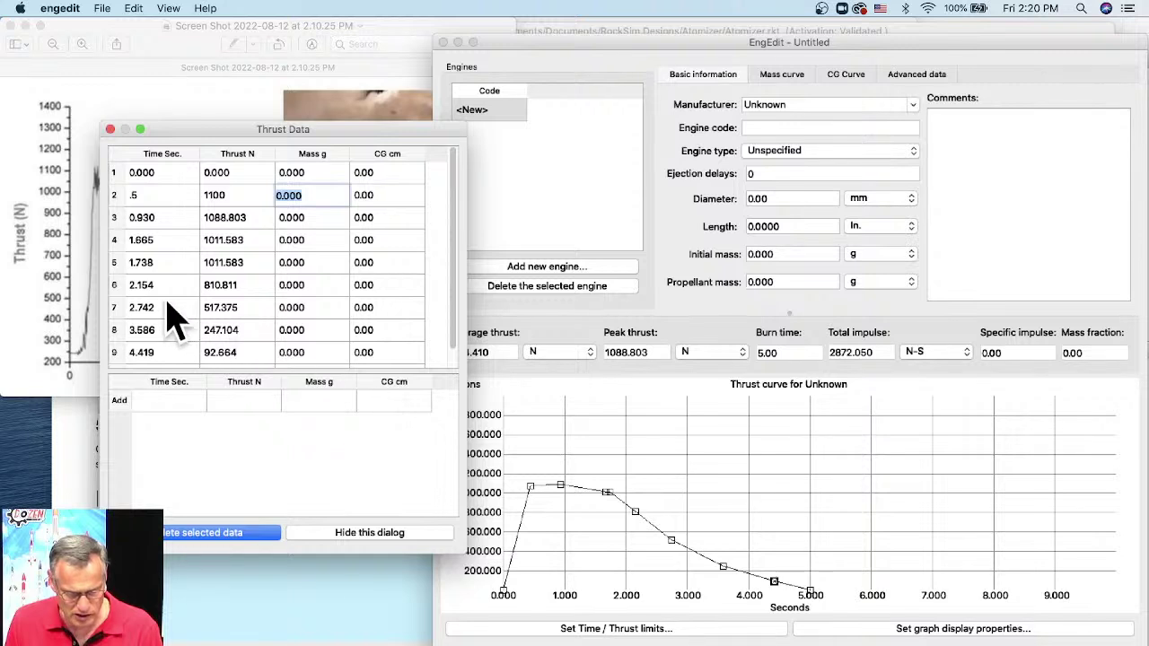
Delete the fifth thrust data point, at 1.738 seconds.
{"action": "left_click", "coordinate": [152, 273]}
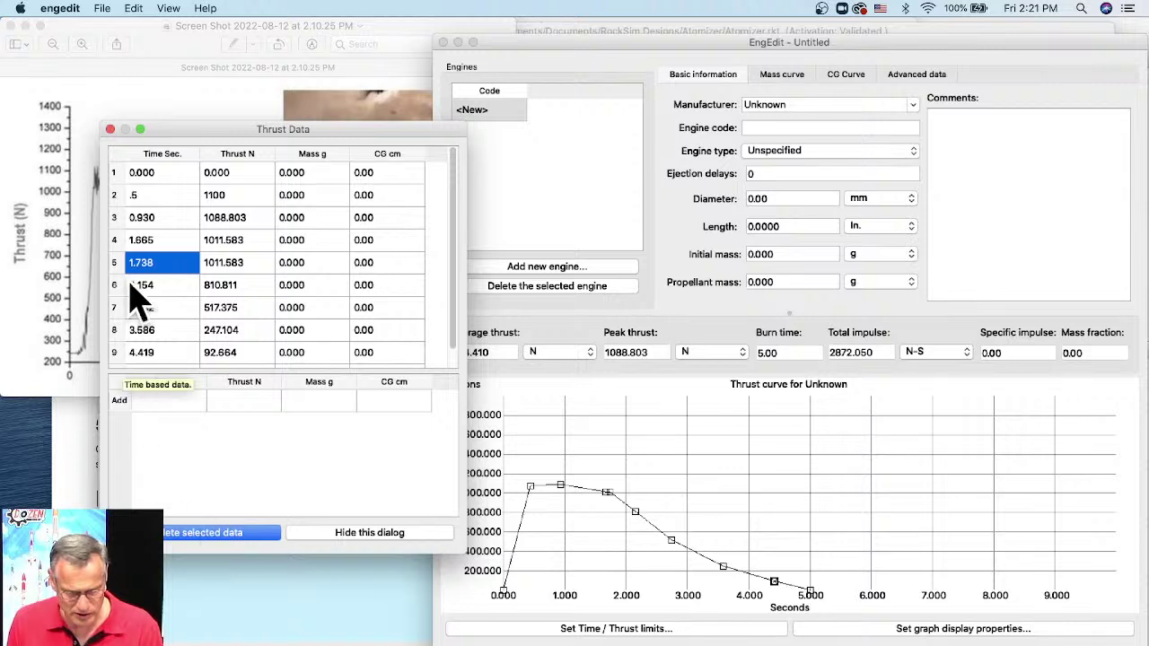
{"action": "left_click", "coordinate": [114, 262]}
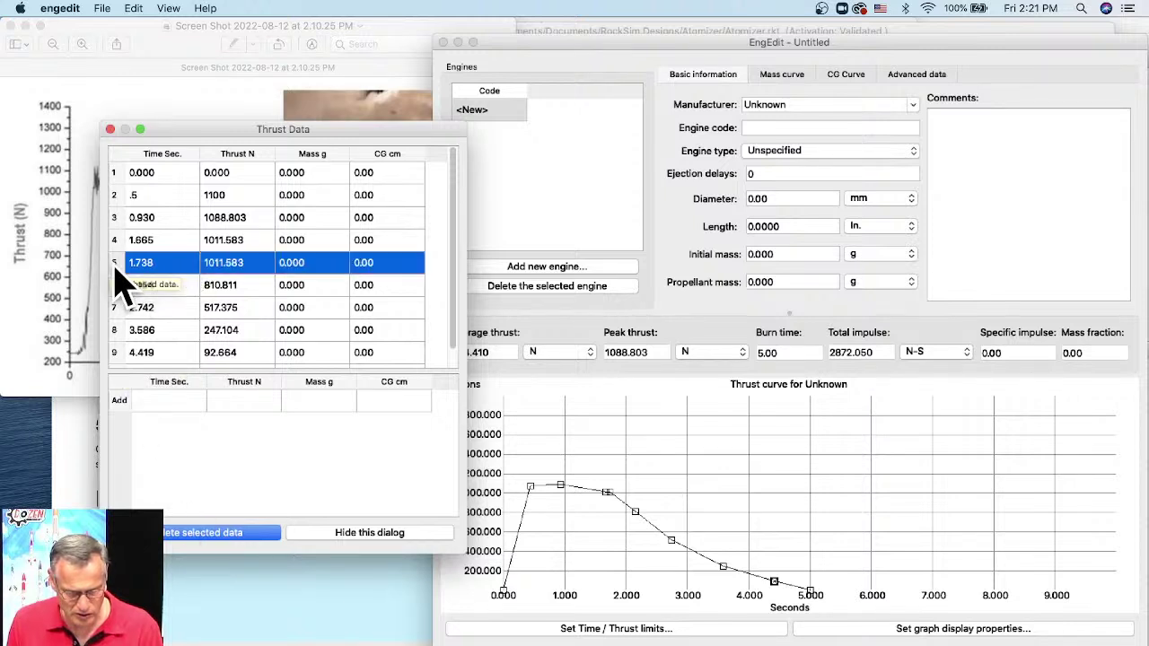
{"action": "left_click", "coordinate": [215, 532]}
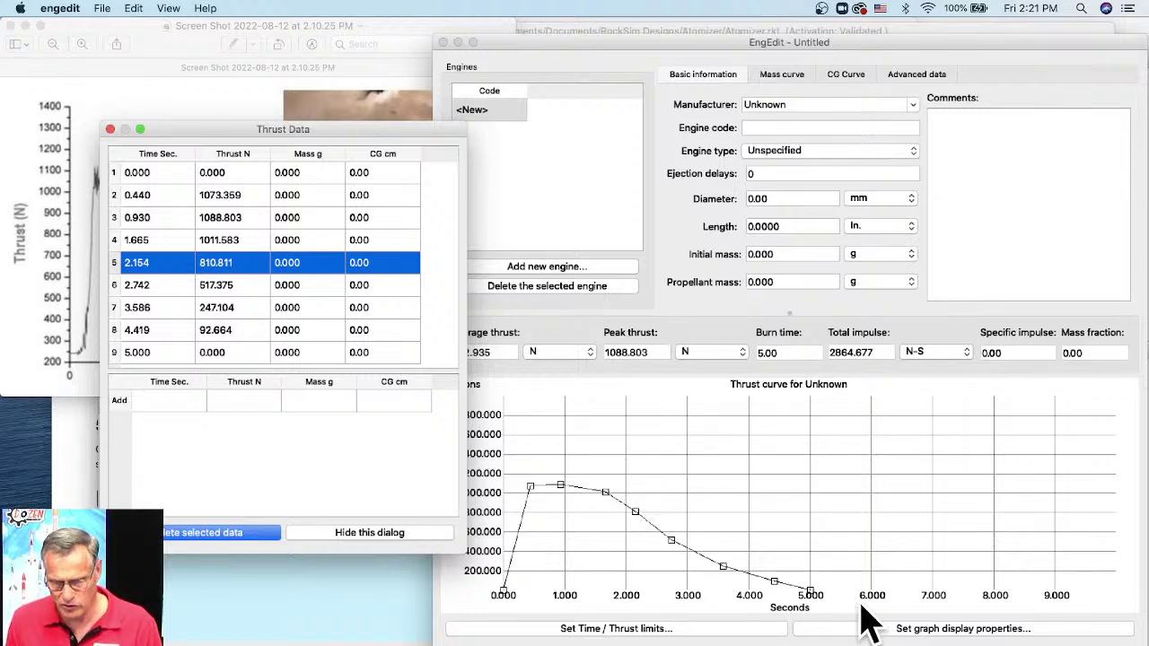
Close the Thrust Data dialog and set the engine's manufacturer to RS-LIVE.
{"action": "left_click", "coordinate": [109, 131]}
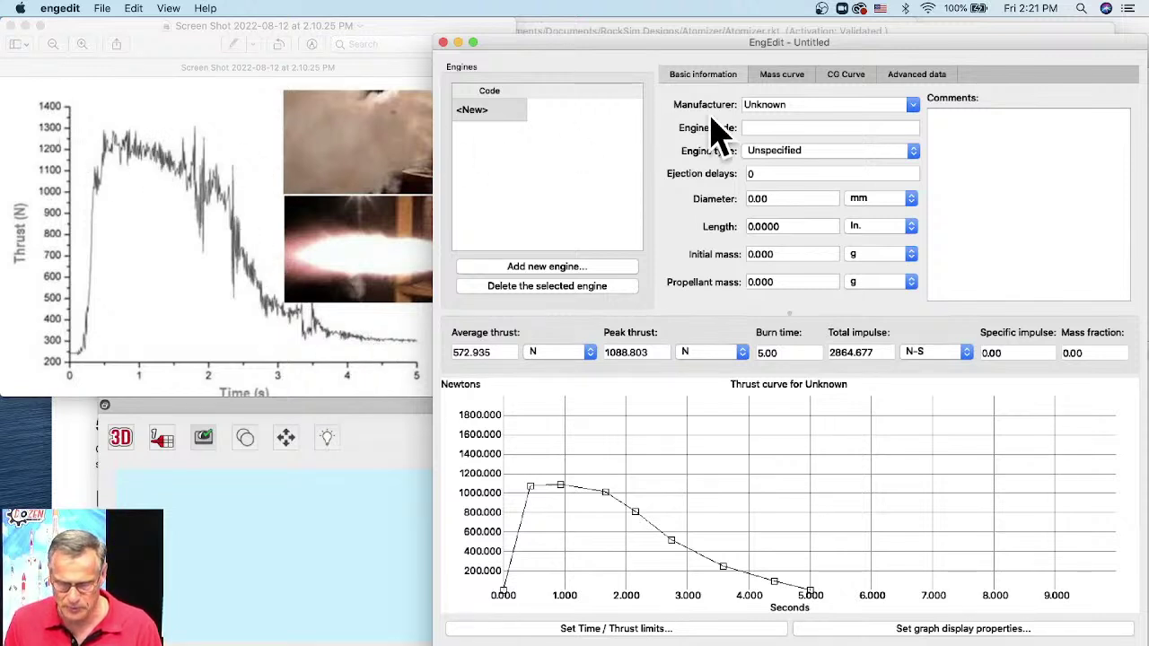
{"action": "left_click", "coordinate": [804, 104]}
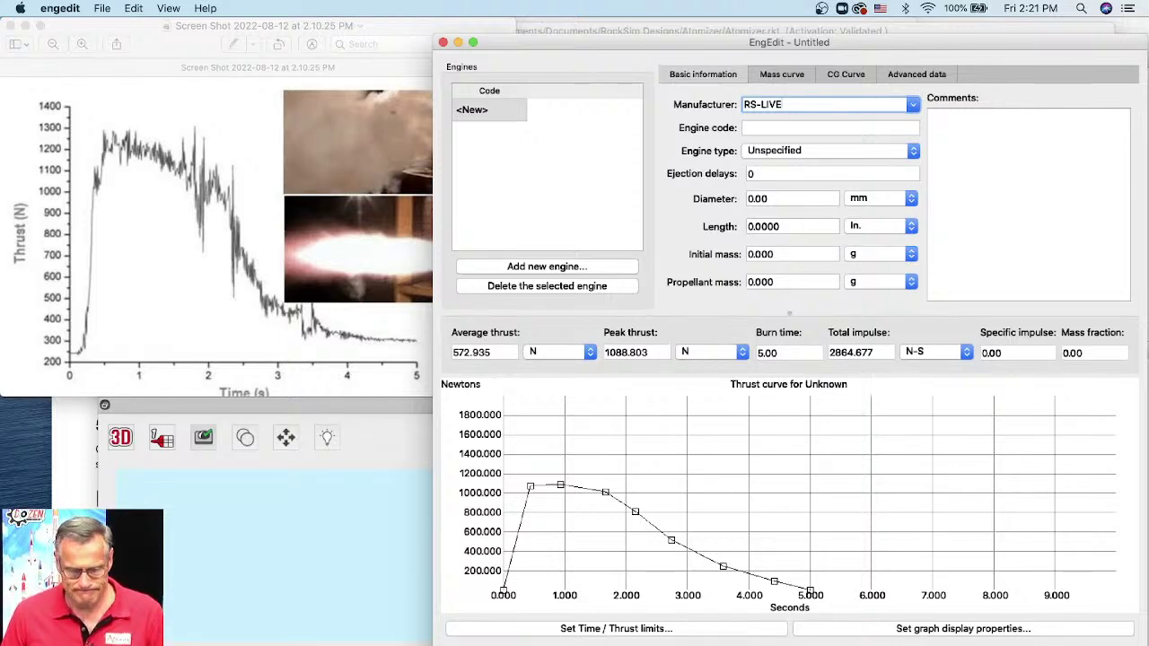
Switch to Safari, move its window up the screen and load the nar.org website.
{"action": "key", "text": "super+Tab"}
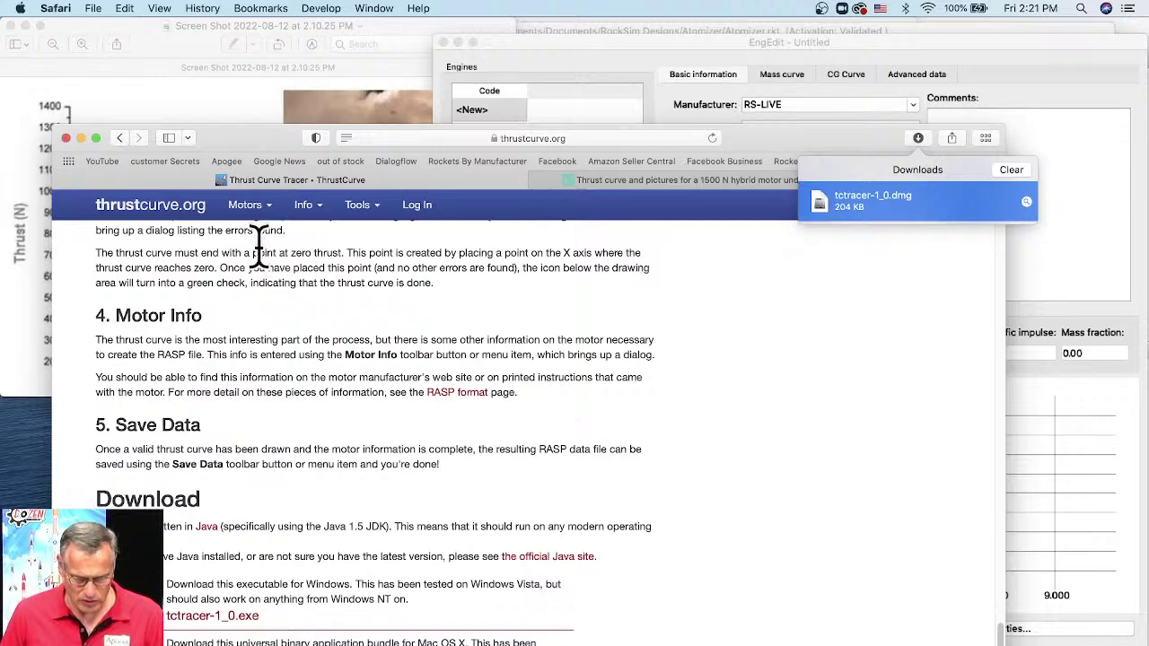
{"action": "left_click_drag", "start_coordinate": [258, 141], "coordinate": [264, 36]}
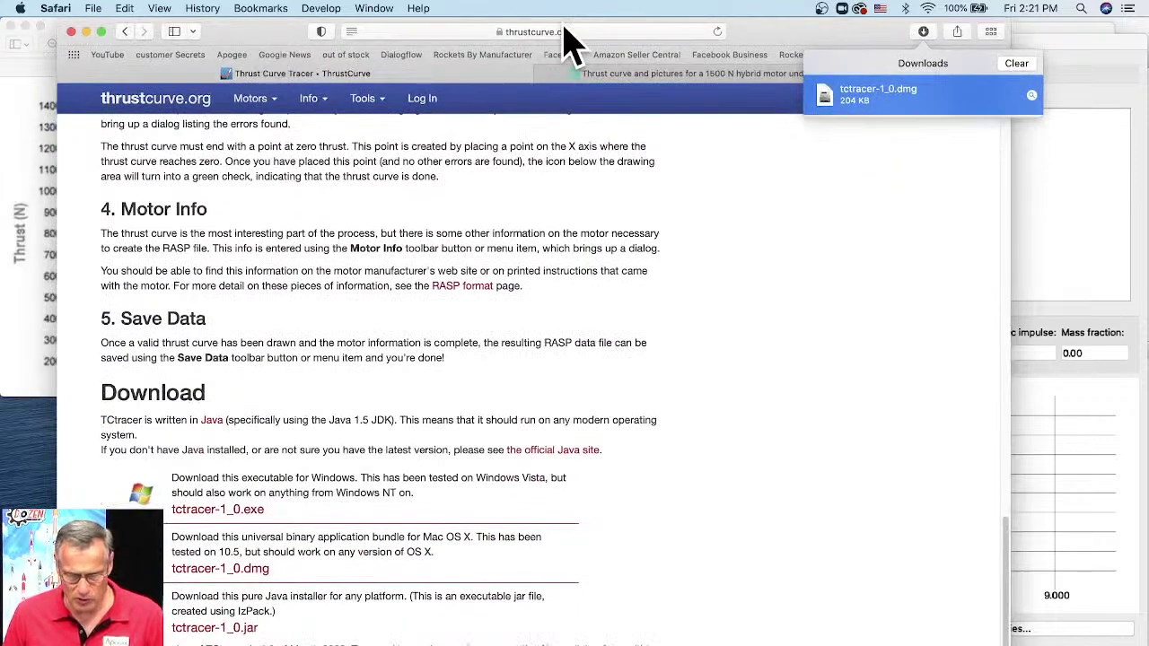
{"action": "left_click", "coordinate": [567, 32]}
{"action": "type", "text": "na"}
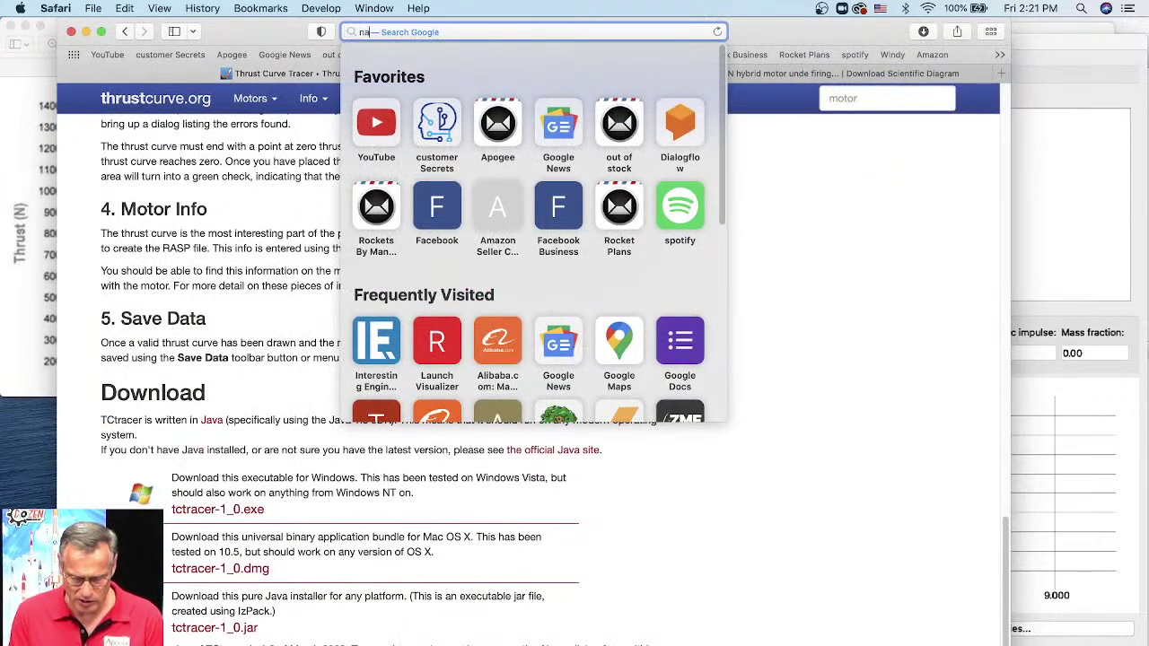
{"action": "type", "text": "r.org"}
{"action": "key", "text": "Return"}
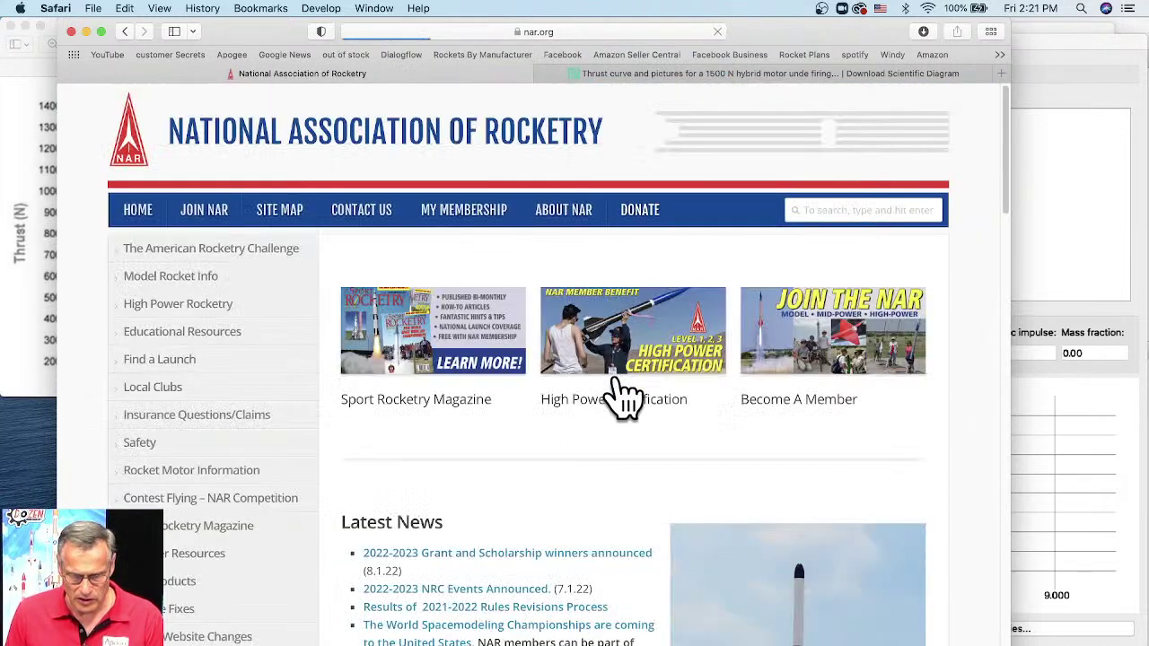
Open the CAR/NAR/TRA Certified Motor List from the site's certified motors page.
{"action": "mouse_move", "coordinate": [287, 370]}
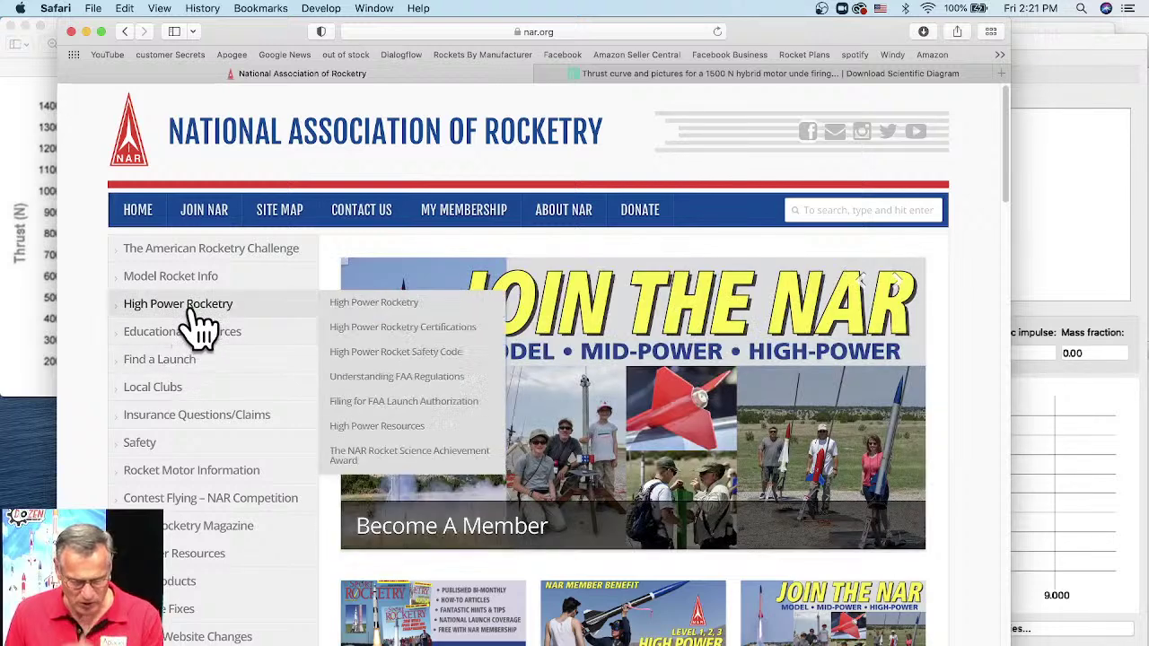
{"action": "mouse_move", "coordinate": [200, 475]}
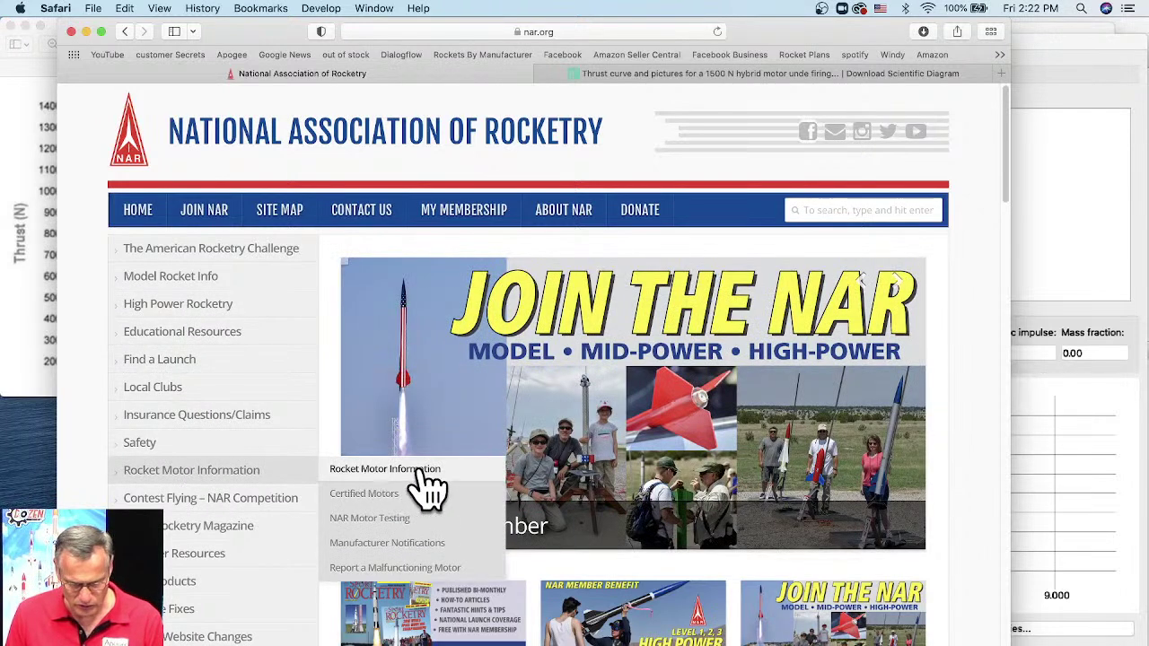
{"action": "mouse_move", "coordinate": [413, 519]}
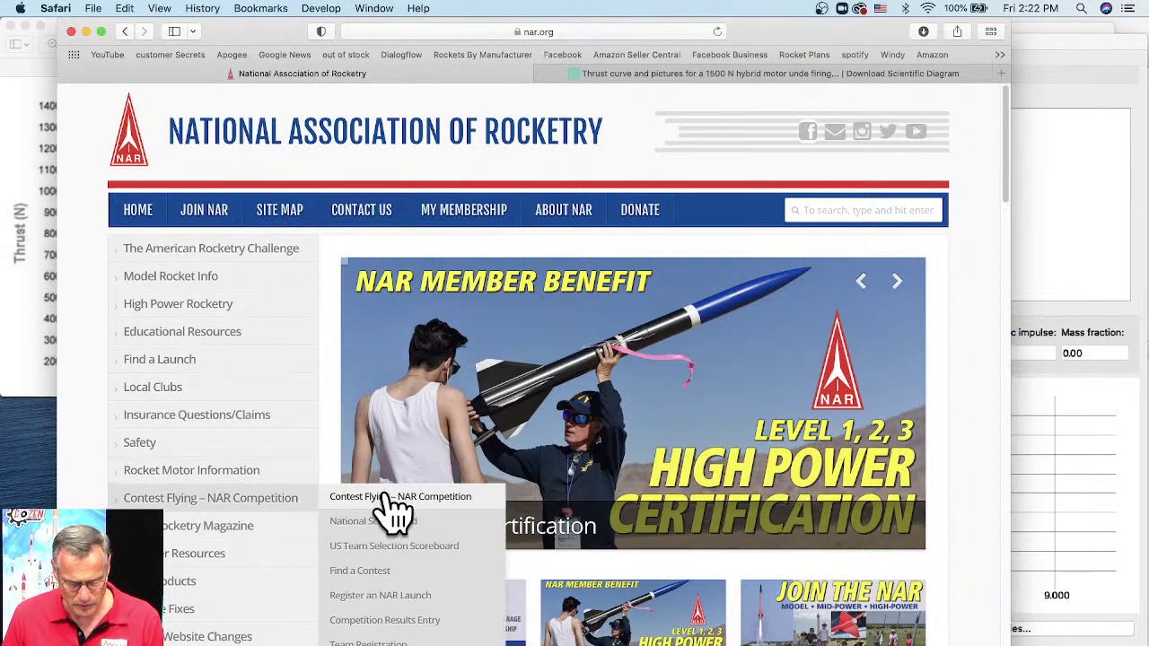
{"action": "left_click", "coordinate": [382, 498]}
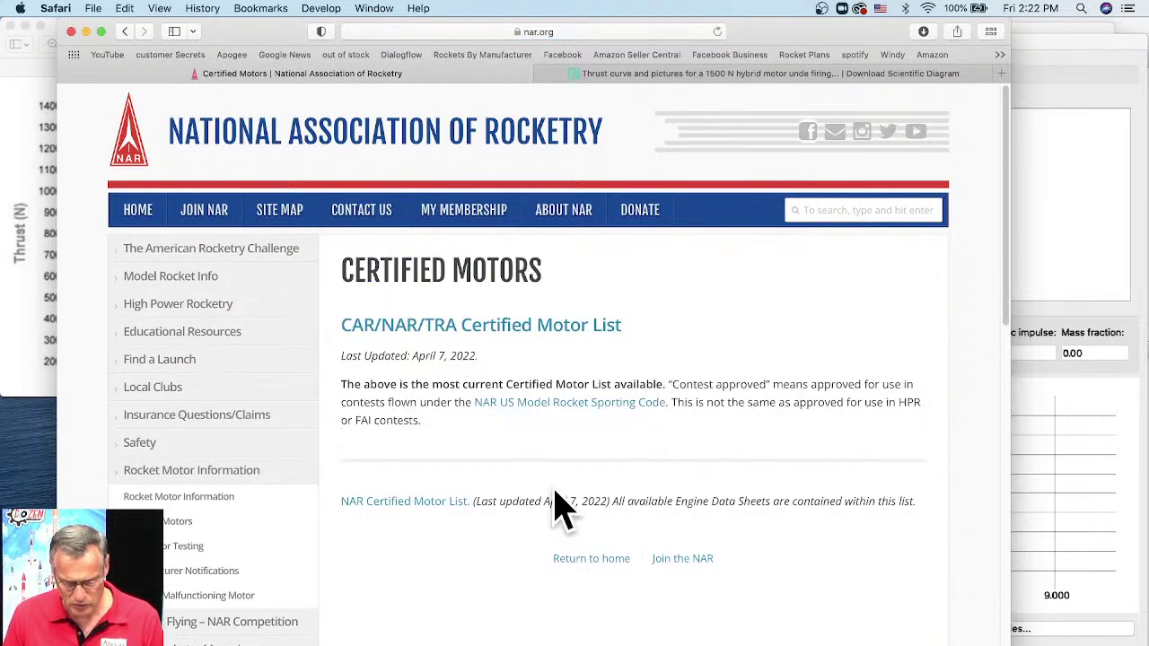
{"action": "left_click", "coordinate": [487, 327]}
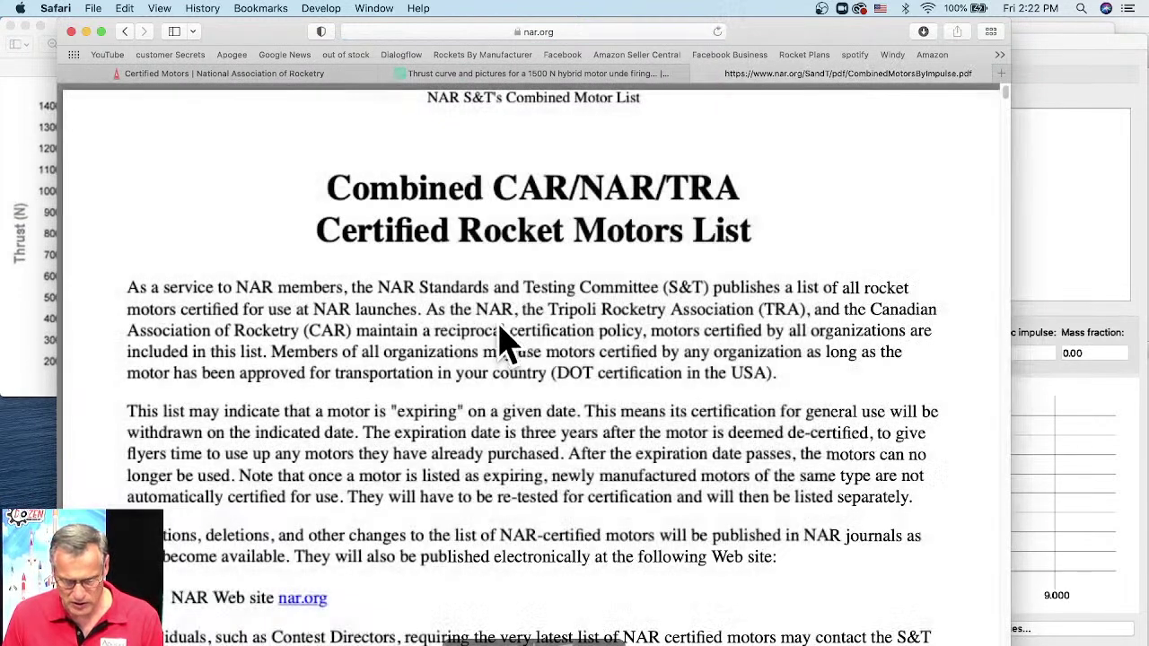
Compare the engine's total impulse in EngEdit with the impulse values in the certified motor list to determine its letter class.
{"action": "scroll", "coordinate": [540, 310], "scroll_direction": "down", "scroll_amount": 6}
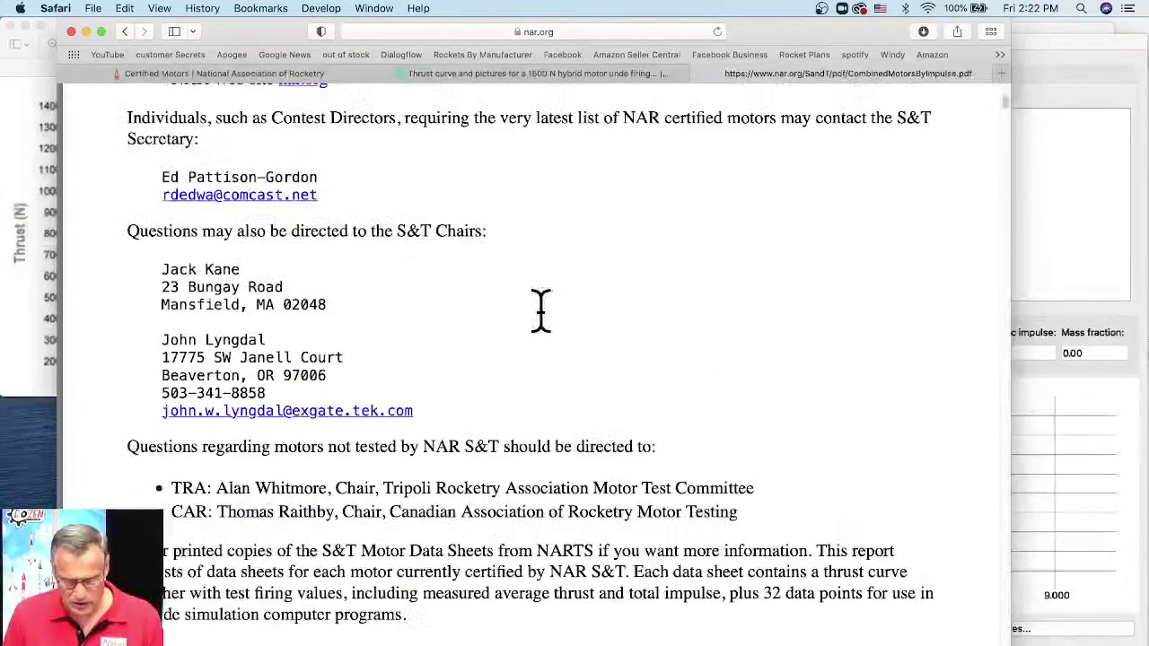
{"action": "left_click", "coordinate": [1035, 62]}
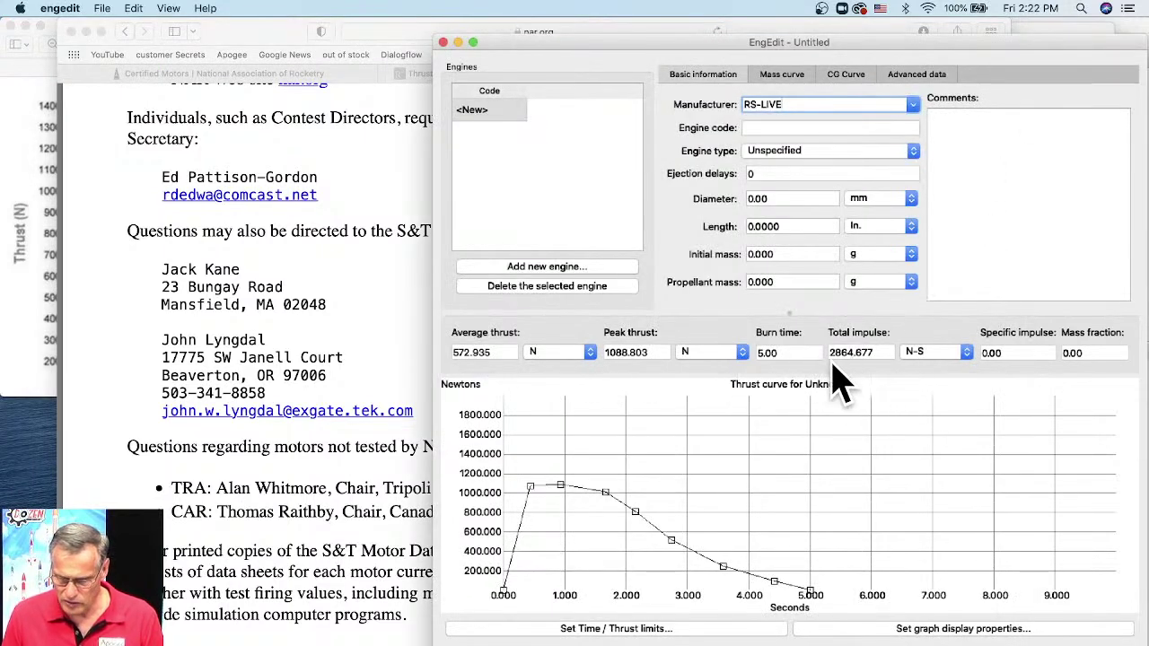
{"action": "left_click", "coordinate": [303, 377]}
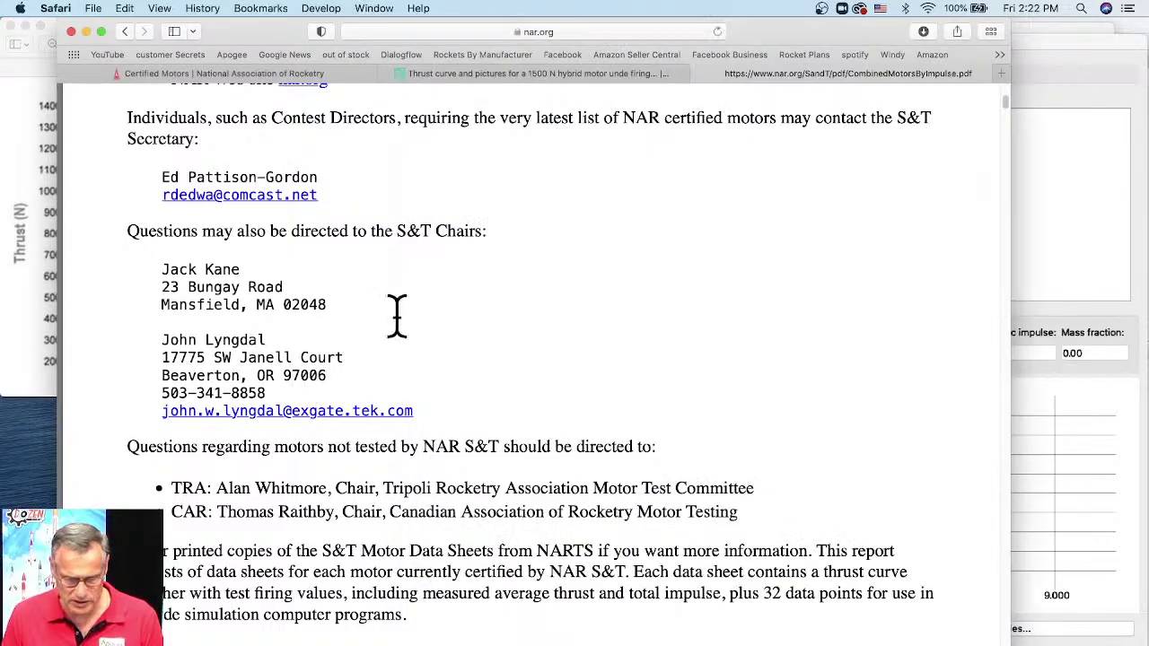
{"action": "scroll", "coordinate": [489, 359], "scroll_direction": "down", "scroll_amount": 10}
{"action": "scroll", "coordinate": [486, 342], "scroll_direction": "up", "scroll_amount": 5}
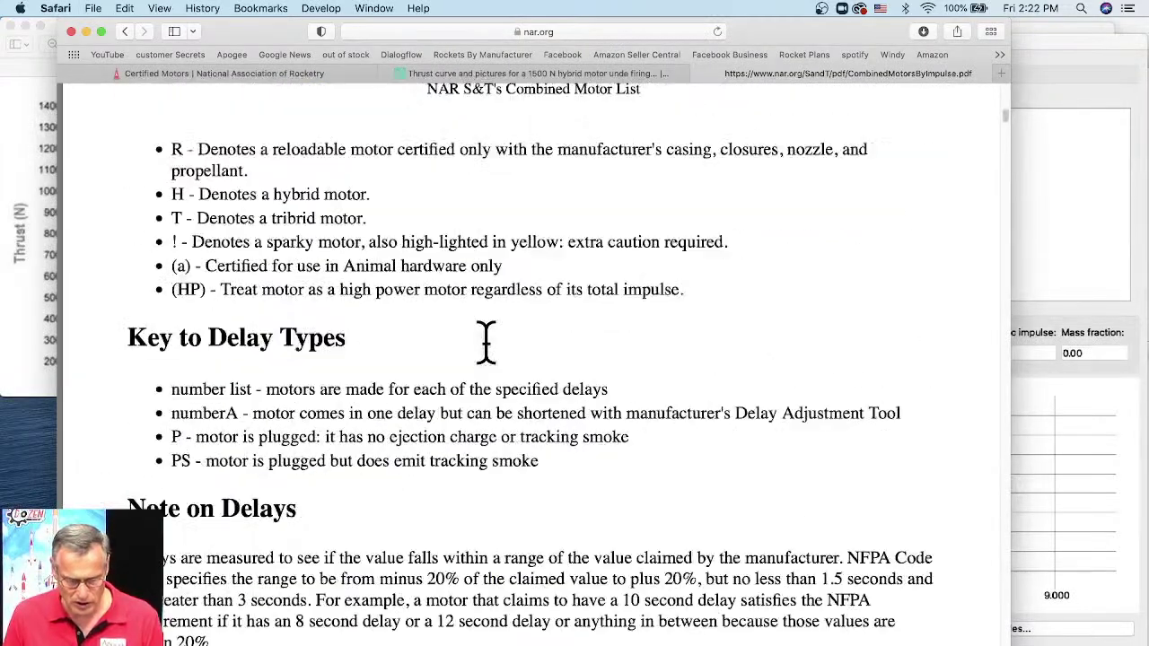
{"action": "scroll", "coordinate": [485, 341], "scroll_direction": "down", "scroll_amount": 15}
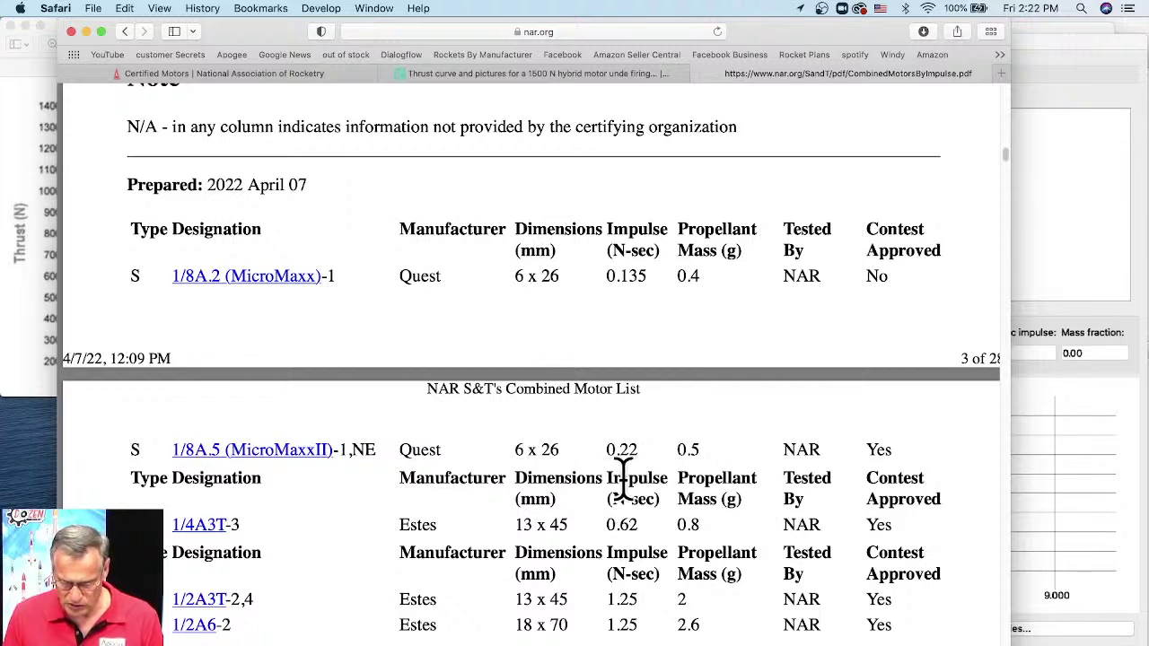
{"action": "left_click_drag", "start_coordinate": [616, 482], "coordinate": [654, 606]}
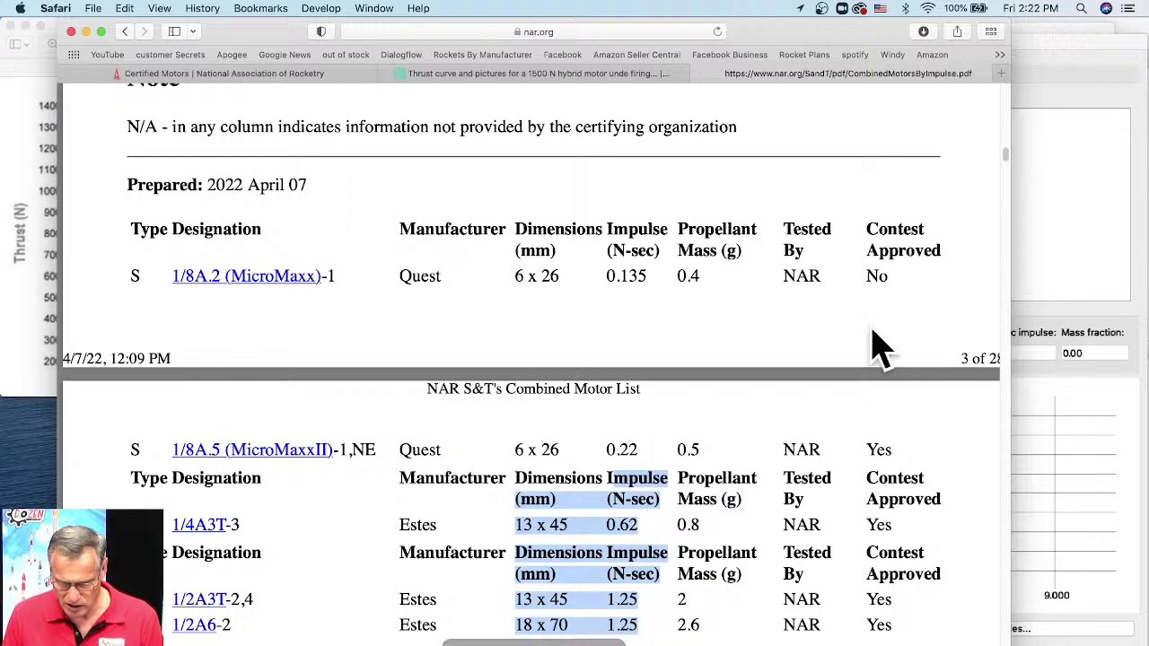
{"action": "left_click_drag", "start_coordinate": [1005, 152], "coordinate": [988, 398]}
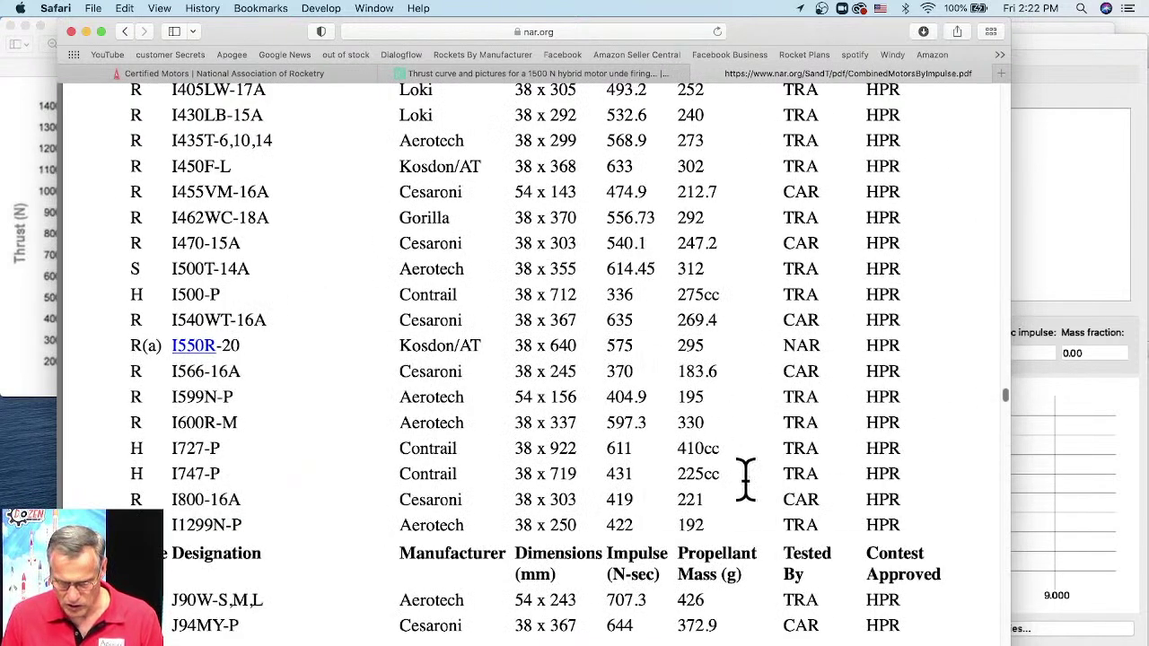
{"action": "left_click_drag", "start_coordinate": [1006, 395], "coordinate": [995, 493]}
{"action": "scroll", "coordinate": [898, 498], "scroll_direction": "down", "scroll_amount": 1}
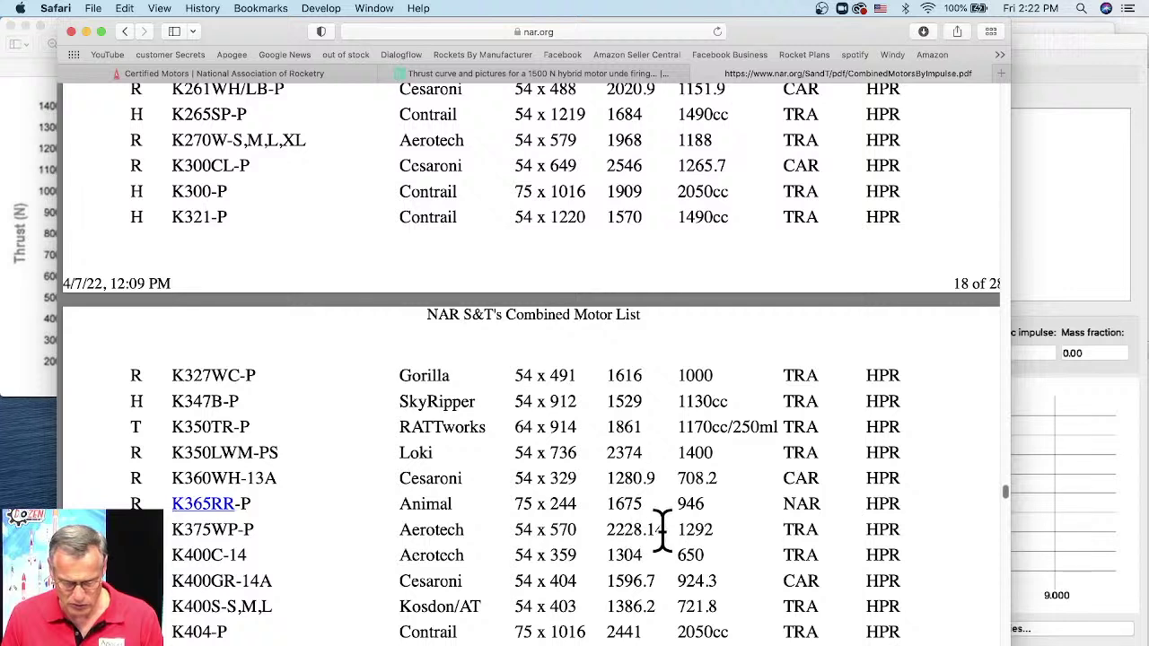
{"action": "left_click_drag", "start_coordinate": [665, 530], "coordinate": [610, 530]}
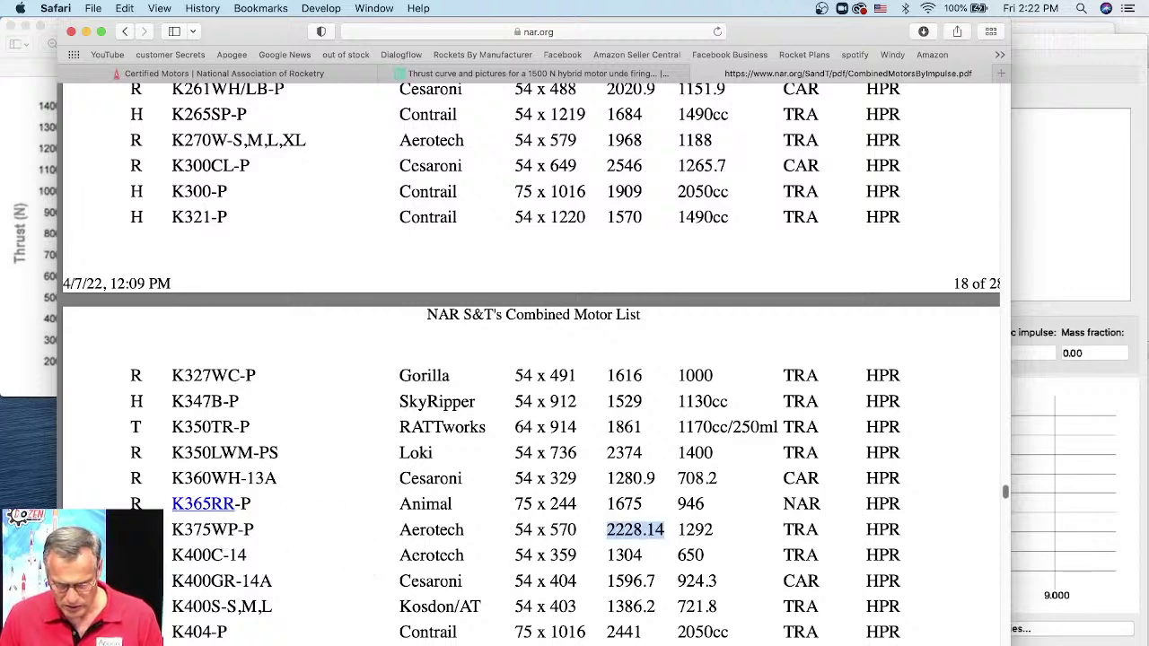
{"action": "left_click_drag", "start_coordinate": [170, 530], "coordinate": [297, 530]}
Switch back to EngEdit, enter K572 as the engine code and set the engine type to Single use.
{"action": "left_click", "coordinate": [1094, 322]}
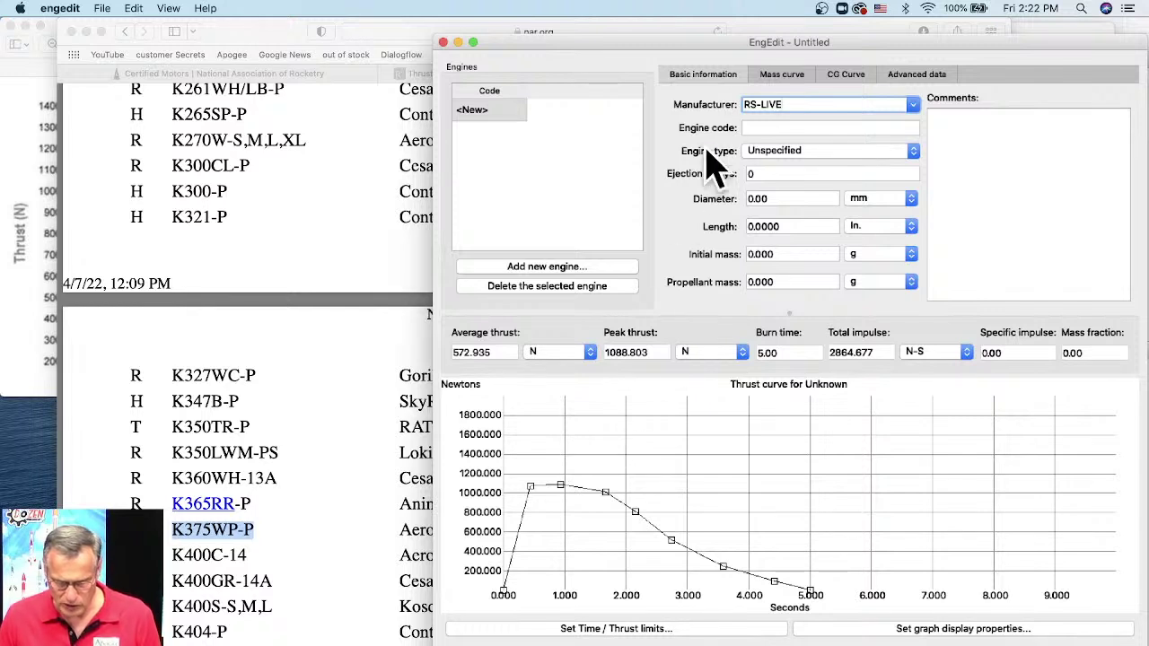
{"action": "left_click", "coordinate": [796, 128]}
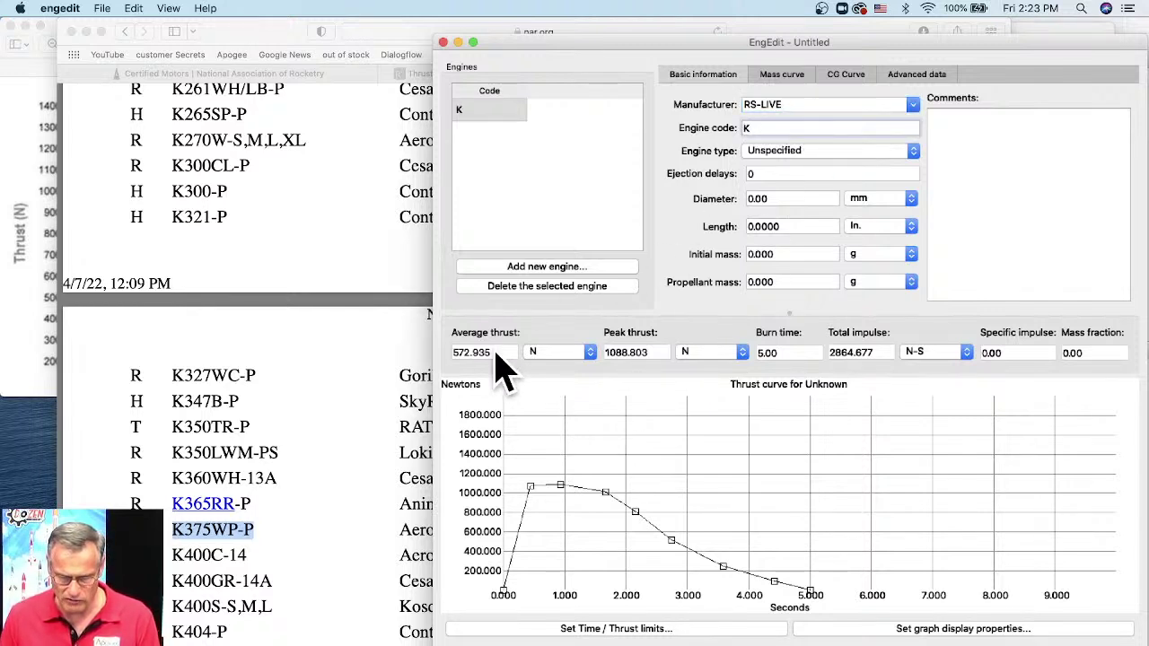
{"action": "left_click", "coordinate": [790, 170]}
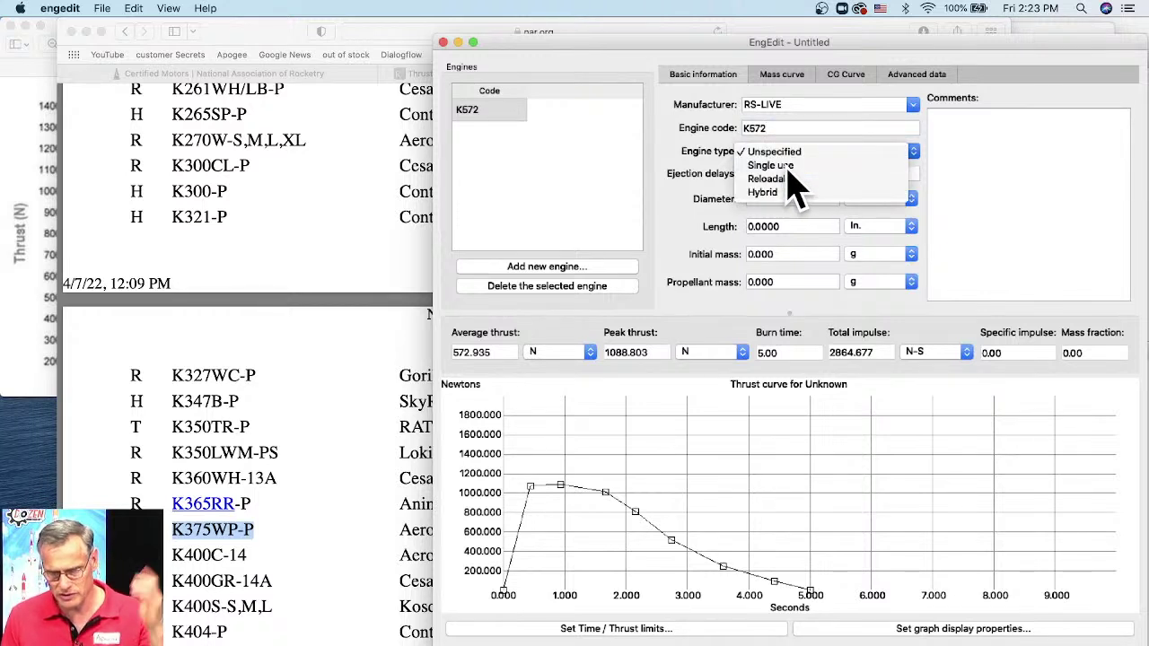
{"action": "left_click", "coordinate": [786, 167]}
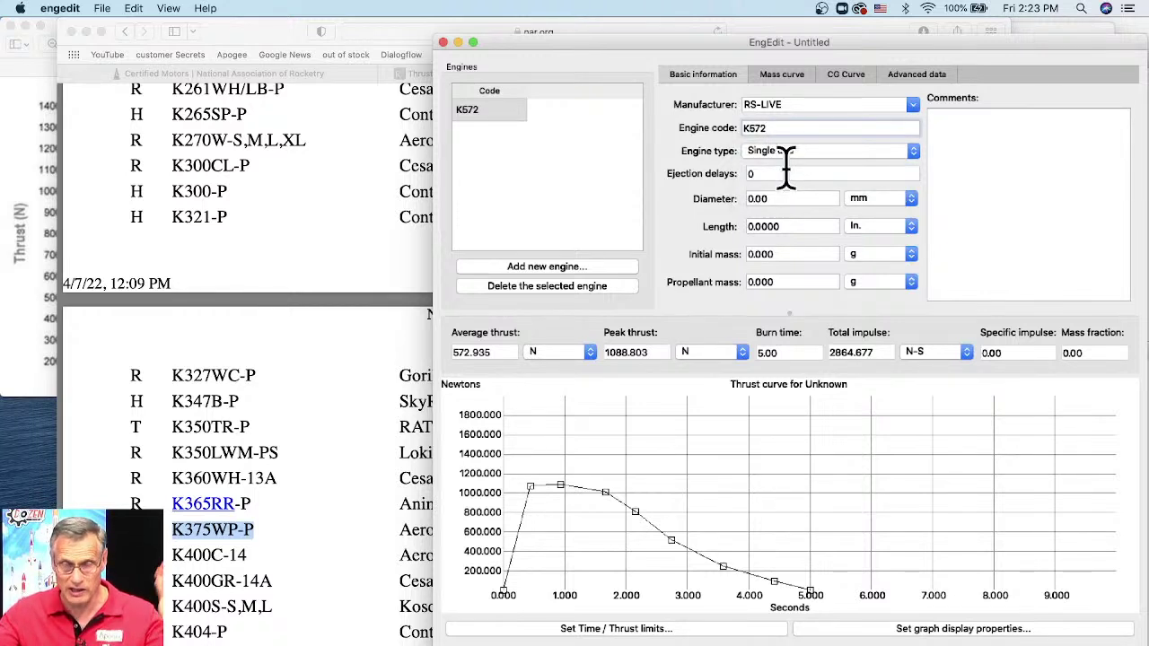
Set the ejection delays to P,18 and the engine diameter to 75 mm.
{"action": "left_click", "coordinate": [772, 173]}
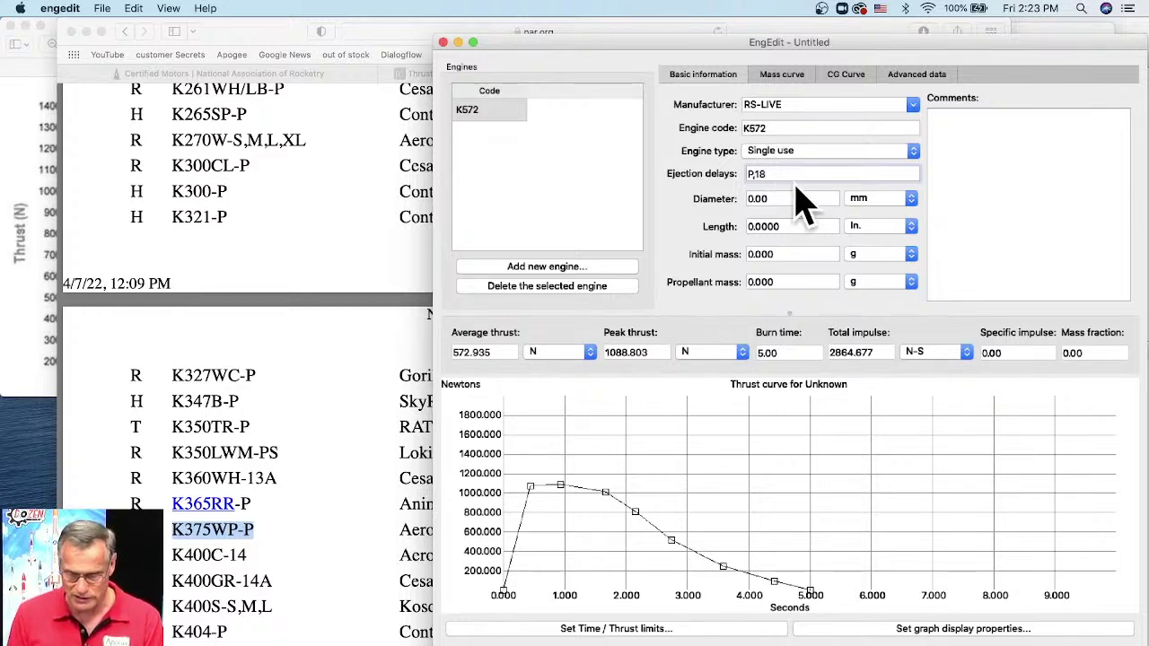
{"action": "key", "text": "Tab"}
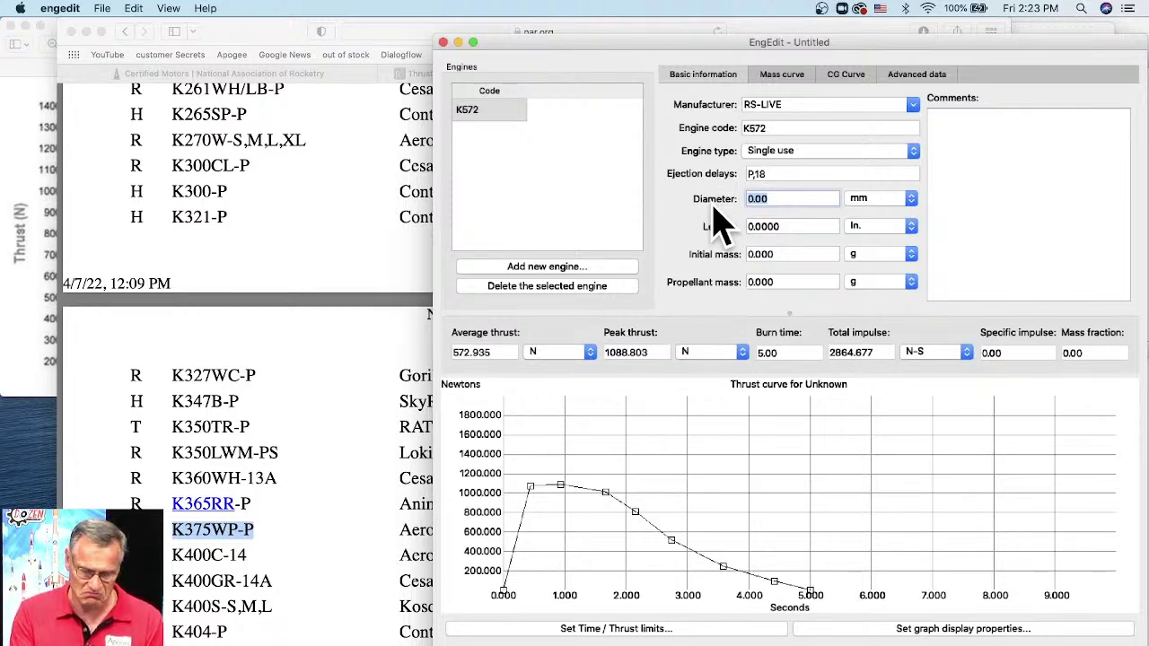
{"action": "type", "text": "75"}
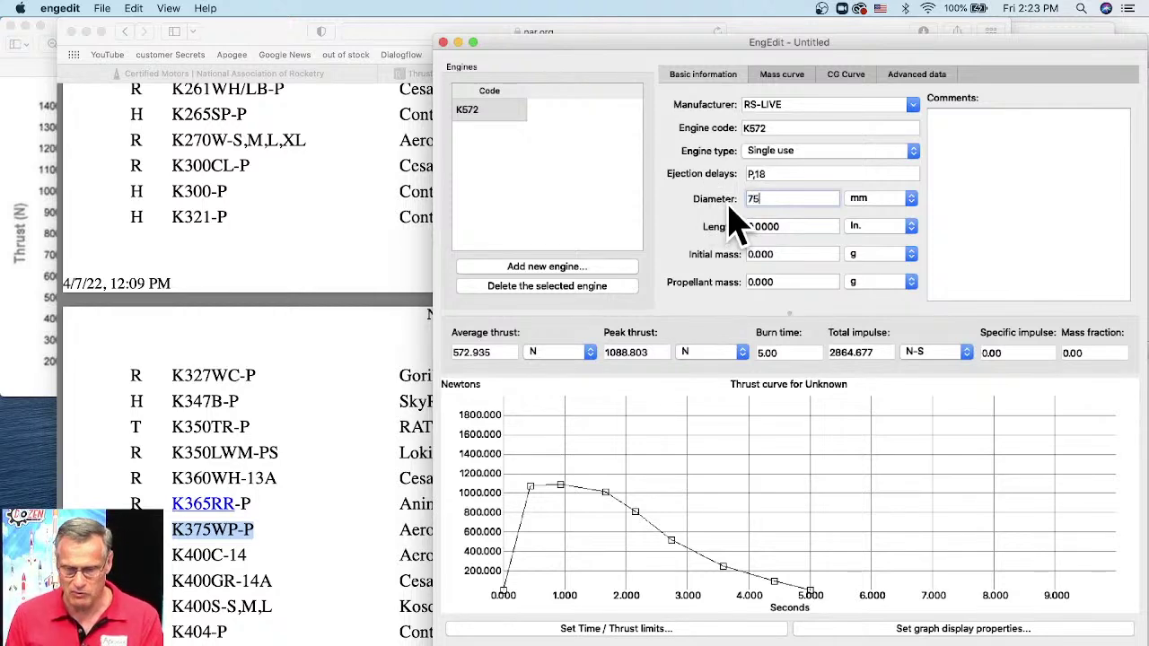
Check the K375WP-P motor's dimensions in the certified motor list and set the engine diameter to 54 mm in EngEdit.
{"action": "left_click", "coordinate": [247, 485]}
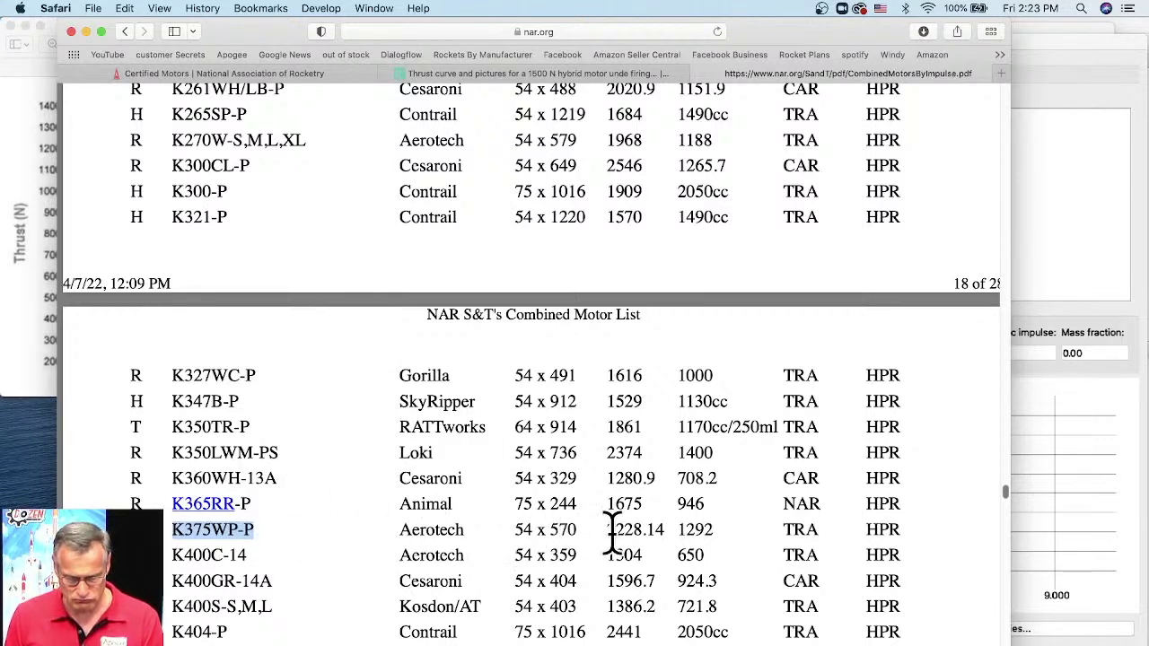
{"action": "left_click_drag", "start_coordinate": [631, 534], "coordinate": [516, 532]}
{"action": "left_click", "coordinate": [1142, 295]}
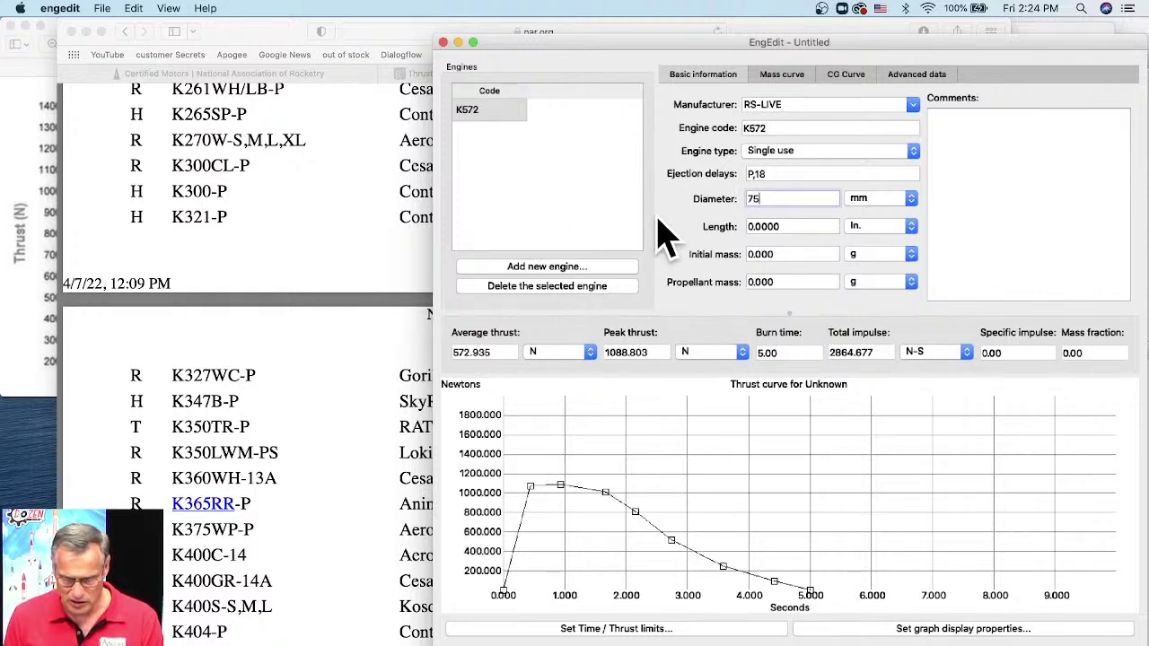
{"action": "left_click_drag", "start_coordinate": [780, 198], "coordinate": [718, 199]}
{"action": "type", "text": "54"}
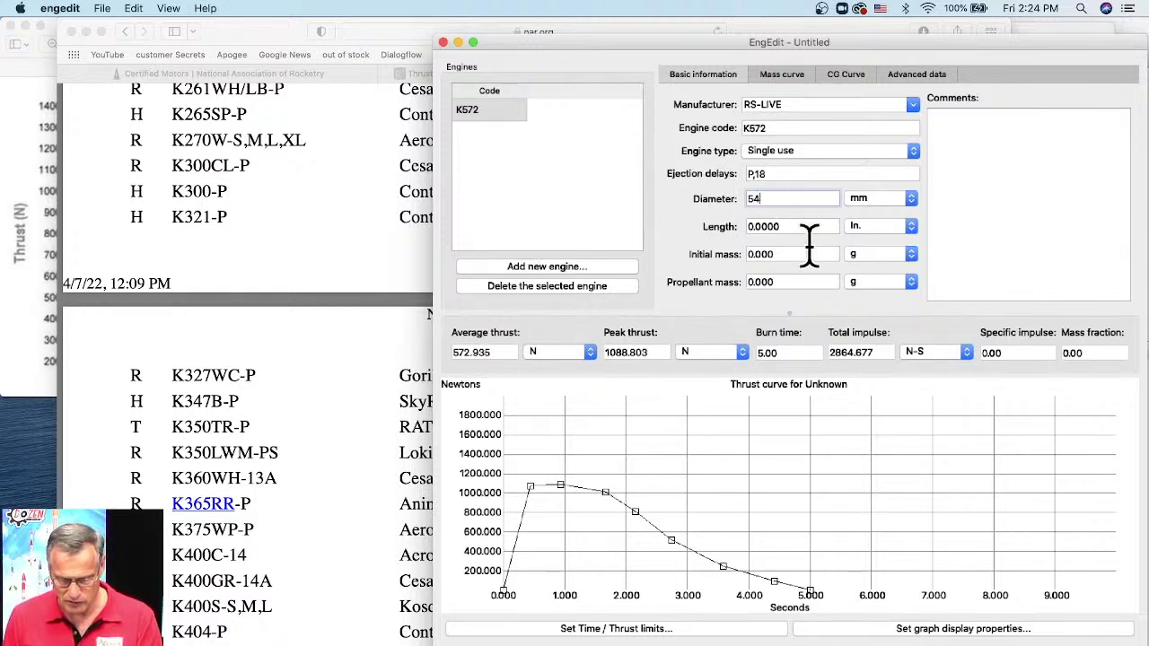
Enter 570 as the engine length.
{"action": "key", "text": "Tab"}
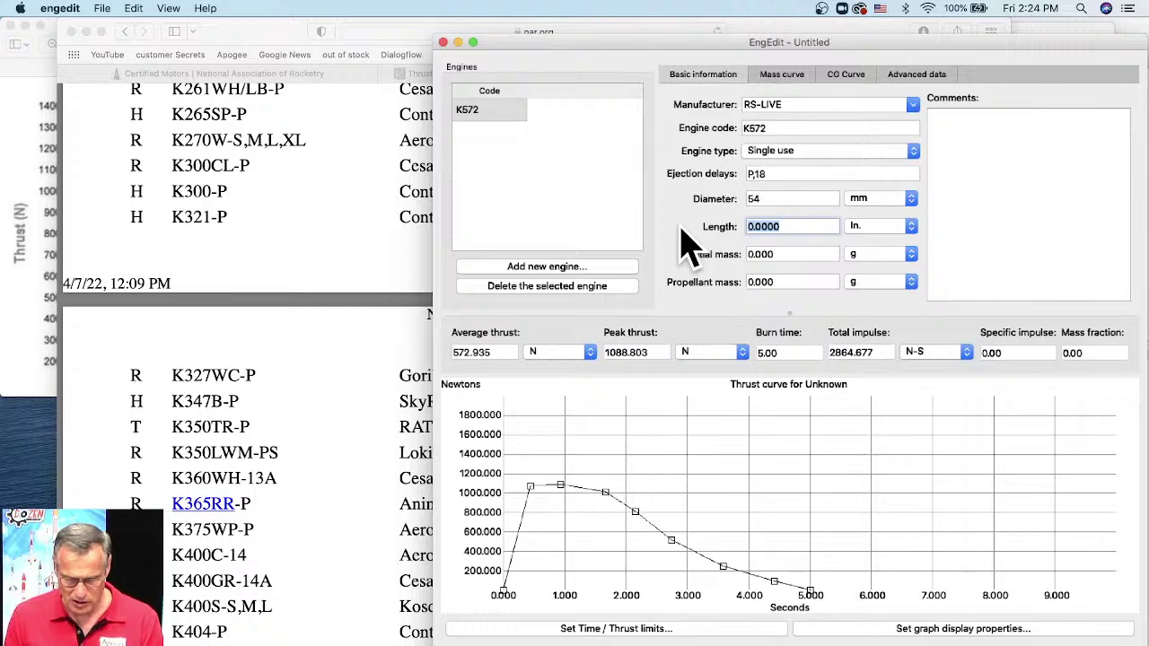
{"action": "left_click", "coordinate": [341, 308]}
{"action": "left_click", "coordinate": [1139, 305]}
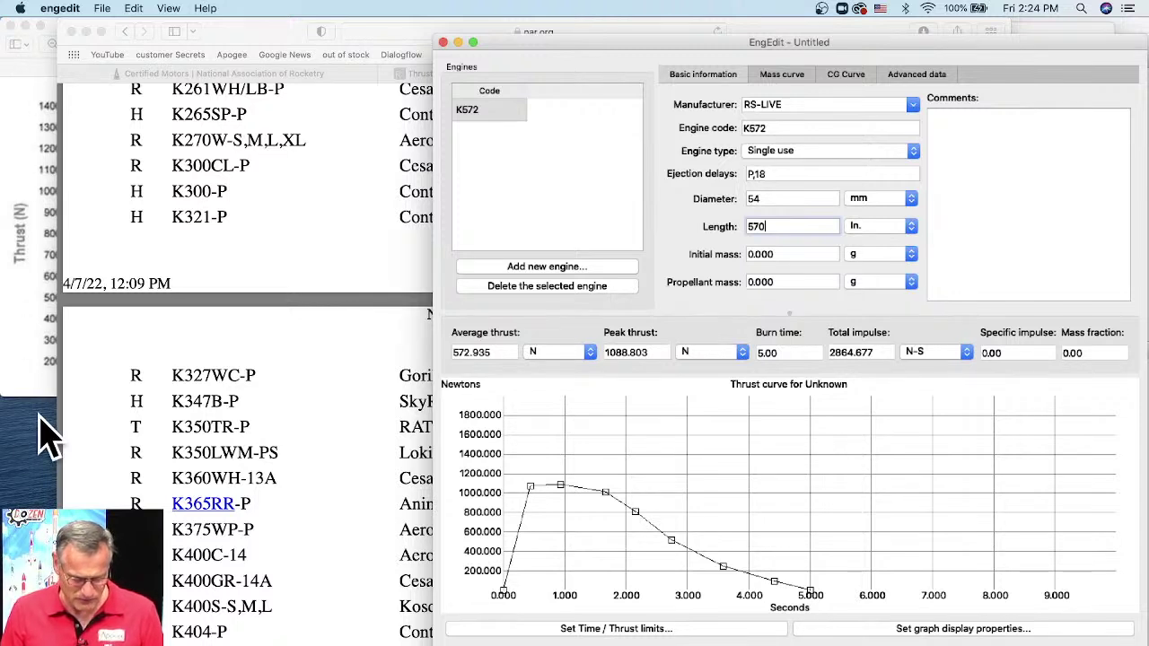
Force the unresponsive EngEdit application to quit, discarding its unsaved changes.
{"action": "left_click", "coordinate": [27, 444]}
{"action": "left_click", "coordinate": [17, 8]}
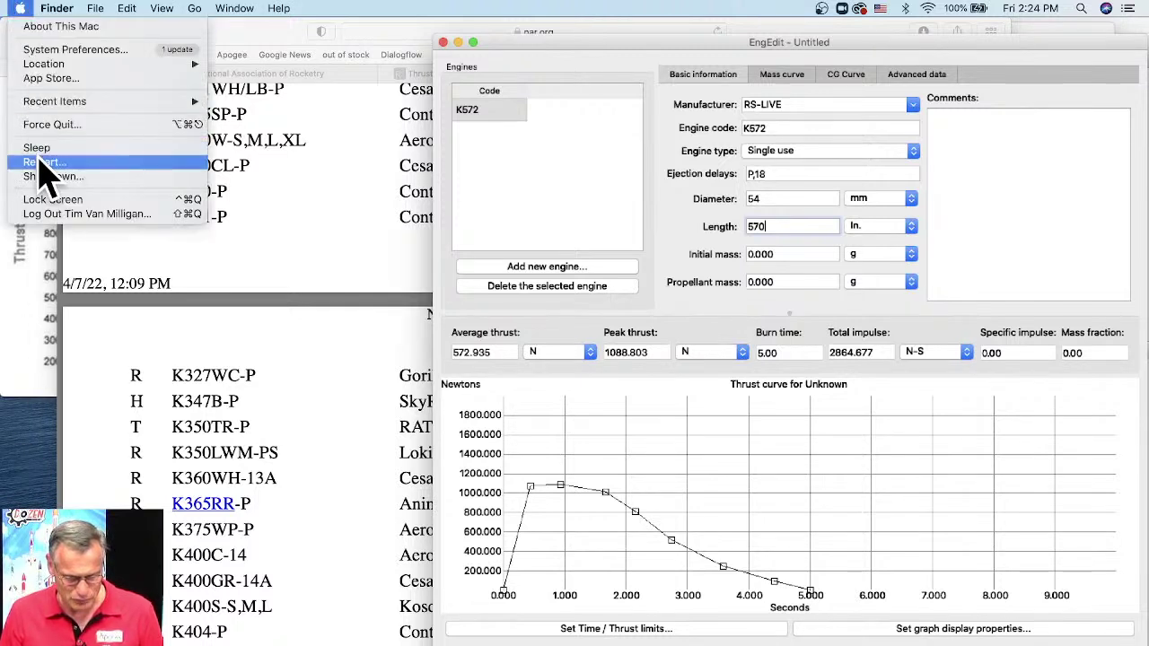
{"action": "mouse_move", "coordinate": [41, 66]}
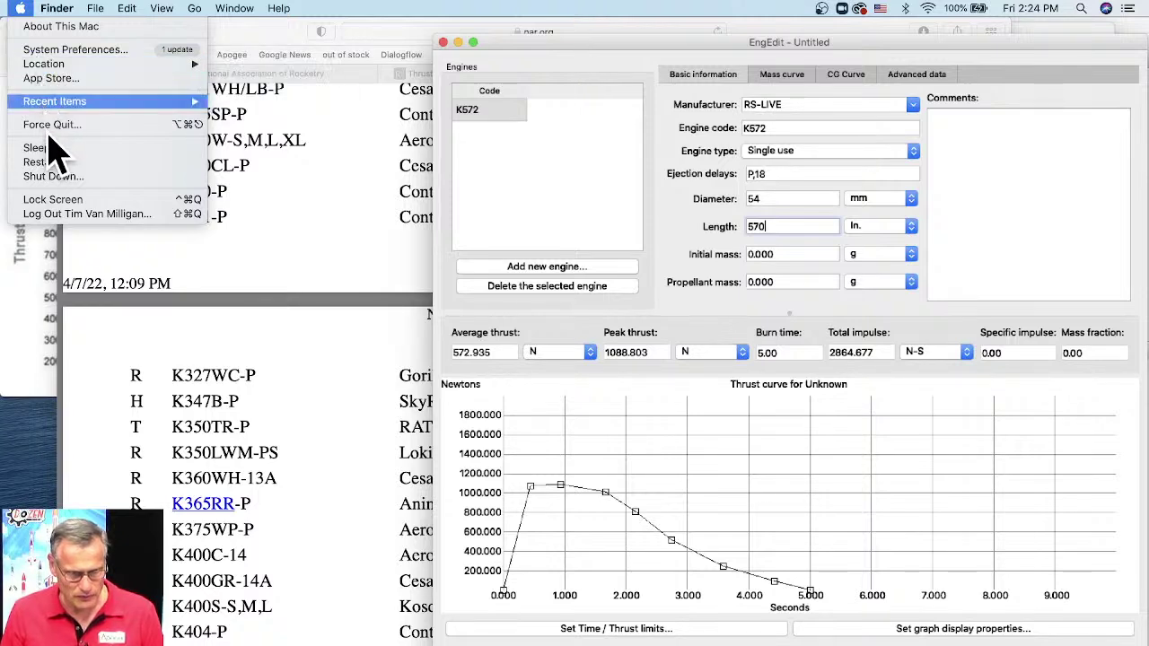
{"action": "key", "text": "Escape"}
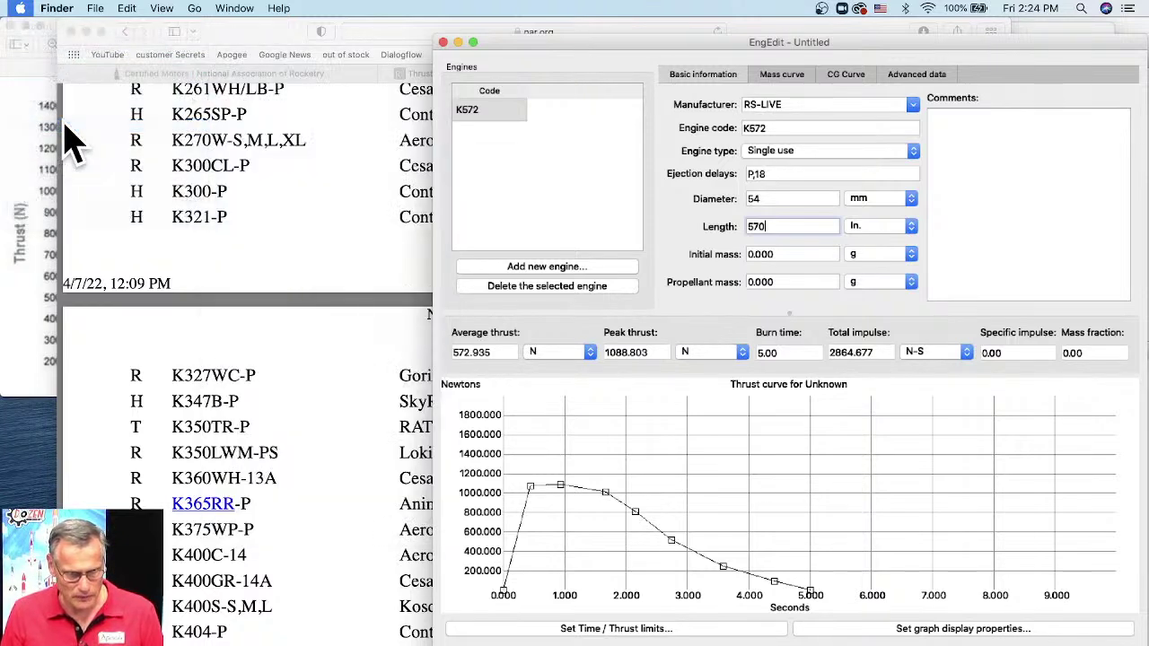
{"action": "key", "text": "super+alt+Escape"}
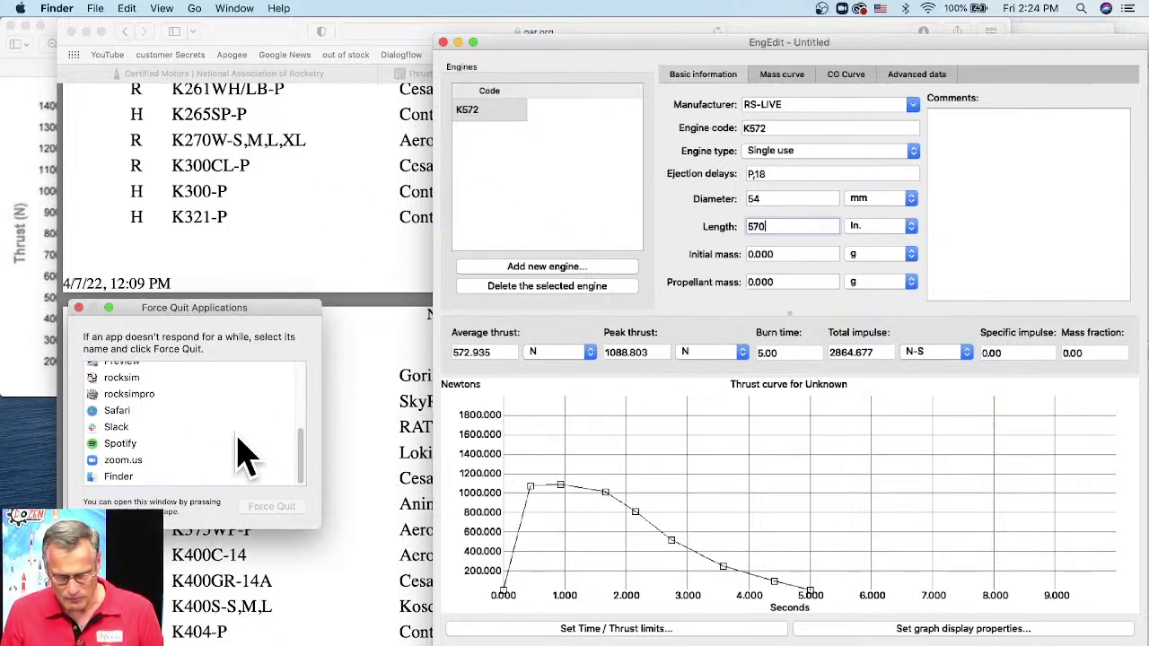
{"action": "scroll", "coordinate": [300, 449], "scroll_direction": "up", "scroll_amount": 10}
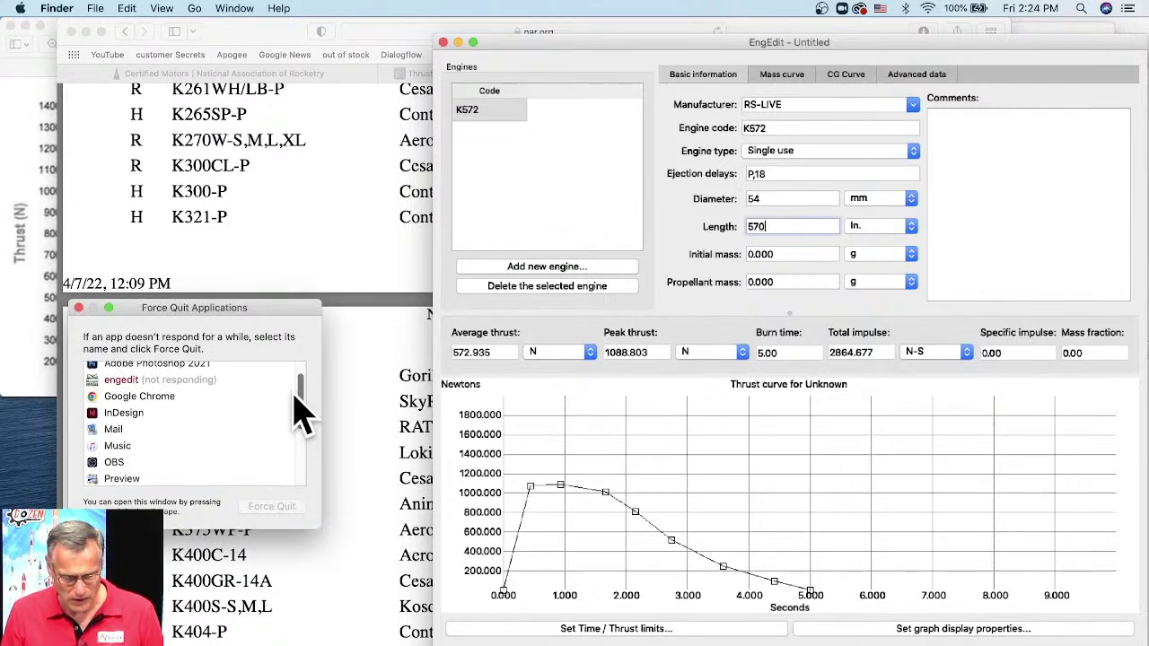
{"action": "left_click", "coordinate": [169, 396]}
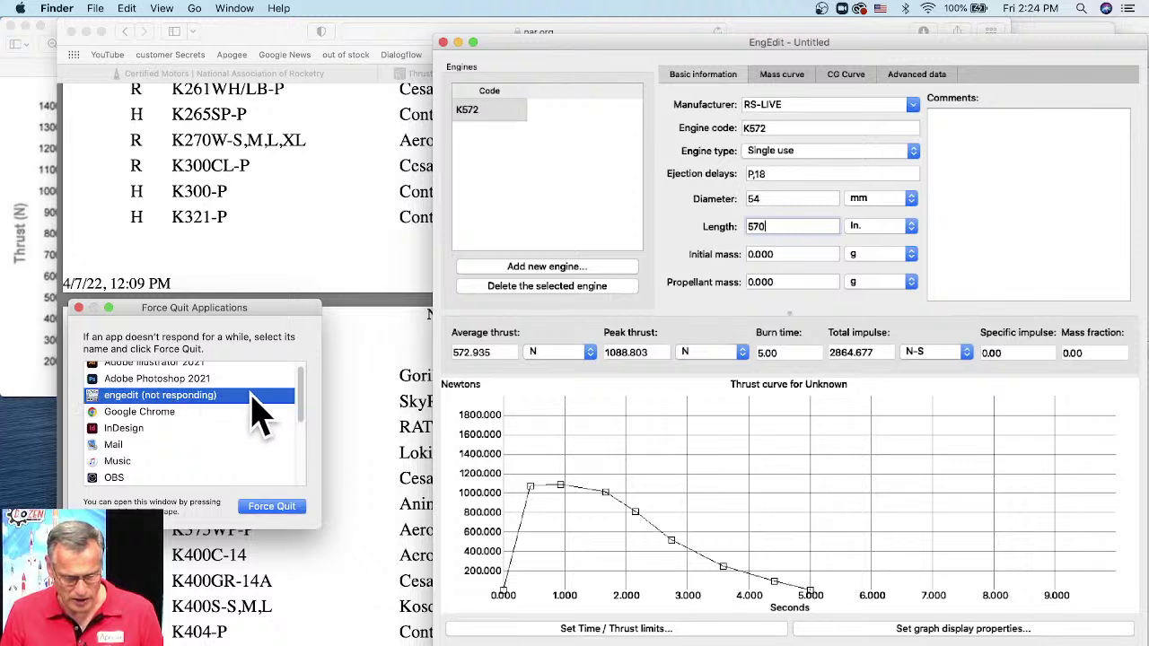
{"action": "left_click", "coordinate": [266, 508]}
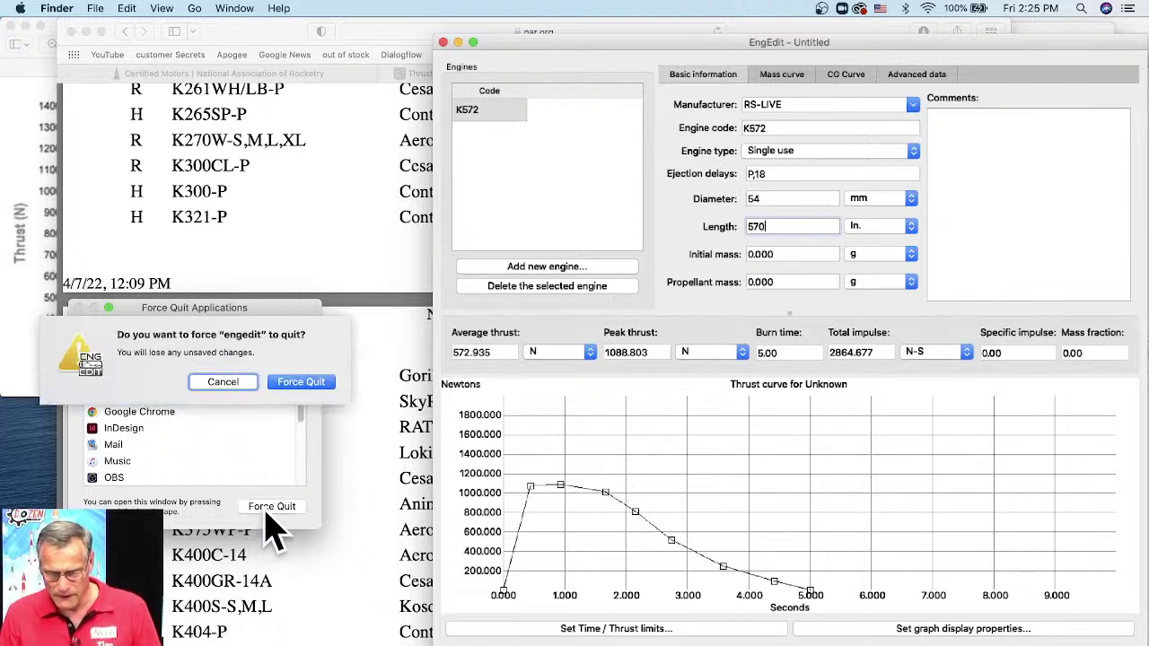
{"action": "left_click", "coordinate": [299, 383]}
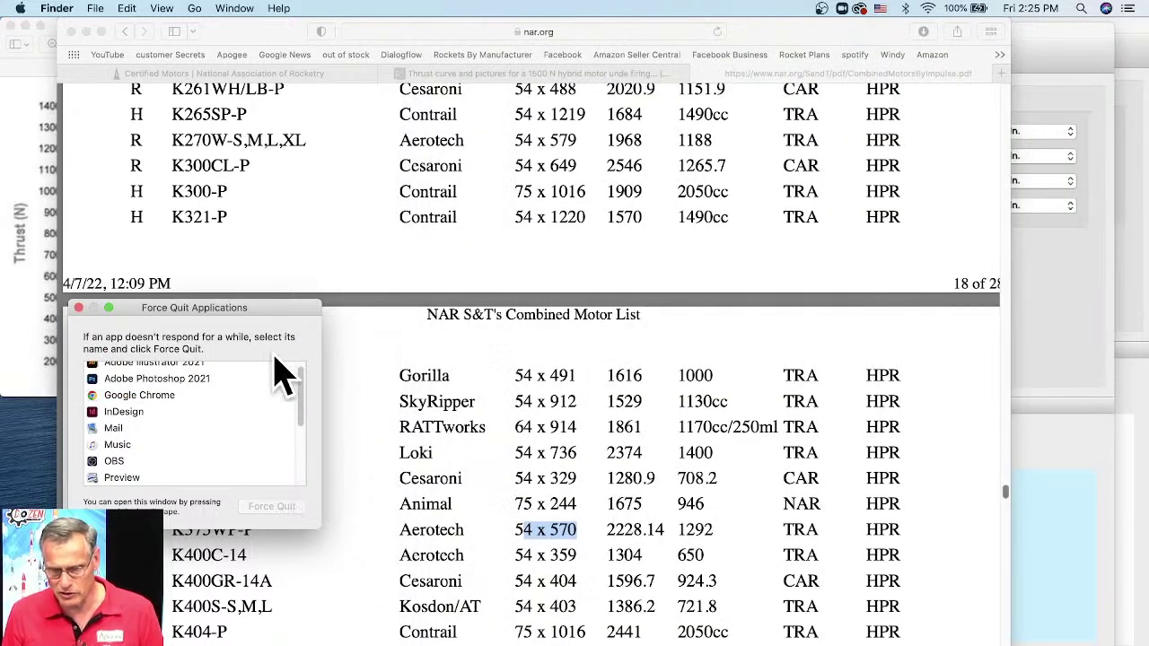
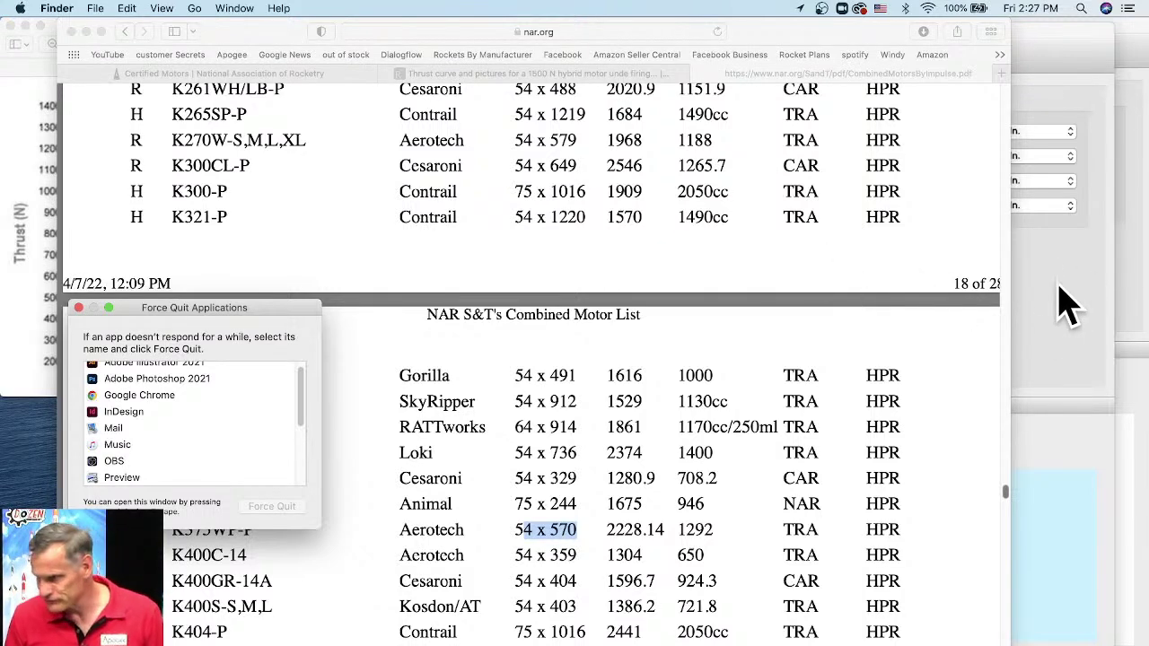
Bring the RockSim Pro window with the Atomizer design forward and close the Force Quit Applications window.
{"action": "left_click", "coordinate": [996, 302]}
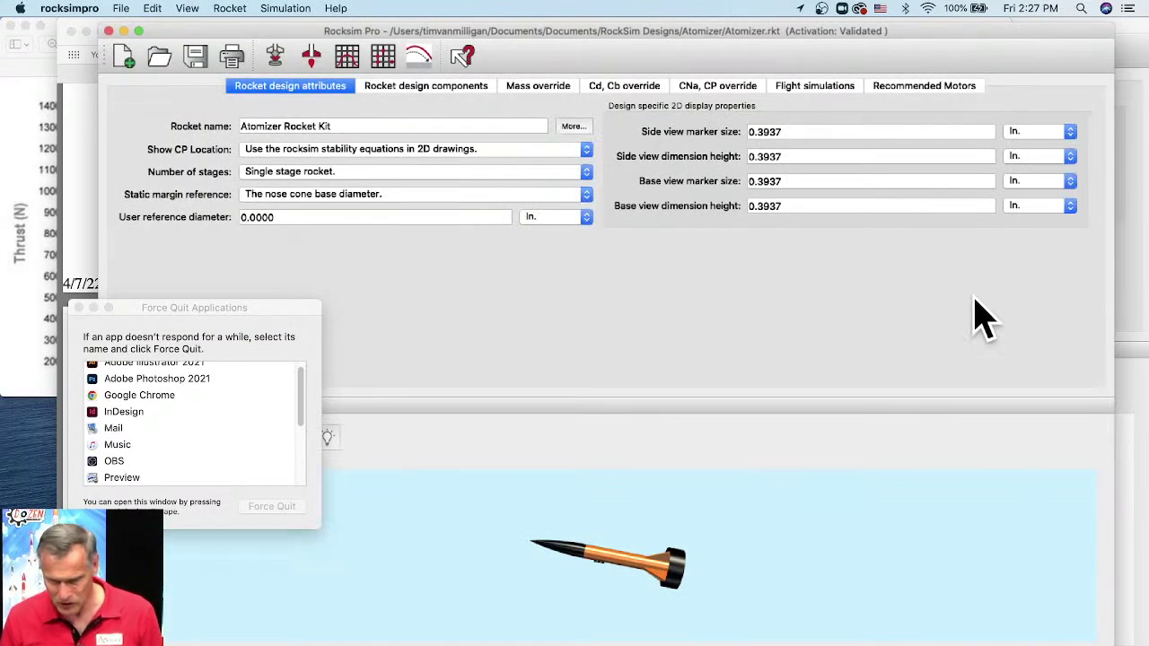
{"action": "left_click", "coordinate": [143, 323]}
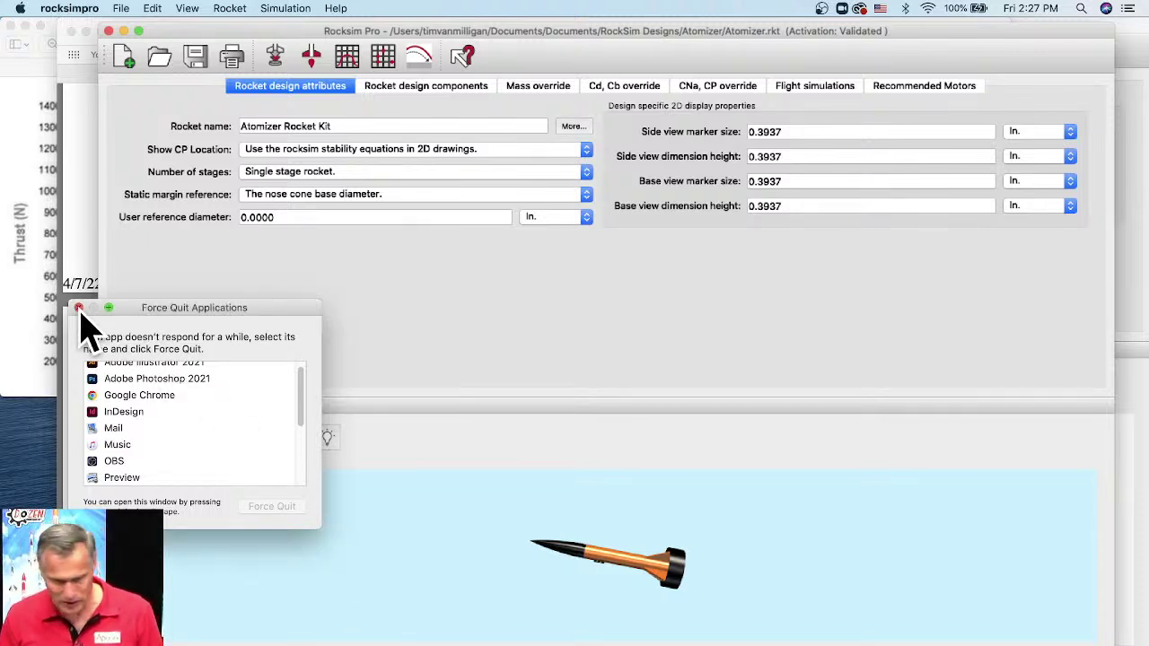
{"action": "left_click", "coordinate": [79, 309]}
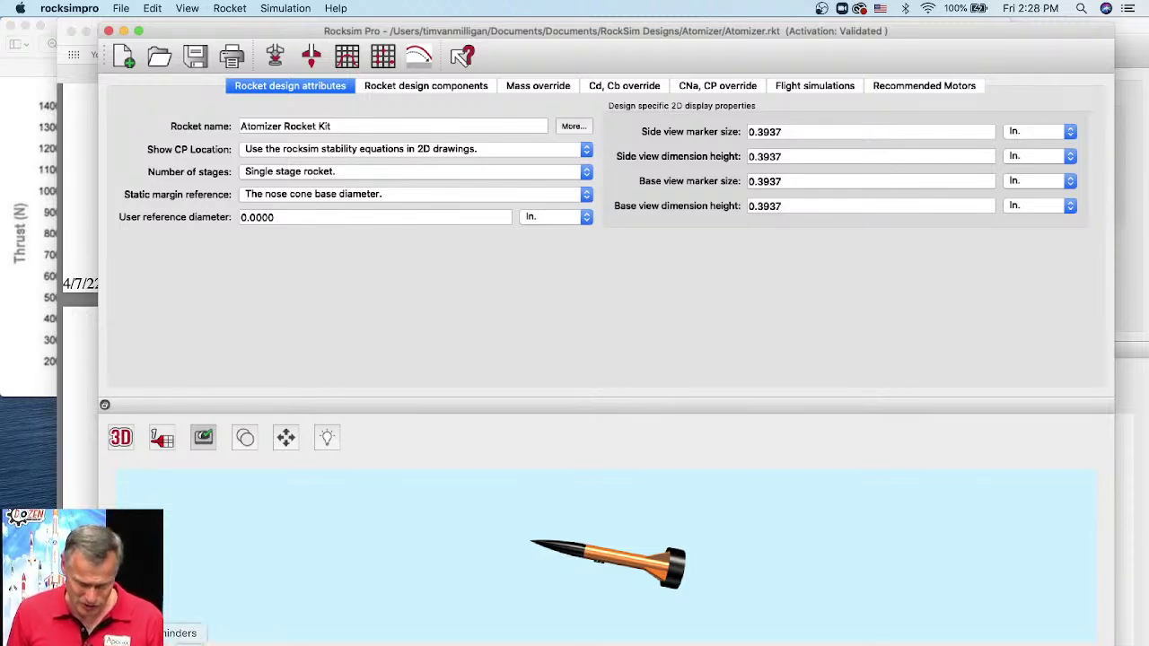
Switch to a new Chrome window, load the Launch Visualizer at rocksim.com, and reposition and widen the window.
{"action": "right_click", "coordinate": [508, 643]}
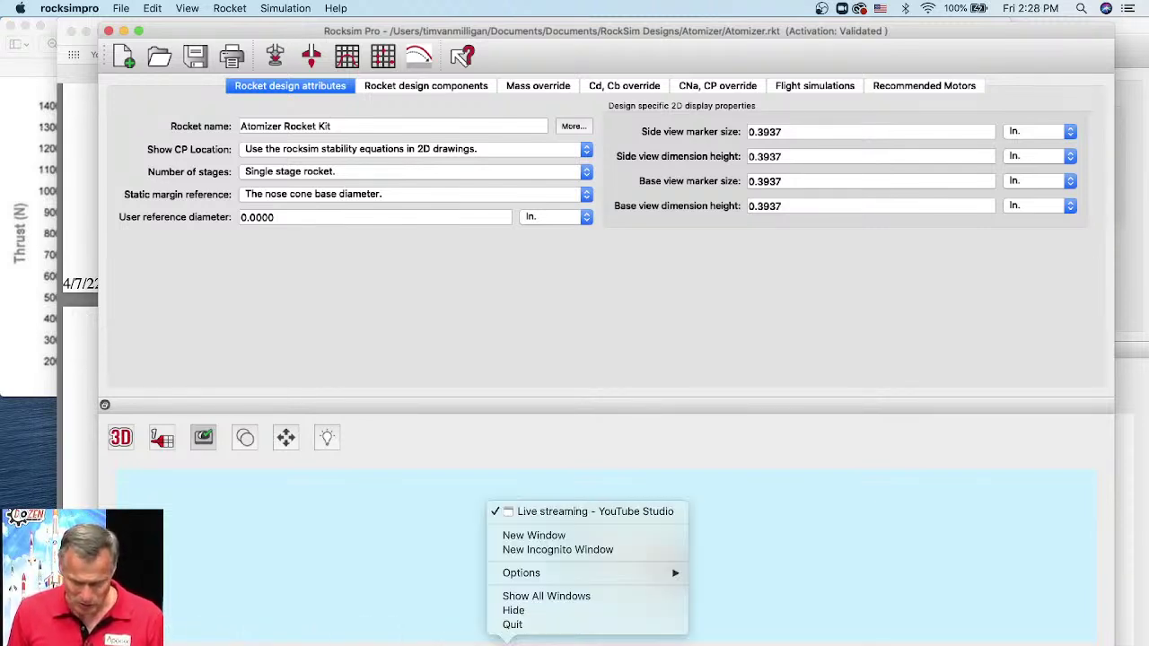
{"action": "left_click", "coordinate": [515, 537]}
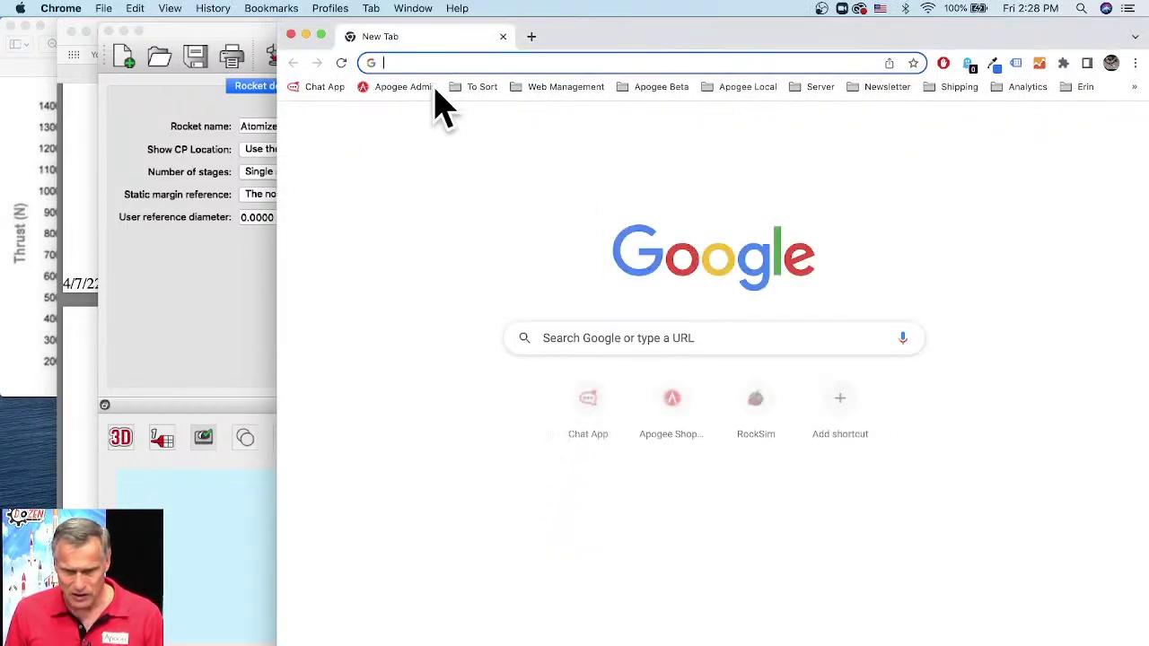
{"action": "left_click", "coordinate": [756, 400]}
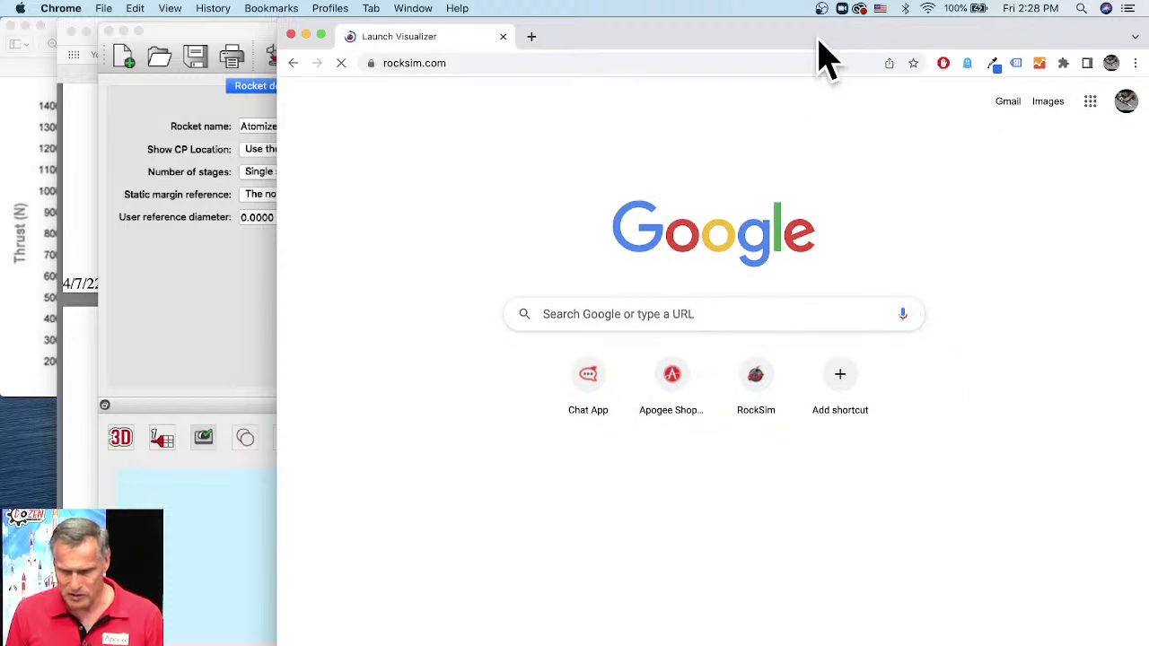
{"action": "left_click_drag", "start_coordinate": [818, 40], "coordinate": [732, 38]}
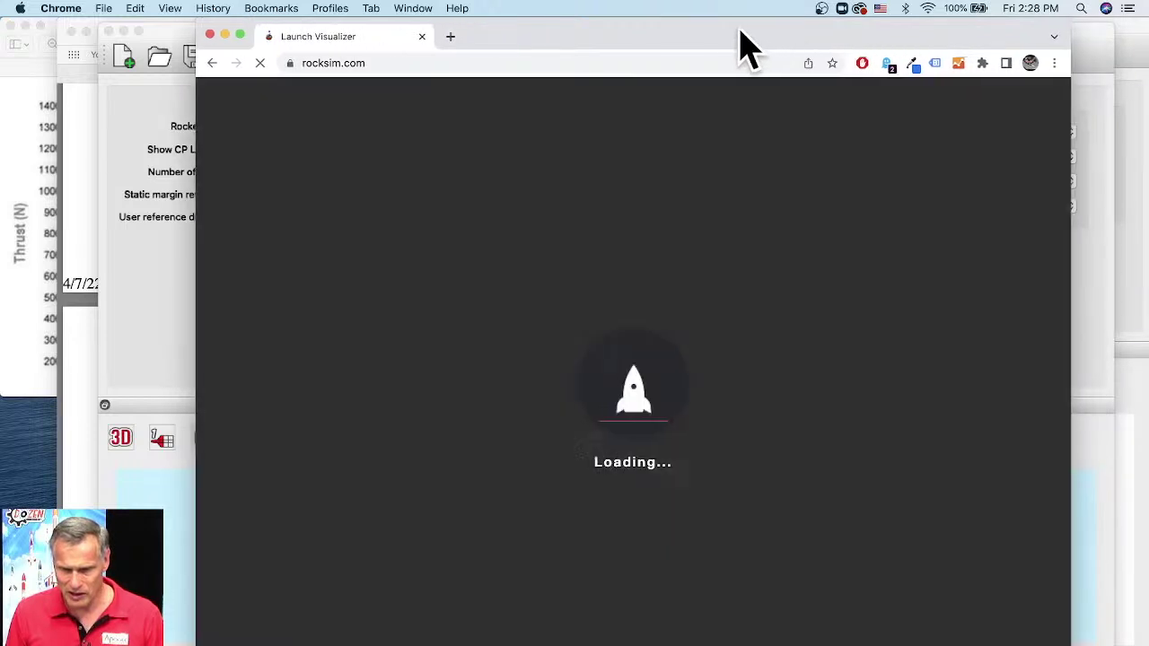
{"action": "left_click", "coordinate": [385, 61]}
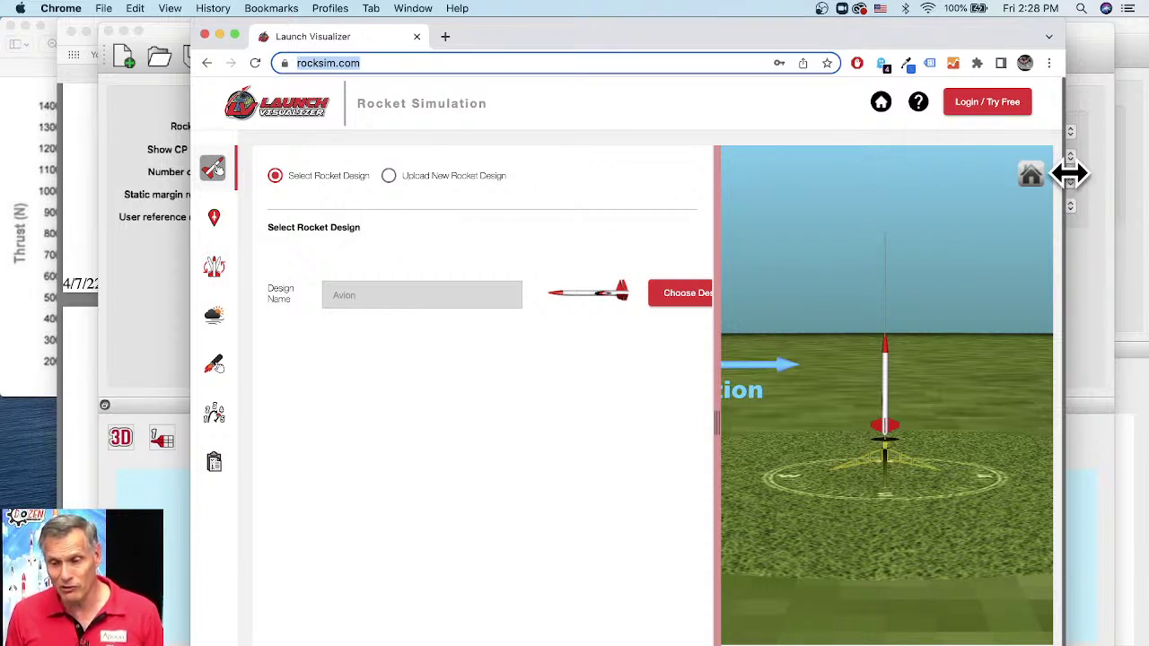
{"action": "left_click_drag", "start_coordinate": [1066, 177], "coordinate": [1133, 170]}
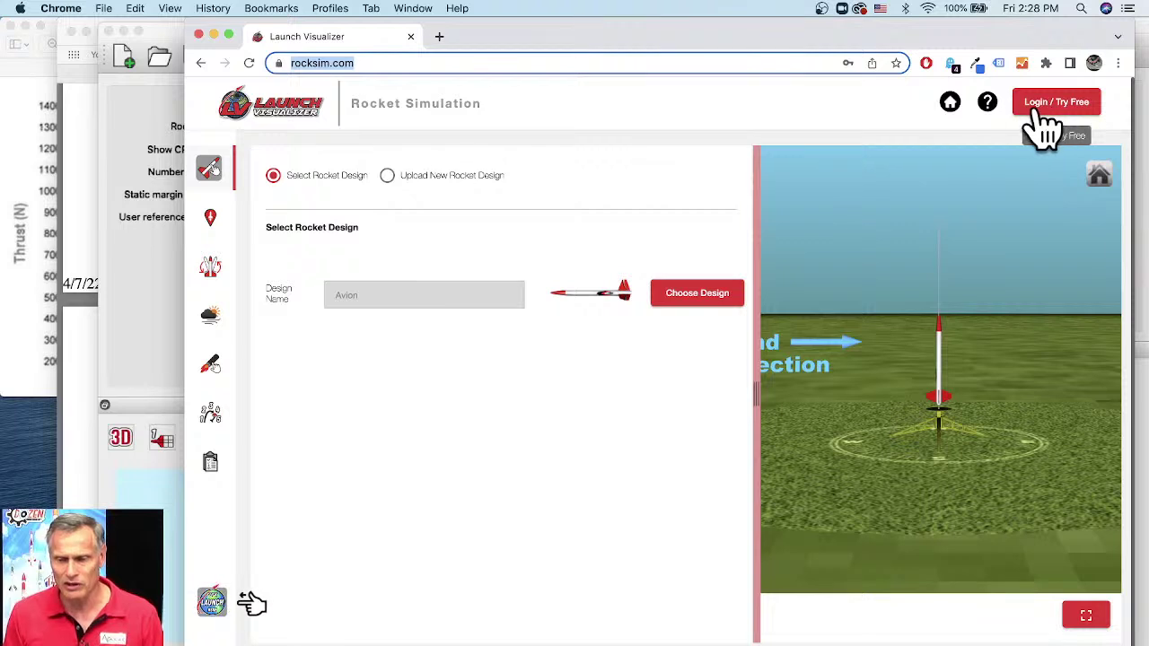
Sign in to Launch Visualizer with the saved account e-mail and password.
{"action": "left_click", "coordinate": [1078, 126]}
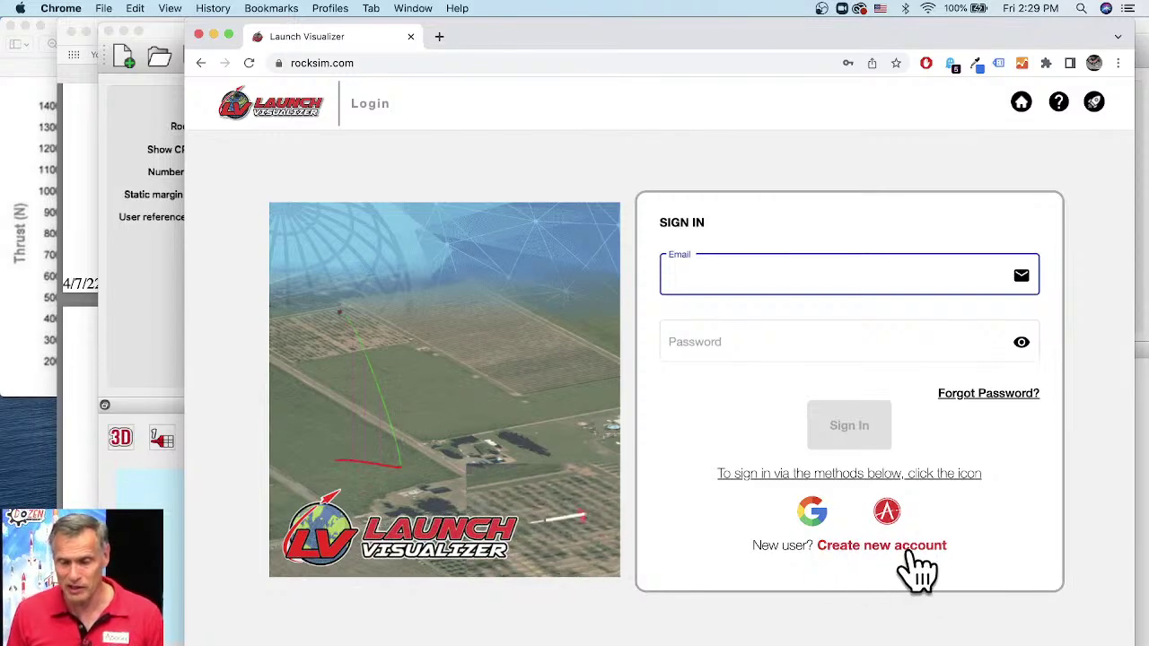
{"action": "left_click", "coordinate": [770, 272]}
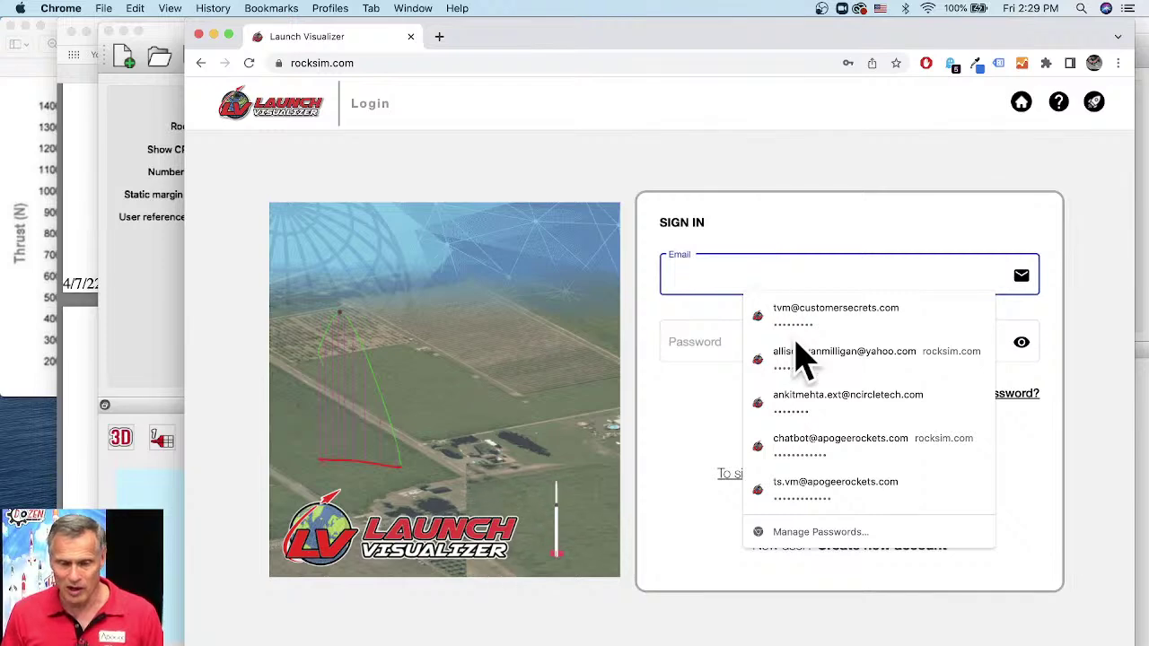
{"action": "left_click", "coordinate": [815, 499]}
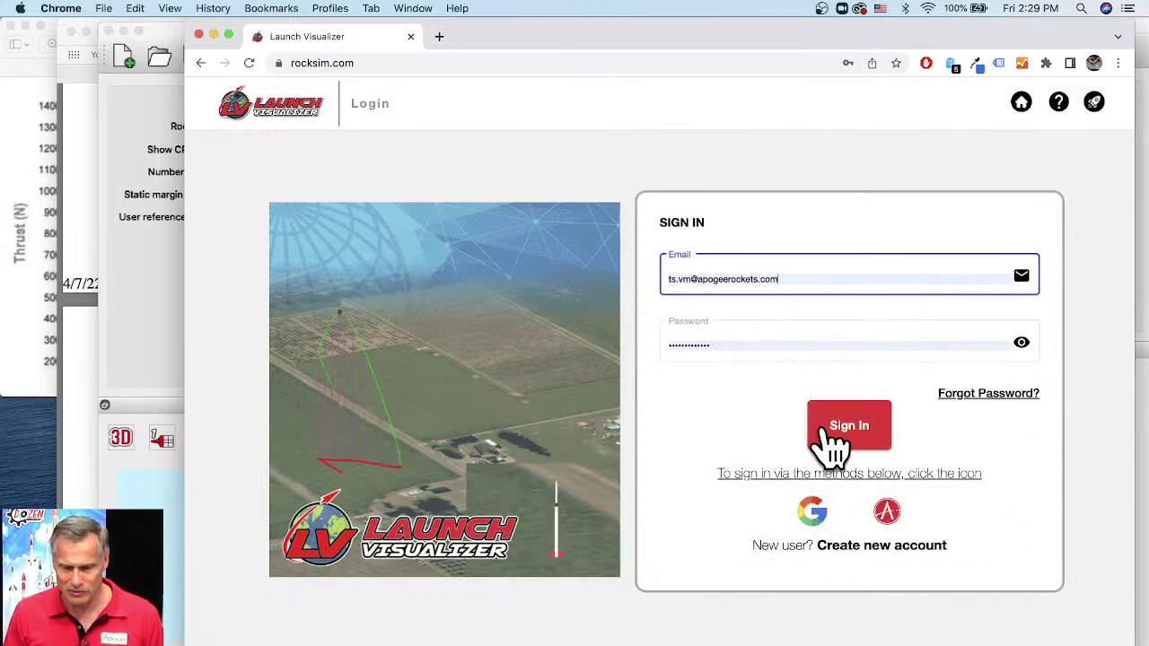
{"action": "left_click", "coordinate": [833, 440]}
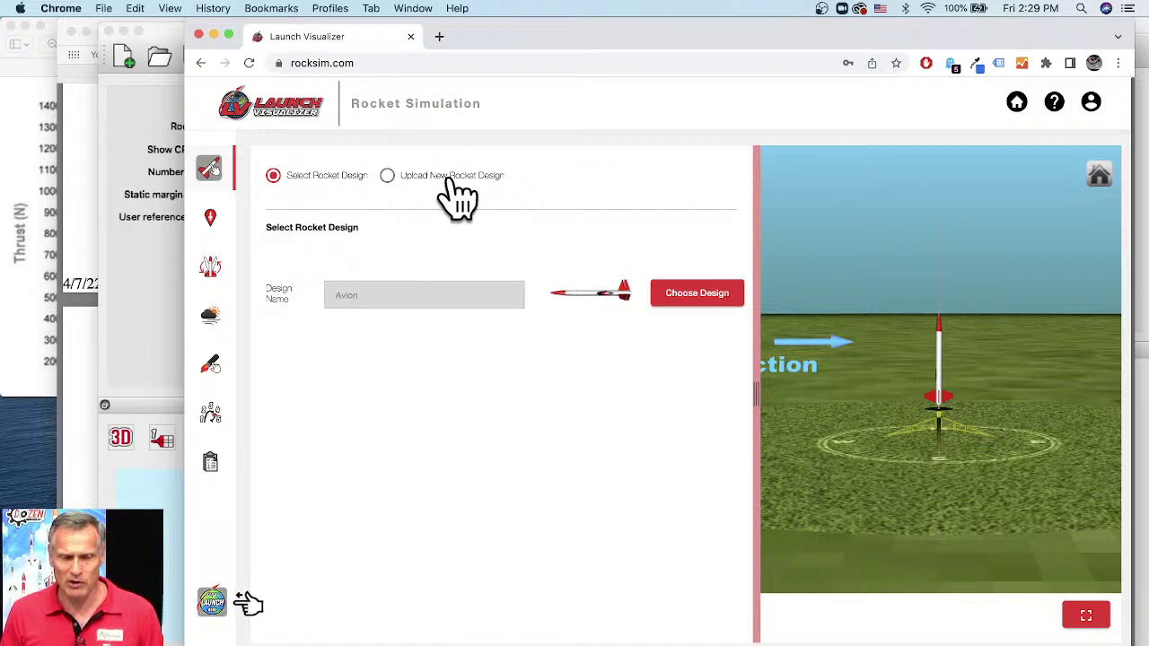
Start a new rocket design upload and choose Centuri_Jayhawk.rkt from the RockSim Designs folder.
{"action": "left_click", "coordinate": [387, 175]}
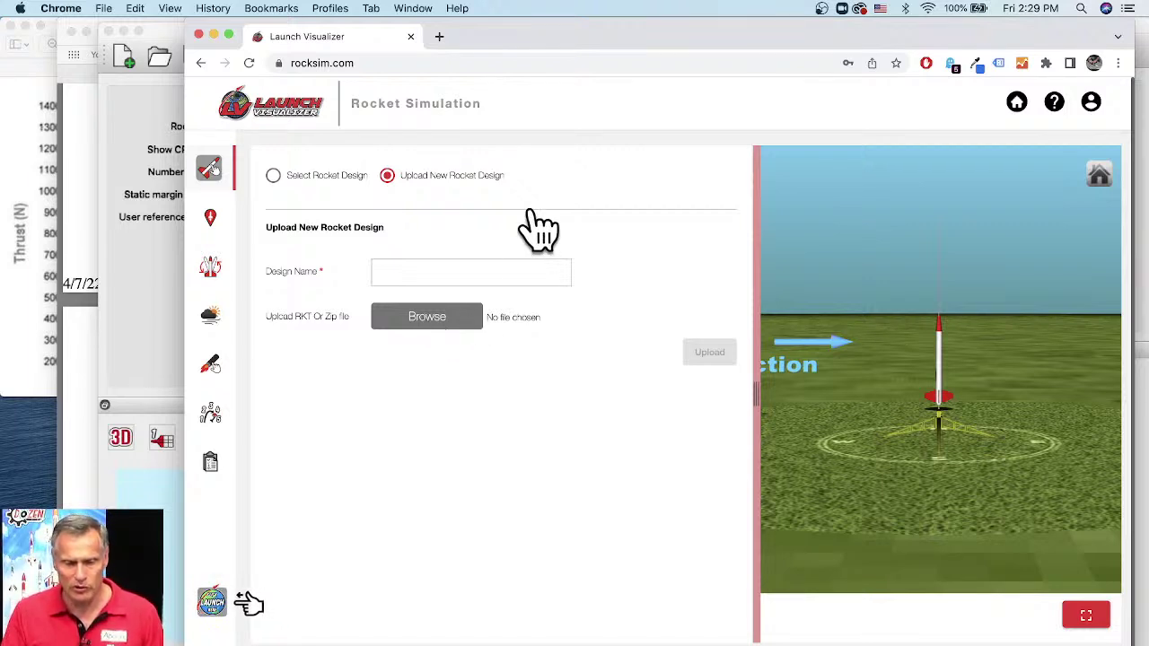
{"action": "left_click", "coordinate": [422, 317]}
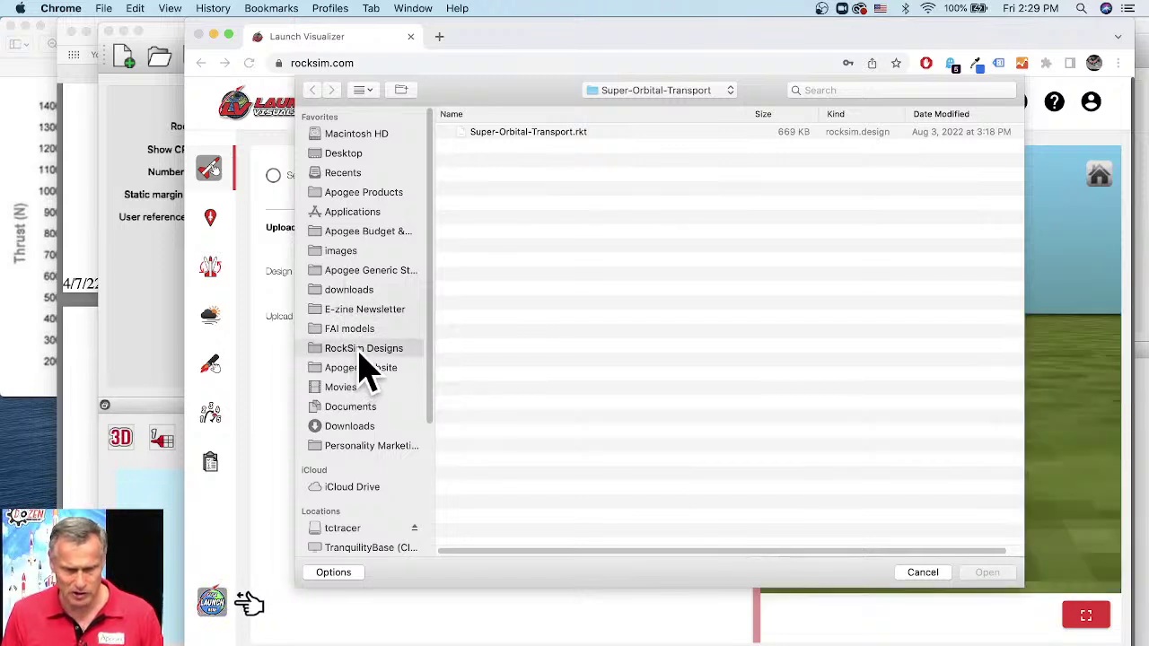
{"action": "left_click", "coordinate": [419, 350]}
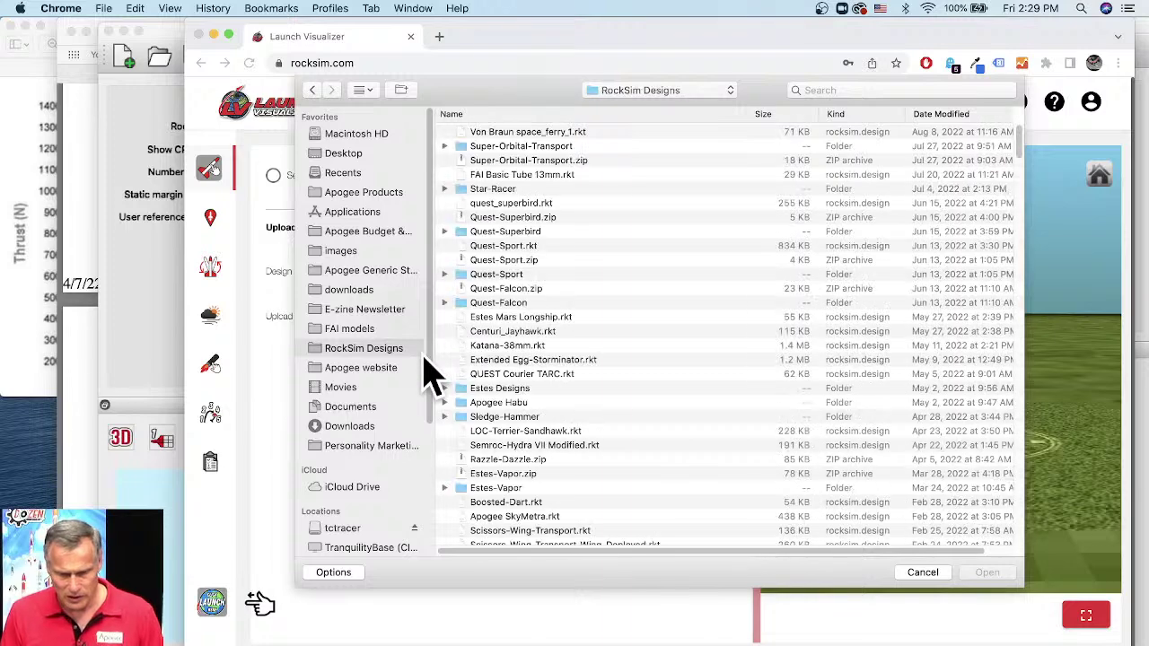
{"action": "left_click", "coordinate": [532, 335]}
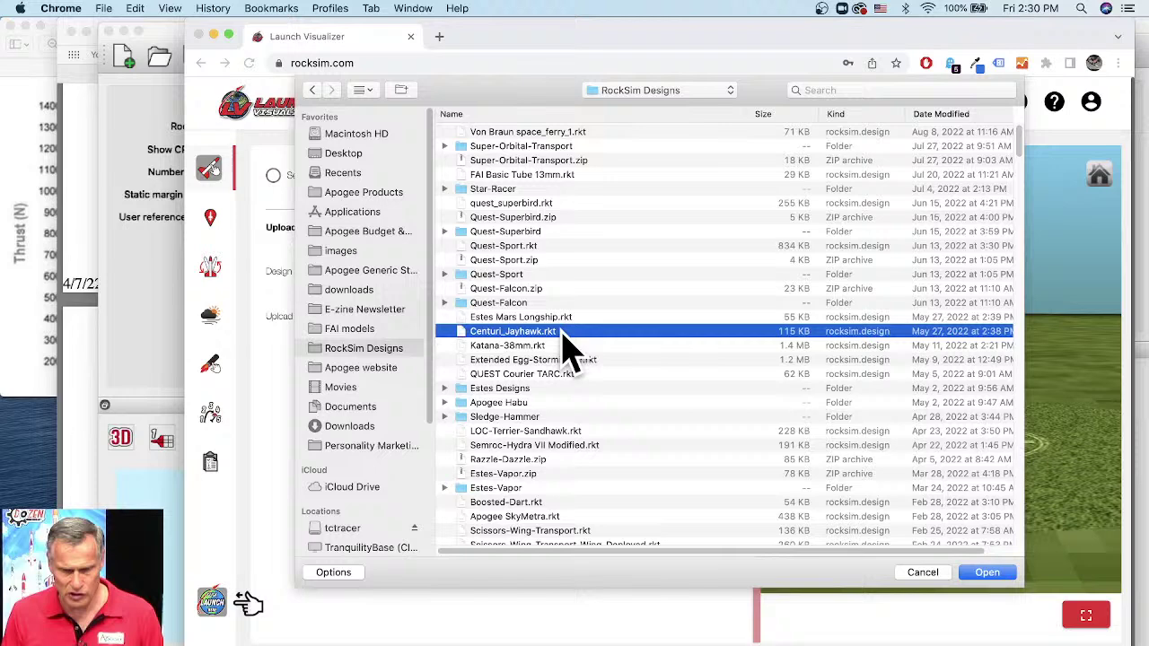
{"action": "left_click", "coordinate": [985, 573]}
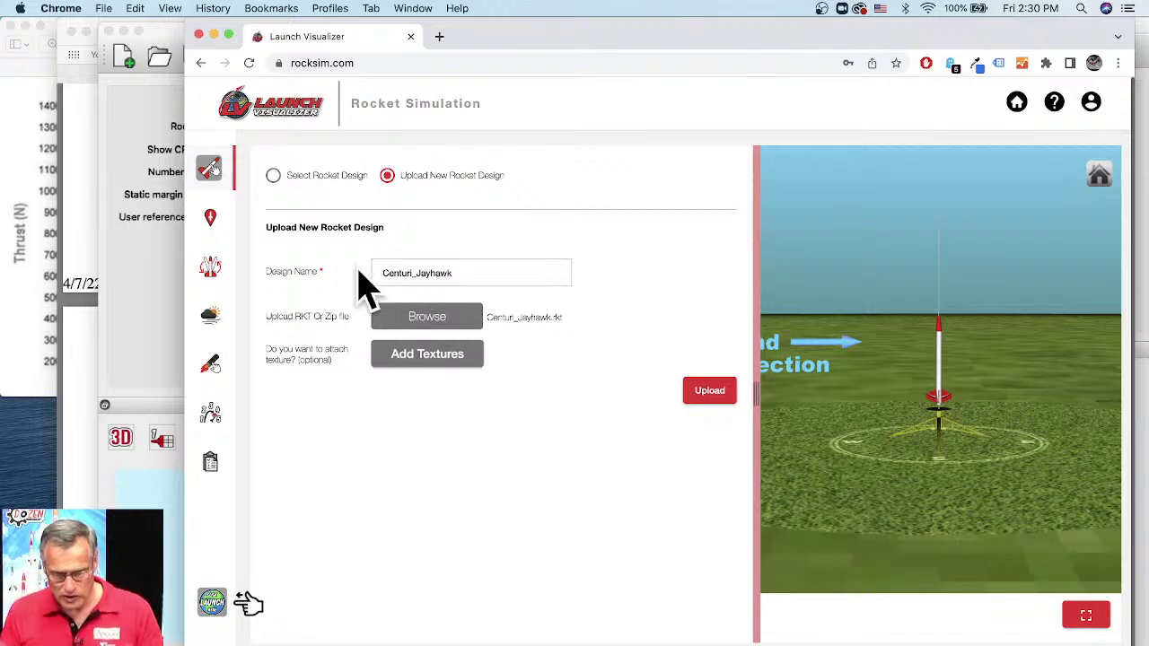
Change the design name to CenturiJayhawk, upload the design and acknowledge the result.
{"action": "left_click", "coordinate": [416, 273]}
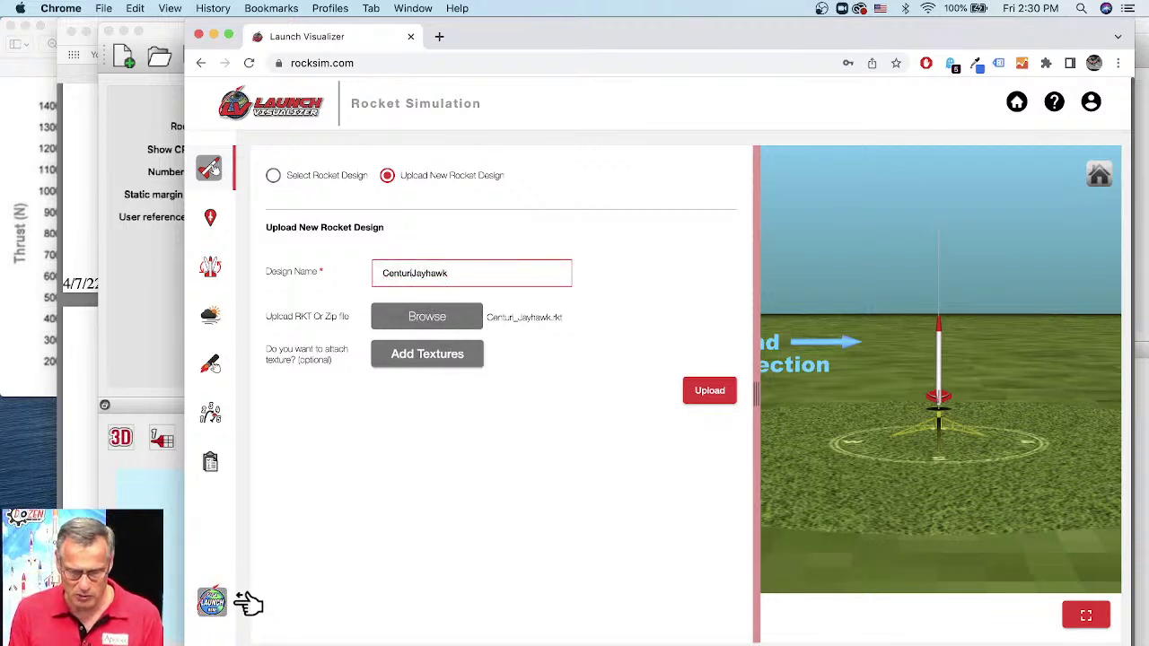
{"action": "left_click", "coordinate": [709, 392]}
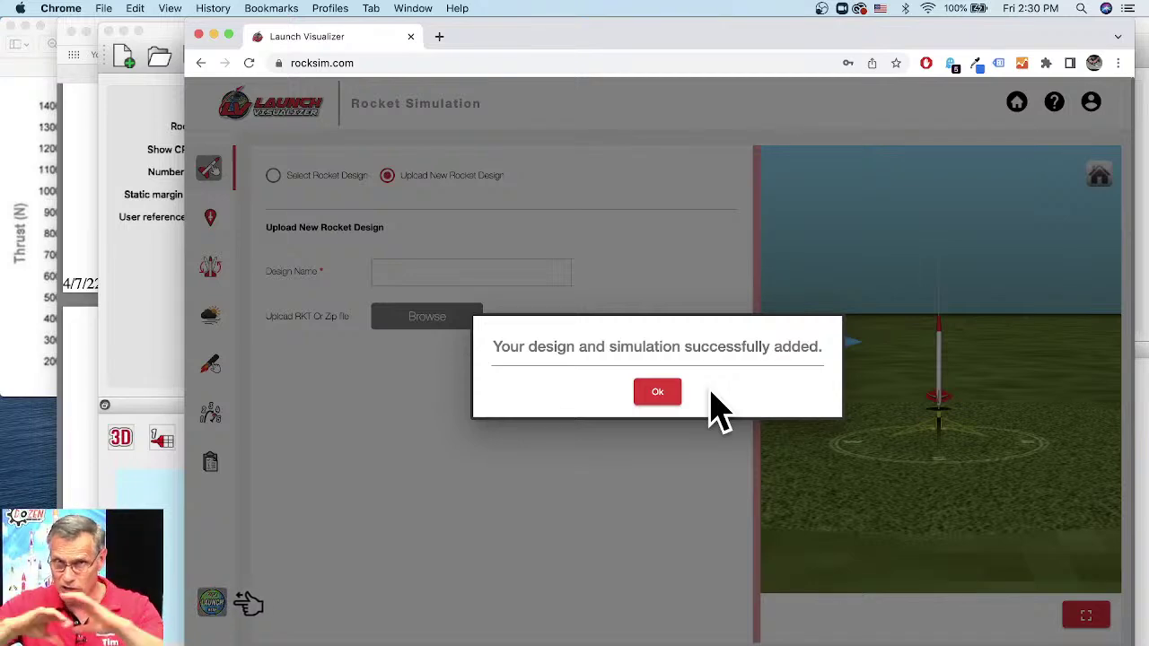
{"action": "left_click", "coordinate": [658, 395]}
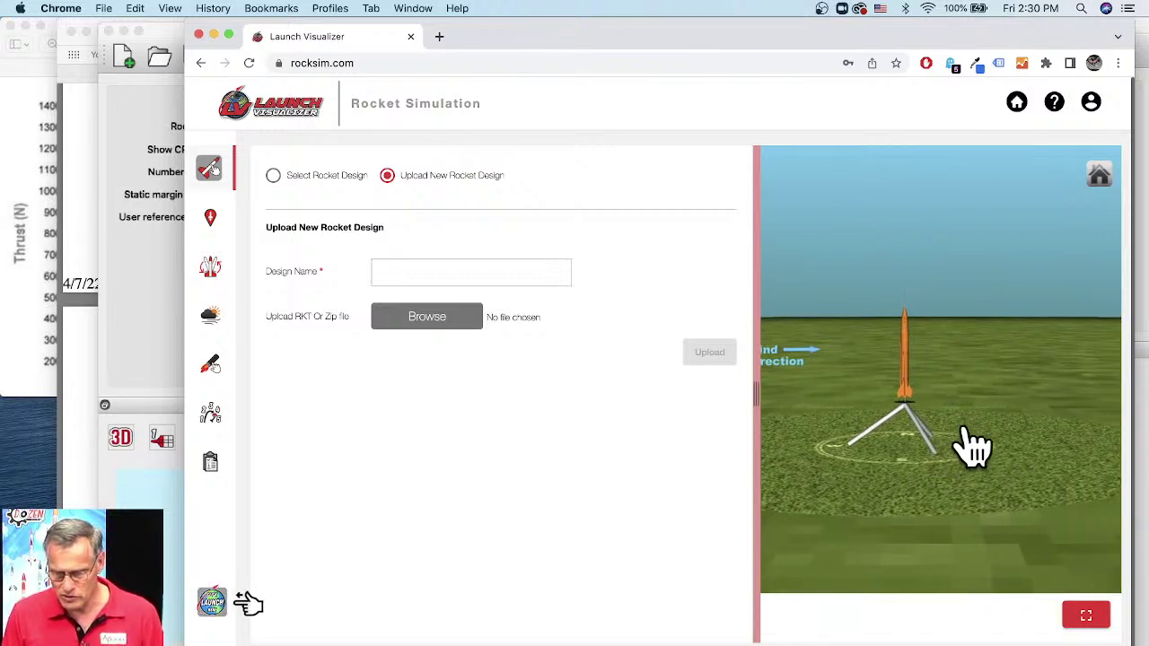
Examine the uploaded rocket on its launch pad up close in the 3D view.
{"action": "left_click_drag", "start_coordinate": [940, 467], "coordinate": [844, 458]}
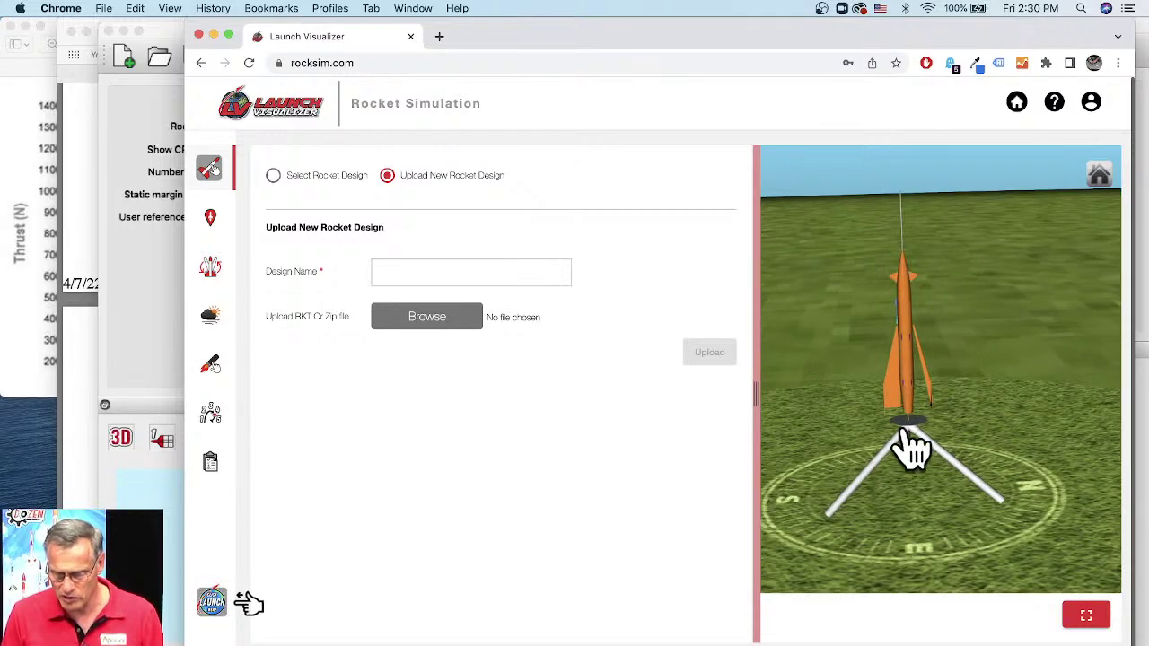
{"action": "scroll", "coordinate": [952, 456], "scroll_direction": "up", "scroll_amount": 2}
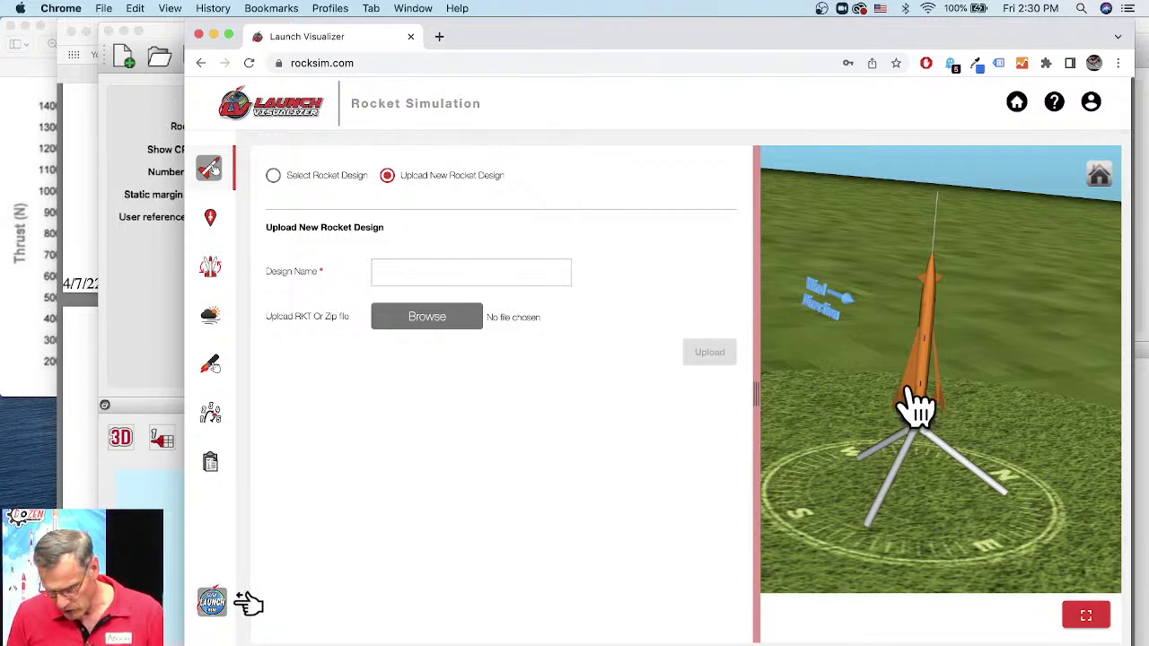
{"action": "scroll", "coordinate": [914, 405], "scroll_direction": "up", "scroll_amount": 4}
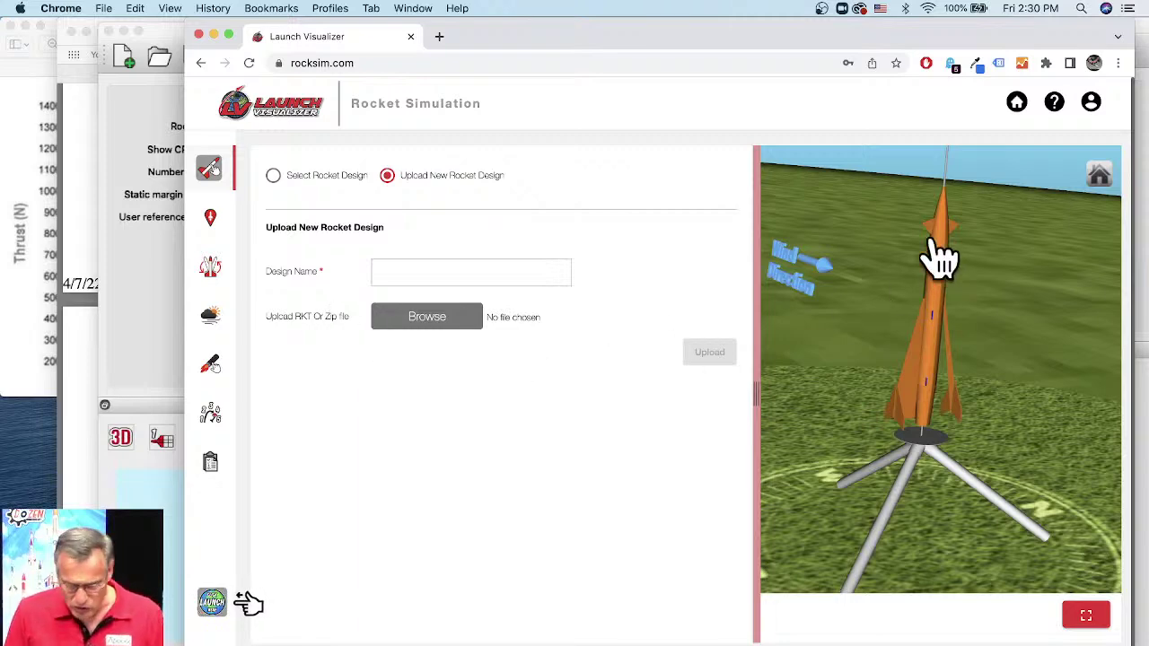
Open the launch site settings for the rocket and switch the site map to the 2D view.
{"action": "scroll", "coordinate": [938, 256], "scroll_direction": "up", "scroll_amount": 3}
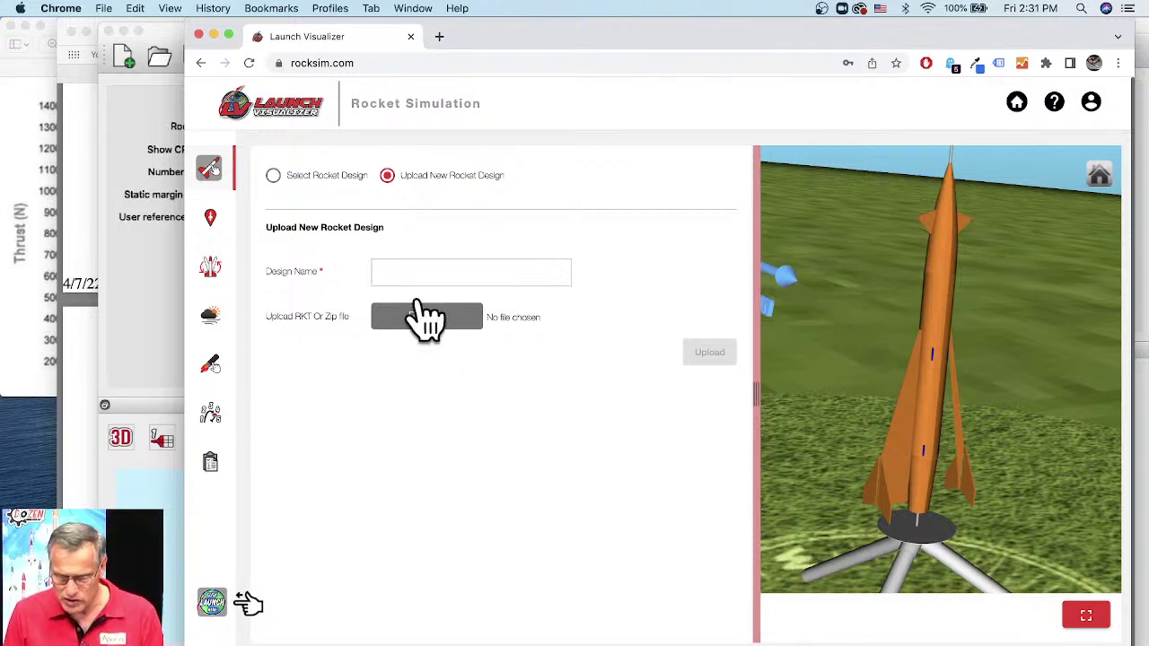
{"action": "left_click", "coordinate": [218, 231]}
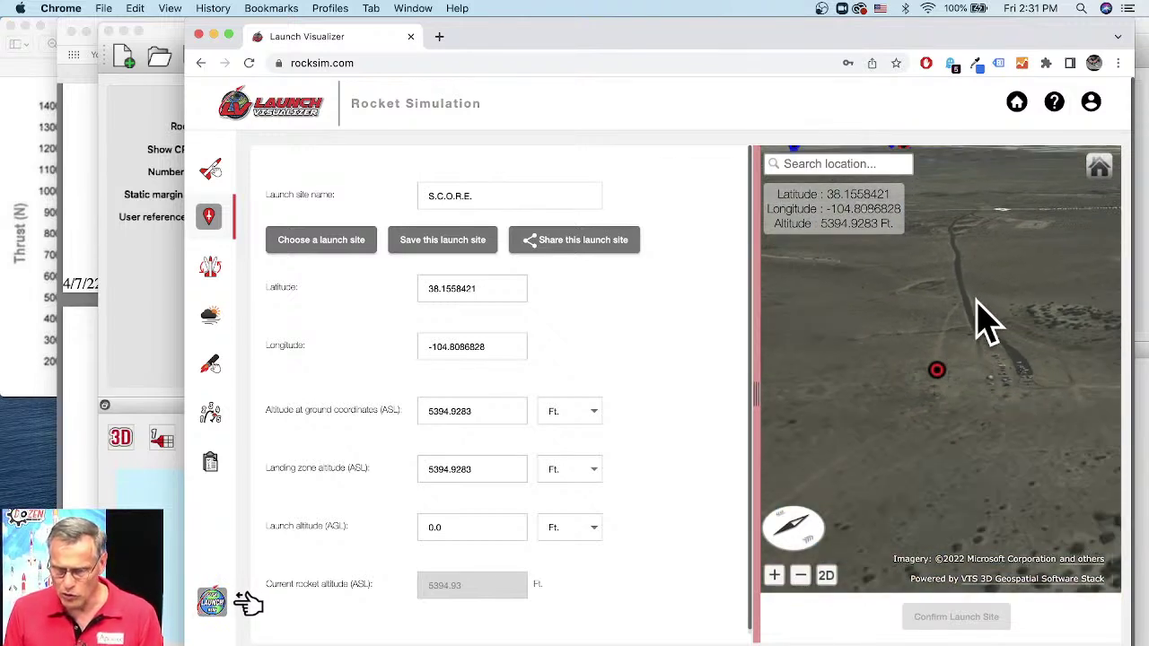
{"action": "left_click", "coordinate": [828, 576]}
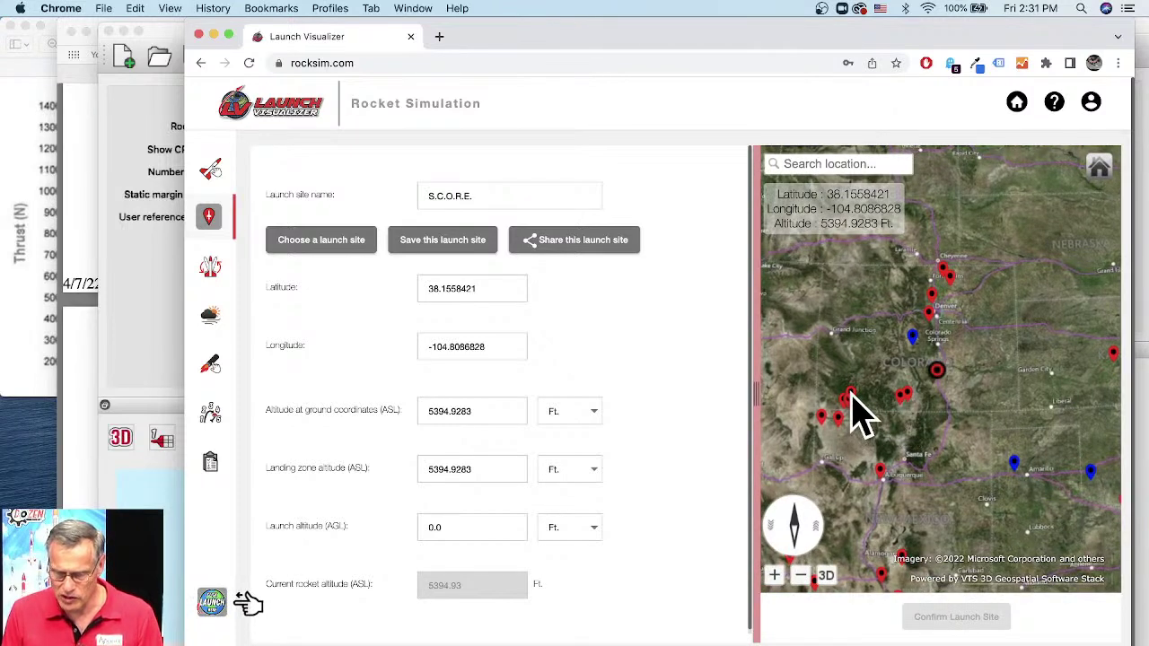
Place the launch site in the bare field southwest of the oval arena northwest of Amarillo, at about 35.5247, -102.2577, and confirm it.
{"action": "mouse_move", "coordinate": [852, 398]}
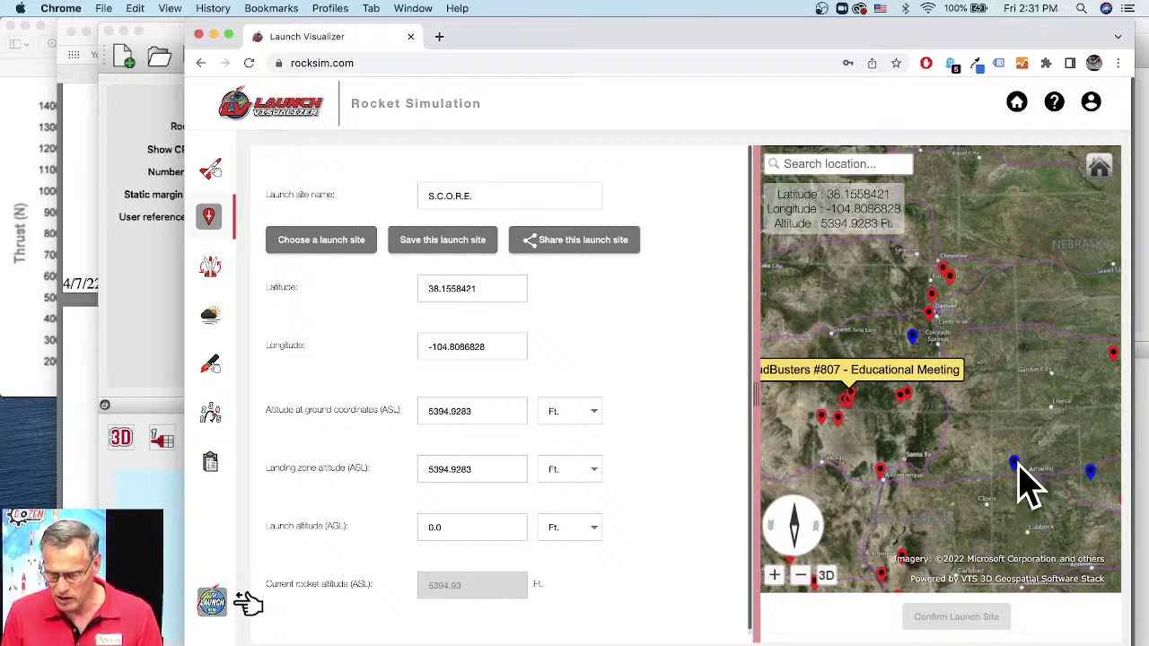
{"action": "mouse_move", "coordinate": [1018, 464]}
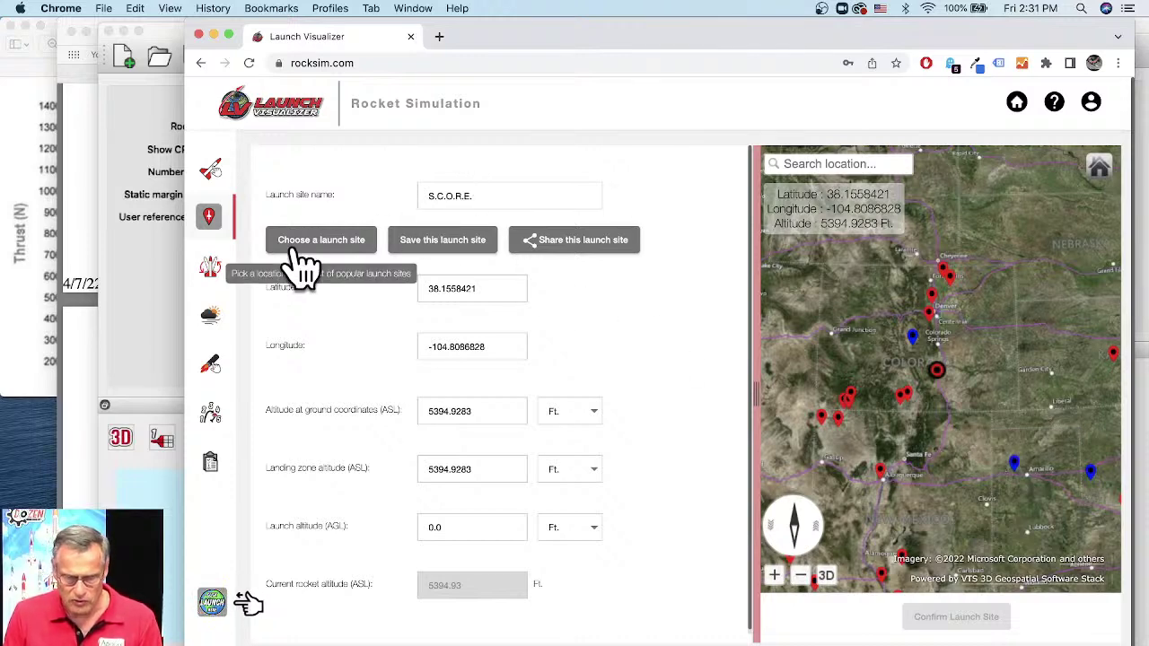
{"action": "left_click", "coordinate": [1015, 463]}
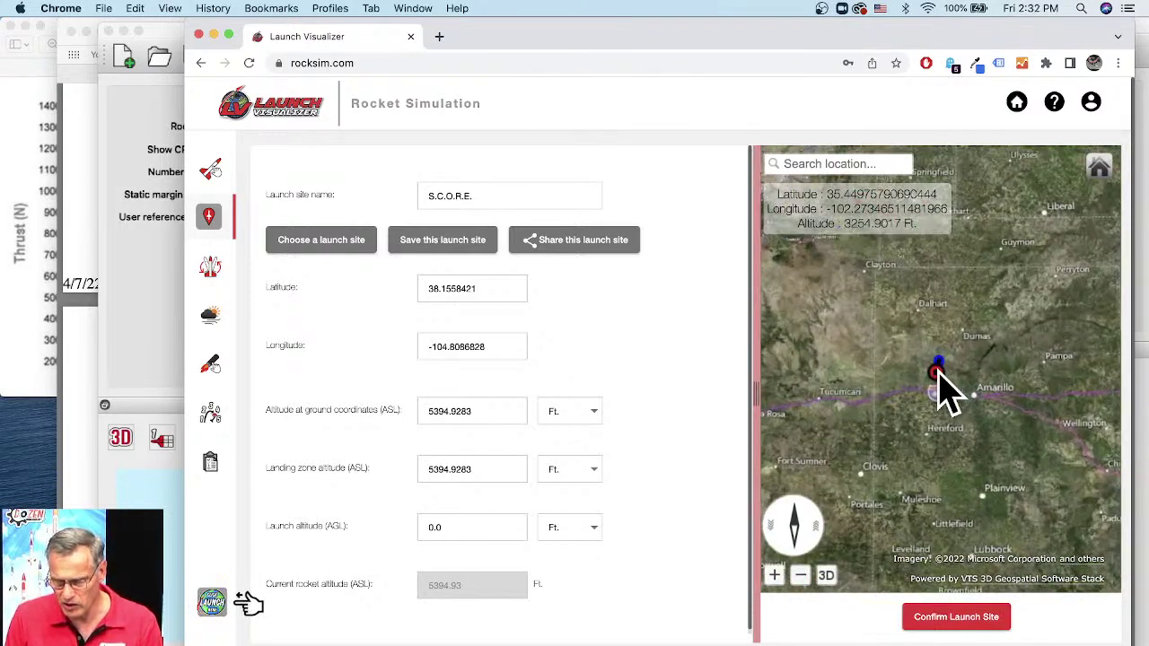
{"action": "scroll", "coordinate": [938, 377], "scroll_direction": "up", "scroll_amount": 2}
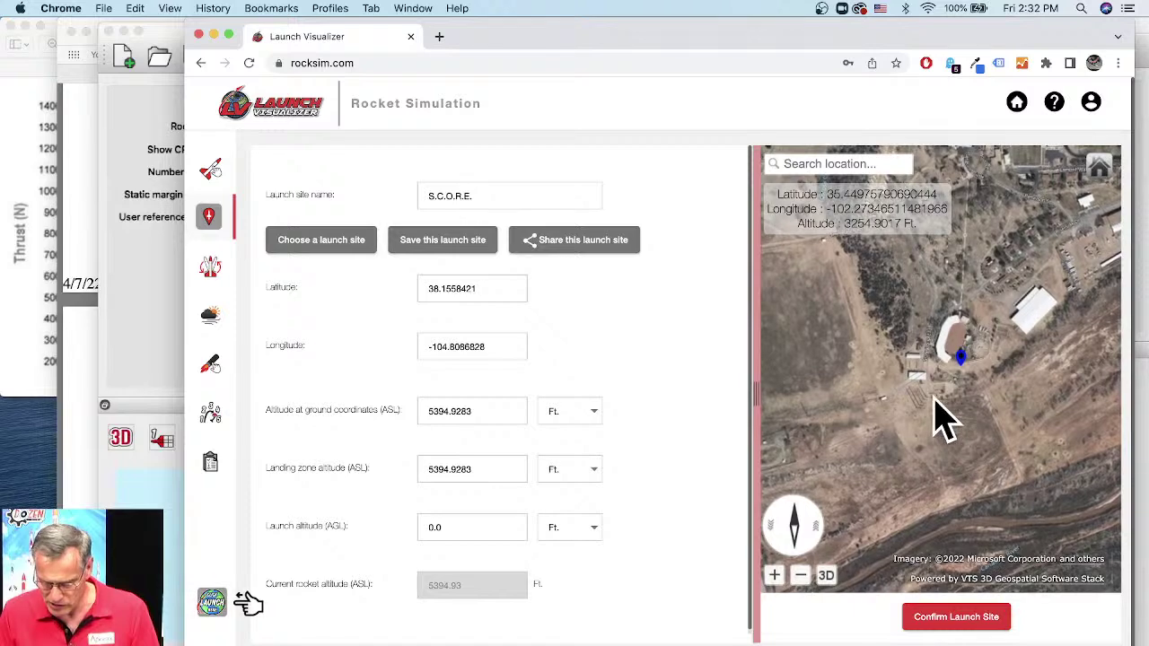
{"action": "scroll", "coordinate": [959, 368], "scroll_direction": "up", "scroll_amount": 3}
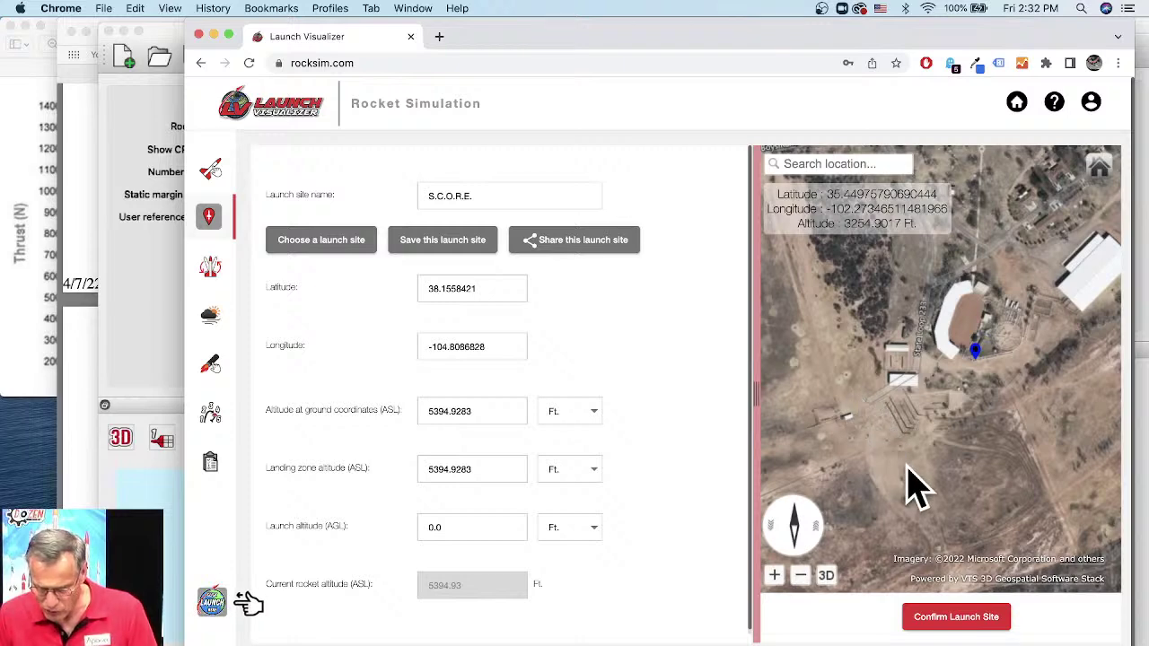
{"action": "left_click", "coordinate": [905, 478]}
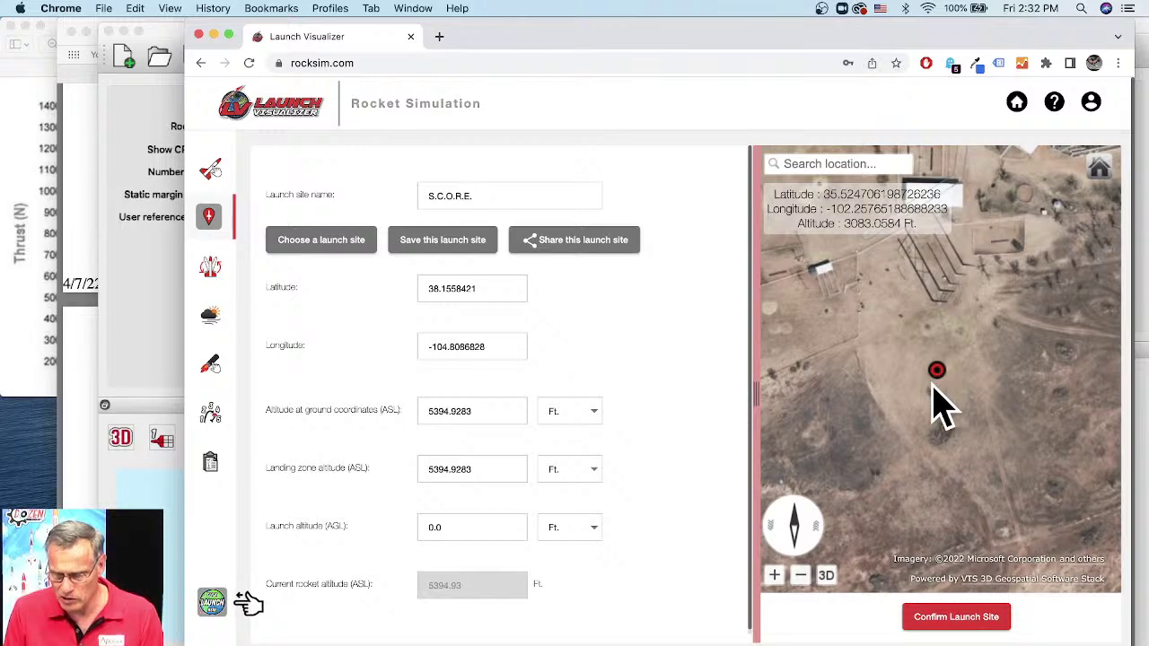
{"action": "left_click", "coordinate": [966, 627]}
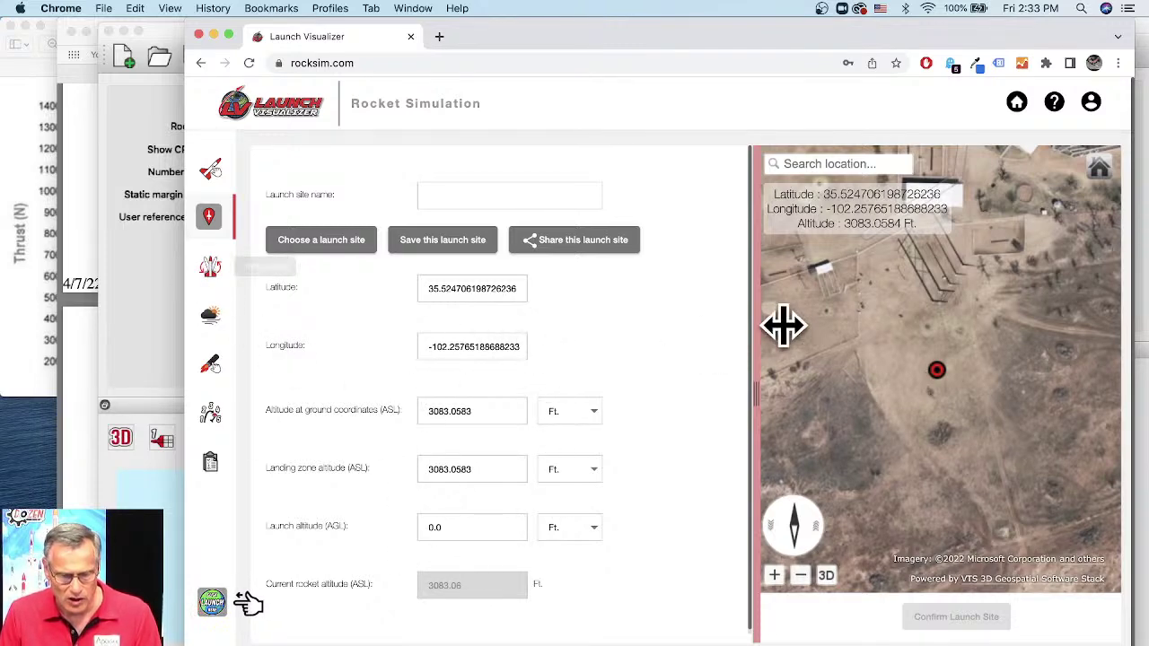
Relocate the launch site to the open ground just north of the Canadian River and confirm it.
{"action": "scroll", "coordinate": [997, 413], "scroll_direction": "down", "scroll_amount": 3}
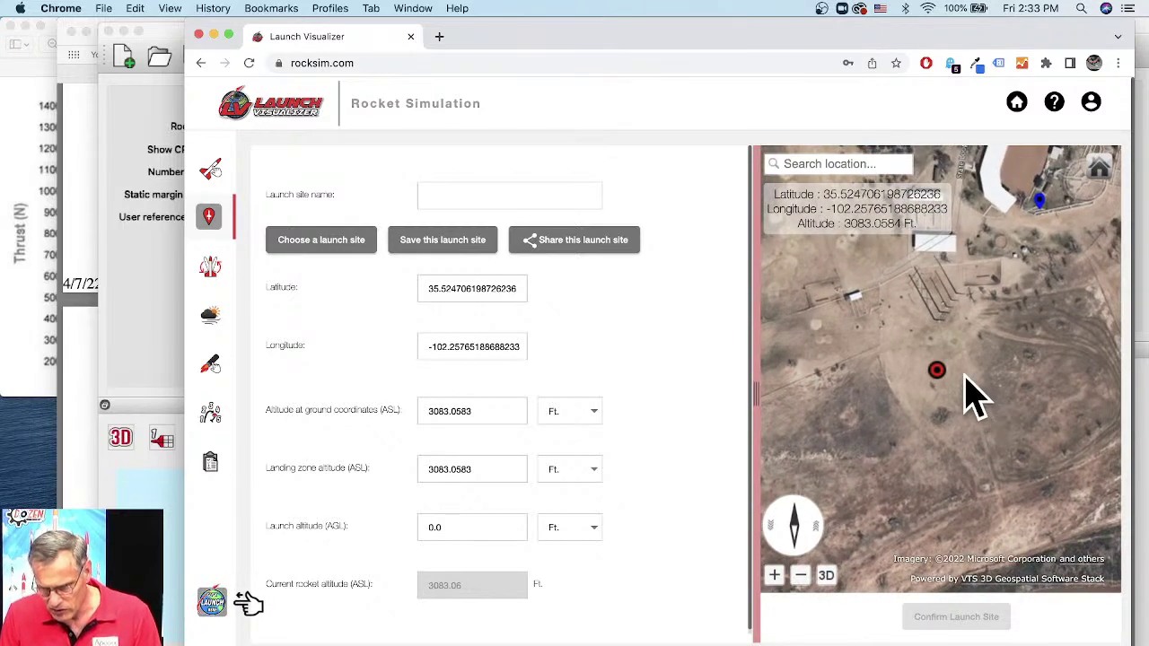
{"action": "scroll", "coordinate": [956, 341], "scroll_direction": "up", "scroll_amount": 3}
{"action": "mouse_move", "coordinate": [956, 336]}
{"action": "left_mouse_down"}
{"action": "mouse_move", "coordinate": [957, 380]}
{"action": "mouse_move", "coordinate": [942, 385]}
{"action": "left_mouse_up"}
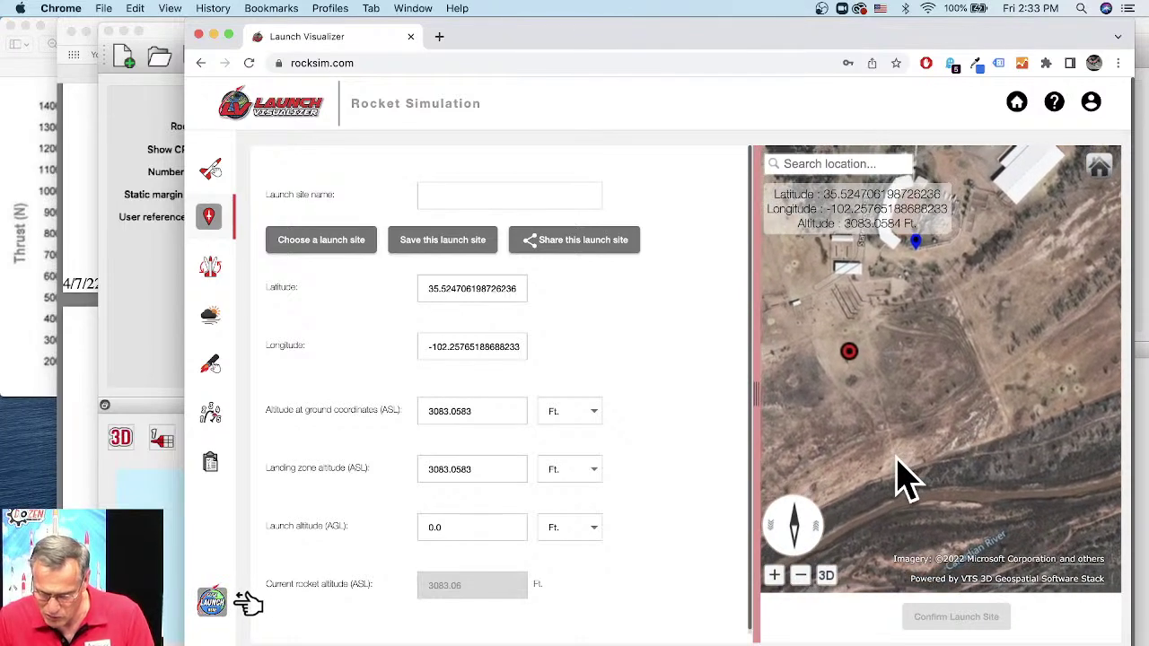
{"action": "left_click", "coordinate": [897, 460]}
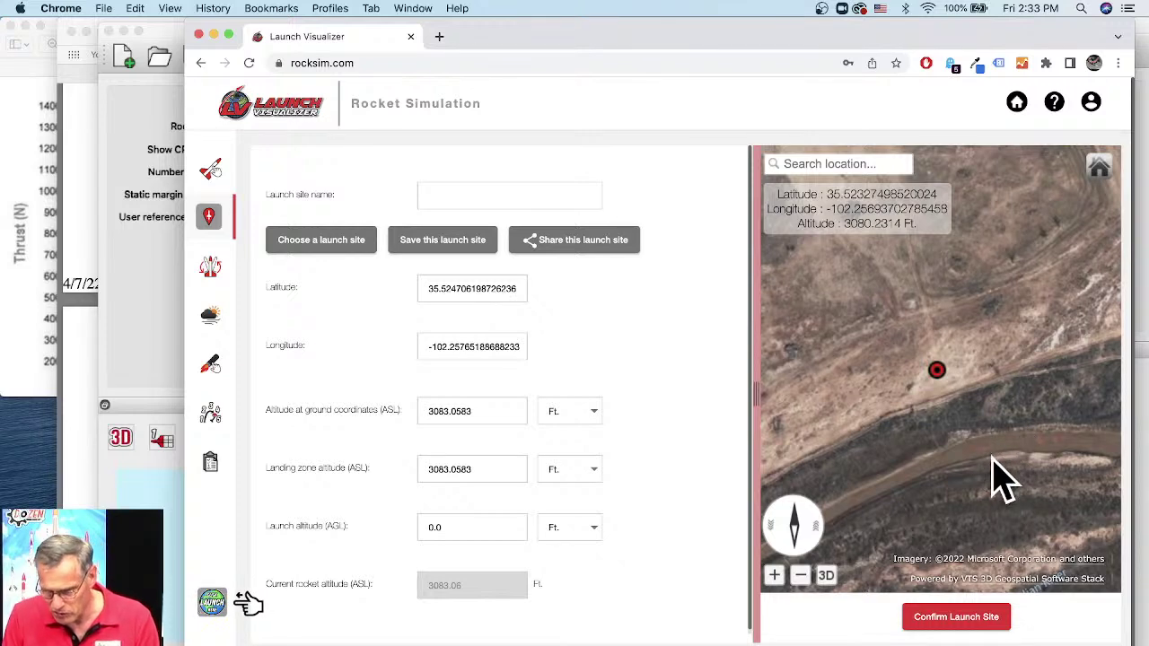
{"action": "left_click", "coordinate": [966, 616]}
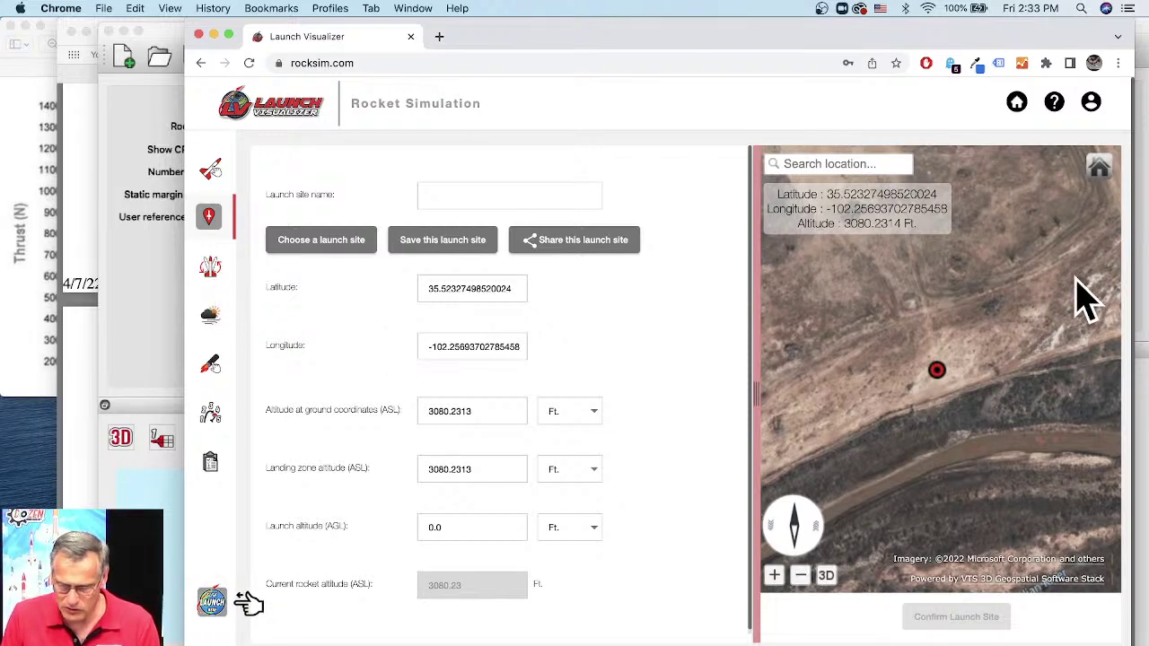
Set the launch guide azimuth to about 95 degrees and the launch angle from vertical to about 18 degrees.
{"action": "left_click", "coordinate": [212, 270]}
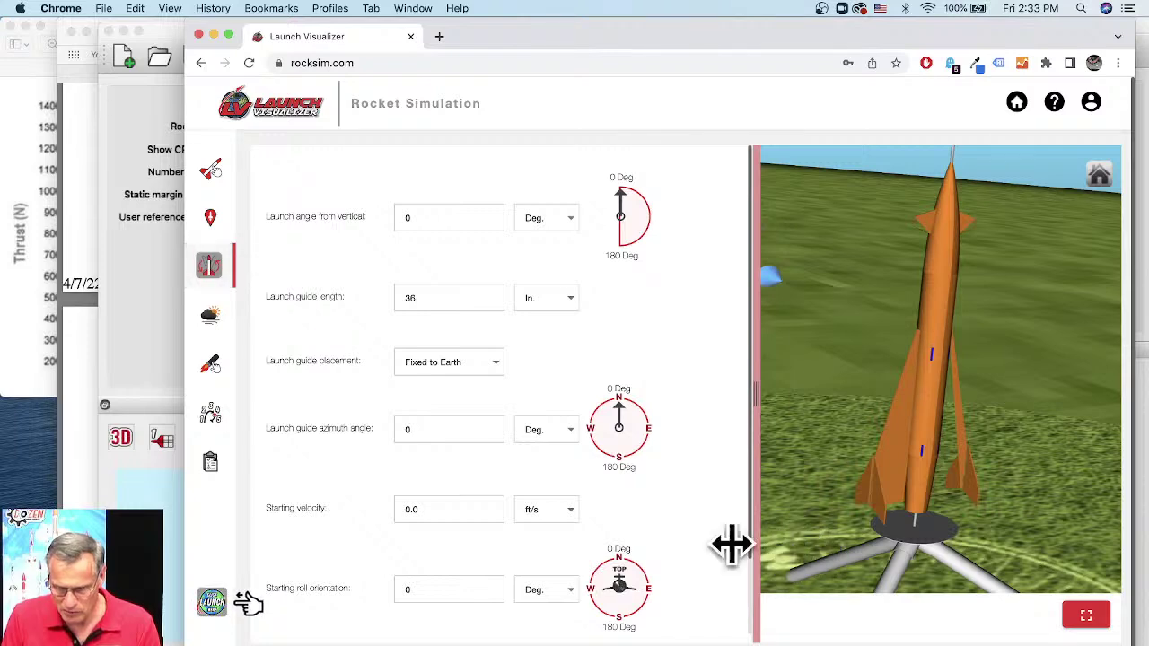
{"action": "left_click_drag", "start_coordinate": [620, 403], "coordinate": [654, 432]}
{"action": "mouse_move", "coordinate": [621, 195]}
{"action": "left_mouse_down"}
{"action": "mouse_move", "coordinate": [634, 218]}
{"action": "mouse_move", "coordinate": [631, 200]}
{"action": "left_mouse_up"}
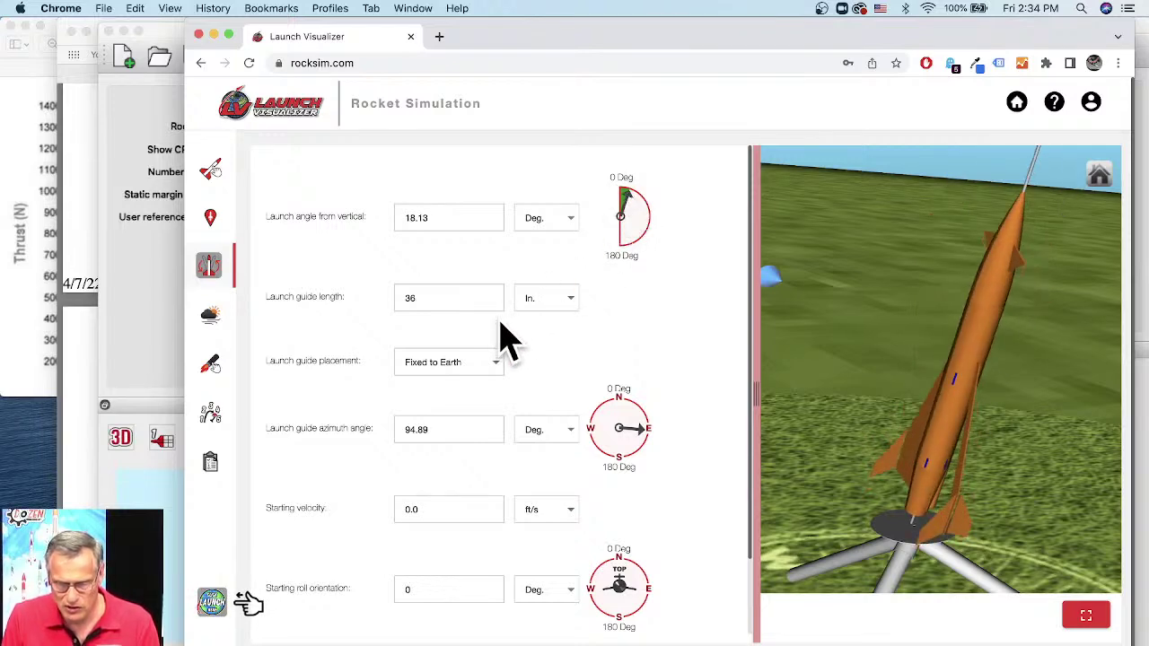
Load the Aerotech E28T engine into the 24 mm motor tube with a 7-second ejection delay.
{"action": "left_click", "coordinate": [210, 366]}
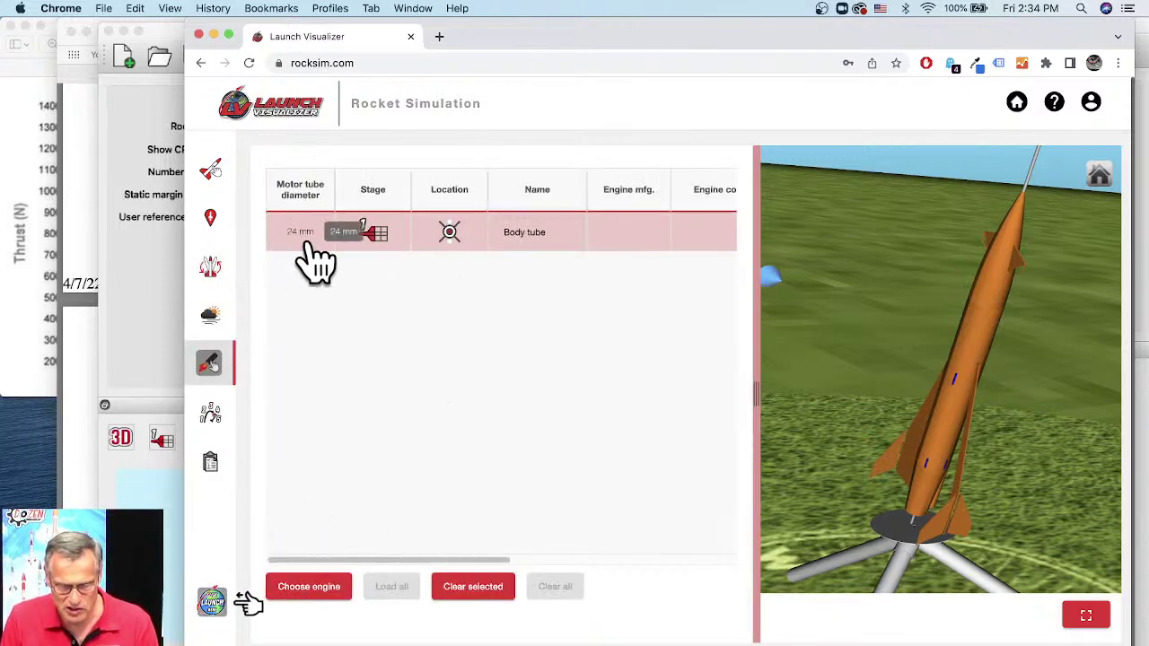
{"action": "left_click", "coordinate": [323, 593]}
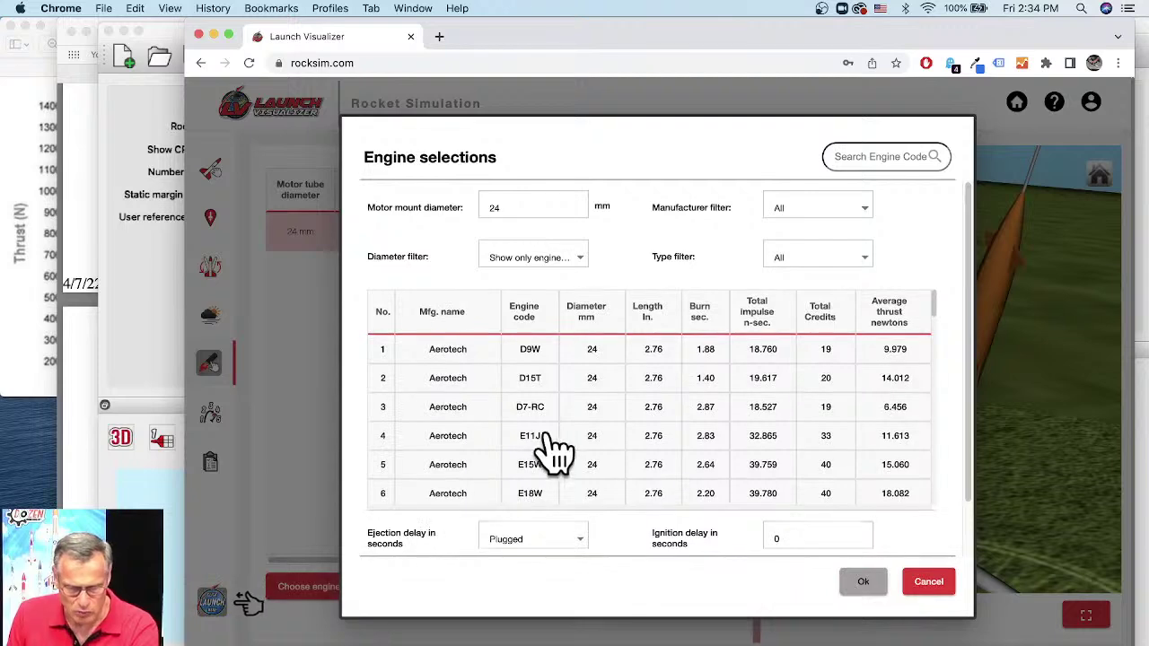
{"action": "scroll", "coordinate": [557, 445], "scroll_direction": "down", "scroll_amount": 3}
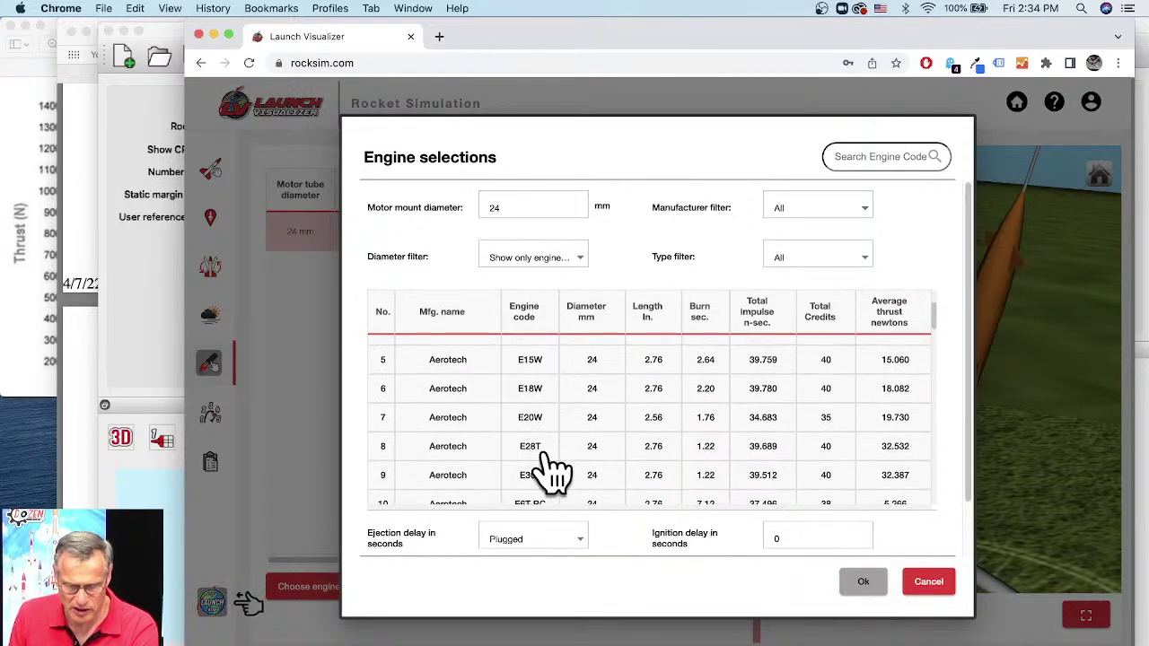
{"action": "left_click", "coordinate": [528, 449]}
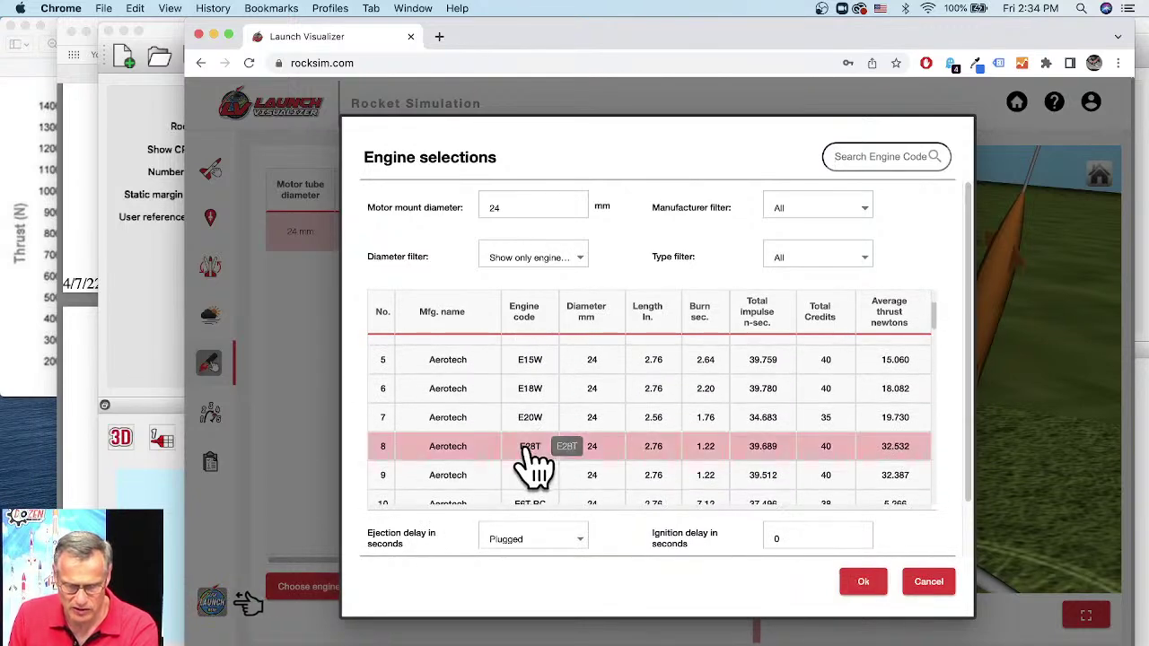
{"action": "left_click", "coordinate": [572, 539]}
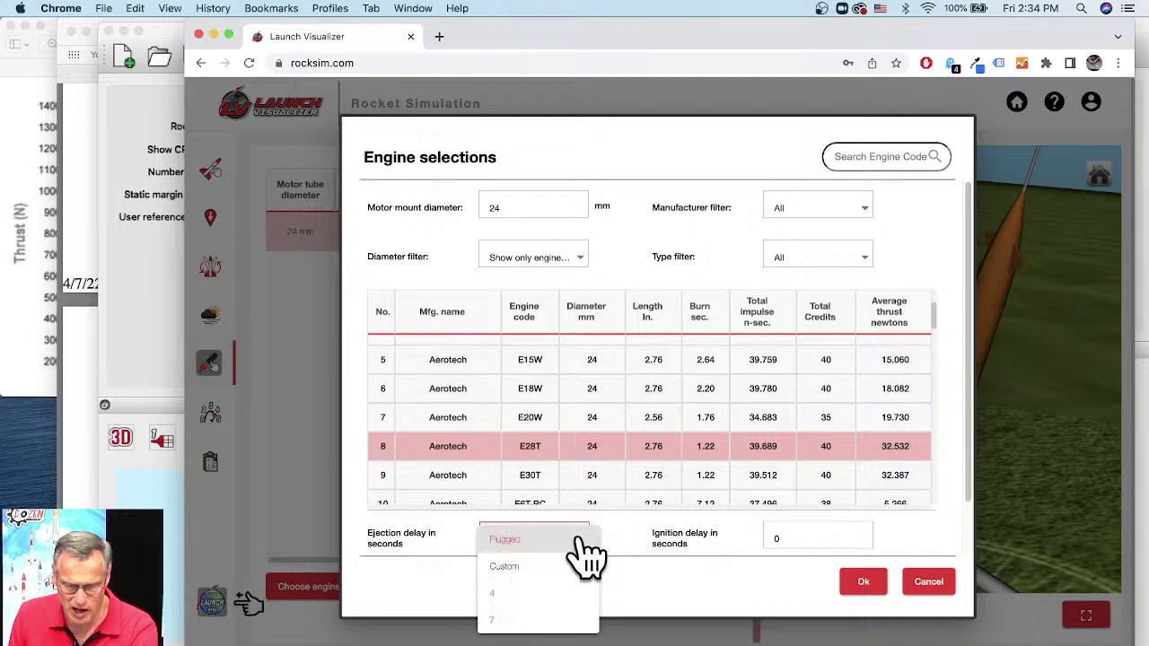
{"action": "left_click", "coordinate": [516, 620]}
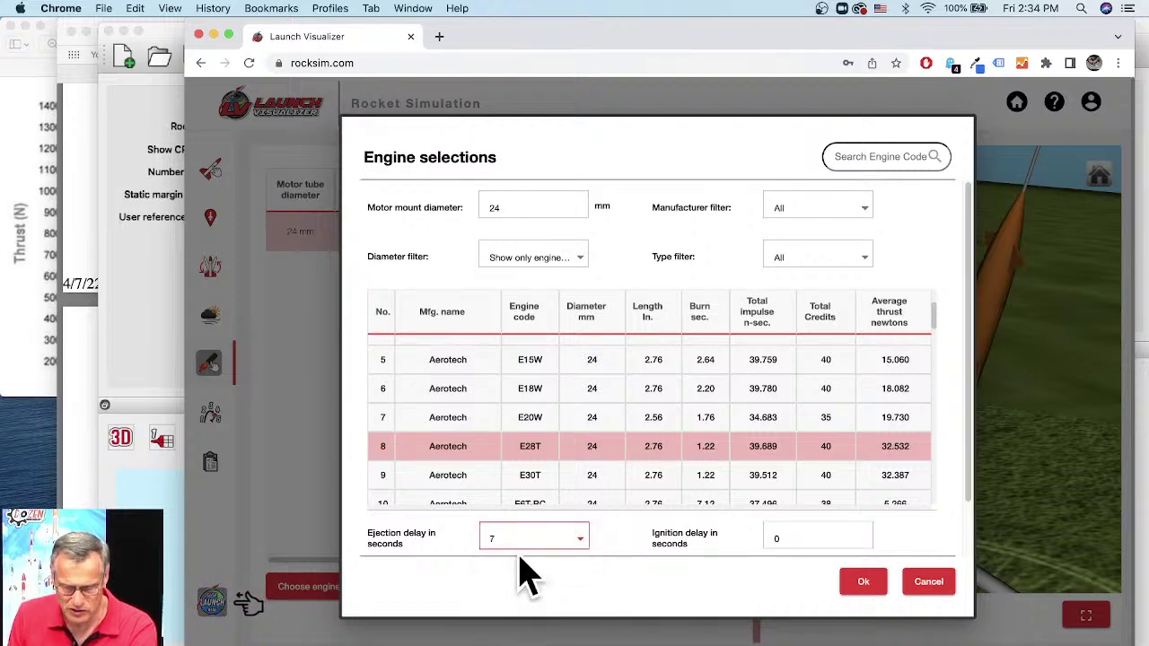
{"action": "left_click", "coordinate": [867, 589]}
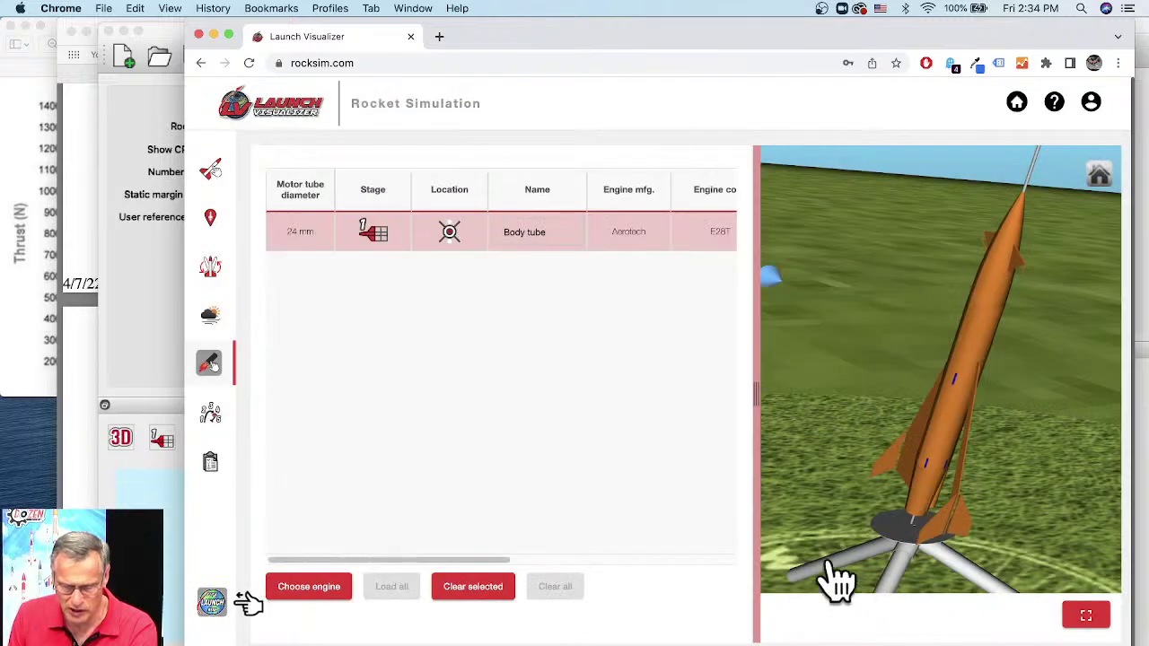
Review the parachute's deployment event settings and run the flight simulation.
{"action": "left_click", "coordinate": [211, 415]}
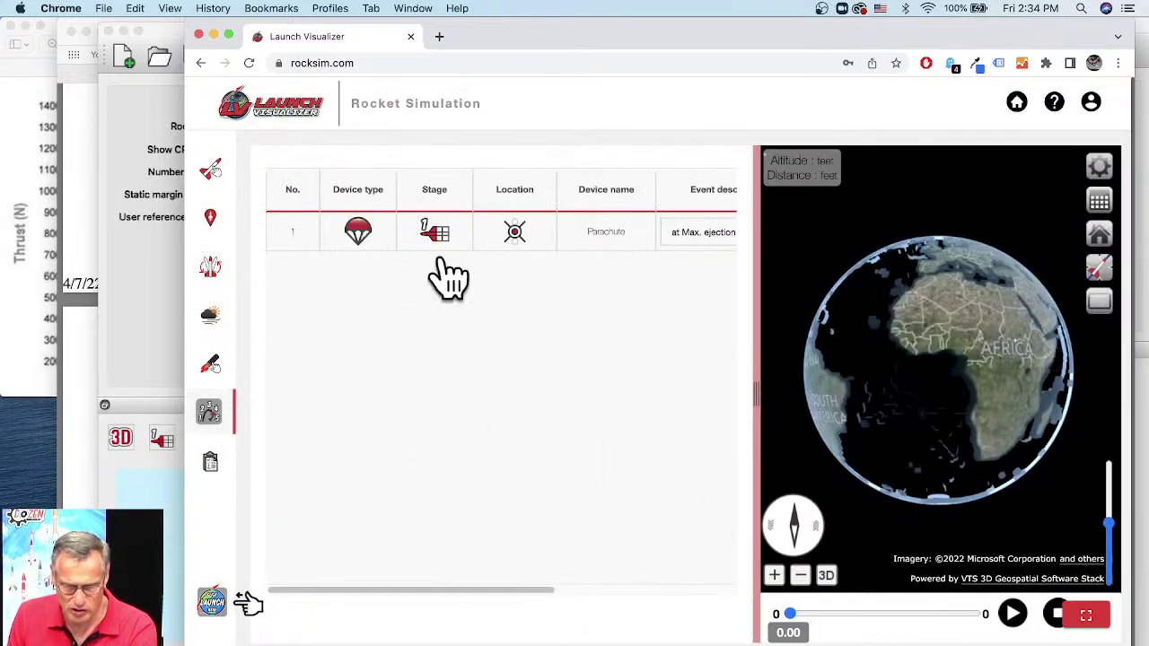
{"action": "left_click_drag", "start_coordinate": [456, 590], "coordinate": [669, 592]}
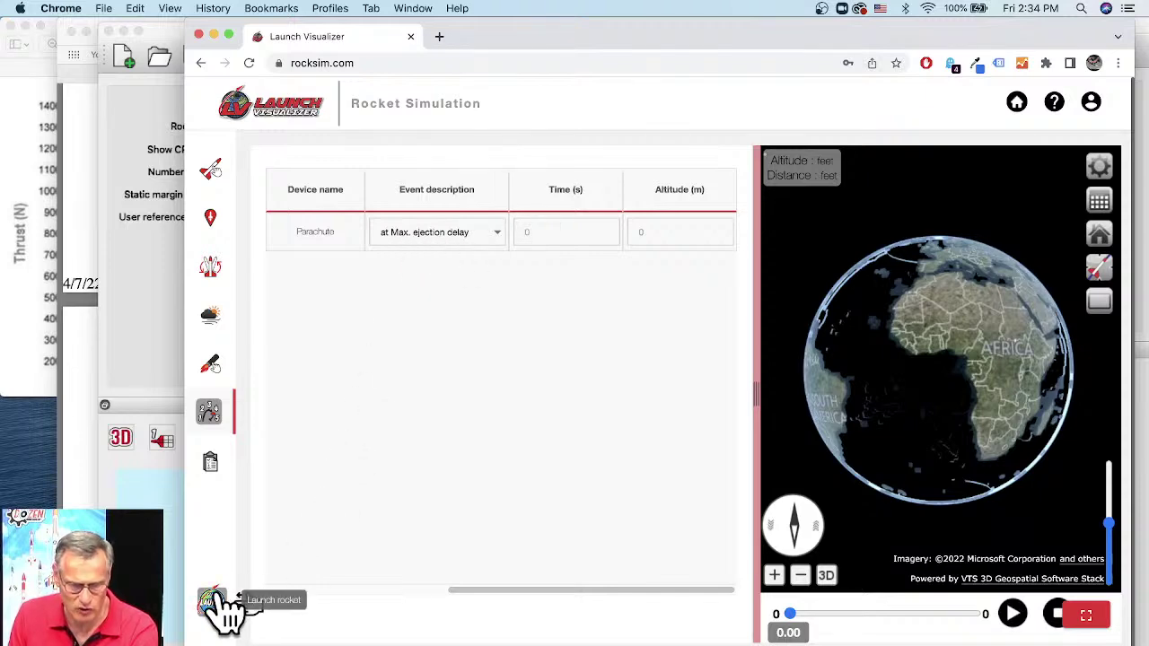
{"action": "left_click", "coordinate": [224, 600]}
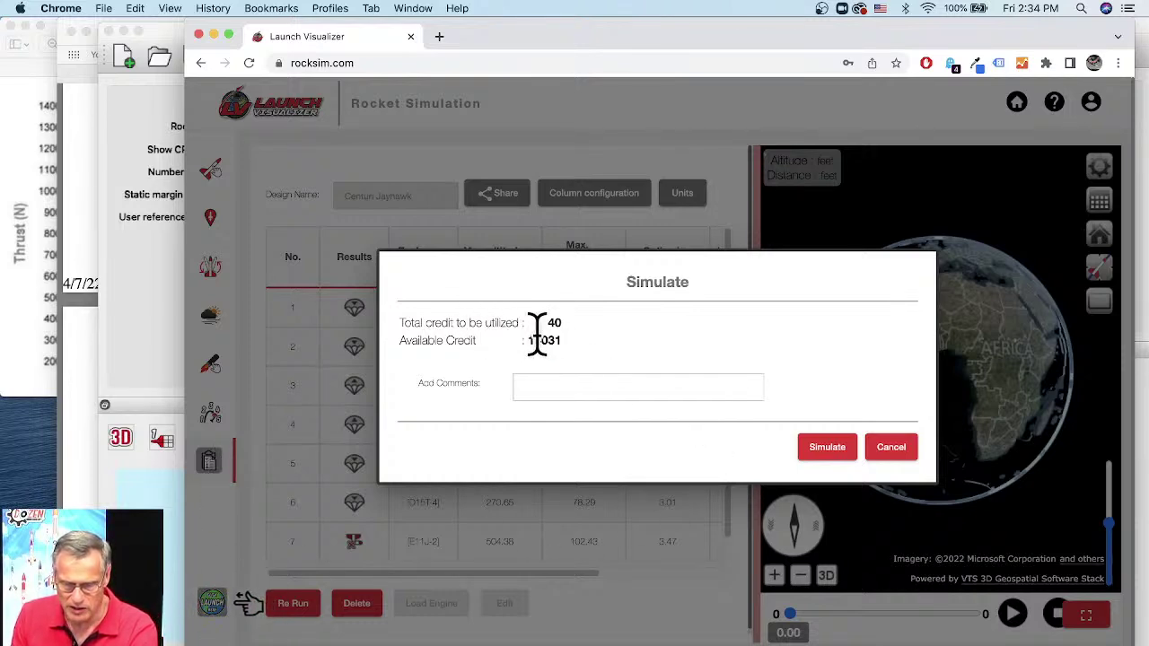
{"action": "left_click", "coordinate": [826, 449]}
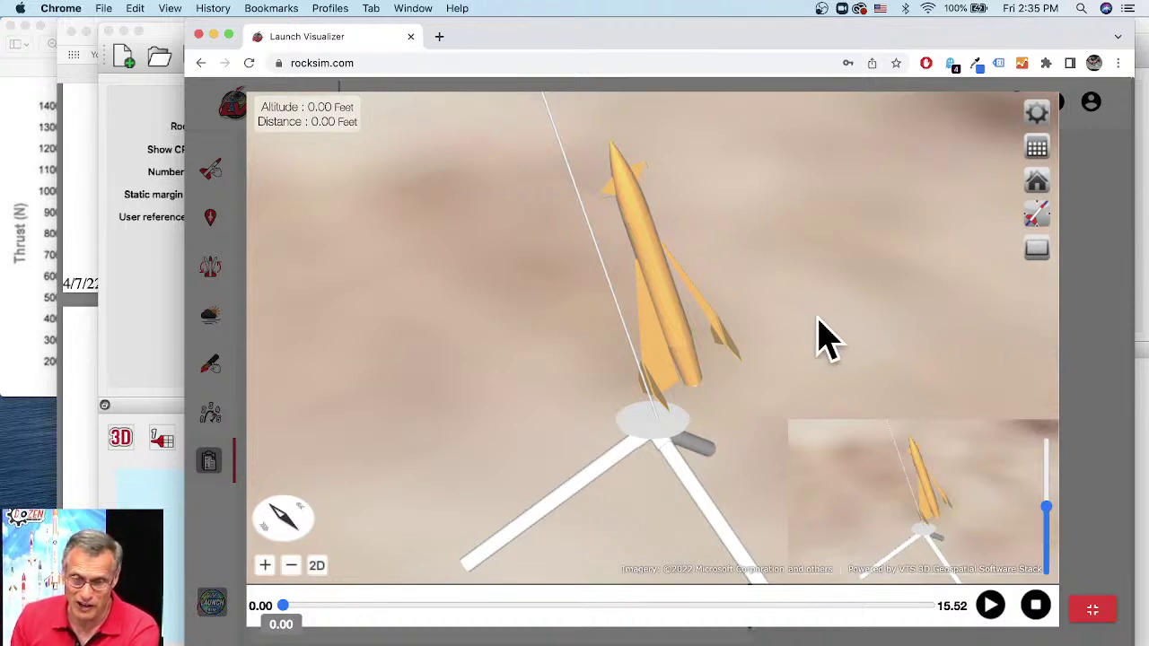
Quit the Mail application running in the background.
{"action": "scroll", "coordinate": [762, 289], "scroll_direction": "down", "scroll_amount": 5}
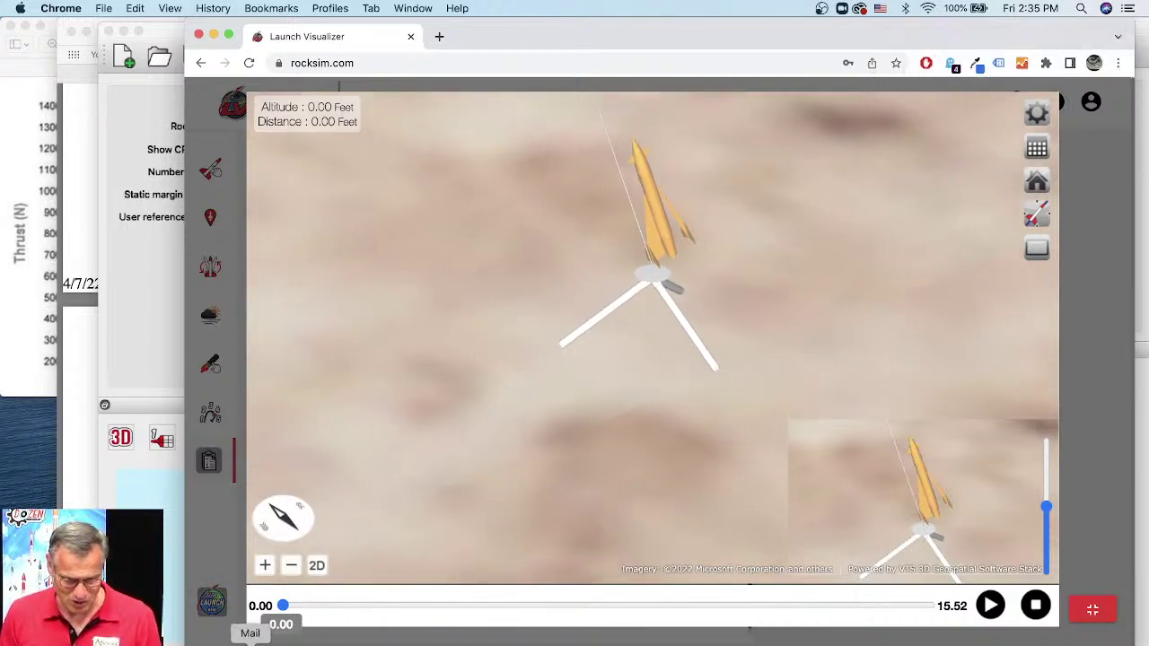
{"action": "right_click", "coordinate": [257, 641]}
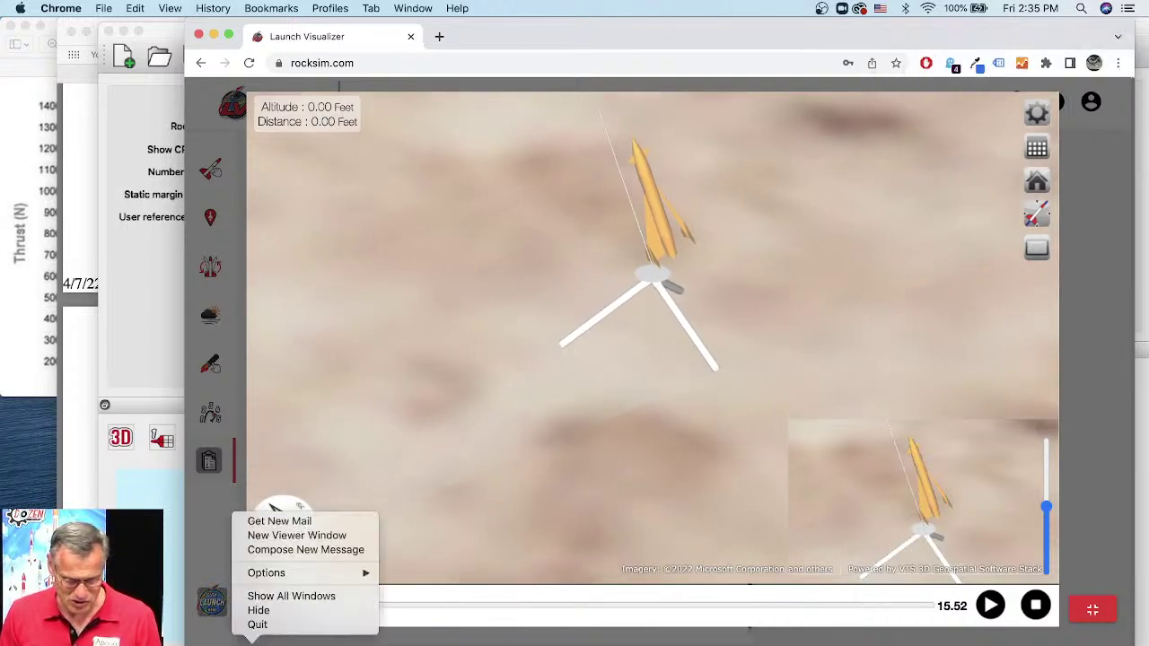
{"action": "left_click", "coordinate": [262, 625]}
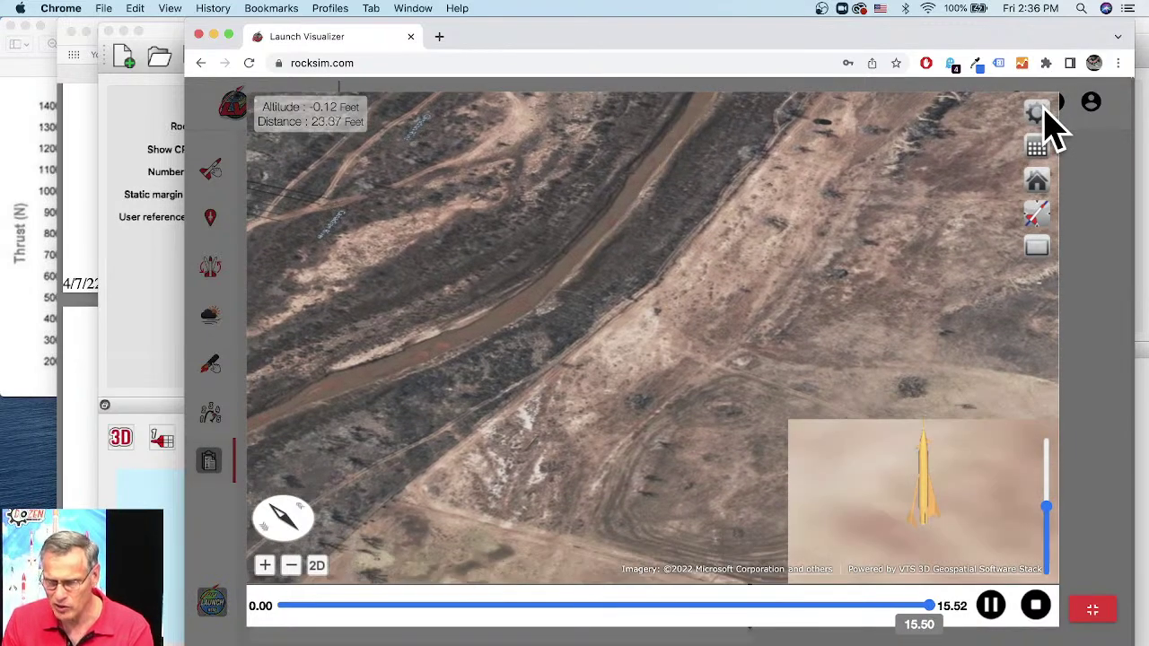
Show the apogee point, sustainer trajectory path, ground track and extruded flight path in the flight profile preferences.
{"action": "left_click", "coordinate": [1042, 117]}
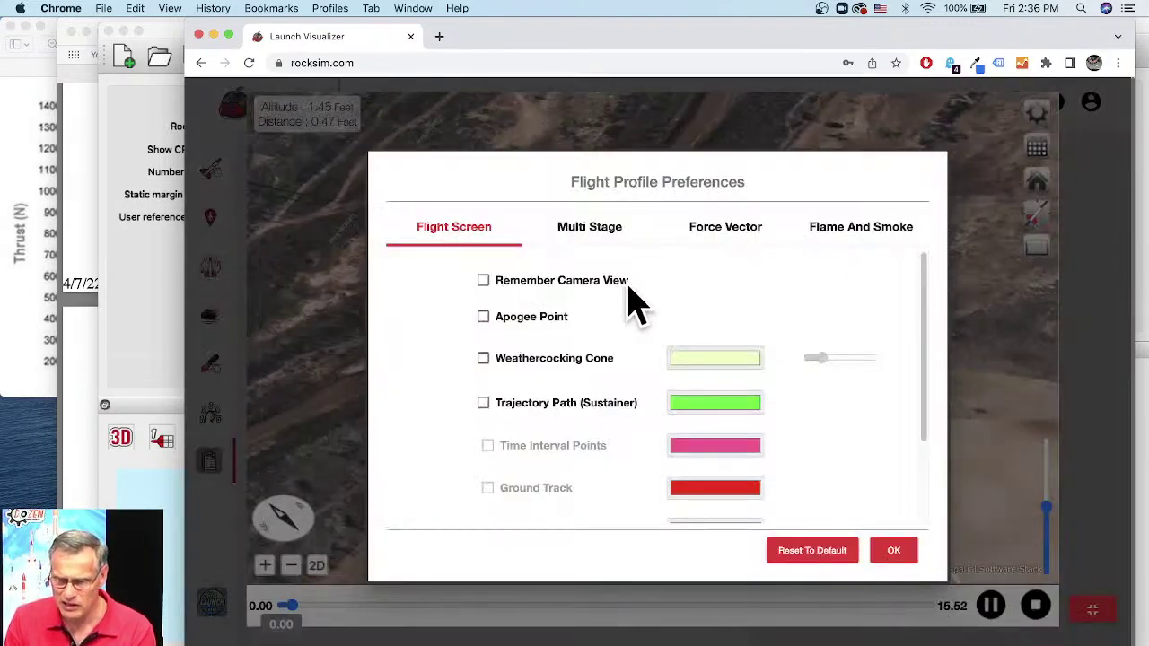
{"action": "left_click", "coordinate": [483, 317]}
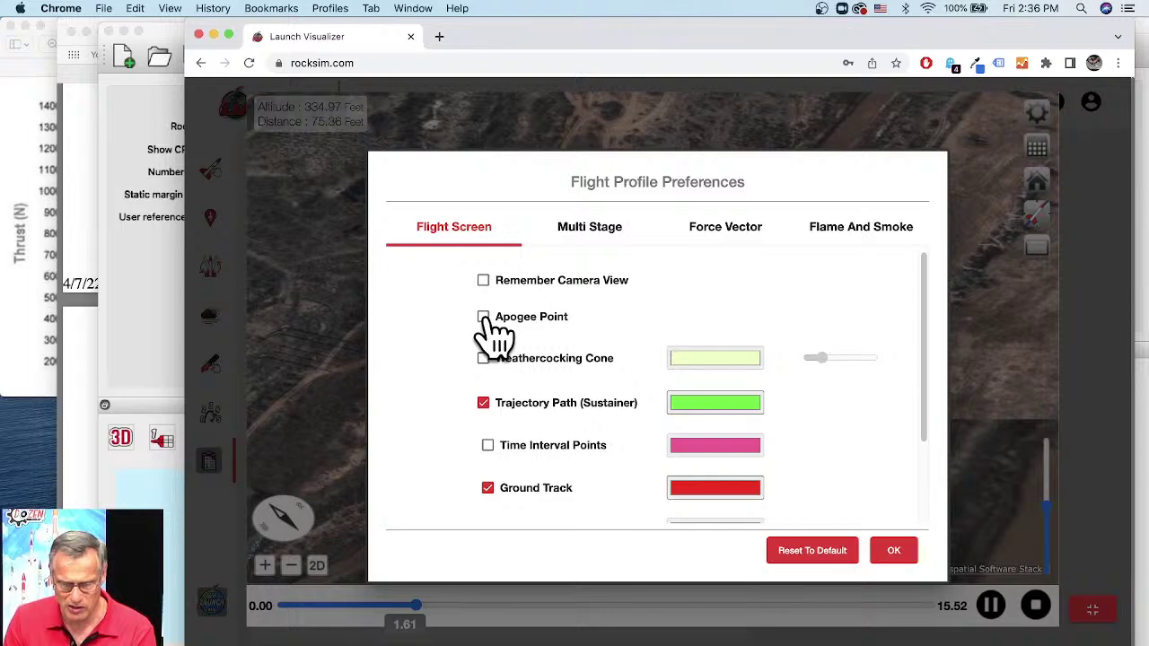
{"action": "scroll", "coordinate": [580, 346], "scroll_direction": "down", "scroll_amount": 3}
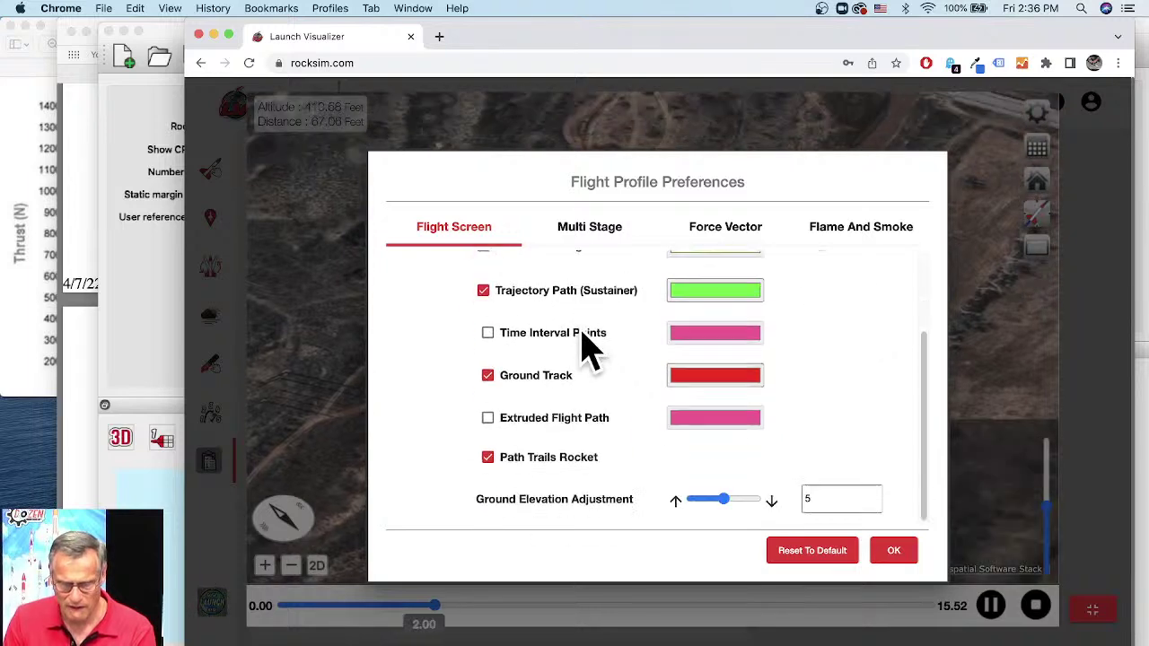
{"action": "left_click", "coordinate": [487, 420]}
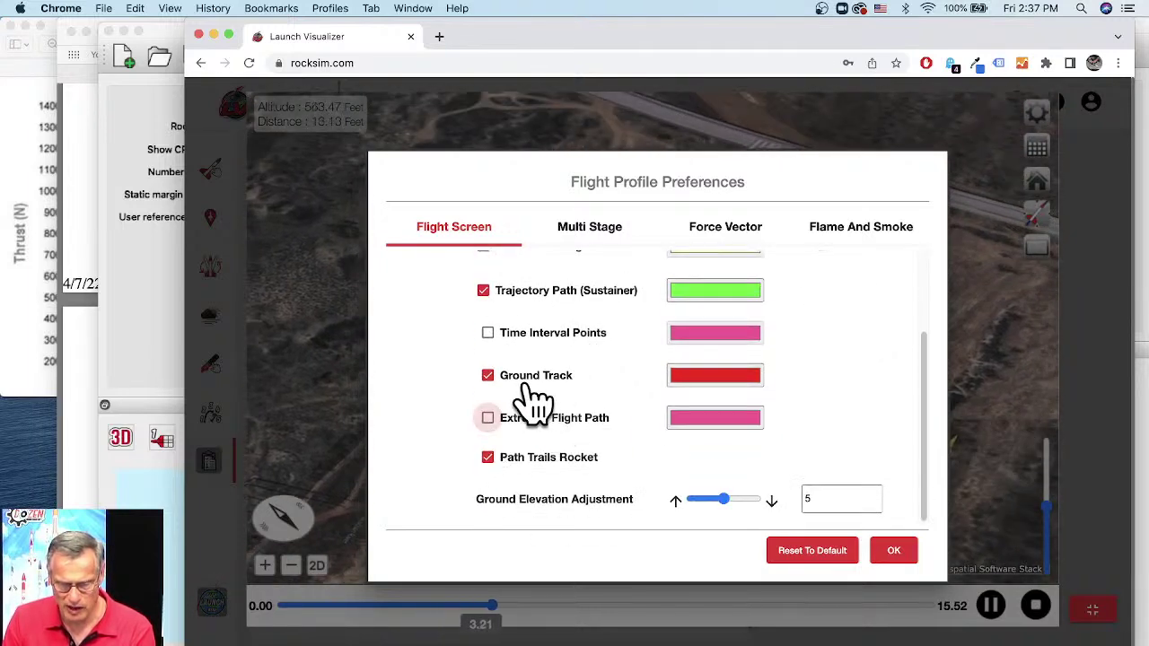
{"action": "left_click", "coordinate": [893, 552]}
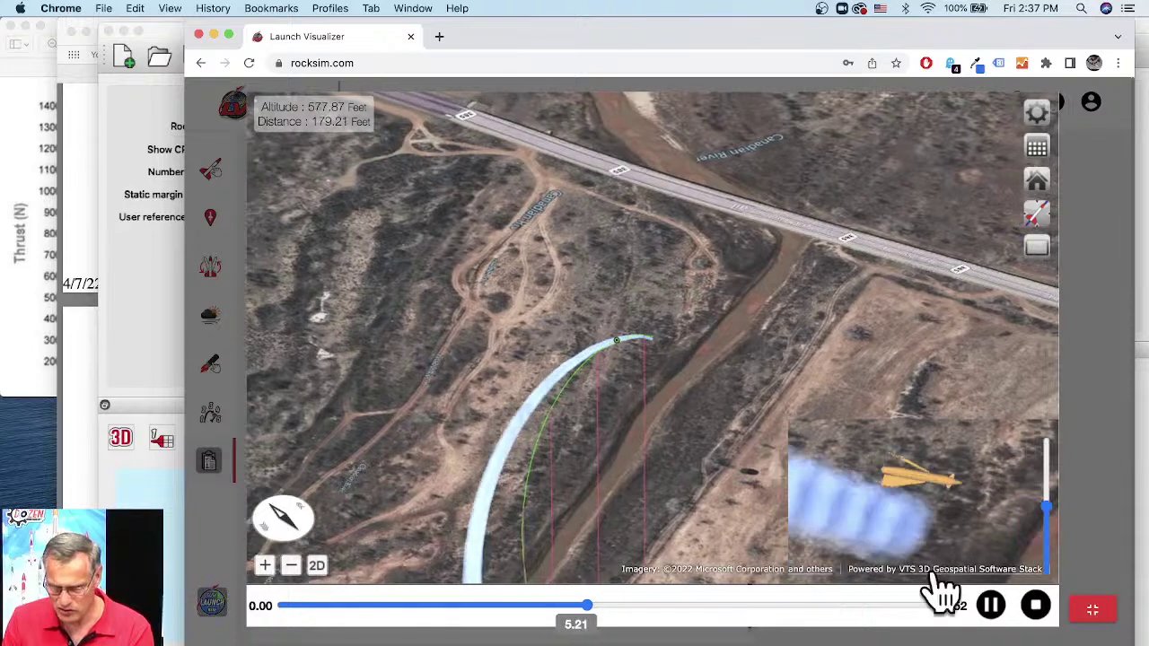
Pause the flight playback at about 5.81 seconds and inspect the trajectory from the opposite side.
{"action": "left_click", "coordinate": [991, 606]}
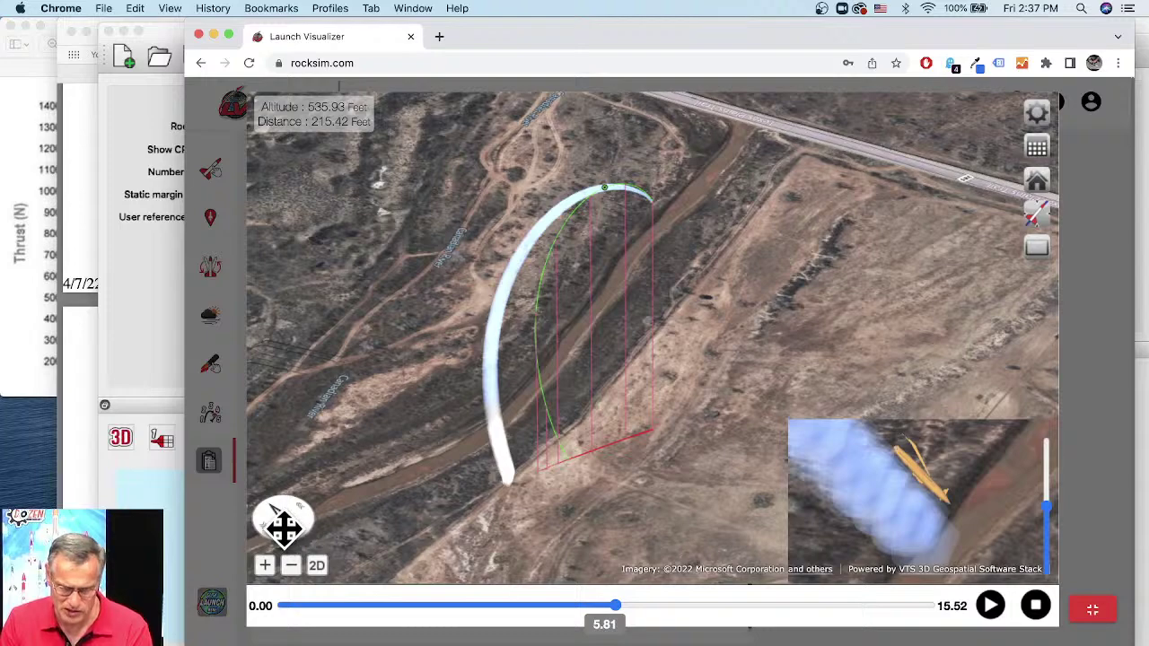
{"action": "left_click_drag", "start_coordinate": [284, 530], "coordinate": [510, 527]}
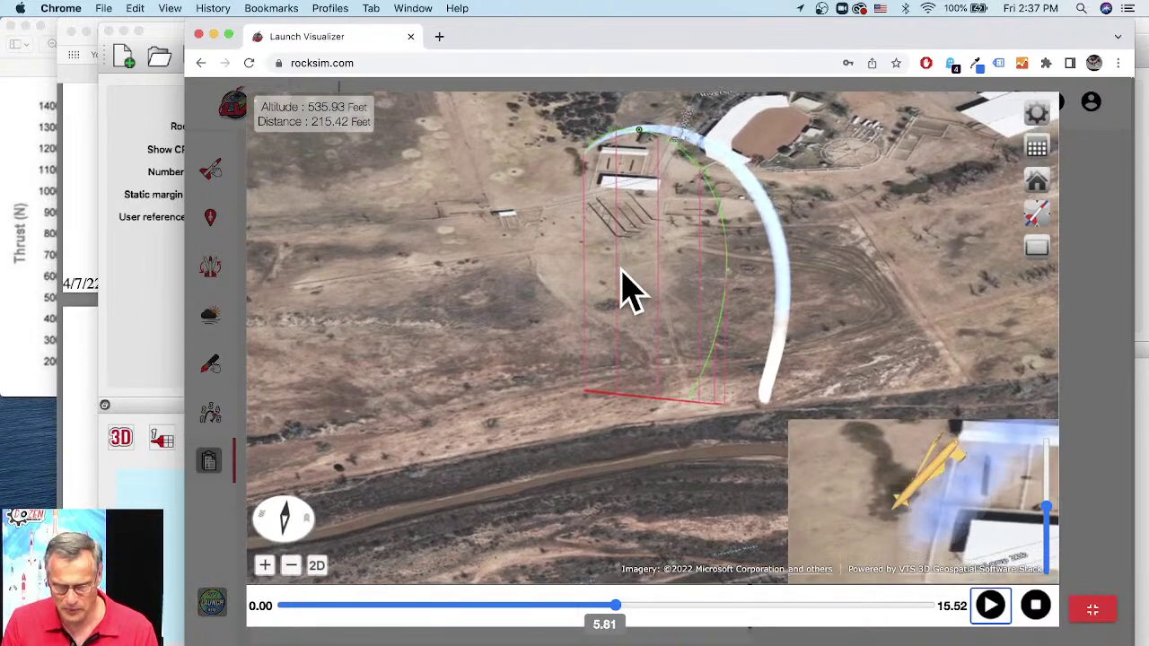
{"action": "left_click_drag", "start_coordinate": [624, 332], "coordinate": [620, 395]}
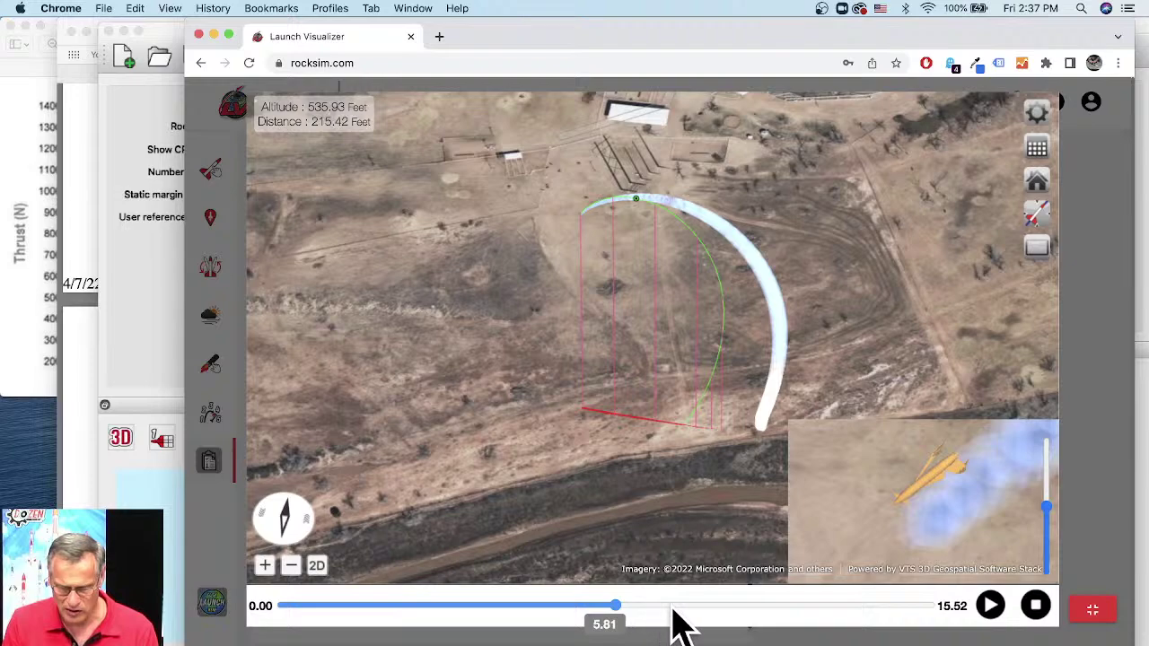
Advance the paused flight playback in stages to its end at 15.52 seconds and examine the complete trajectory down to landing.
{"action": "left_click", "coordinate": [713, 610]}
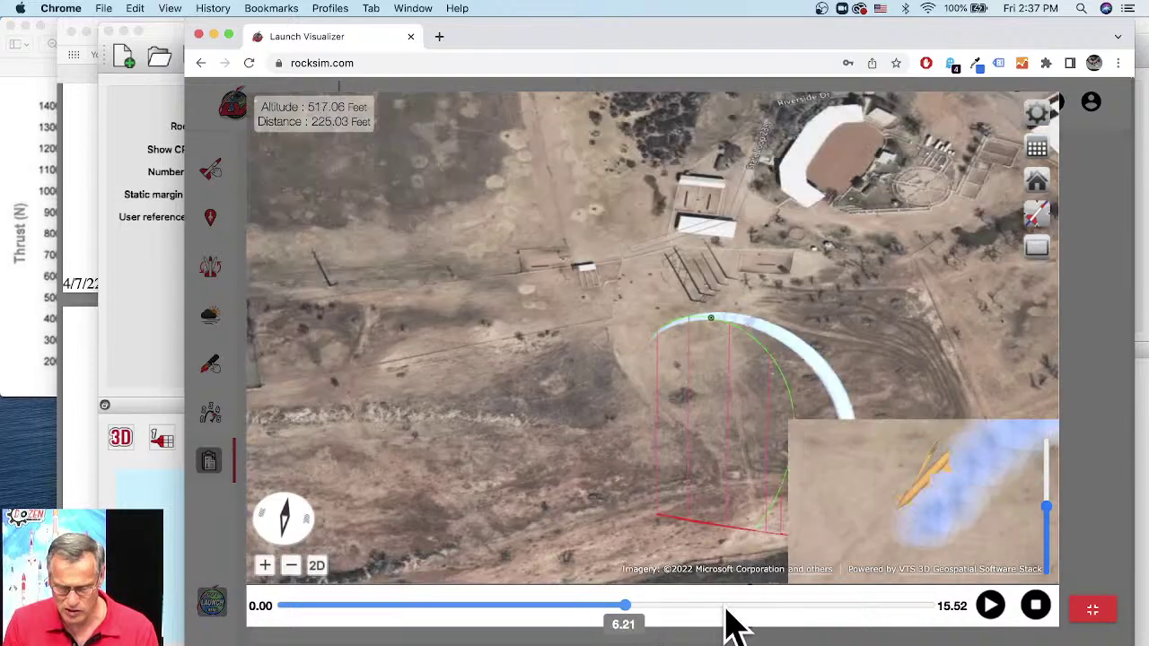
{"action": "left_click", "coordinate": [781, 612]}
{"action": "left_click", "coordinate": [821, 611]}
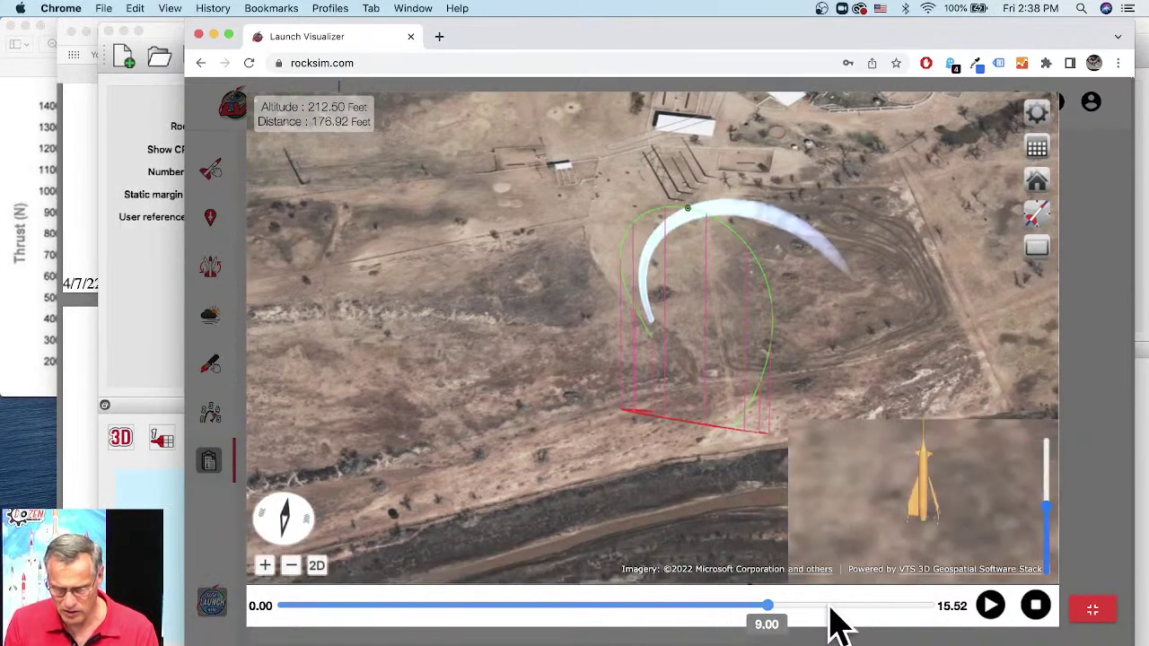
{"action": "left_click", "coordinate": [849, 610]}
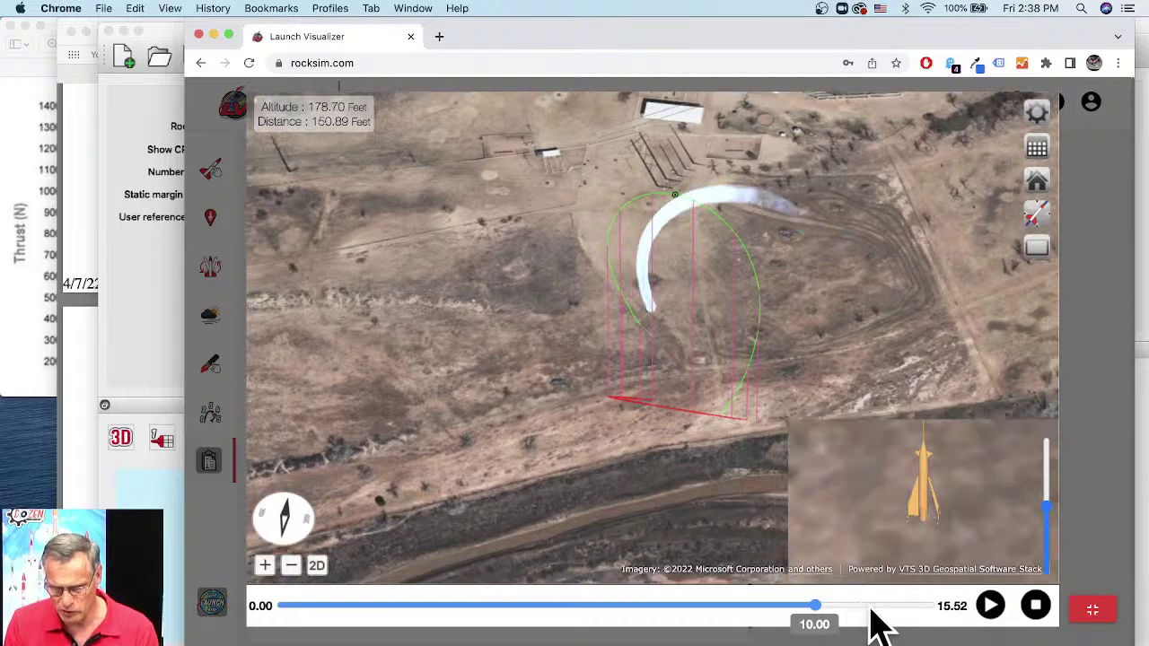
{"action": "left_click", "coordinate": [885, 610]}
{"action": "left_click", "coordinate": [919, 611]}
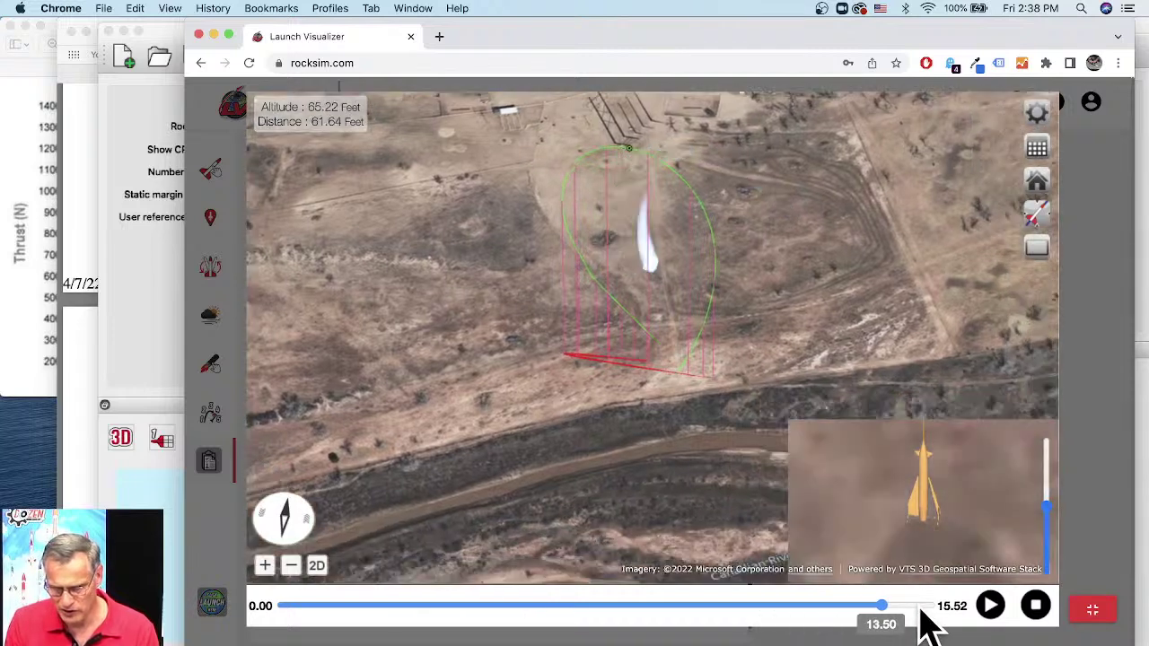
{"action": "left_click", "coordinate": [944, 608]}
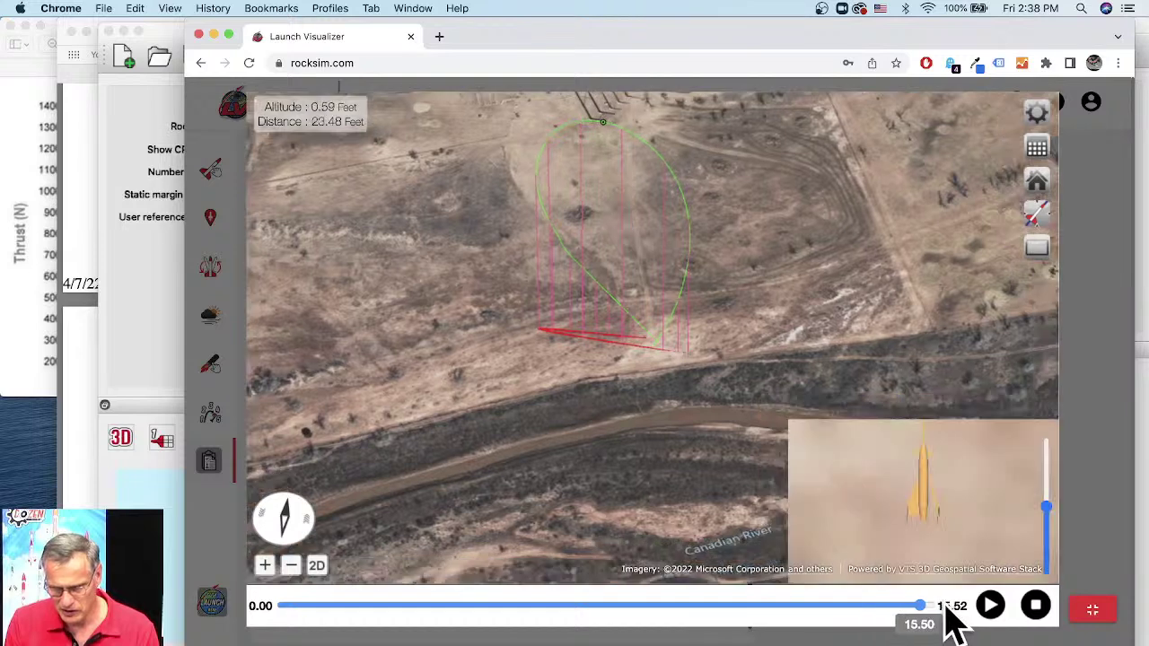
{"action": "left_click", "coordinate": [953, 610]}
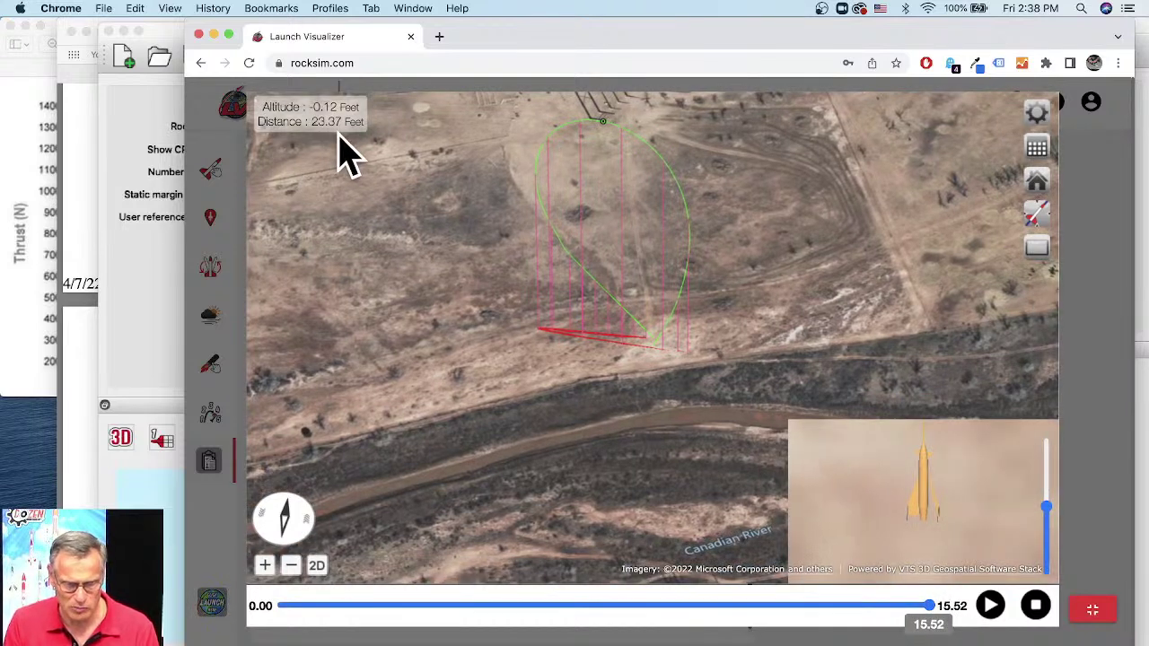
{"action": "left_click_drag", "start_coordinate": [628, 395], "coordinate": [565, 428]}
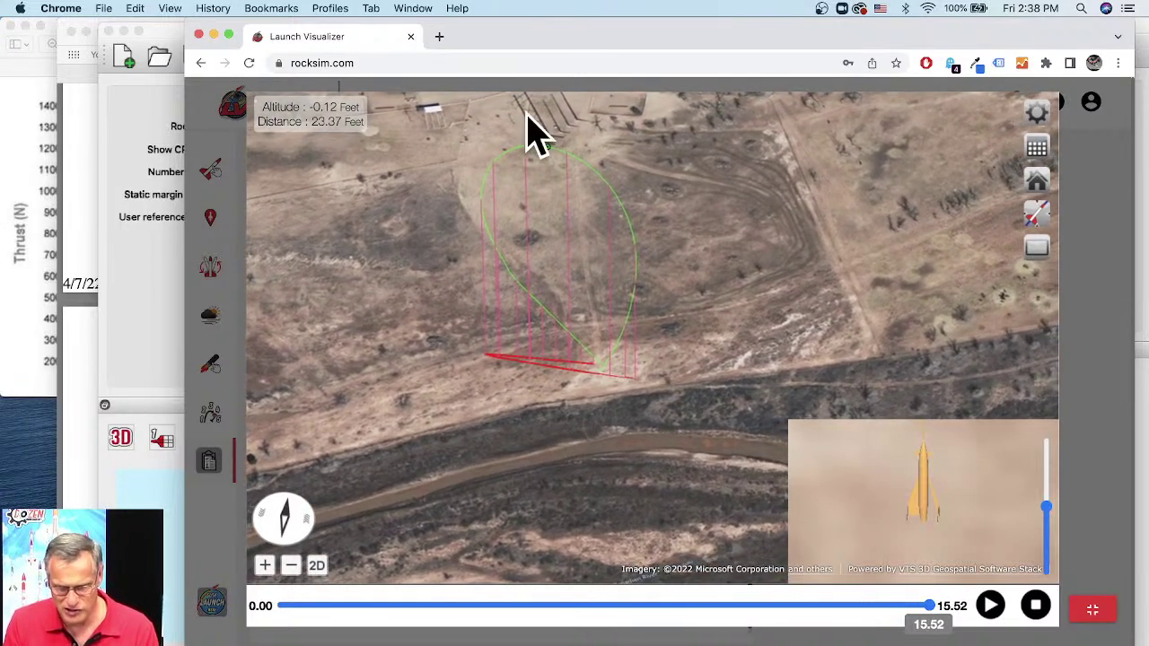
Enable the Weathercocking Cone in the flight profile preferences to display it around the flight trajectory.
{"action": "scroll", "coordinate": [606, 341], "scroll_direction": "up", "scroll_amount": 5}
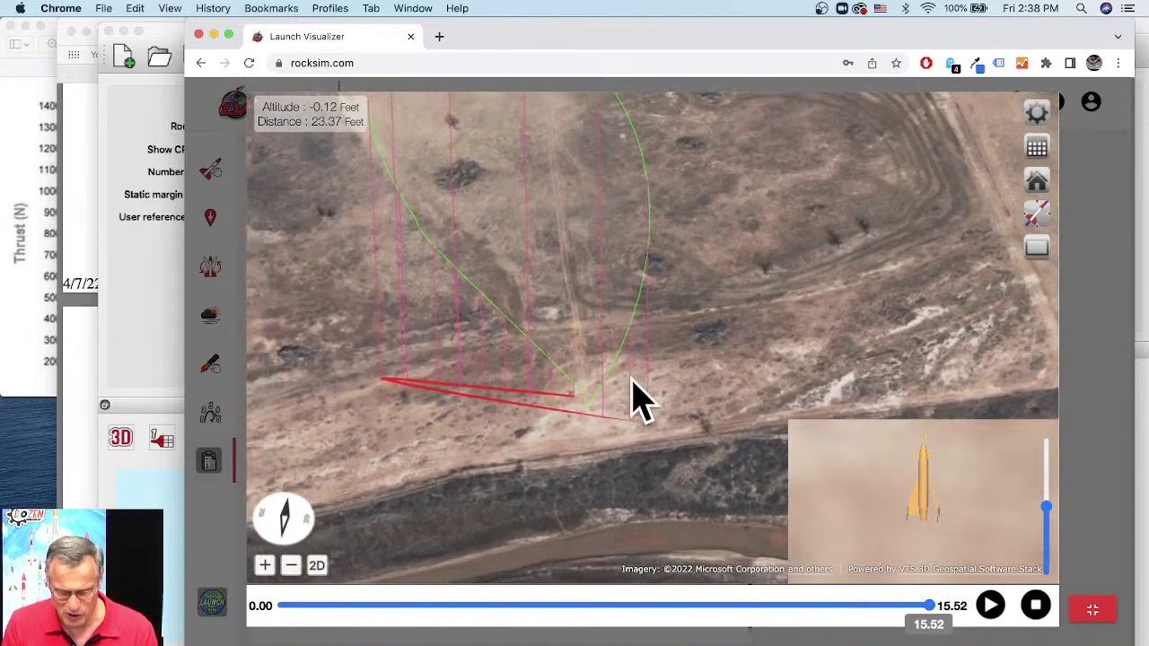
{"action": "left_click_drag", "start_coordinate": [639, 400], "coordinate": [572, 302]}
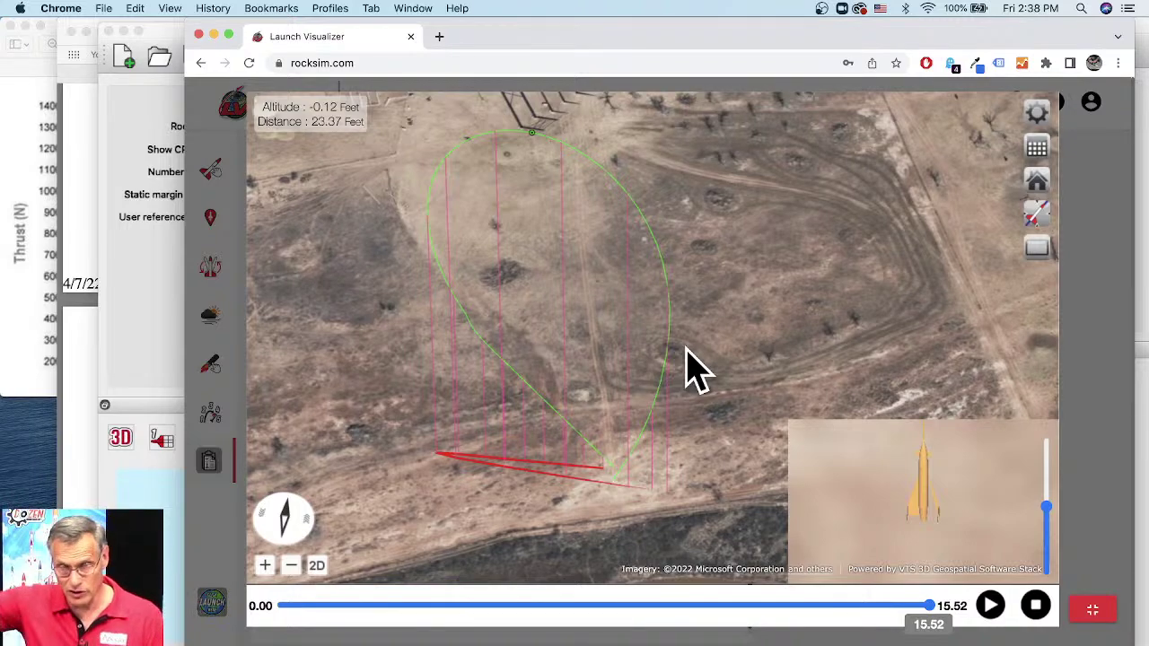
{"action": "left_click", "coordinate": [1039, 115]}
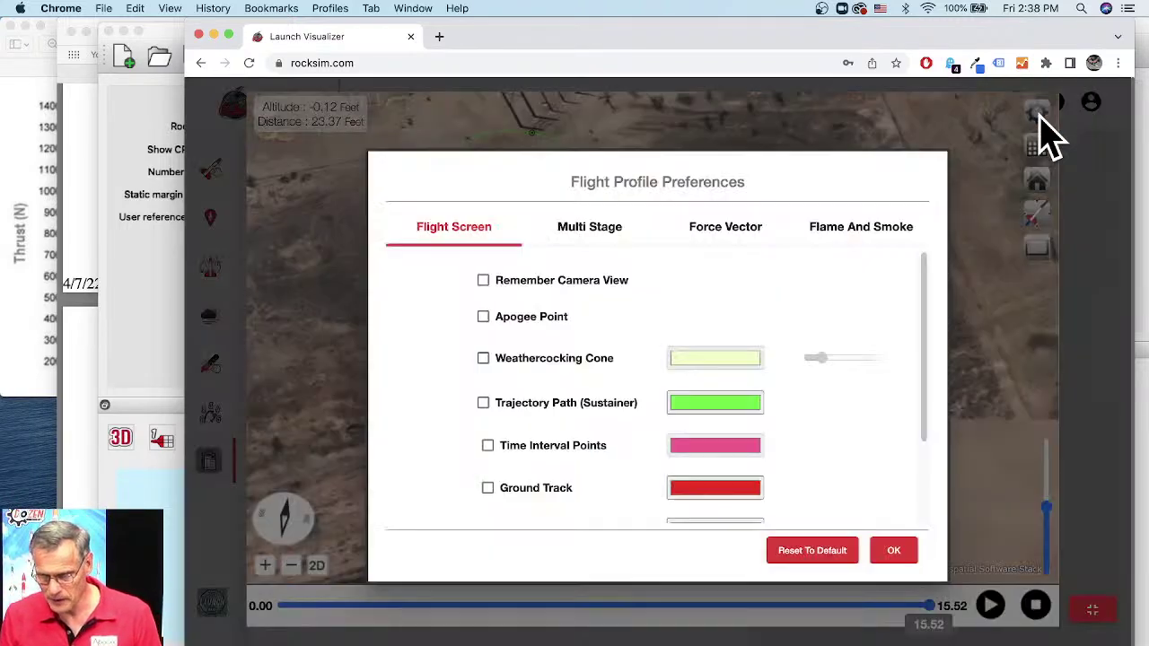
{"action": "left_click", "coordinate": [484, 358]}
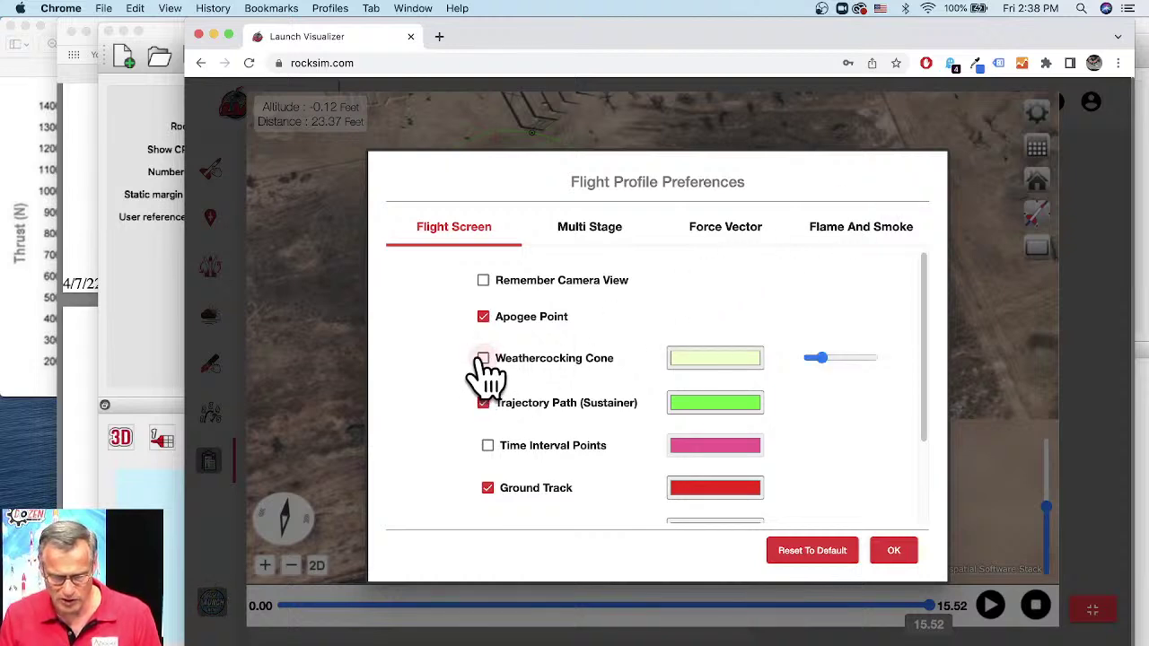
{"action": "left_click", "coordinate": [893, 551]}
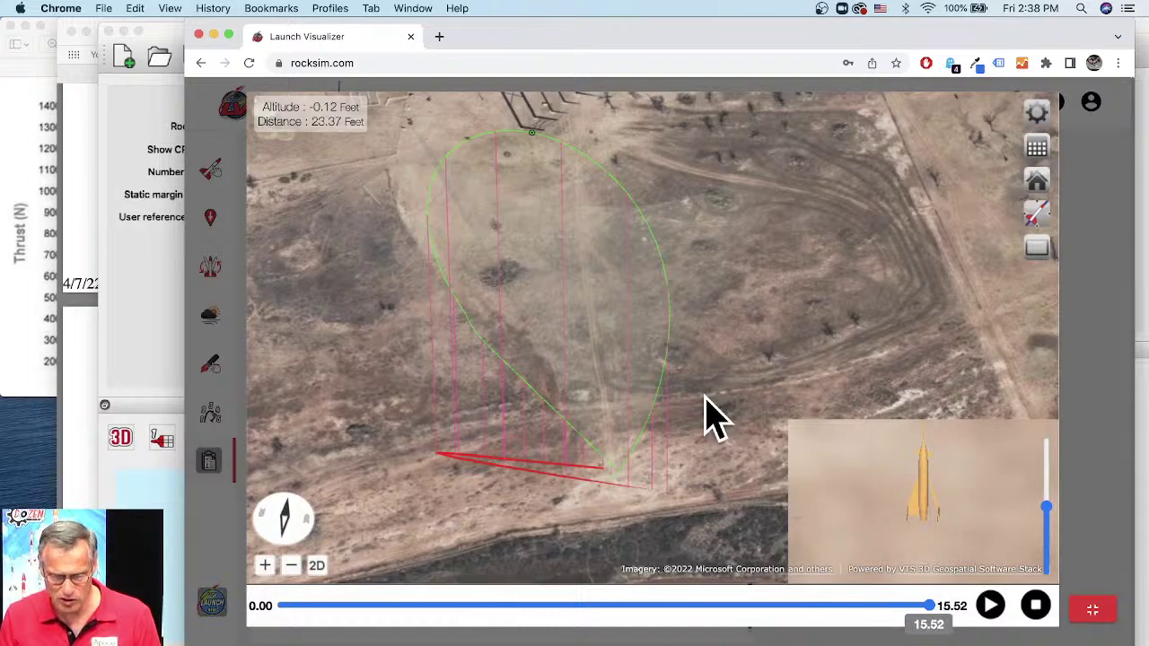
Raise the weathercocking cone's opacity to just above the middle of its range in the flight profile preferences.
{"action": "left_click_drag", "start_coordinate": [710, 377], "coordinate": [697, 347]}
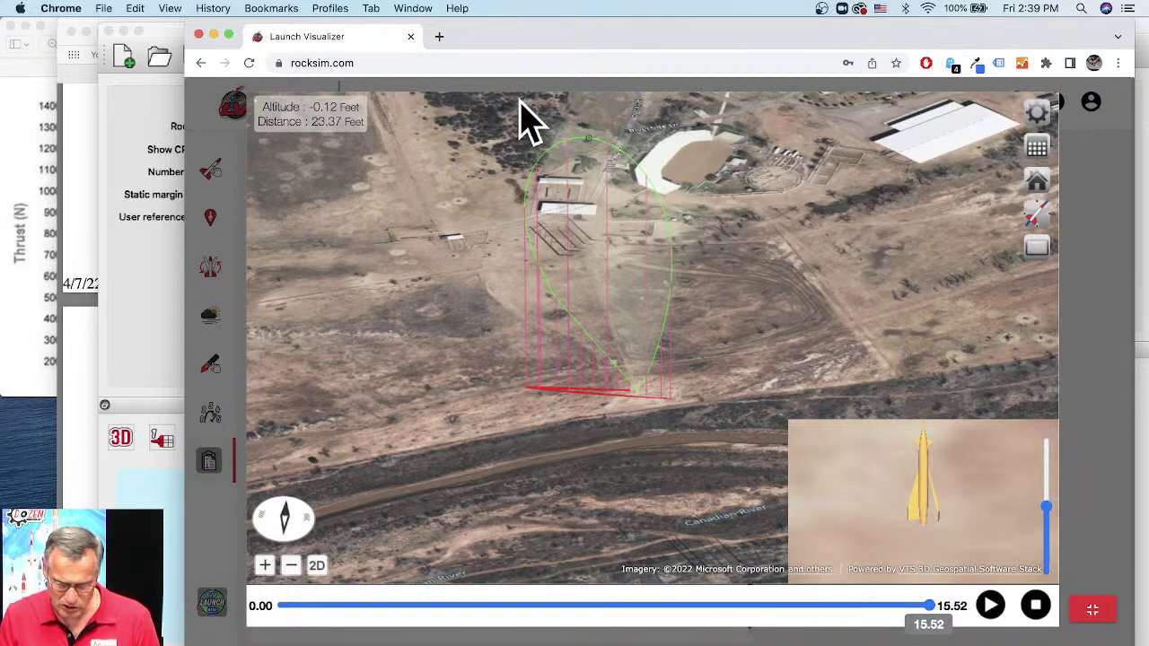
{"action": "left_click_drag", "start_coordinate": [602, 163], "coordinate": [609, 273]}
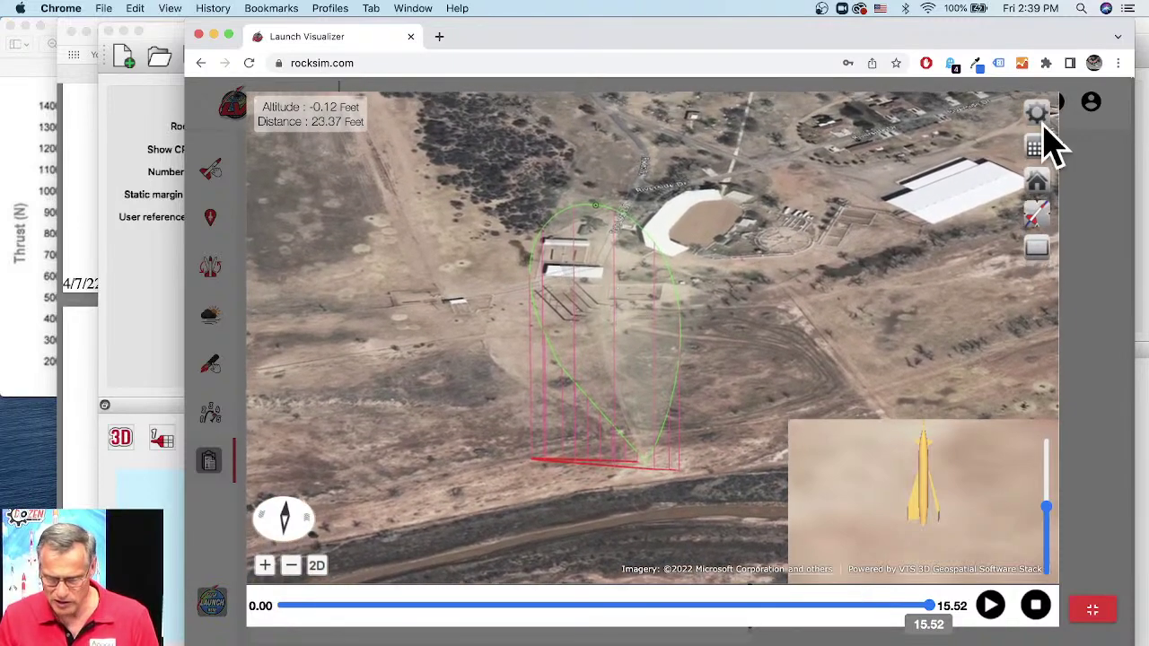
{"action": "left_click", "coordinate": [1039, 112]}
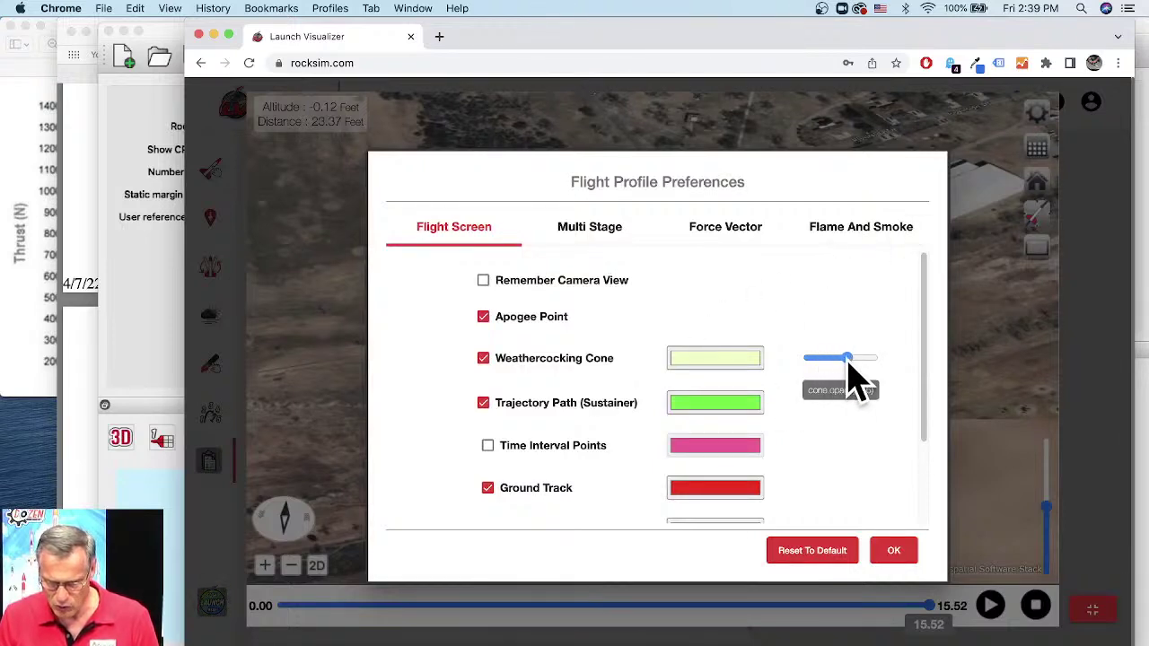
{"action": "left_click", "coordinate": [893, 552]}
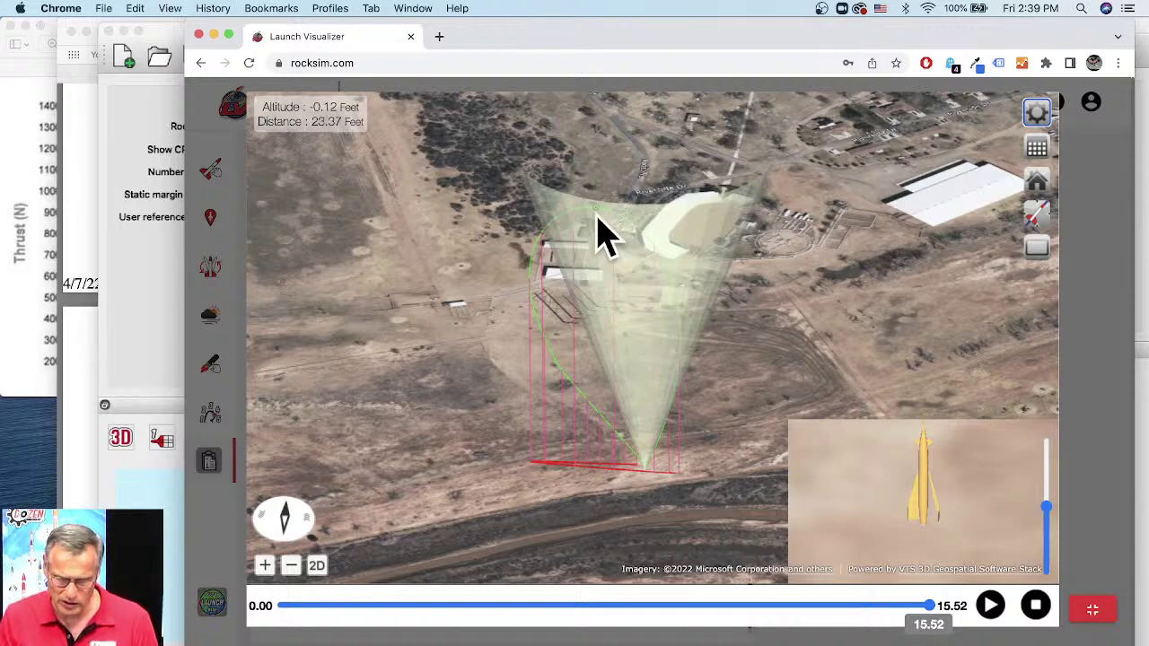
Examine the trajectory against the weathercocking cone from a lower, closer viewpoint, and leave the full-screen flight view.
{"action": "left_click_drag", "start_coordinate": [659, 316], "coordinate": [650, 429]}
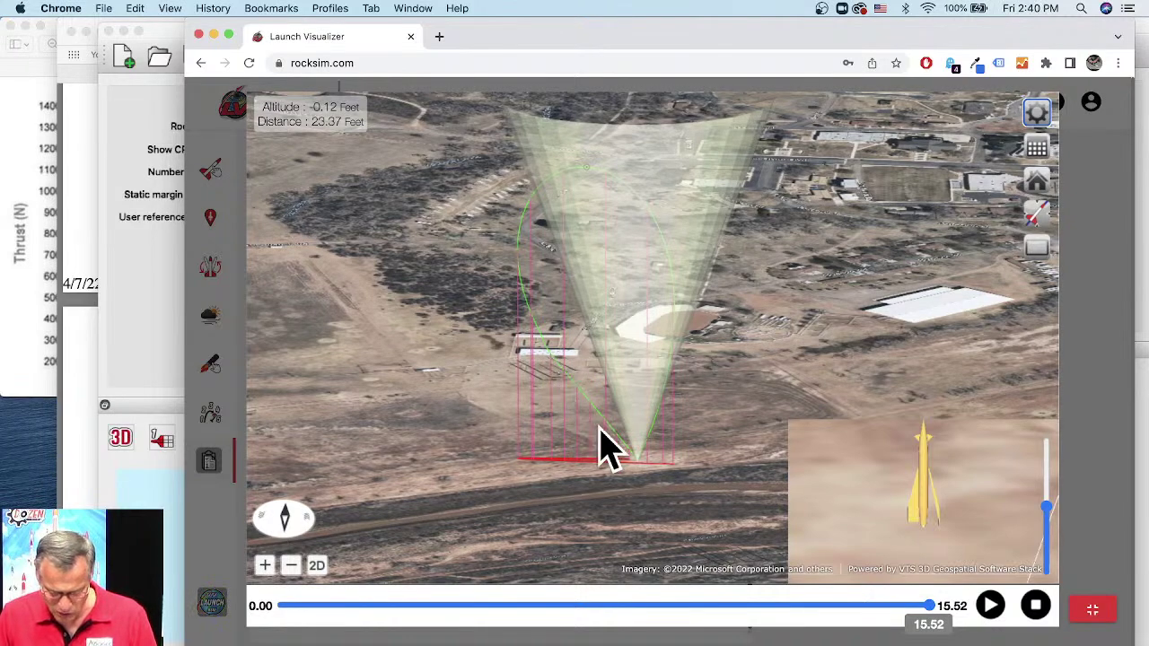
{"action": "scroll", "coordinate": [584, 403], "scroll_direction": "up", "scroll_amount": 5}
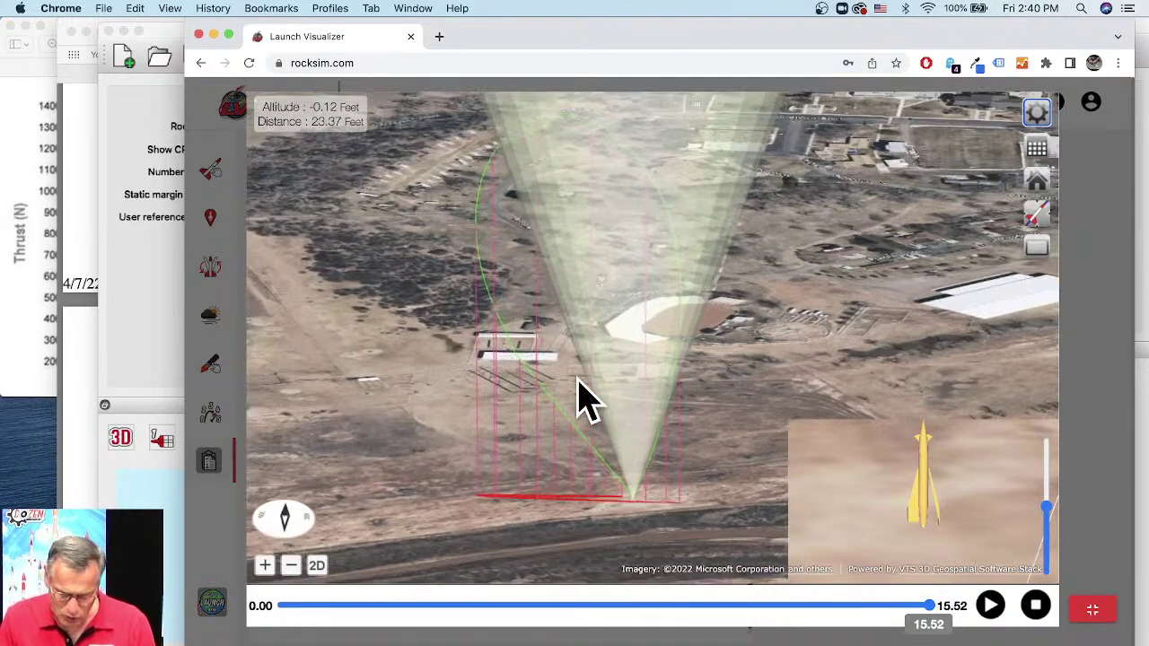
{"action": "scroll", "coordinate": [516, 436], "scroll_direction": "up", "scroll_amount": 3}
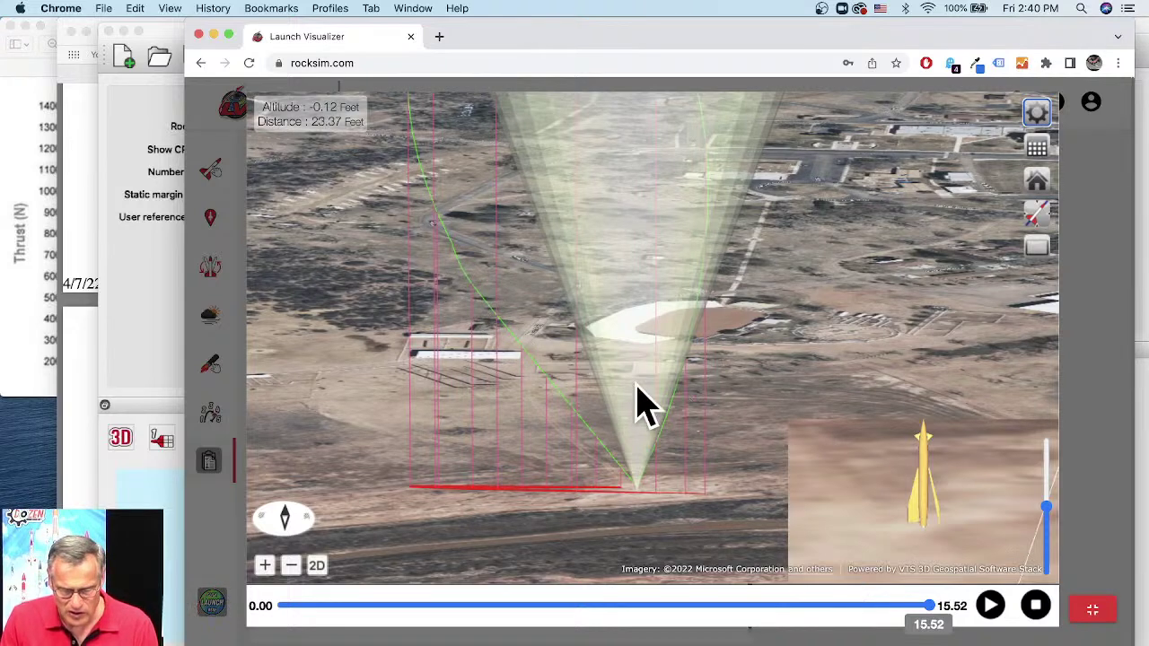
{"action": "left_click", "coordinate": [1094, 612]}
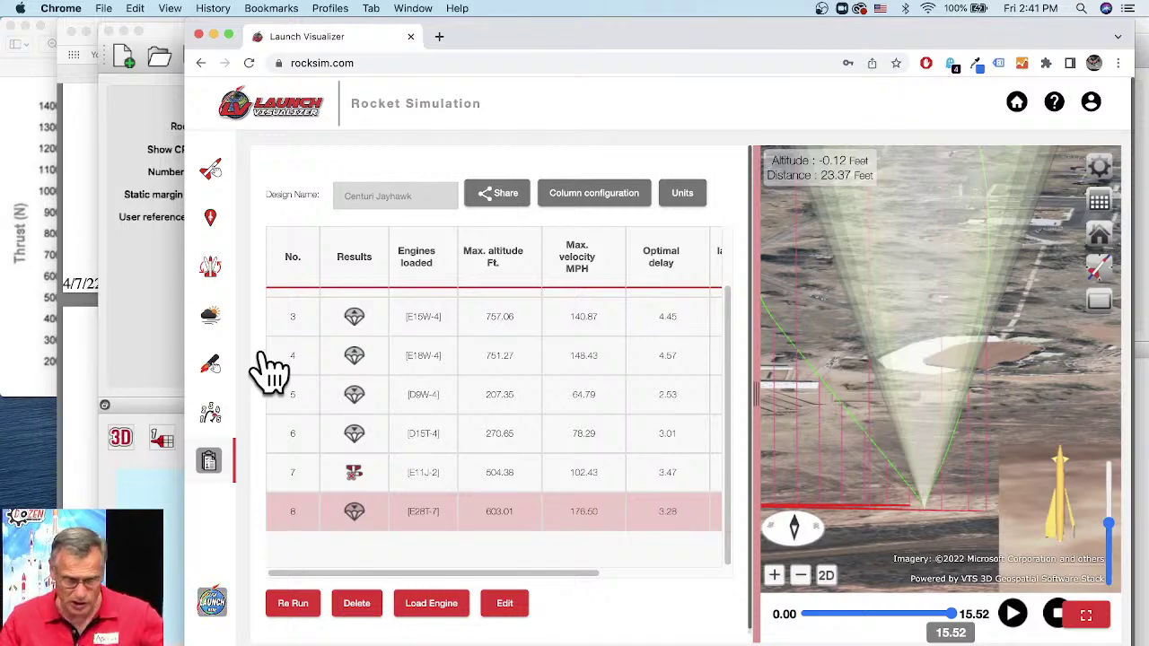
Search the user designs for "kat", select the Katana rocket design and inspect it up close on the launch pad.
{"action": "left_click", "coordinate": [125, 314]}
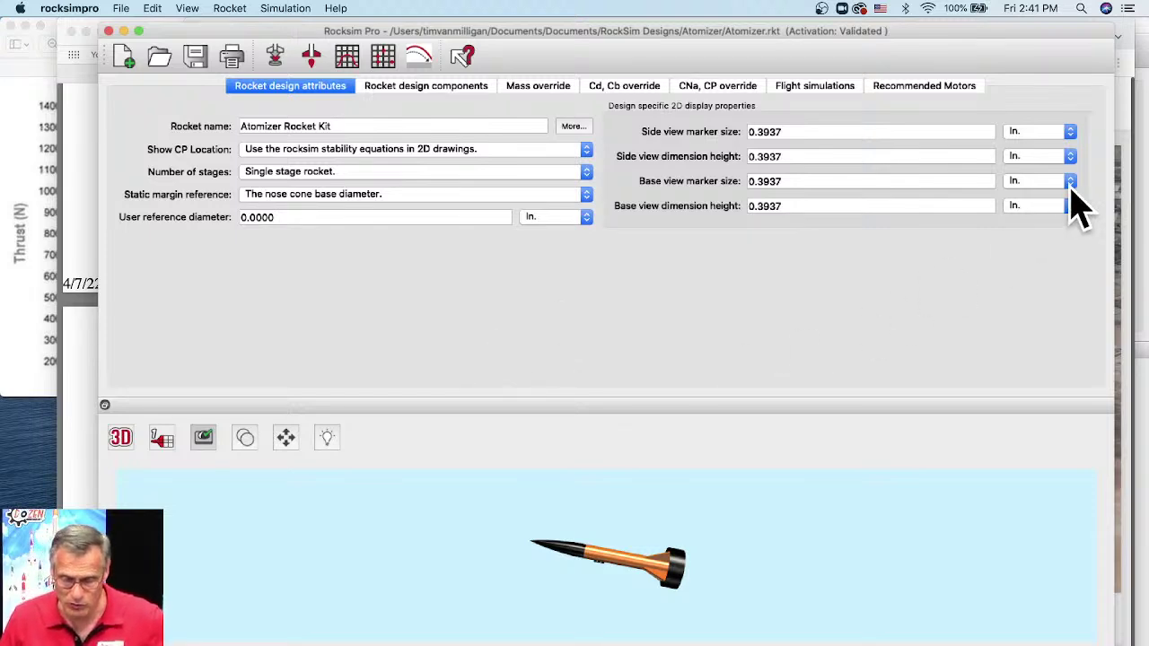
{"action": "left_click", "coordinate": [1134, 117]}
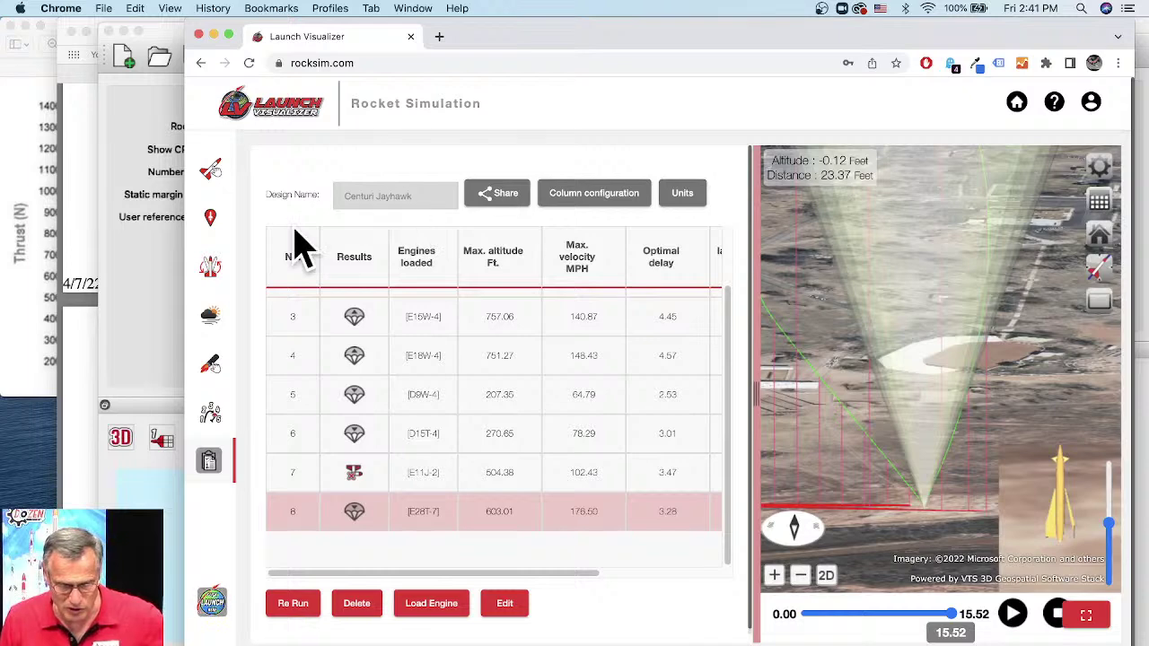
{"action": "left_click", "coordinate": [211, 175]}
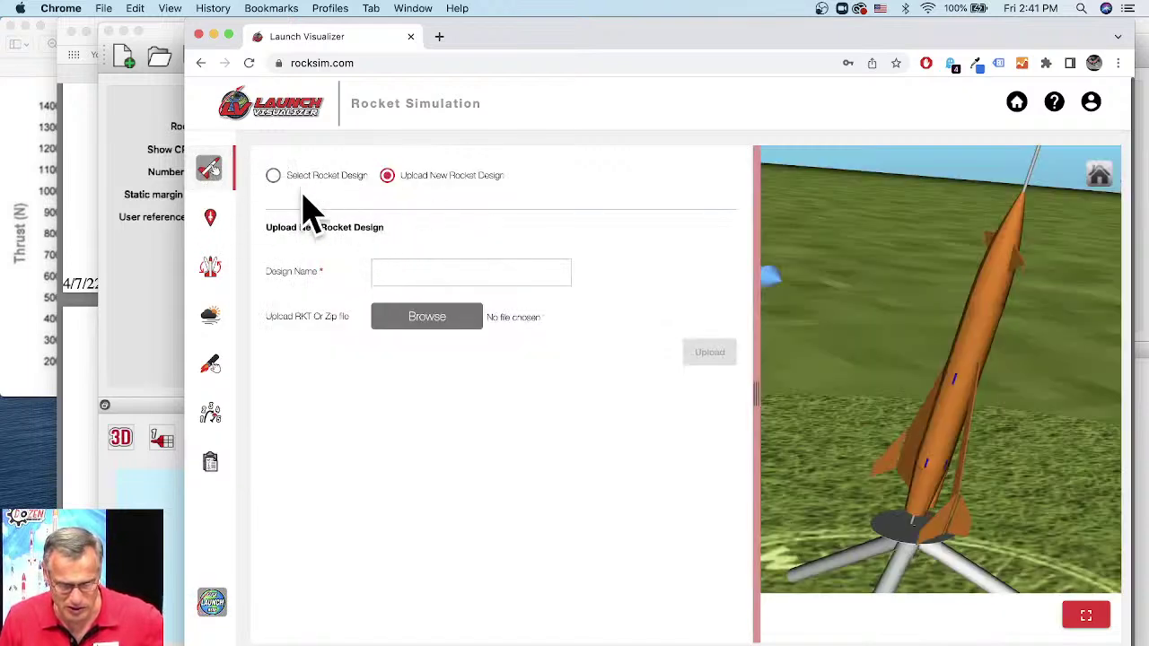
{"action": "left_click", "coordinate": [274, 177]}
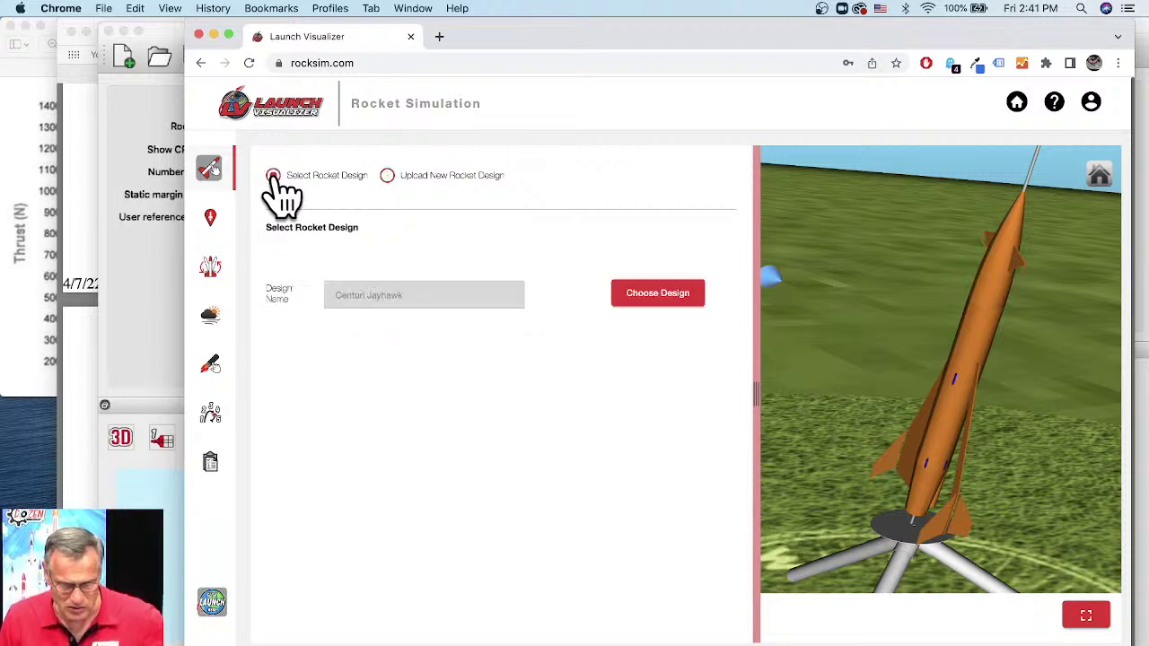
{"action": "left_click", "coordinate": [708, 298]}
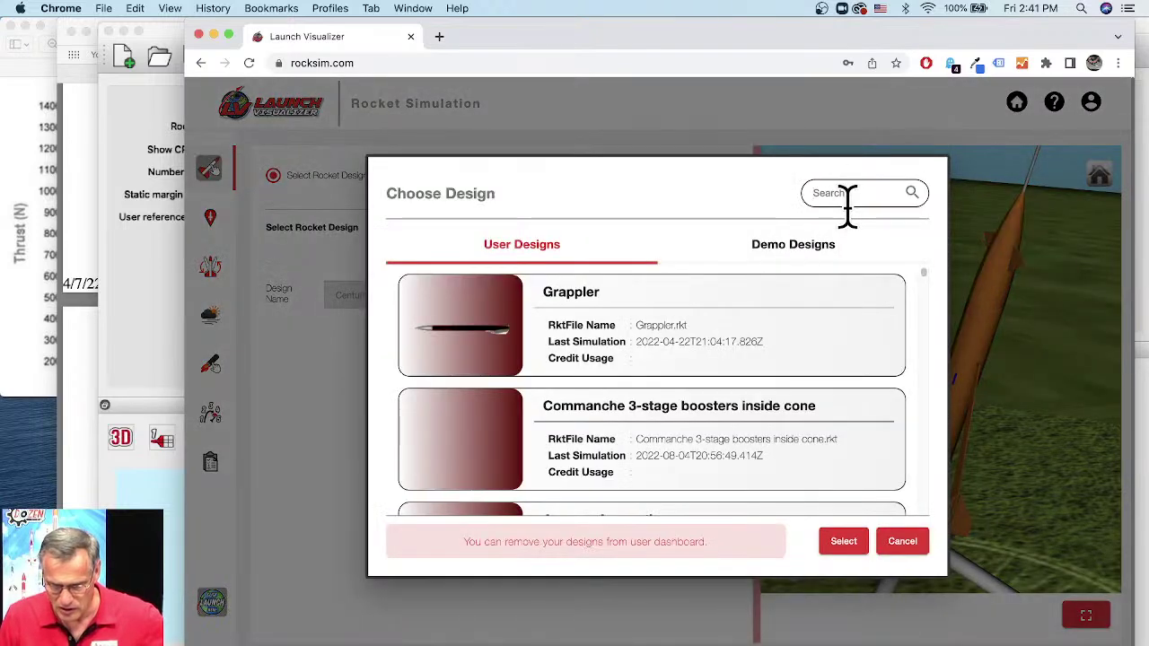
{"action": "type", "text": "kat"}
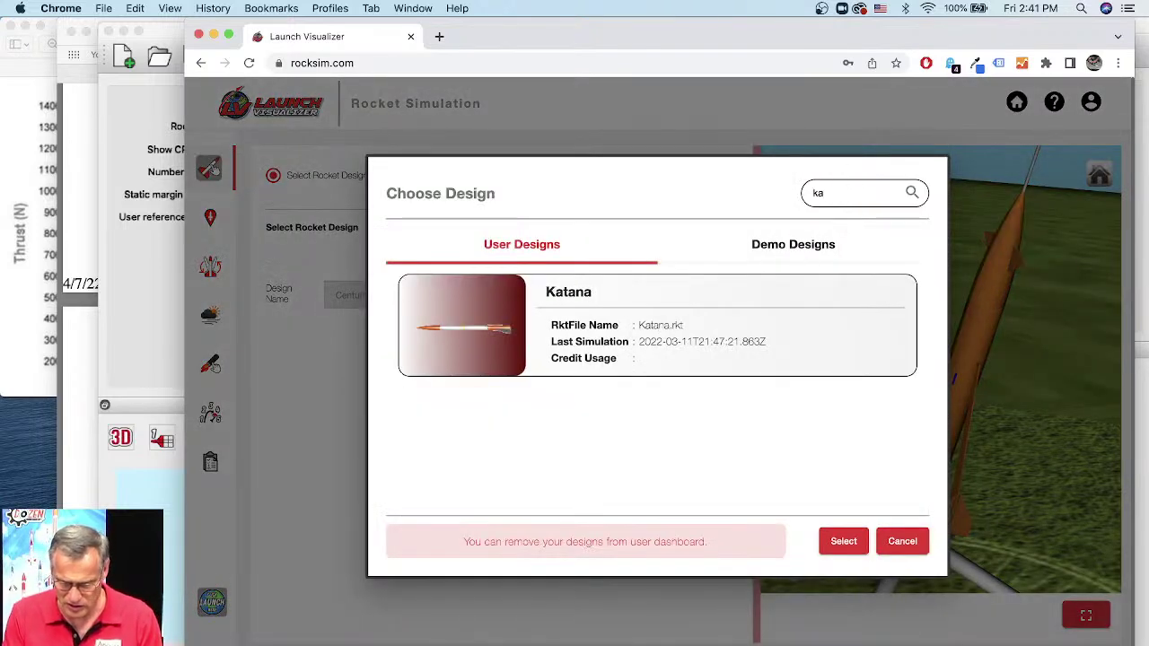
{"action": "left_click", "coordinate": [455, 333]}
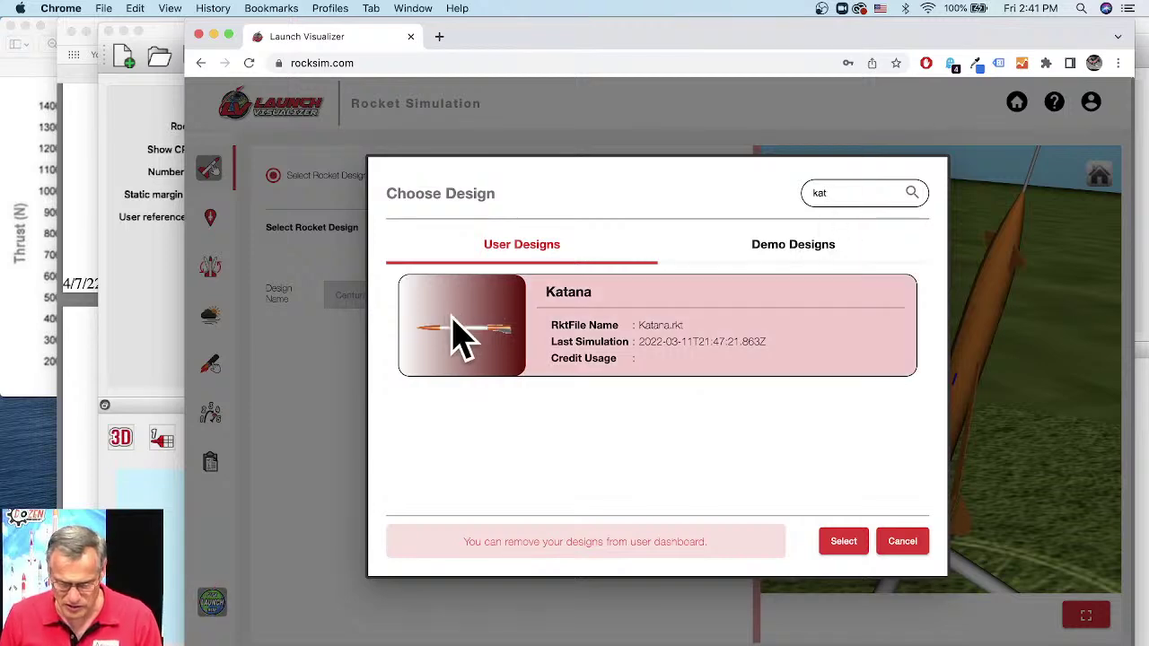
{"action": "left_click", "coordinate": [844, 542]}
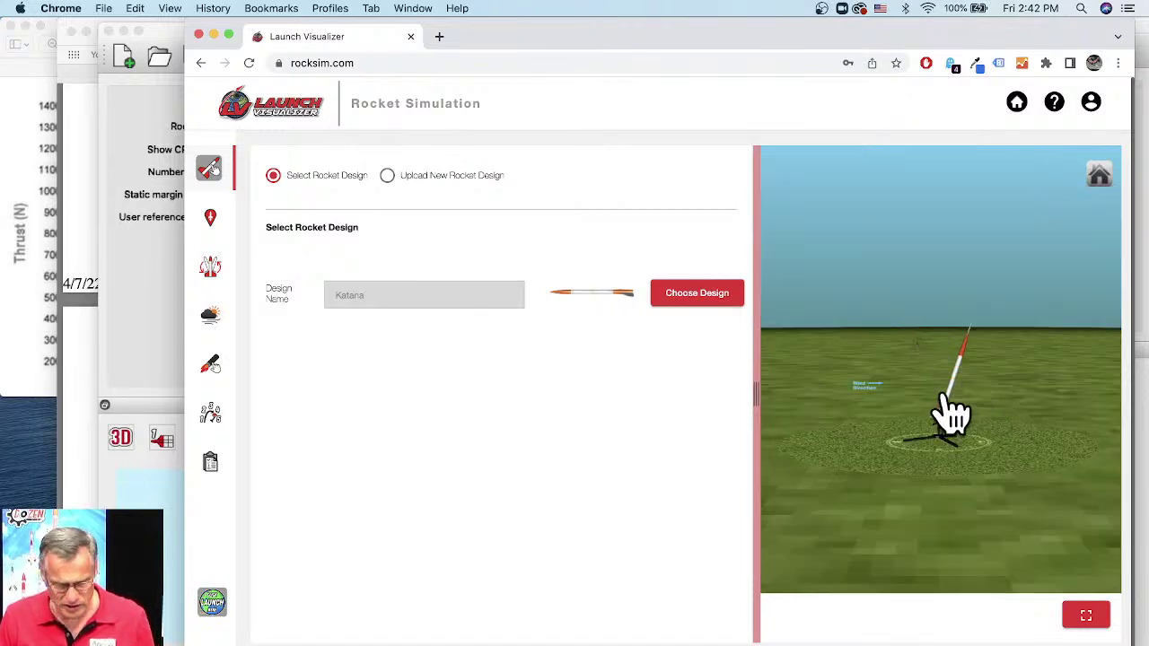
{"action": "left_click_drag", "start_coordinate": [952, 414], "coordinate": [949, 445]}
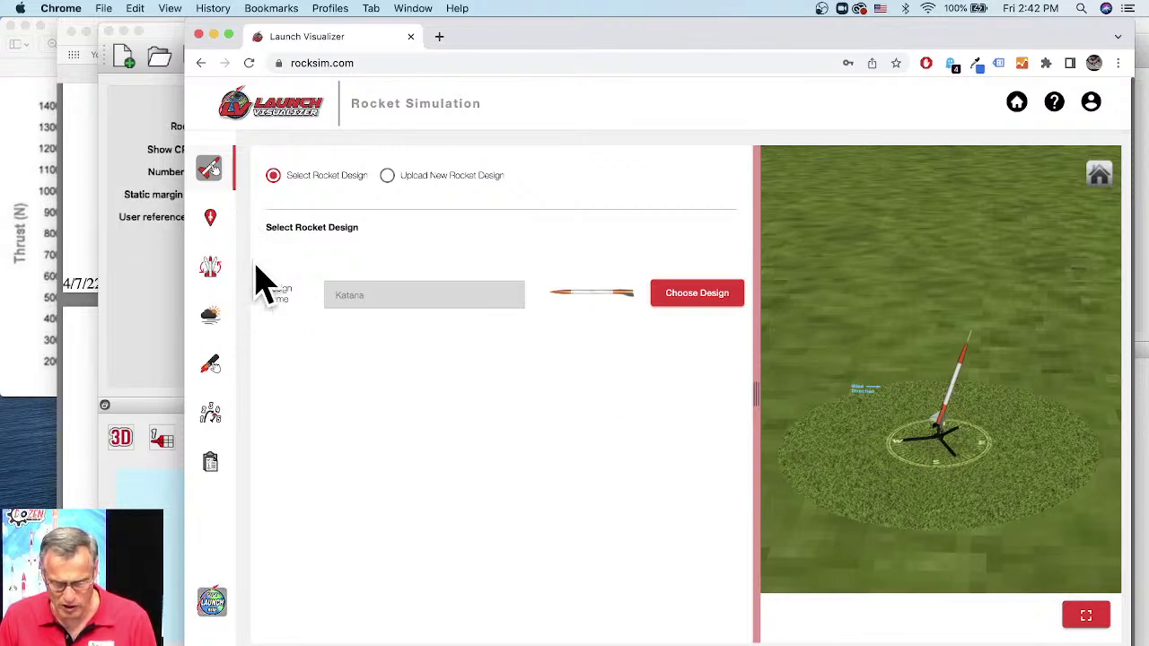
{"action": "scroll", "coordinate": [985, 416], "scroll_direction": "up", "scroll_amount": 5}
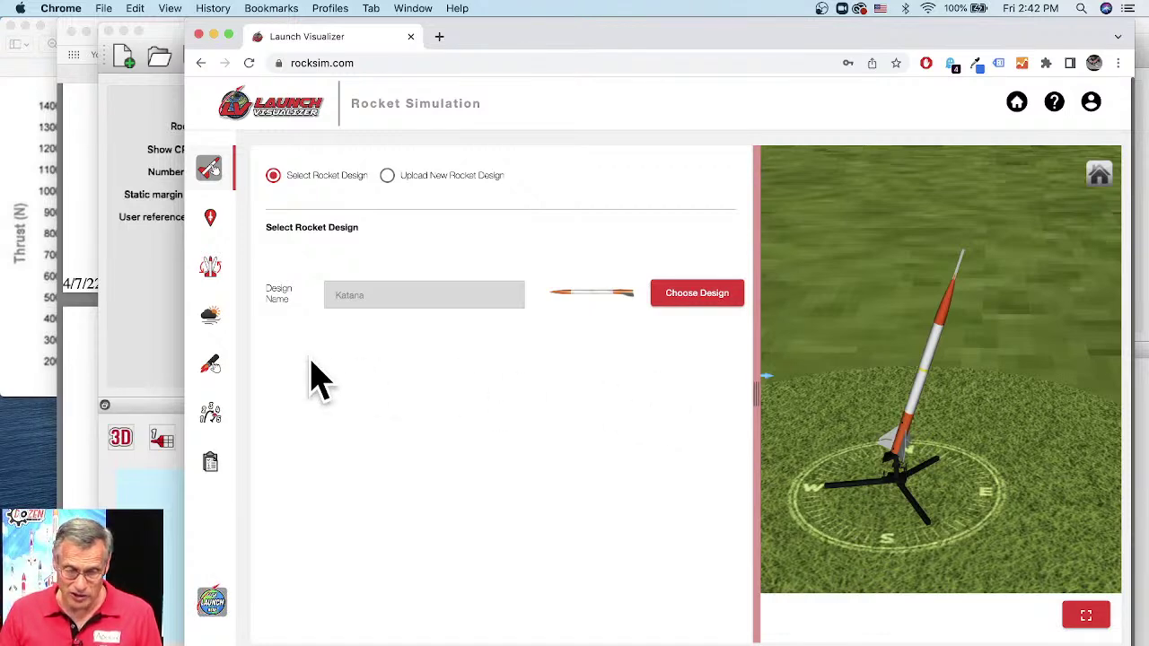
Switch to Safari, search the Apogee Components site for "katana" and open the Katana kit's product page.
{"action": "left_click", "coordinate": [79, 429]}
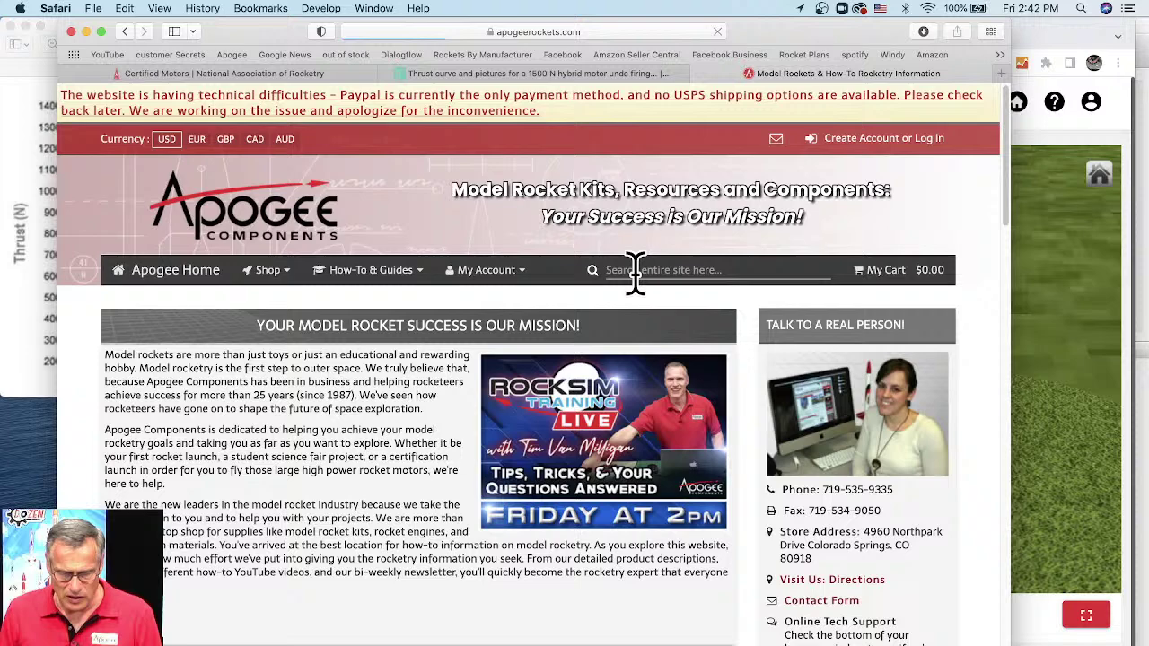
{"action": "left_click", "coordinate": [636, 270]}
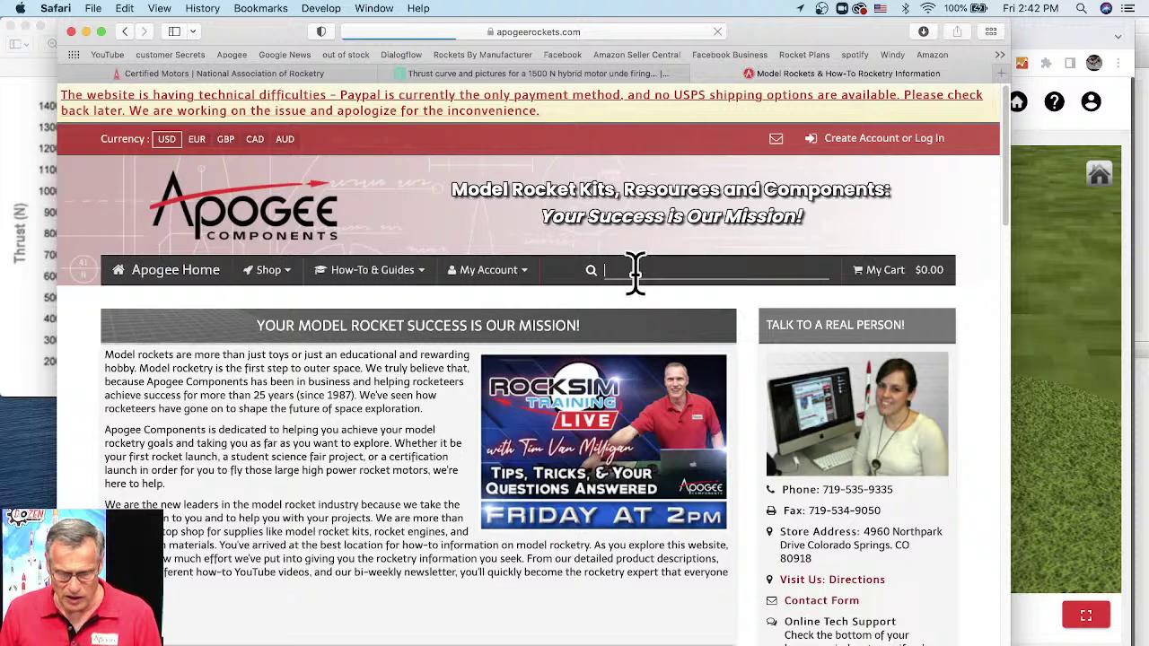
{"action": "type", "text": "k"}
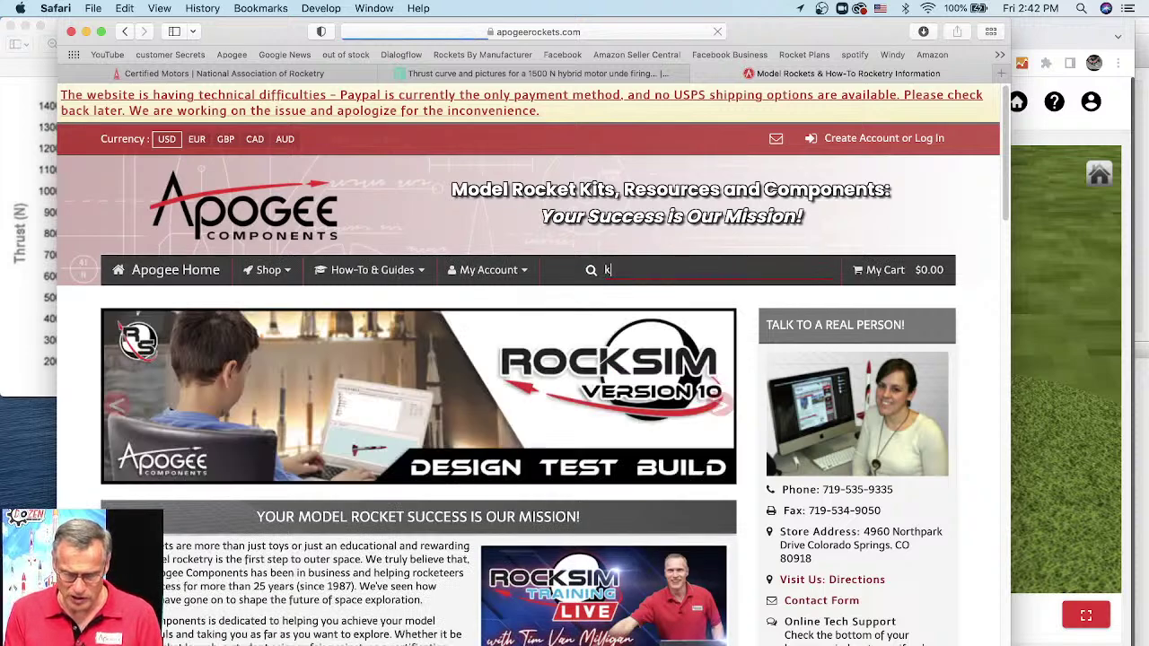
{"action": "type", "text": "atana"}
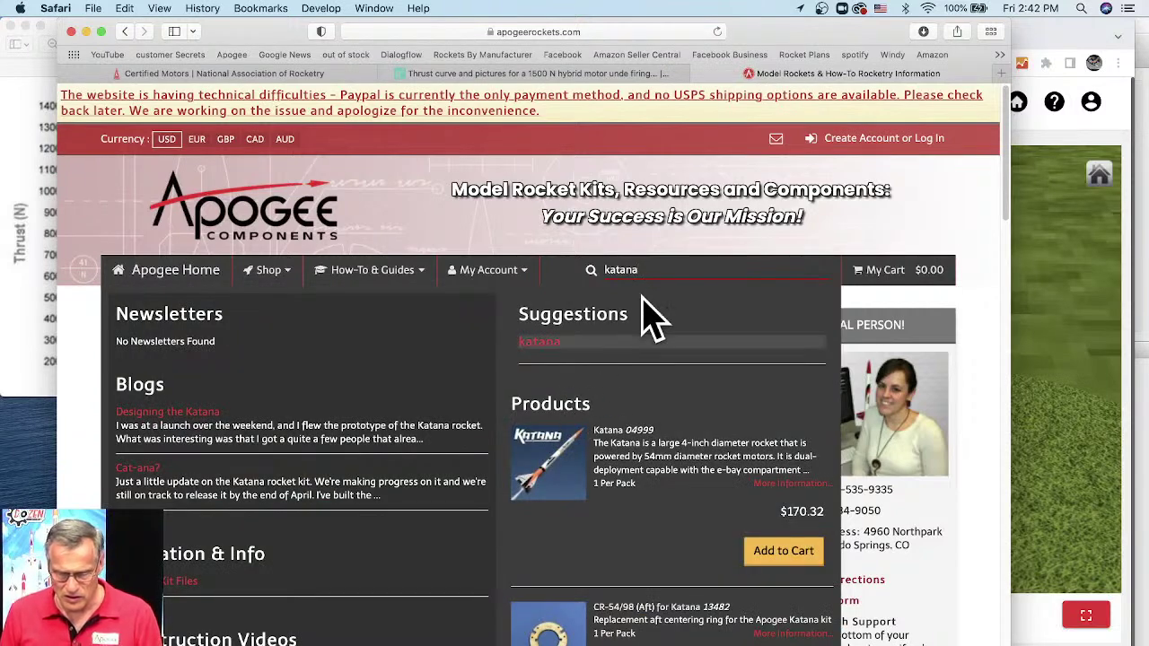
{"action": "left_click", "coordinate": [567, 480]}
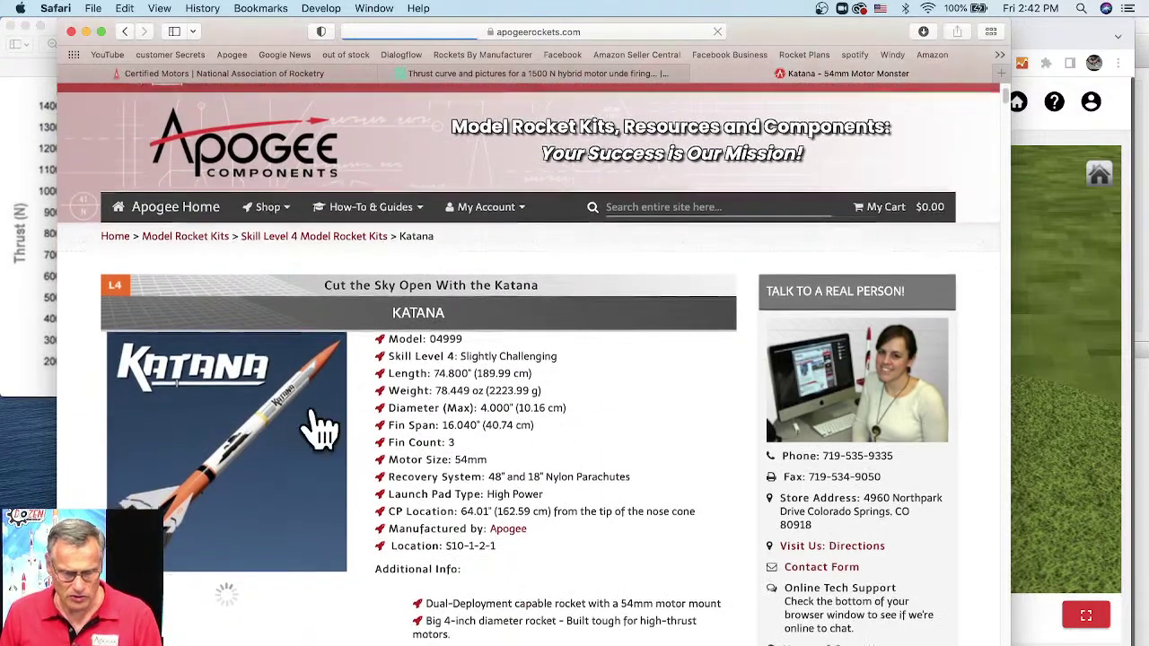
Read through the Katana kit details to its RockSim file section, and minimize the Safari window.
{"action": "scroll", "coordinate": [332, 422], "scroll_direction": "down", "scroll_amount": 5}
{"action": "scroll", "coordinate": [519, 216], "scroll_direction": "down", "scroll_amount": 3}
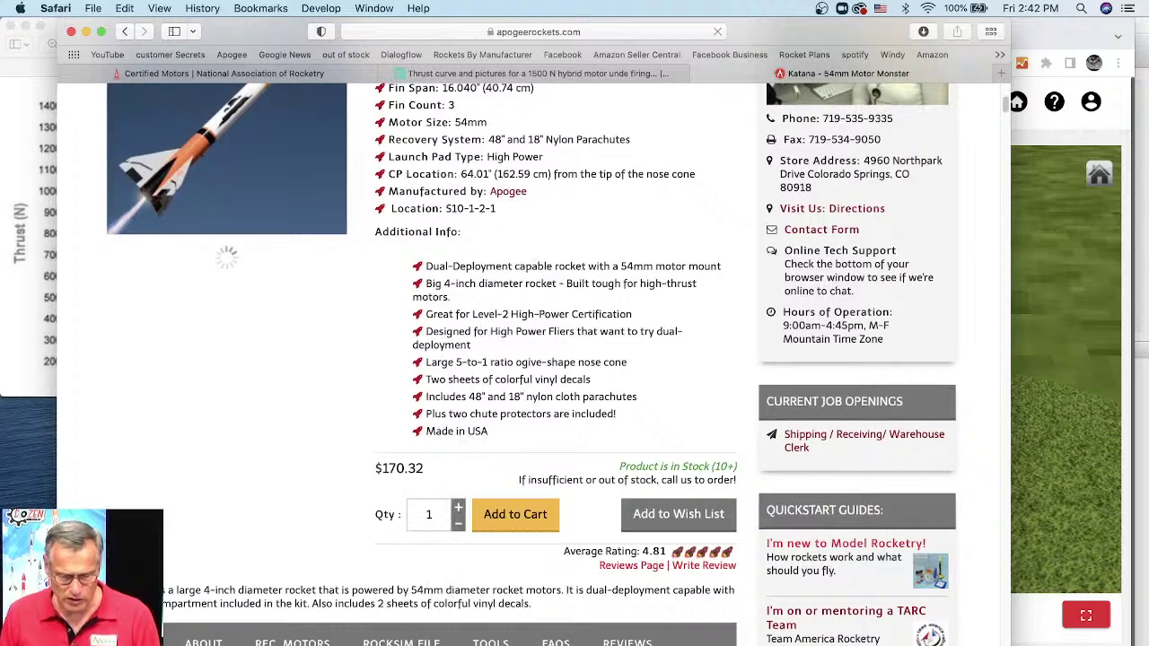
{"action": "scroll", "coordinate": [409, 611], "scroll_direction": "down", "scroll_amount": 1}
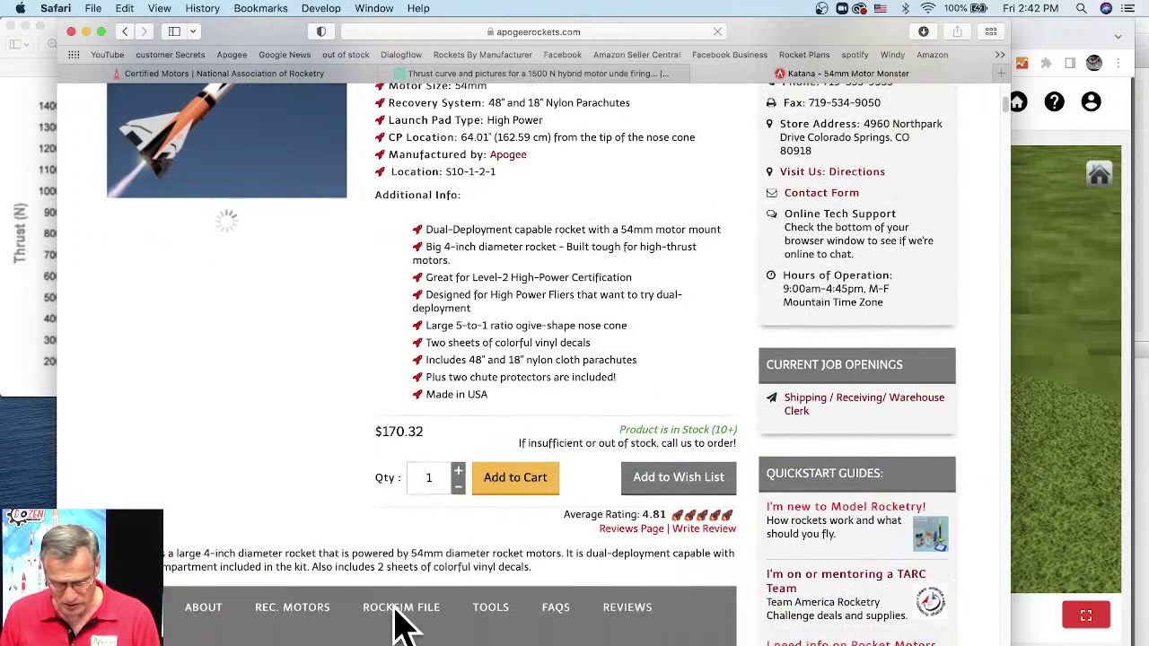
{"action": "left_click", "coordinate": [422, 611]}
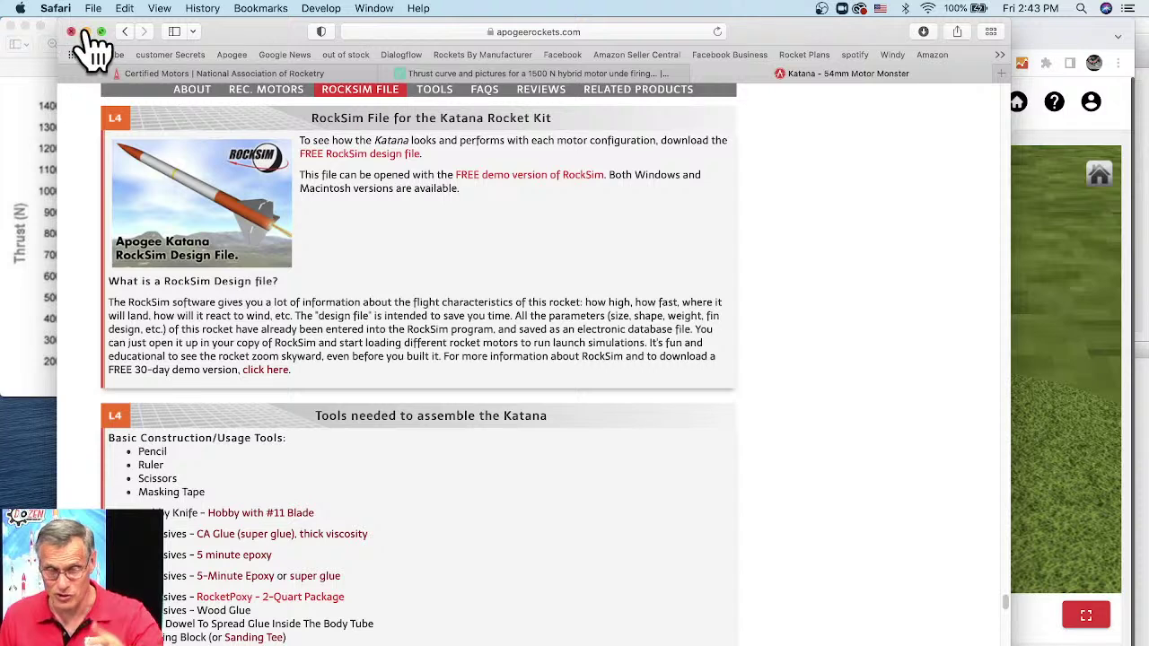
{"action": "key", "text": "cmd+m"}
Return to Launch Visualizer in Chrome, review the Katana's launch guide settings and launch conditions, and open its engine loading page.
{"action": "left_click", "coordinate": [919, 264]}
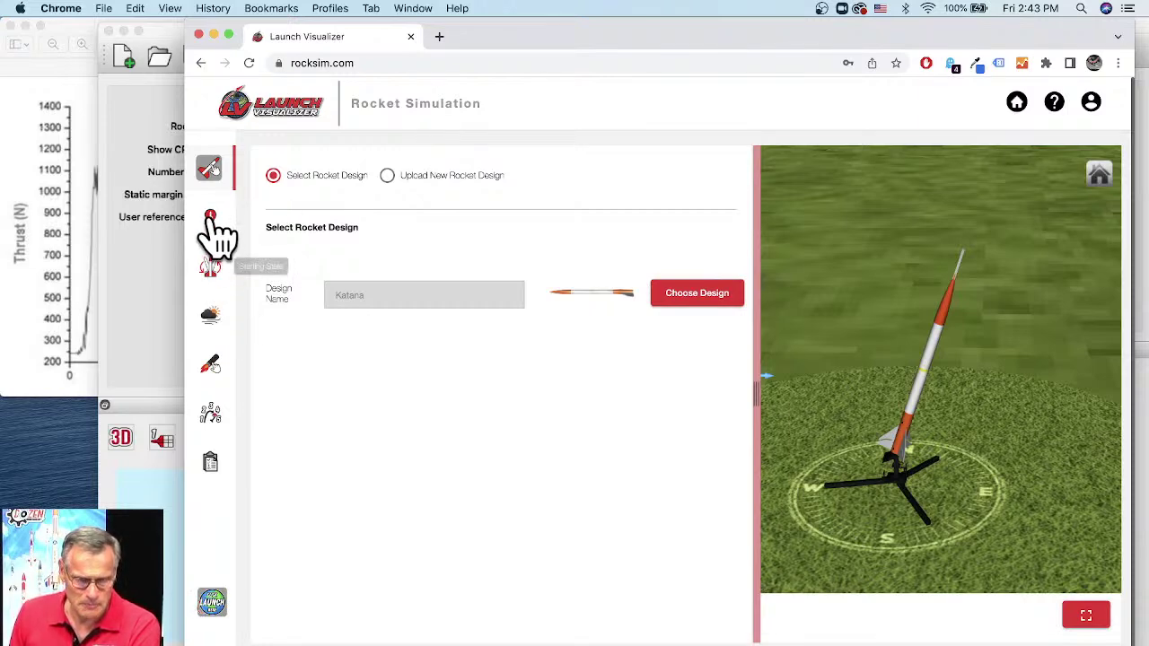
{"action": "left_click", "coordinate": [215, 274]}
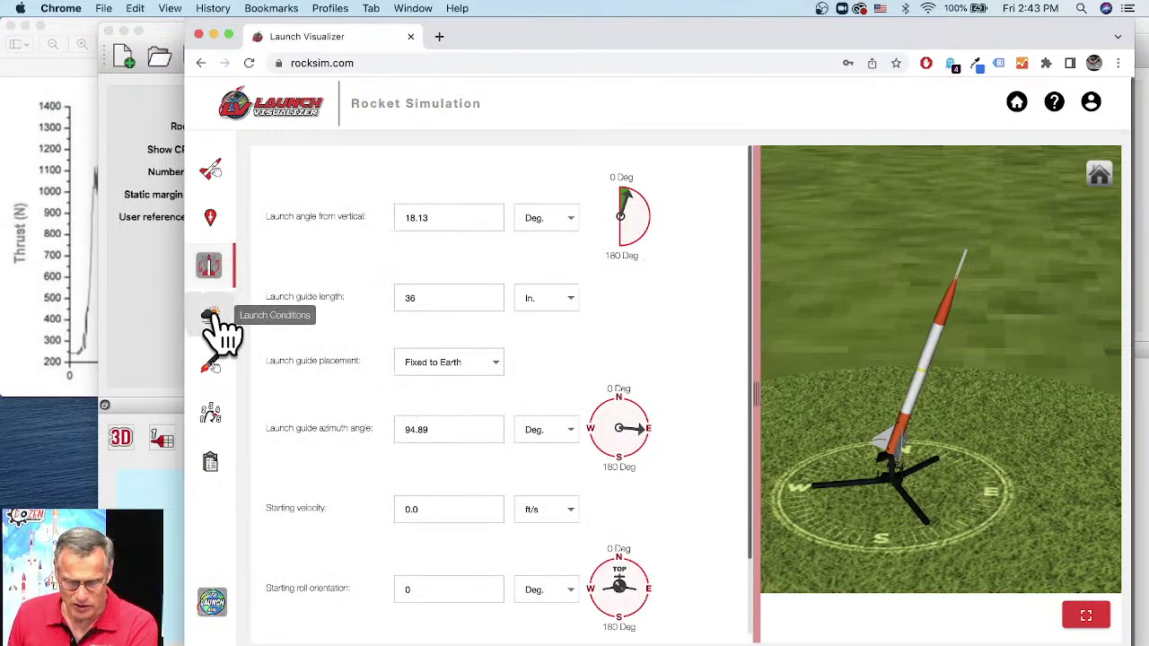
{"action": "left_click", "coordinate": [212, 314]}
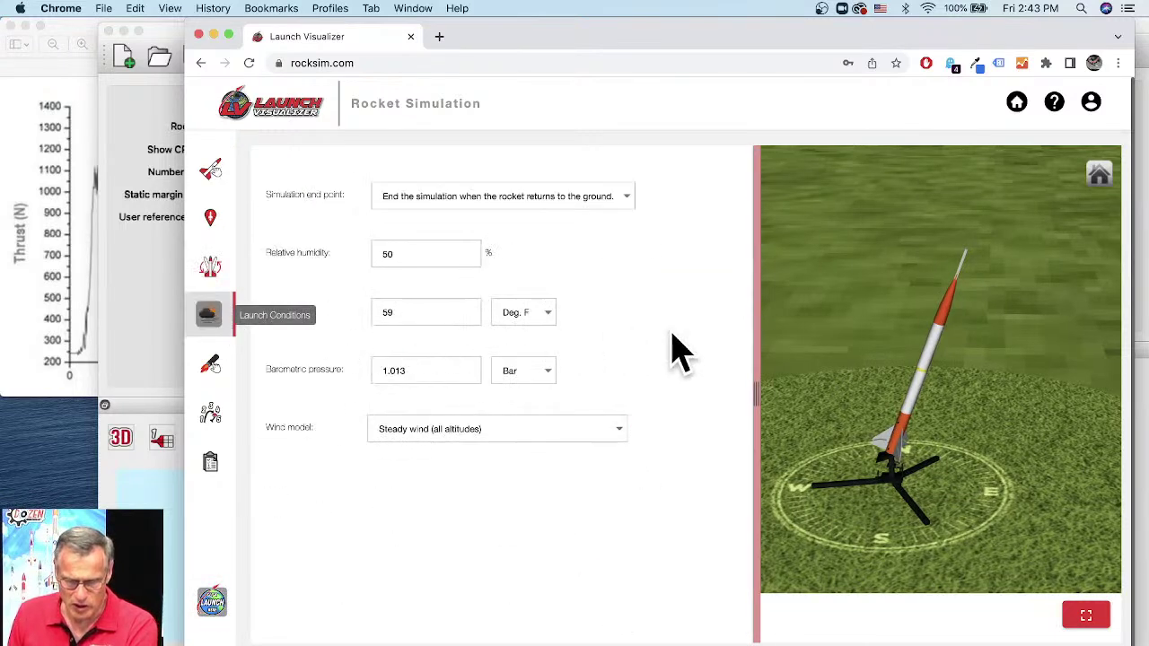
{"action": "left_click", "coordinate": [215, 372]}
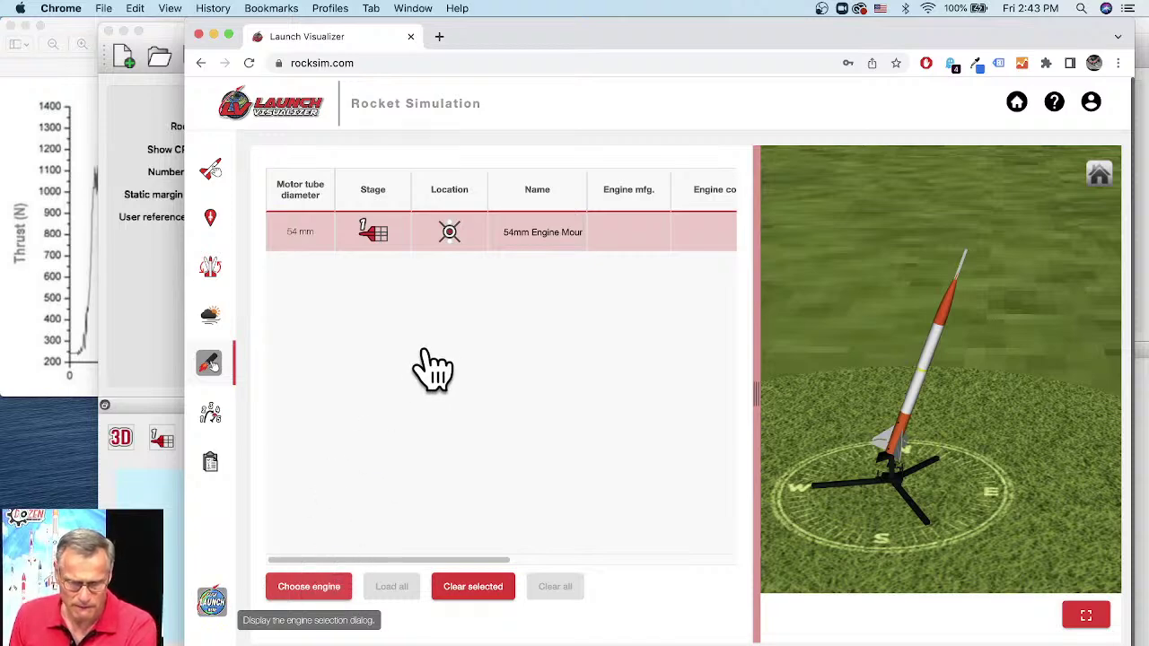
Open the engine selections for the 54 mm mount, sort them by engine code and filter the manufacturer to Cesaroni Technology Inc.
{"action": "left_click", "coordinate": [346, 580]}
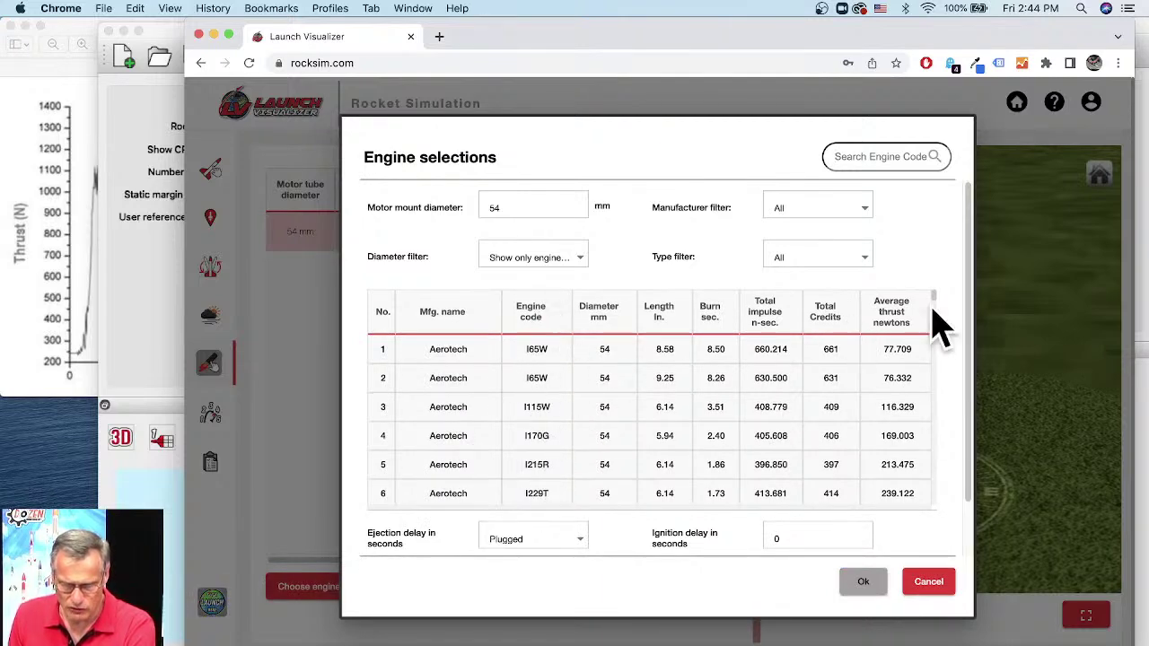
{"action": "left_click_drag", "start_coordinate": [936, 299], "coordinate": [934, 341]}
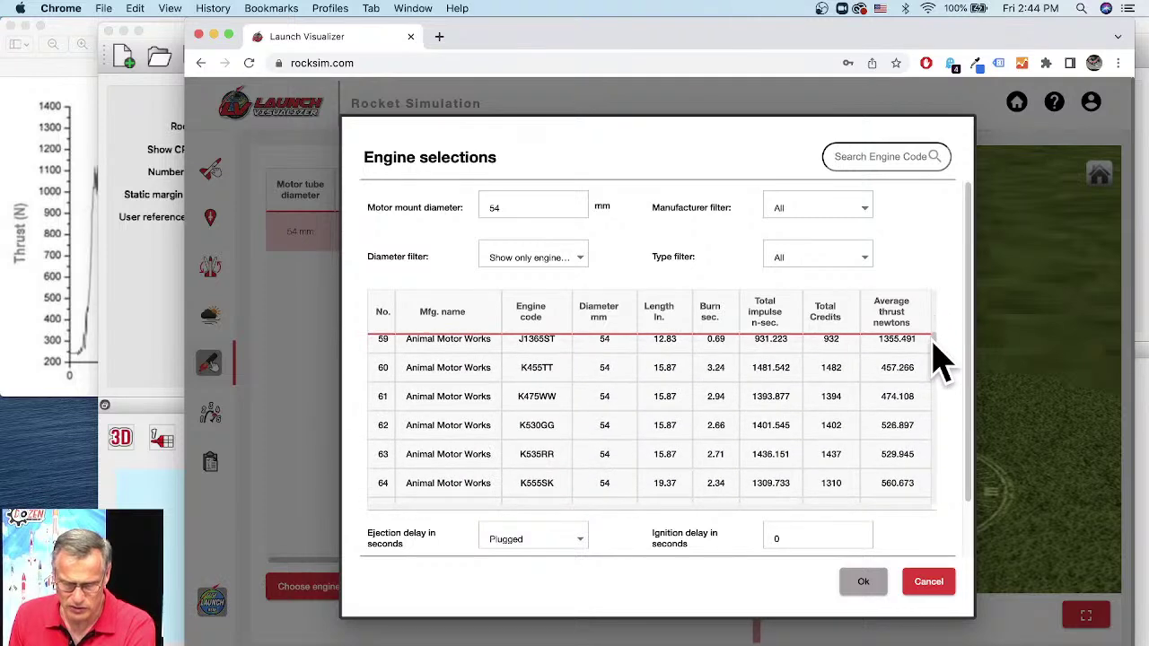
{"action": "left_click", "coordinate": [537, 331]}
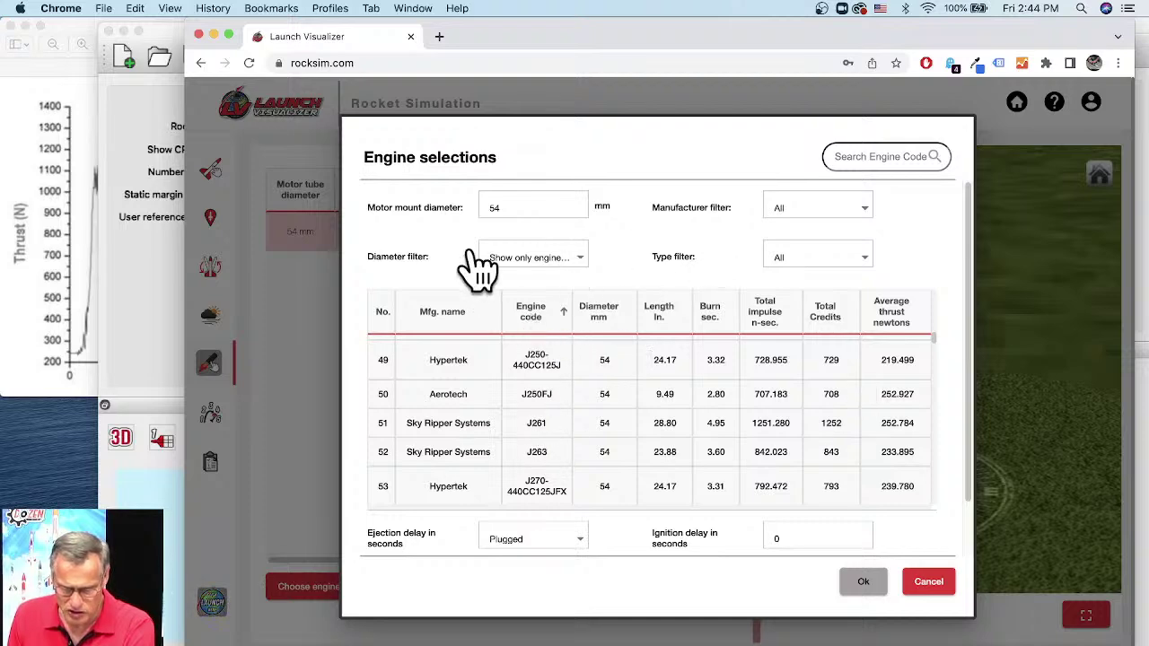
{"action": "left_click", "coordinate": [821, 215]}
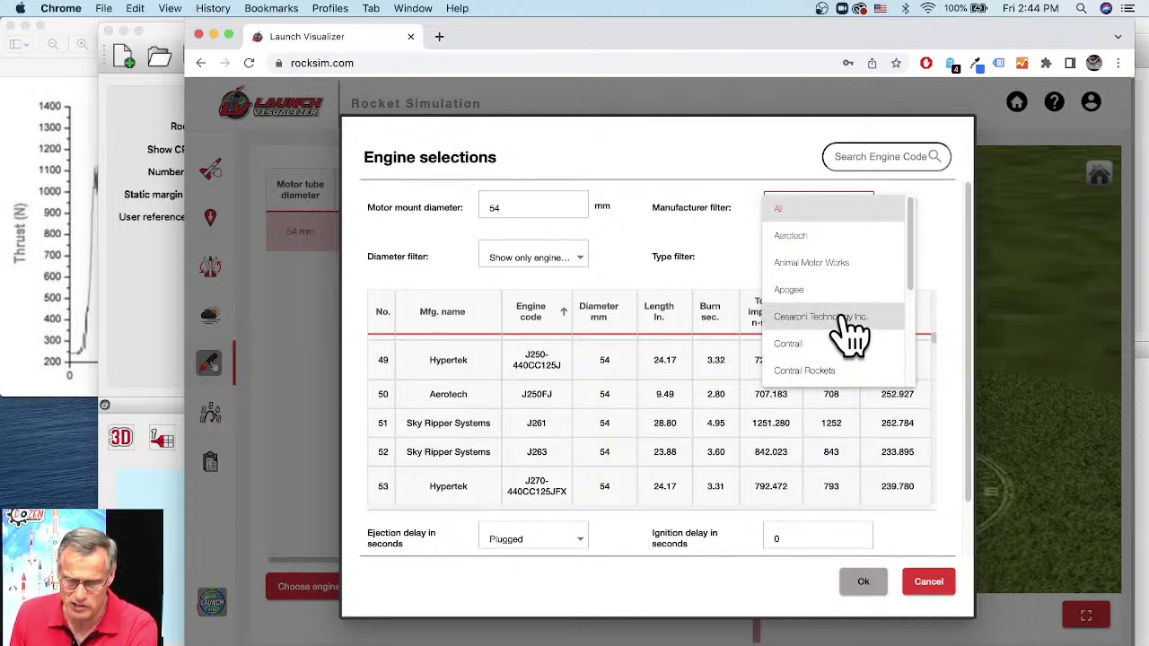
{"action": "left_click", "coordinate": [842, 318]}
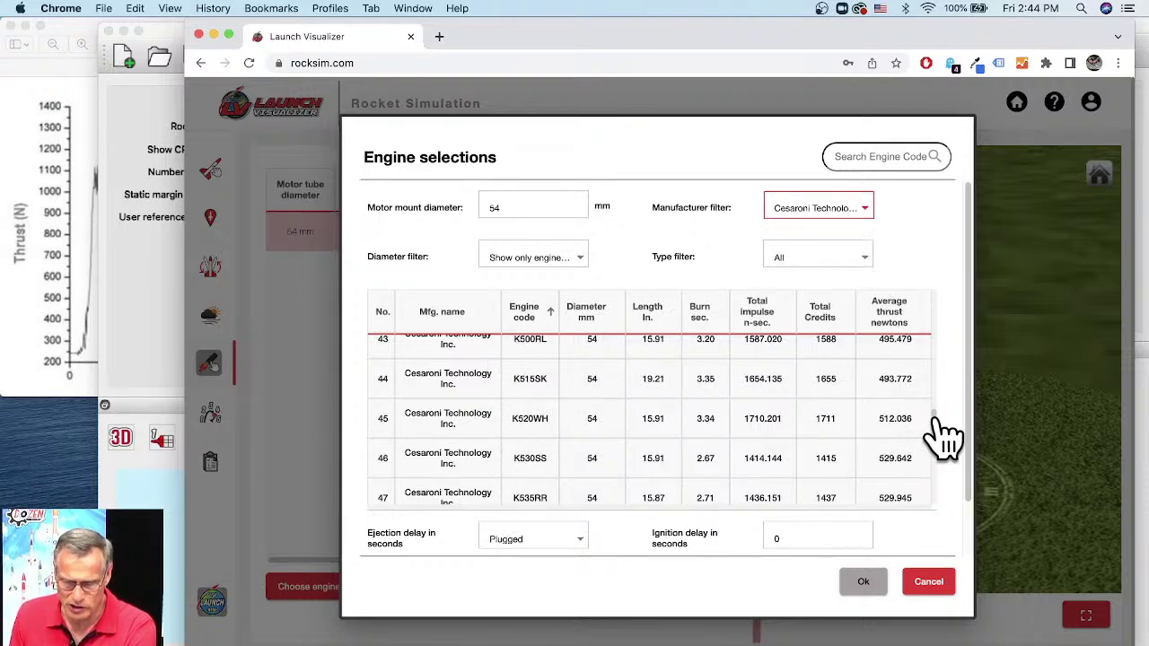
Look through the Cesaroni I, J and K engines, comparing their engine codes, lengths, burn times and average thrust.
{"action": "scroll", "coordinate": [941, 435], "scroll_direction": "up", "scroll_amount": 8}
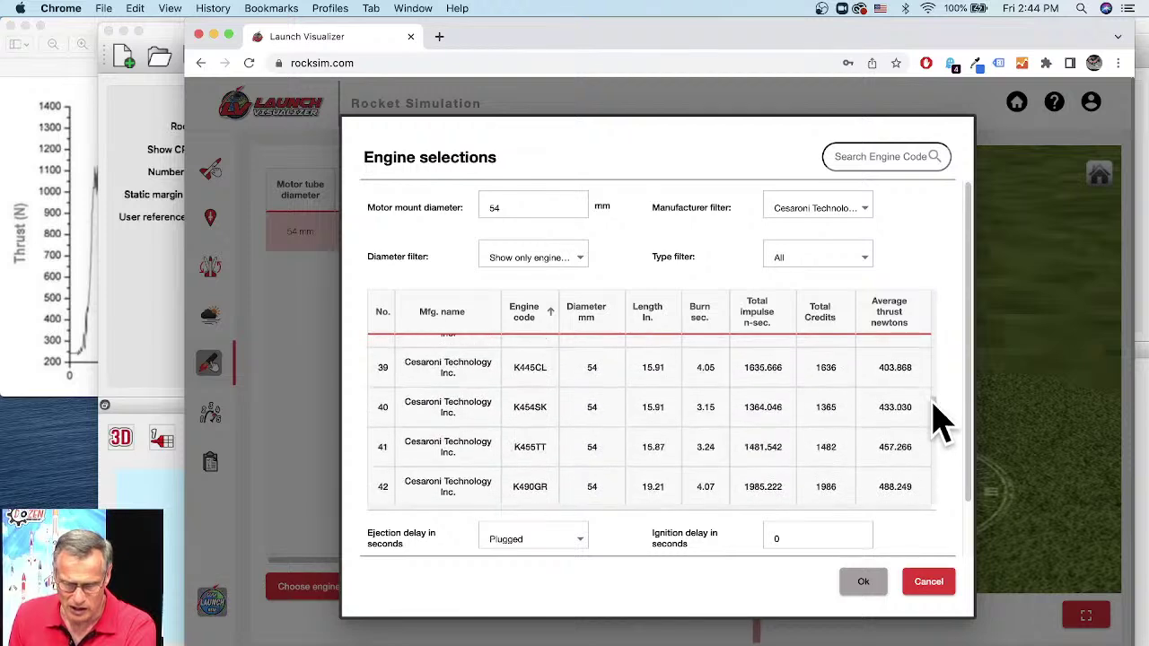
{"action": "scroll", "coordinate": [940, 412], "scroll_direction": "up", "scroll_amount": 10}
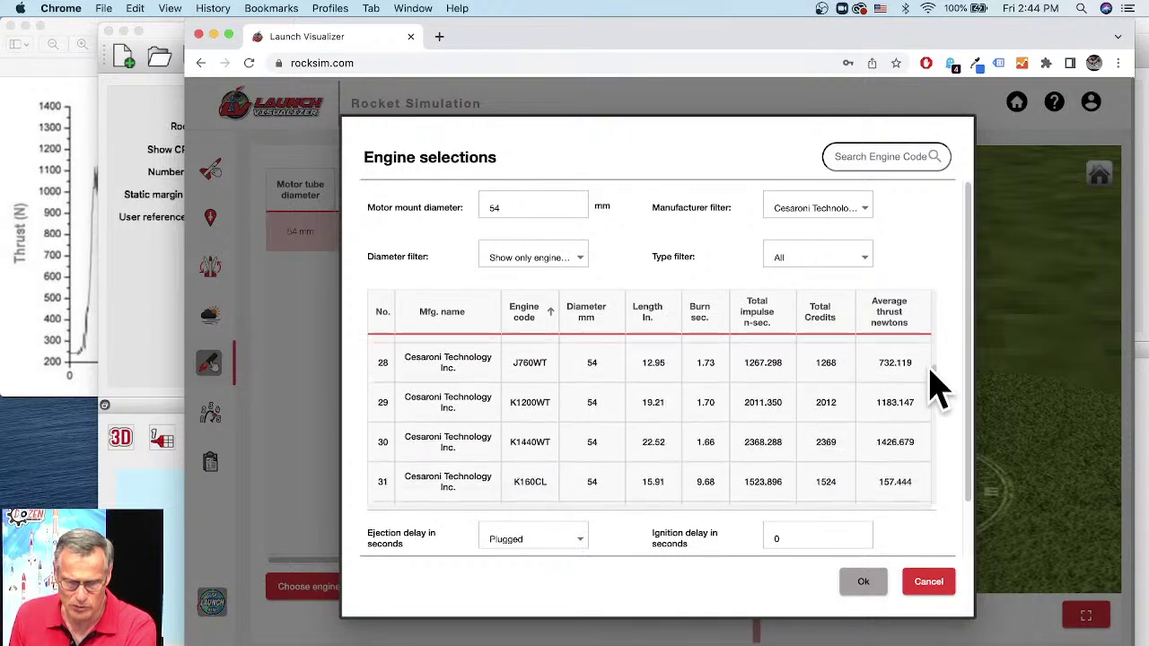
{"action": "scroll", "coordinate": [939, 377], "scroll_direction": "up", "scroll_amount": 5}
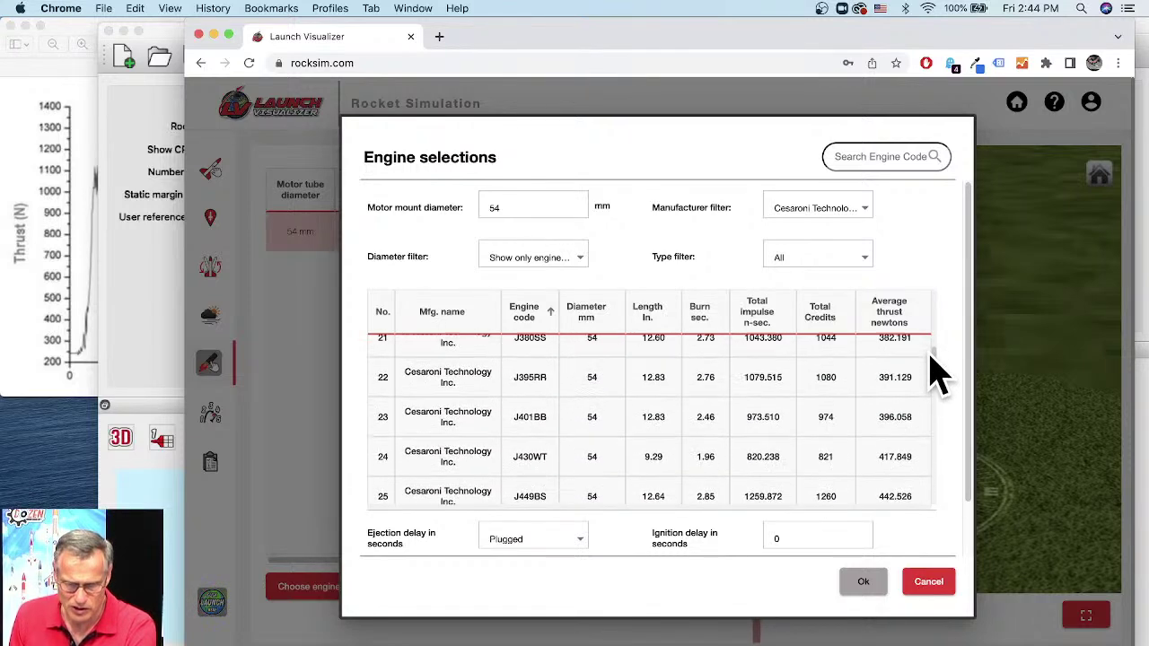
{"action": "scroll", "coordinate": [938, 368], "scroll_direction": "up", "scroll_amount": 1}
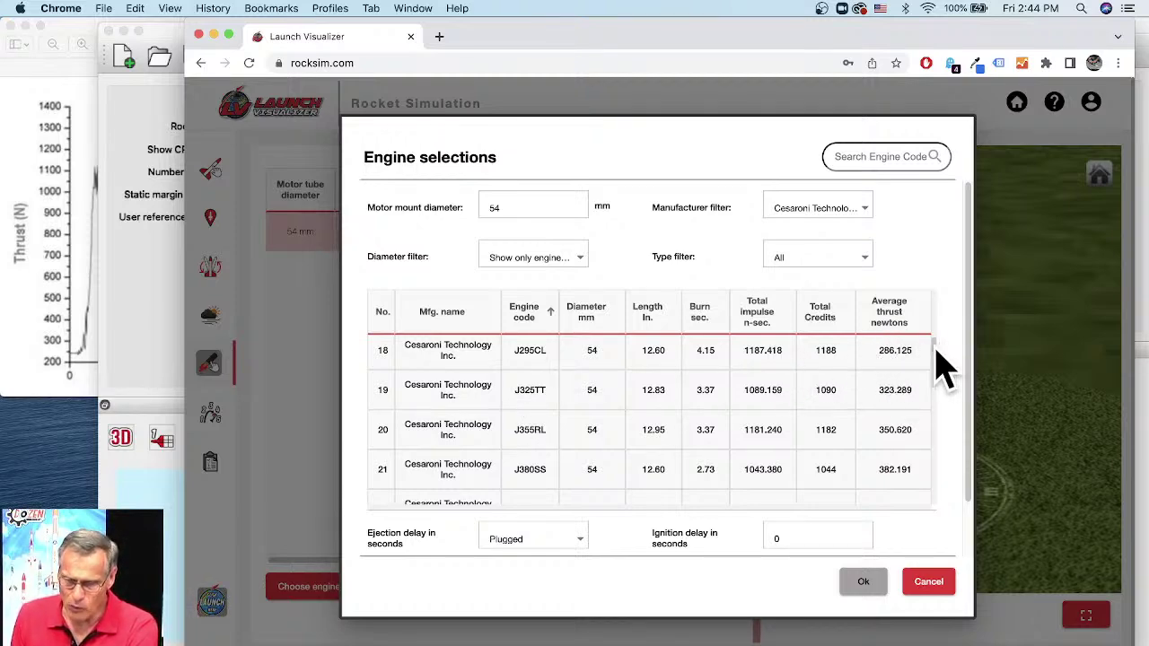
{"action": "scroll", "coordinate": [936, 350], "scroll_direction": "up", "scroll_amount": 5}
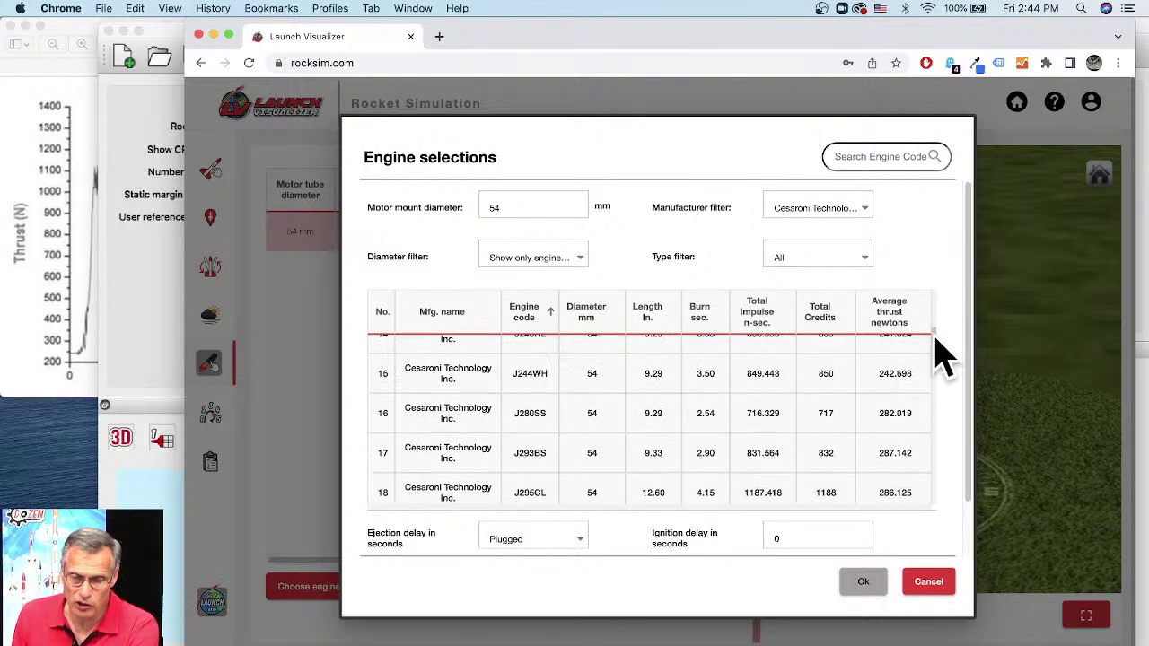
{"action": "scroll", "coordinate": [936, 350], "scroll_direction": "up", "scroll_amount": 2}
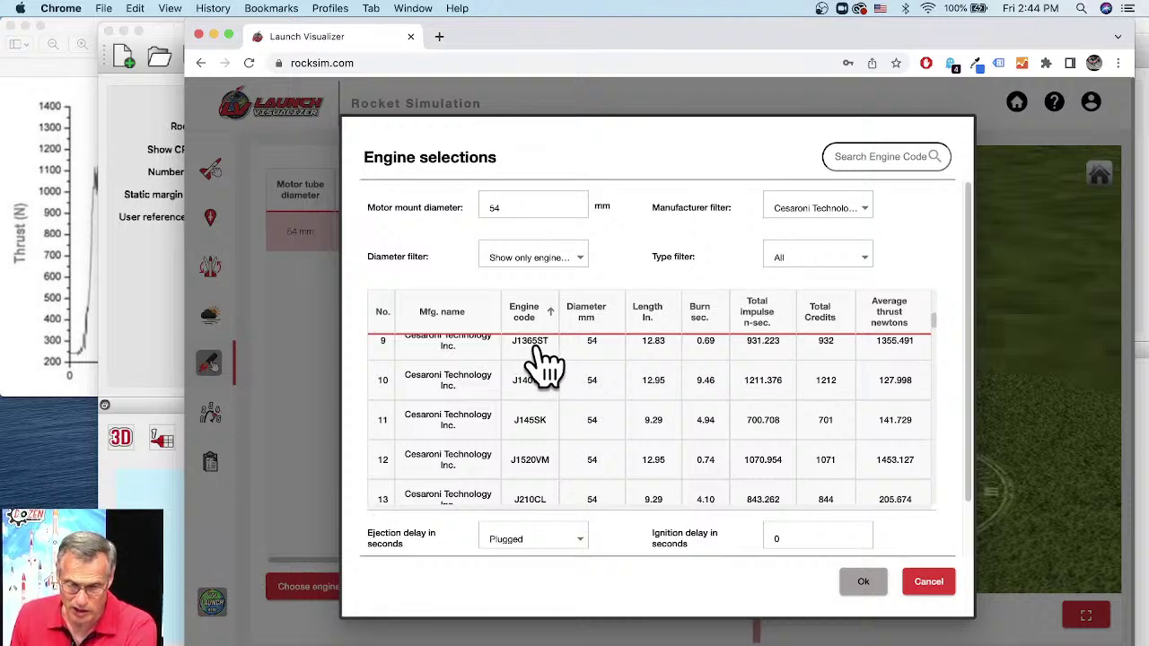
{"action": "scroll", "coordinate": [541, 386], "scroll_direction": "up", "scroll_amount": 1}
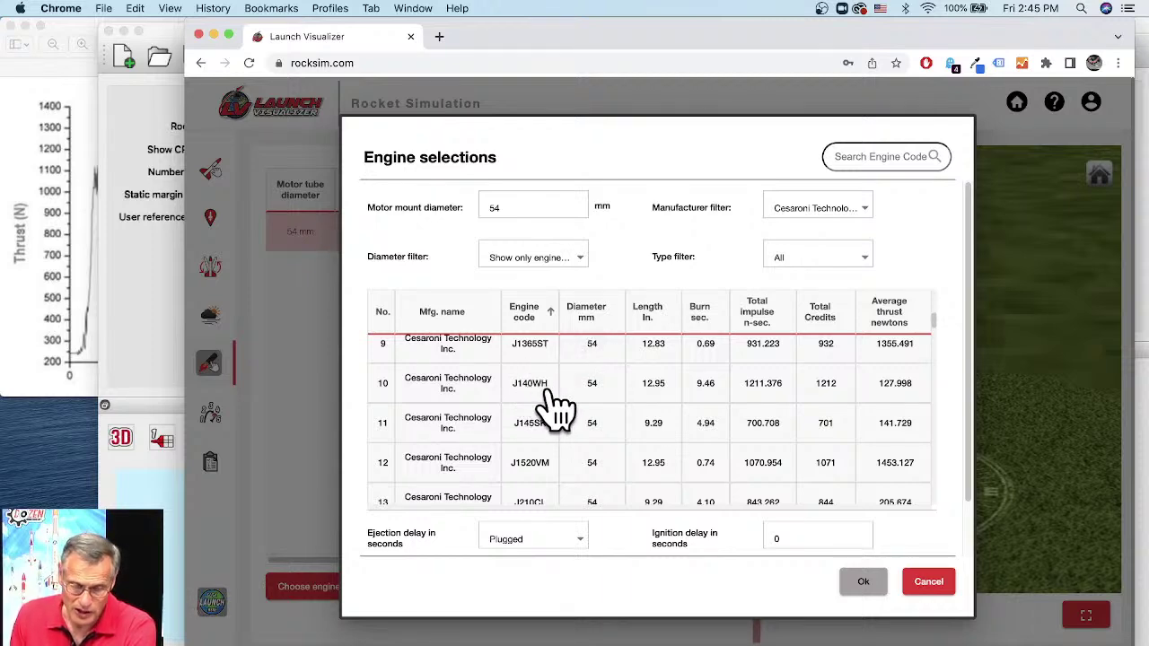
{"action": "scroll", "coordinate": [555, 408], "scroll_direction": "up", "scroll_amount": 3}
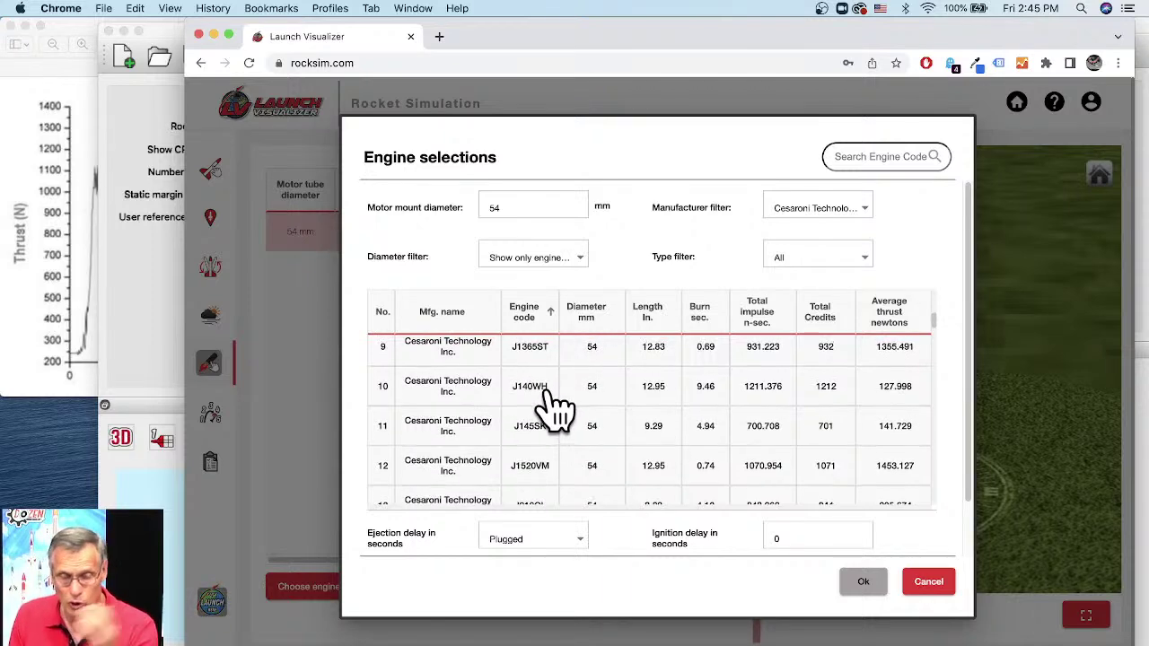
{"action": "scroll", "coordinate": [555, 408], "scroll_direction": "up", "scroll_amount": 4}
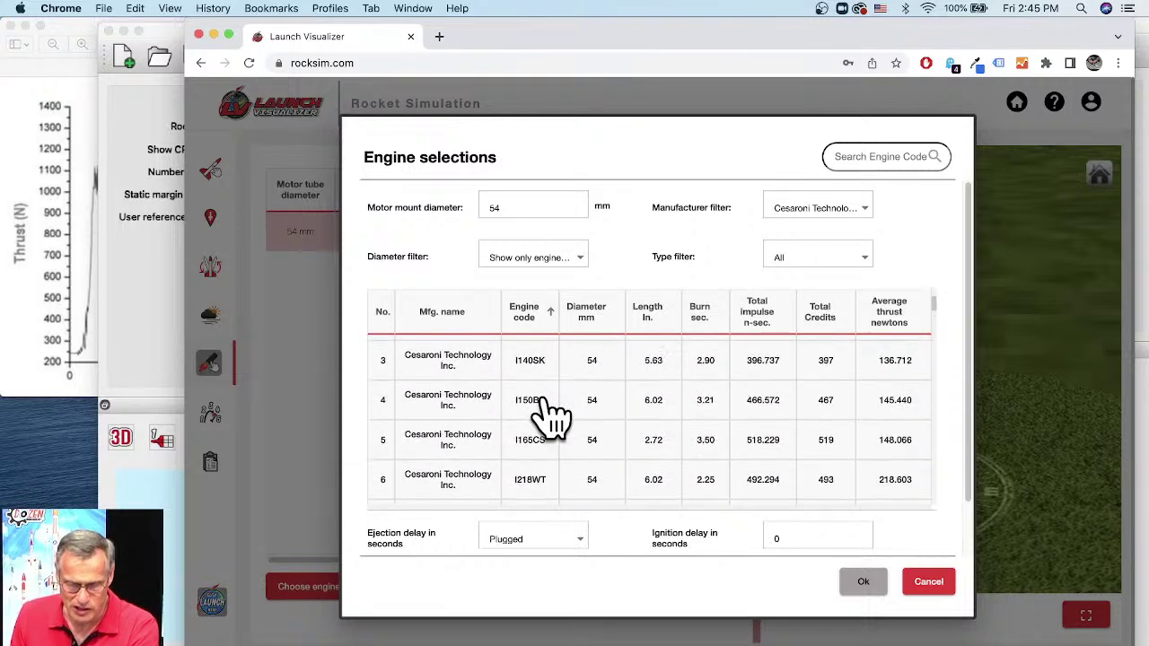
{"action": "scroll", "coordinate": [573, 463], "scroll_direction": "up", "scroll_amount": 2}
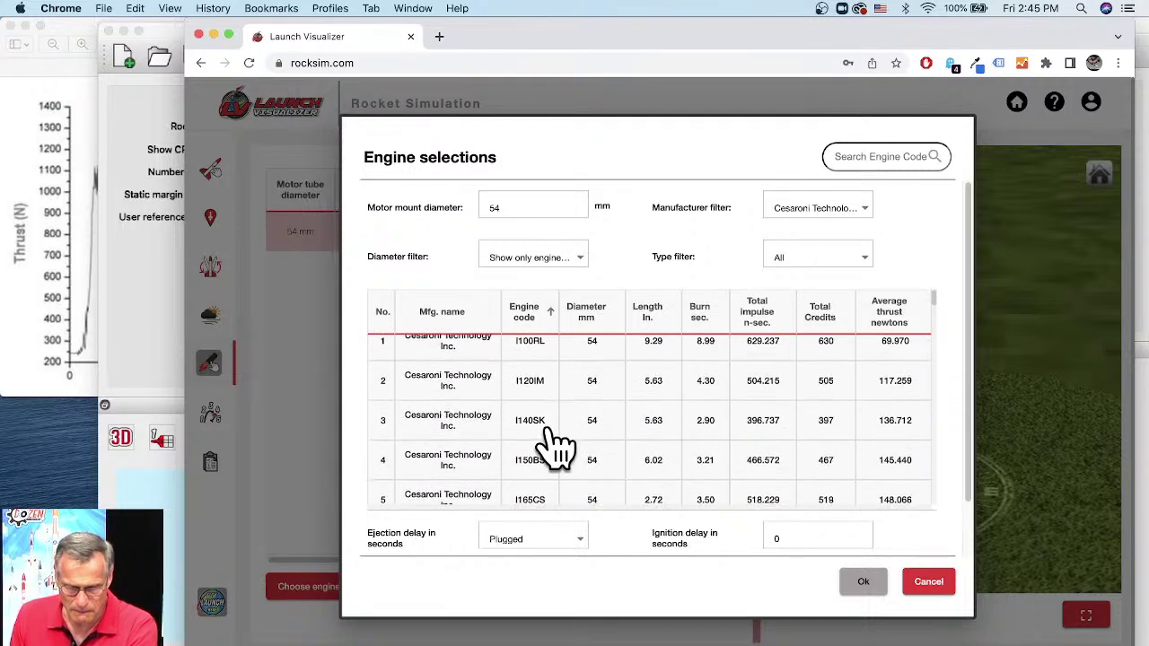
{"action": "scroll", "coordinate": [552, 450], "scroll_direction": "down", "scroll_amount": 3}
{"action": "scroll", "coordinate": [548, 437], "scroll_direction": "down", "scroll_amount": 1}
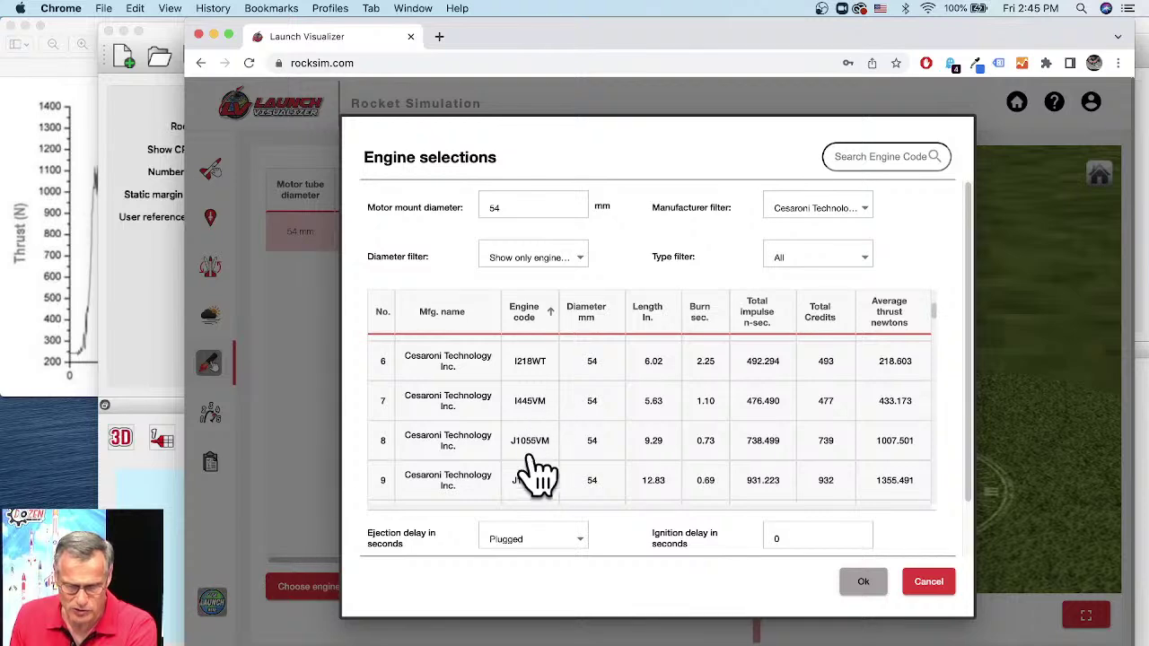
{"action": "scroll", "coordinate": [543, 463], "scroll_direction": "down", "scroll_amount": 3}
{"action": "scroll", "coordinate": [574, 447], "scroll_direction": "down", "scroll_amount": 3}
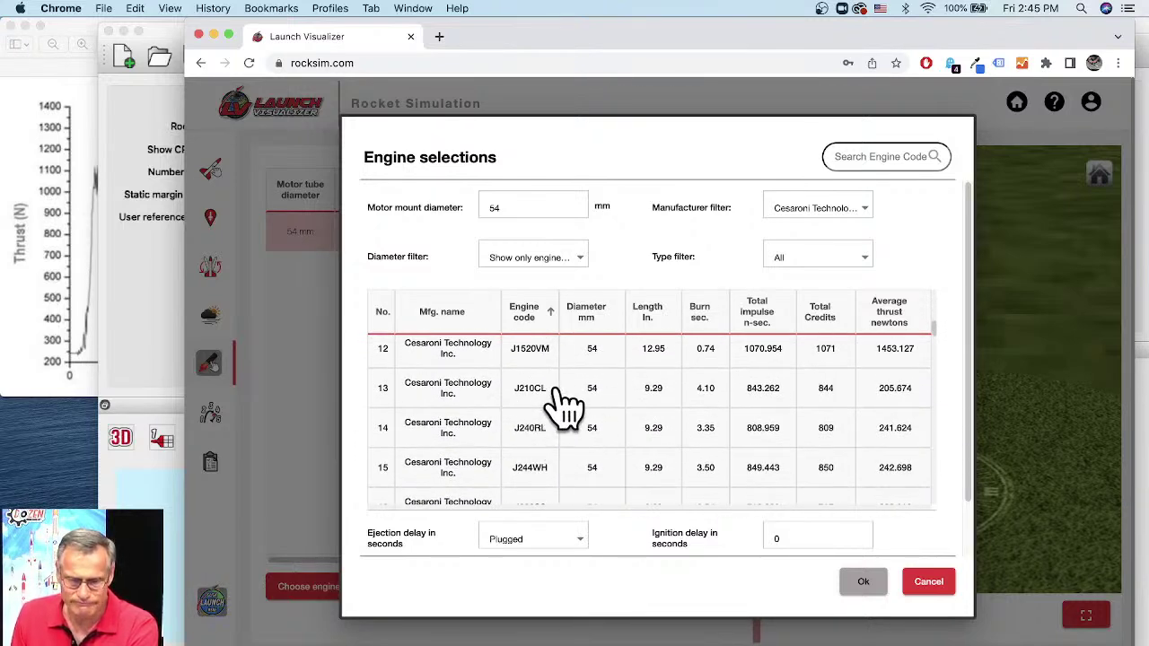
{"action": "scroll", "coordinate": [532, 413], "scroll_direction": "down", "scroll_amount": 4}
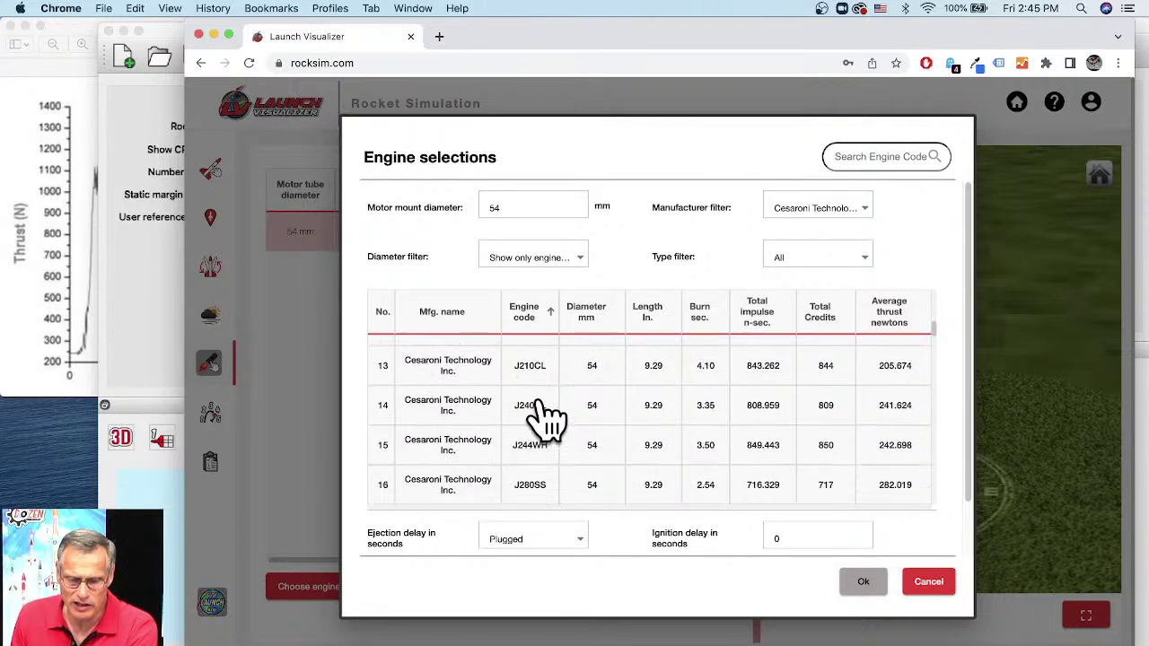
{"action": "scroll", "coordinate": [548, 476], "scroll_direction": "down", "scroll_amount": 3}
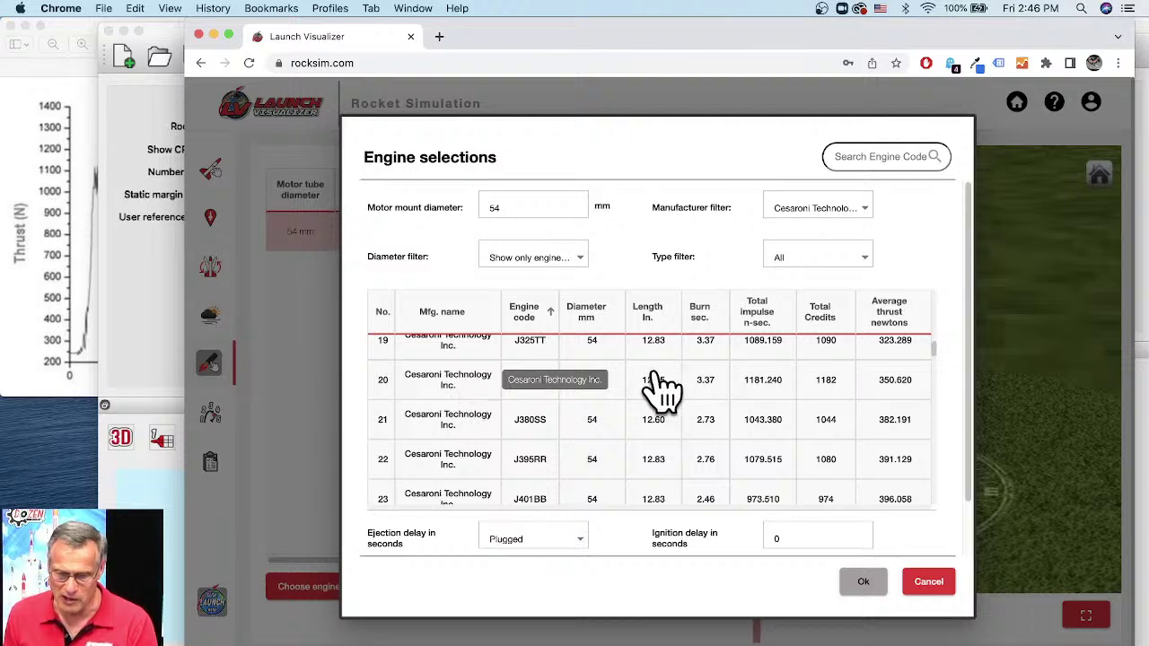
Load the Cesaroni J355RL engine into the 54 mm mount with a 16-second ejection delay.
{"action": "left_click", "coordinate": [427, 395]}
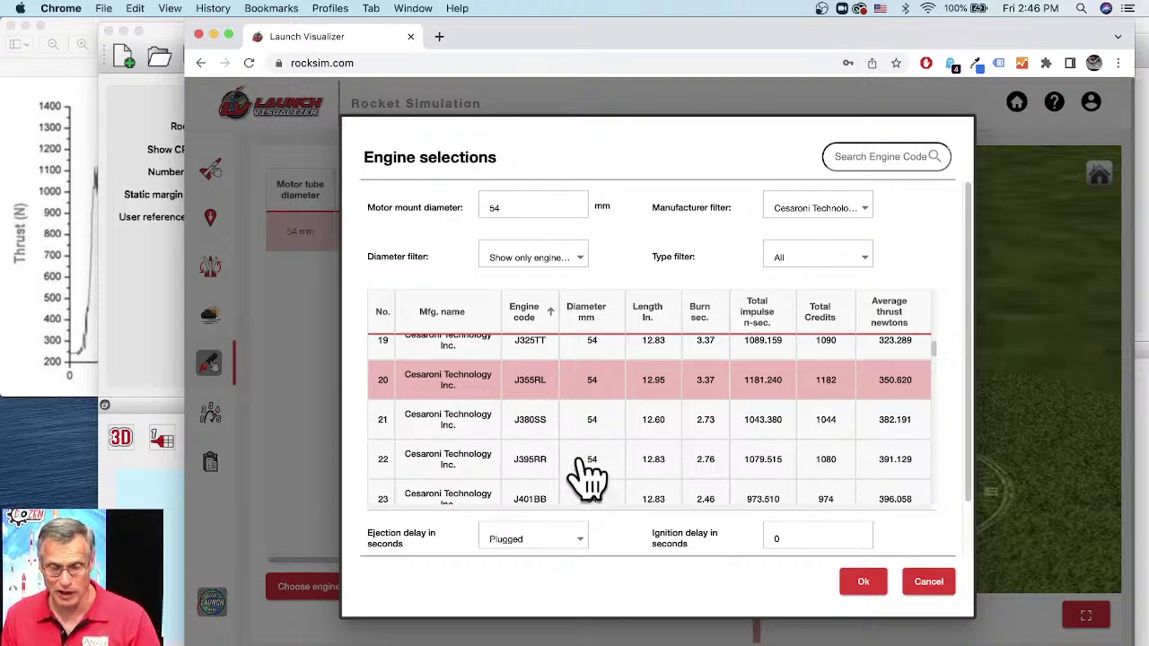
{"action": "scroll", "coordinate": [602, 435], "scroll_direction": "down", "scroll_amount": 1}
{"action": "scroll", "coordinate": [600, 445], "scroll_direction": "down", "scroll_amount": 1}
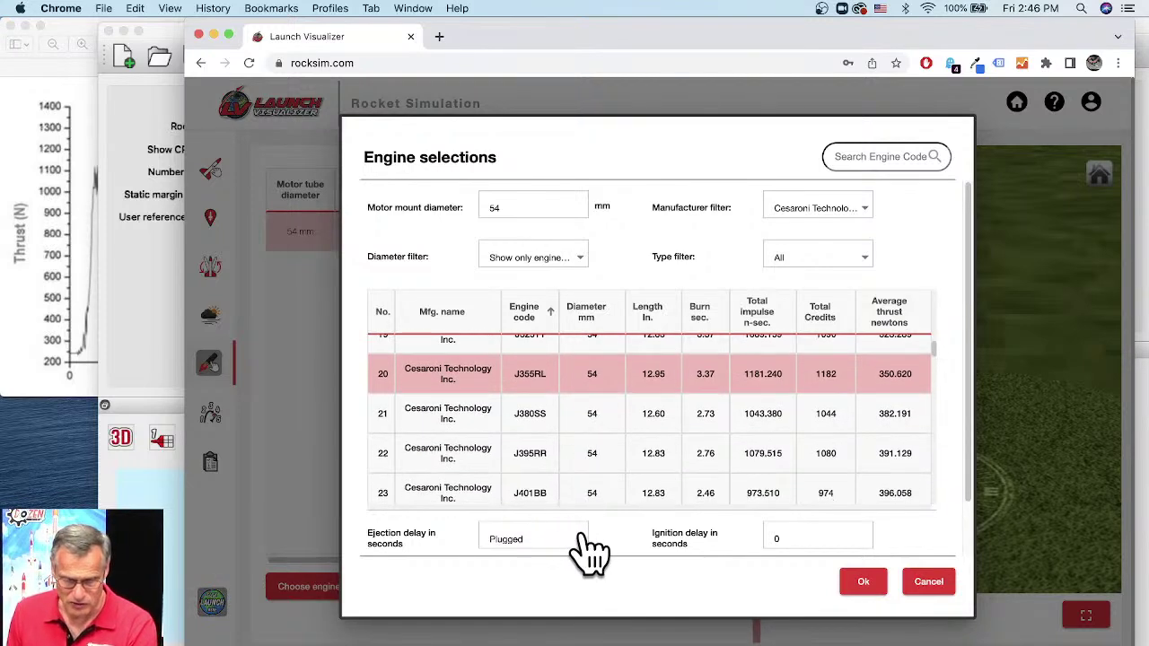
{"action": "left_click", "coordinate": [589, 544]}
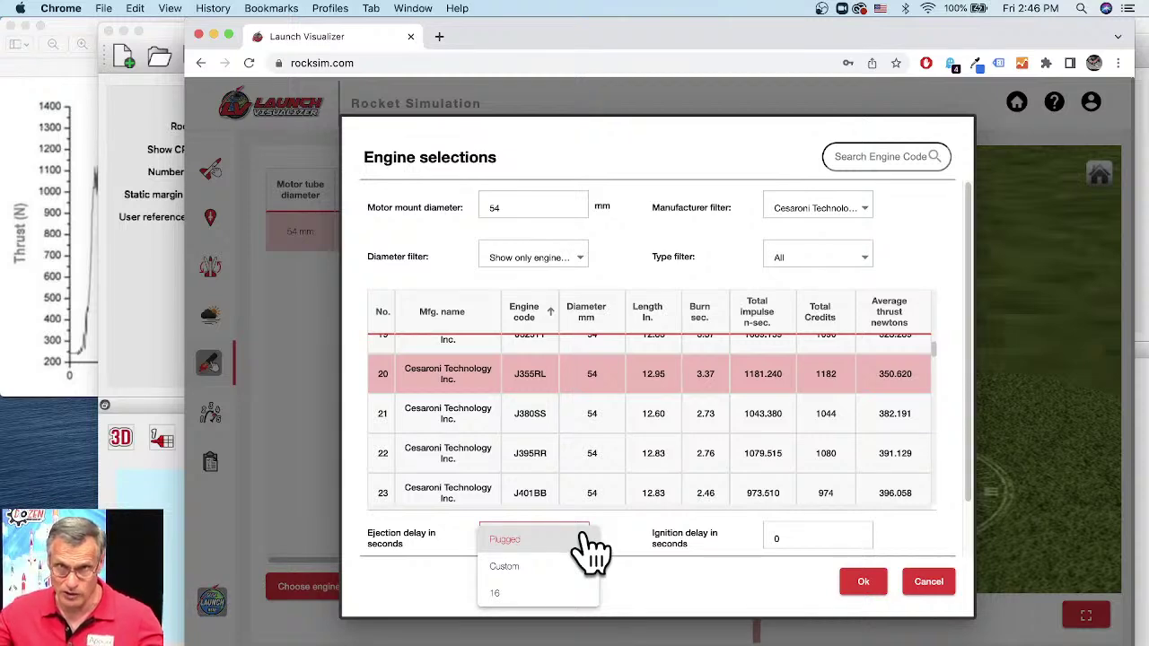
{"action": "left_click", "coordinate": [508, 594]}
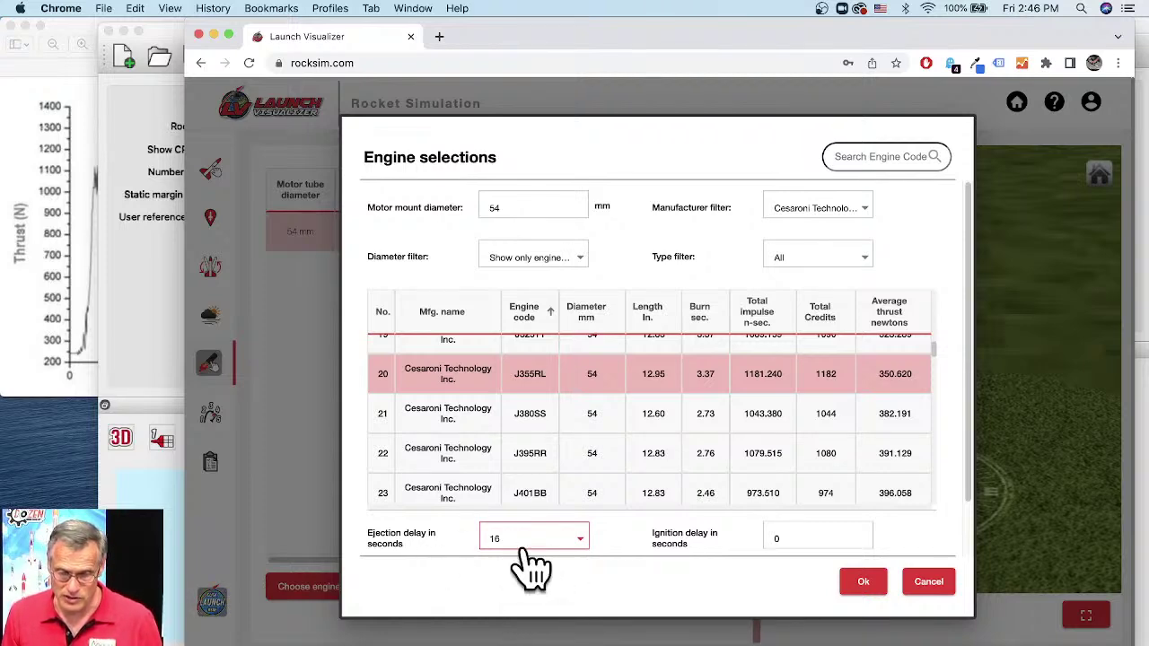
{"action": "left_click", "coordinate": [871, 588]}
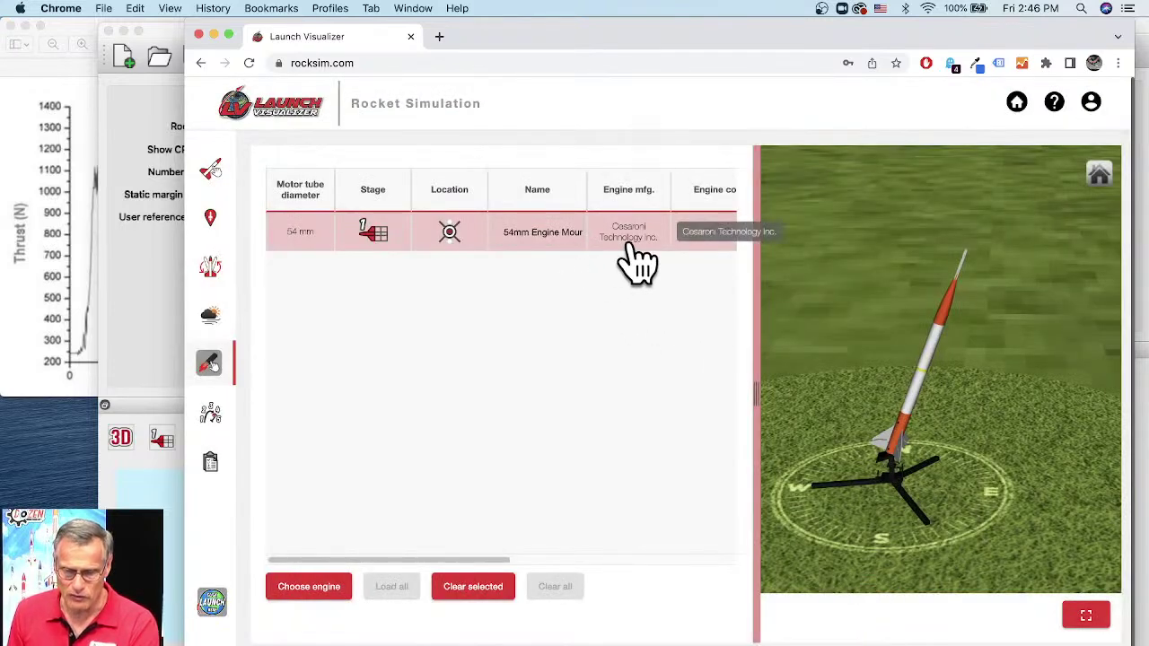
Open the recovery device events and set both the 48" Parachute and the second Parachute to Deploy at Altitude.
{"action": "left_click", "coordinate": [212, 415]}
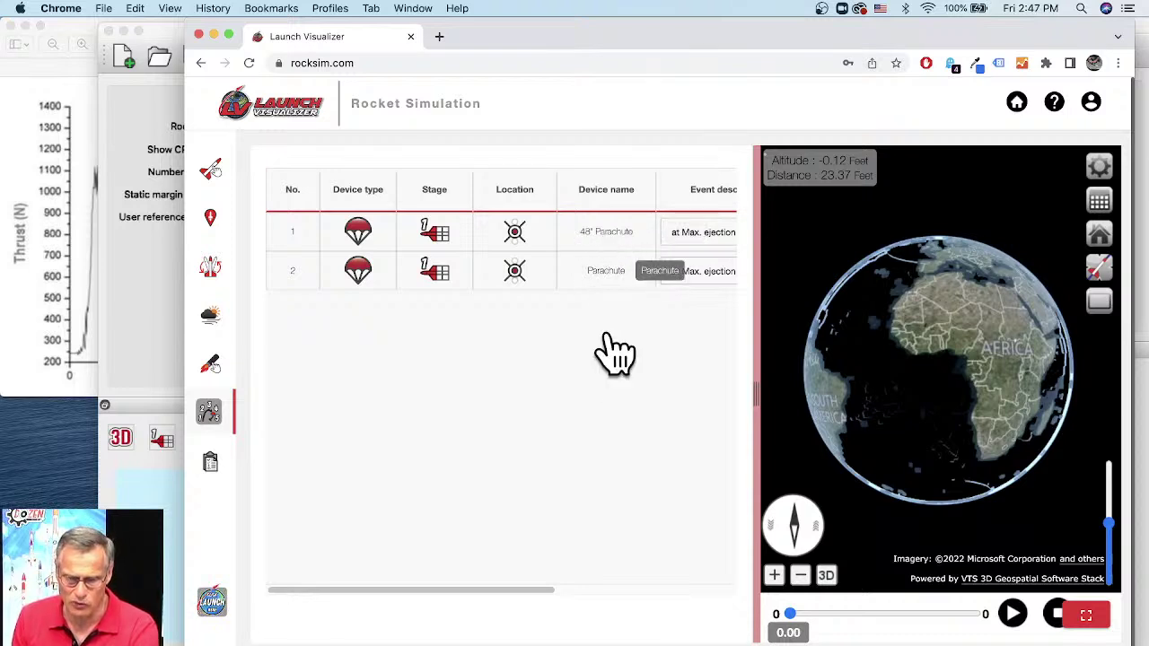
{"action": "mouse_move", "coordinate": [533, 590]}
{"action": "left_mouse_down"}
{"action": "mouse_move", "coordinate": [689, 593]}
{"action": "mouse_move", "coordinate": [519, 593]}
{"action": "left_mouse_up"}
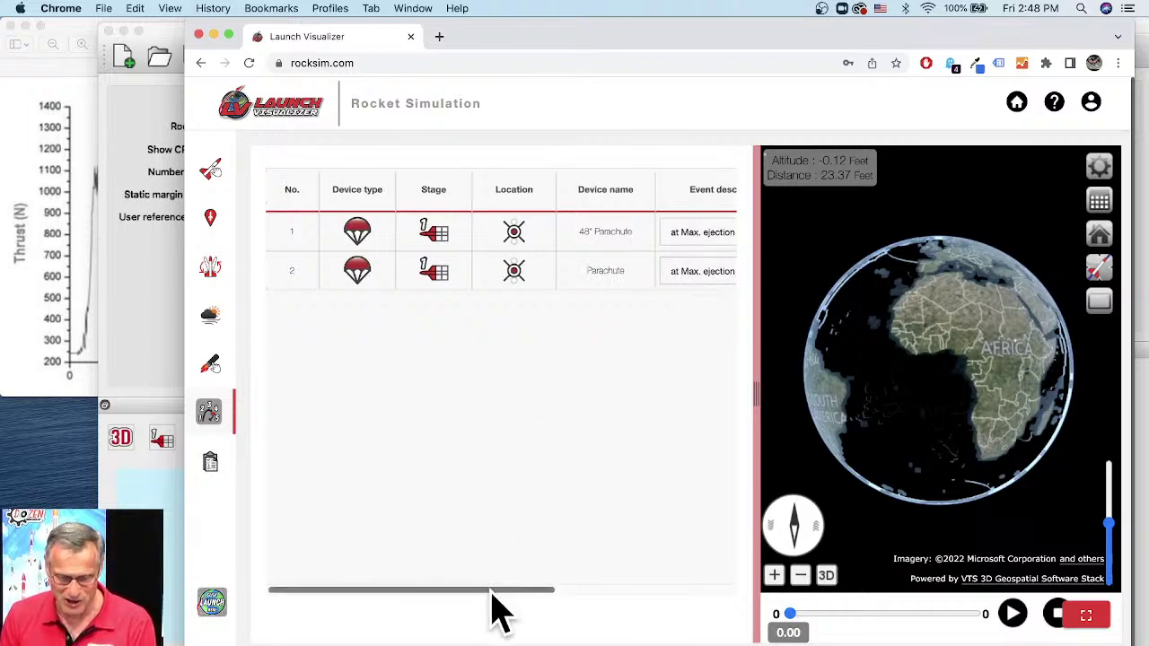
{"action": "left_click_drag", "start_coordinate": [491, 592], "coordinate": [566, 599]}
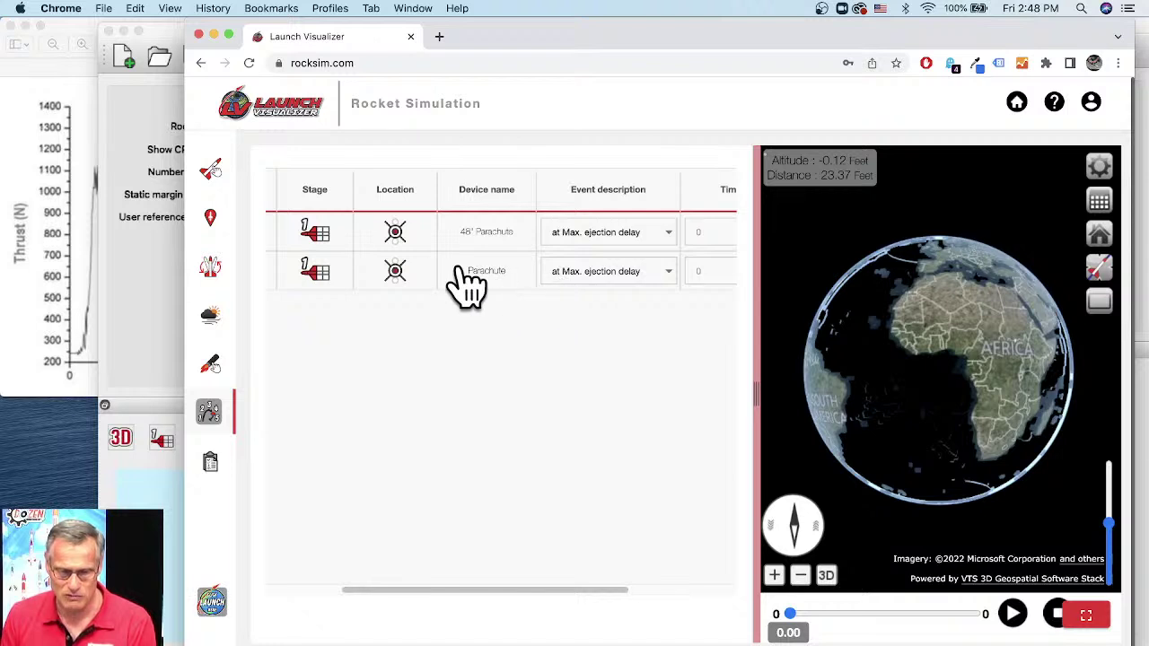
{"action": "left_click", "coordinate": [634, 272]}
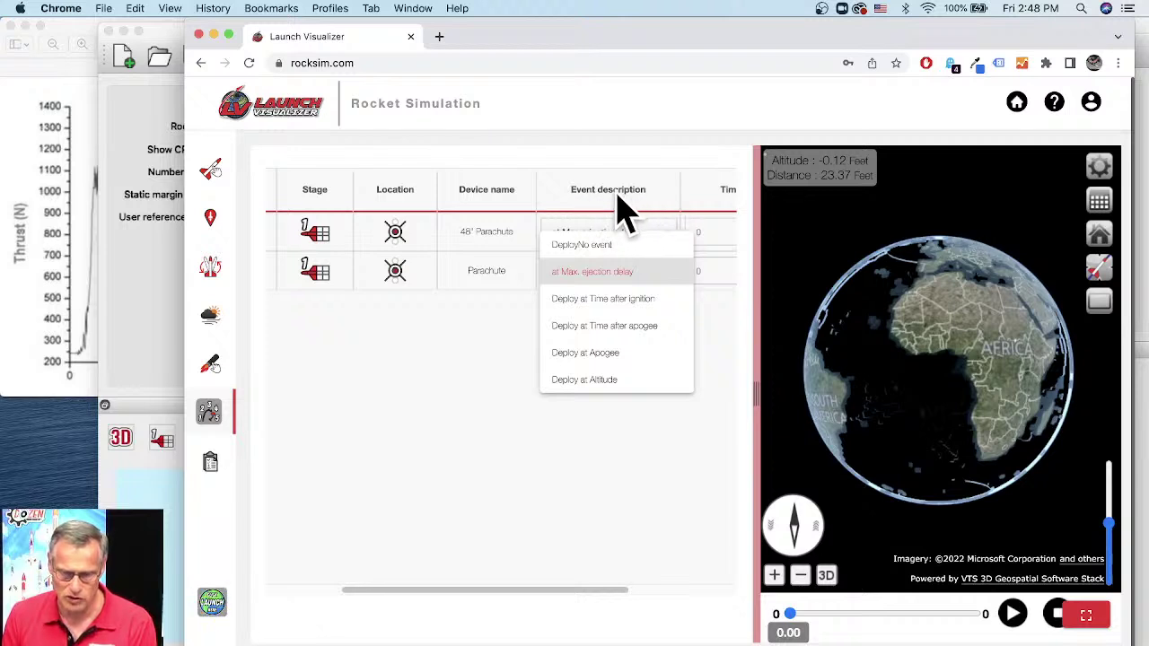
{"action": "left_click", "coordinate": [585, 380]}
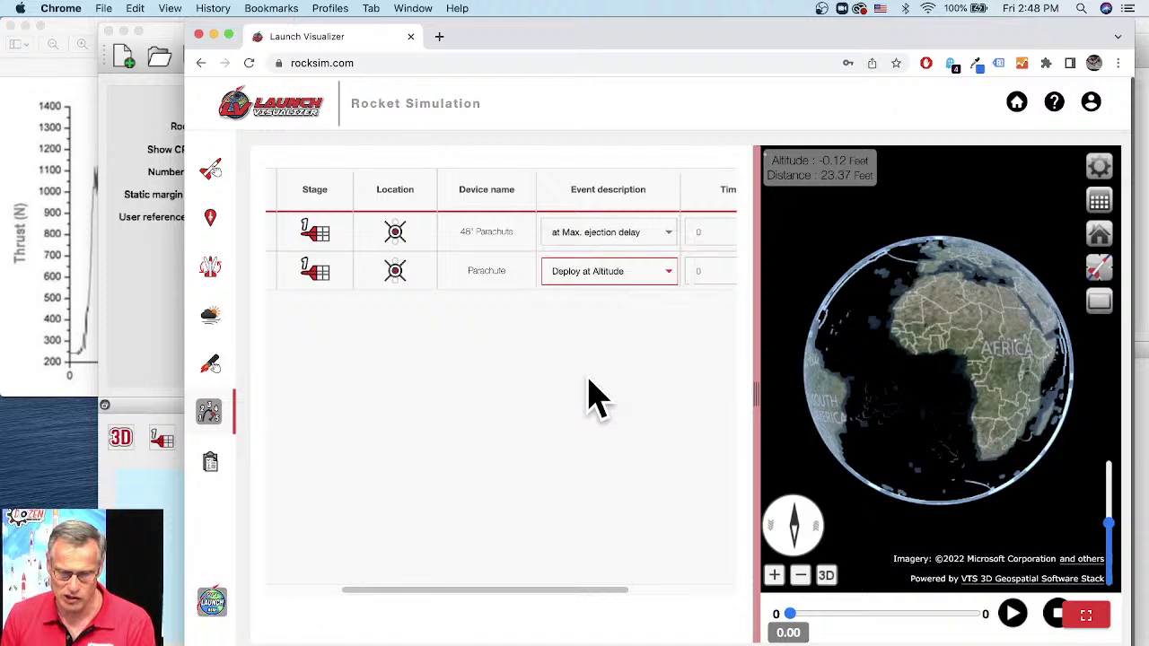
{"action": "left_click", "coordinate": [595, 232]}
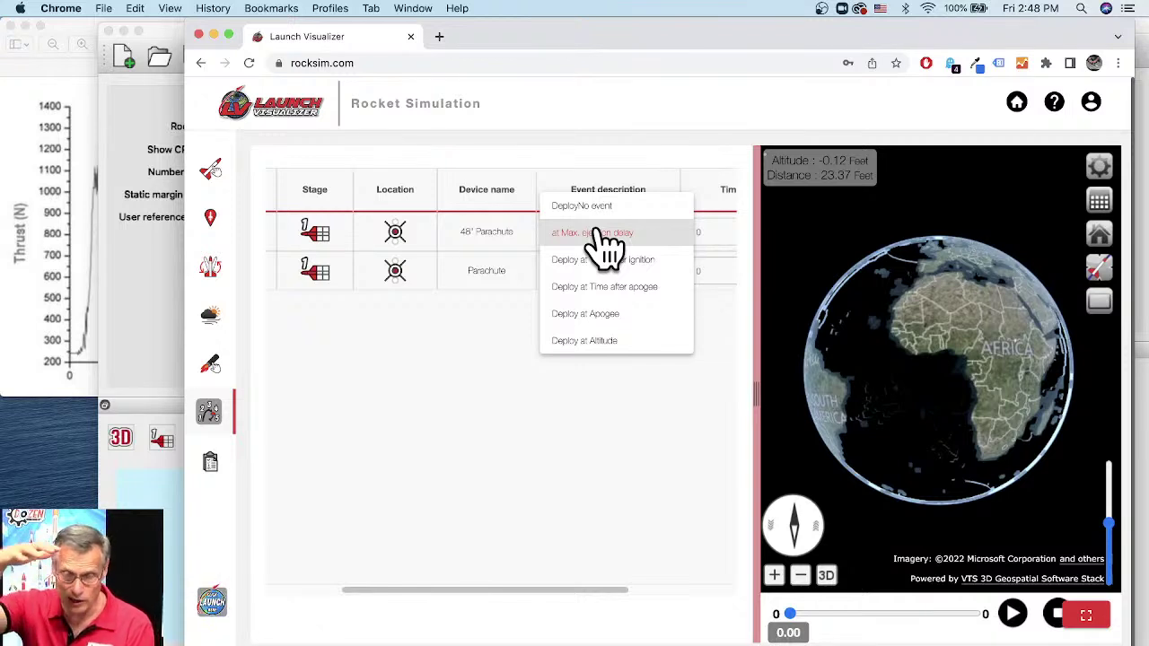
{"action": "left_click", "coordinate": [588, 341]}
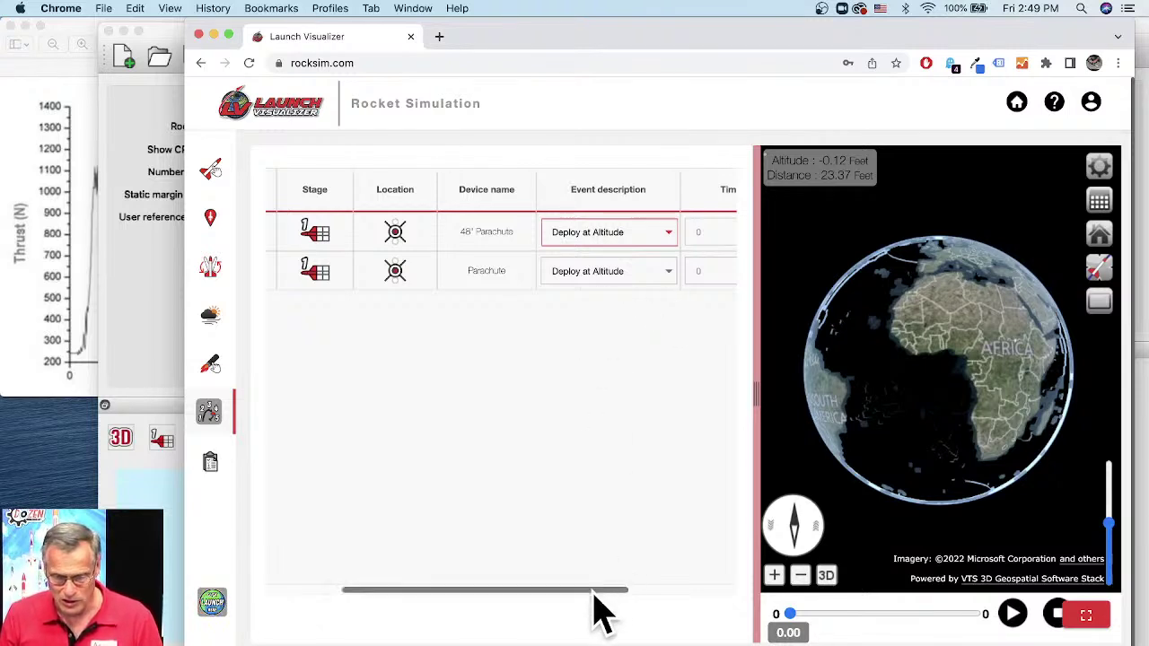
Set the deployment altitude of the second device, Parachute, to 400 m.
{"action": "left_click_drag", "start_coordinate": [594, 595], "coordinate": [731, 595]}
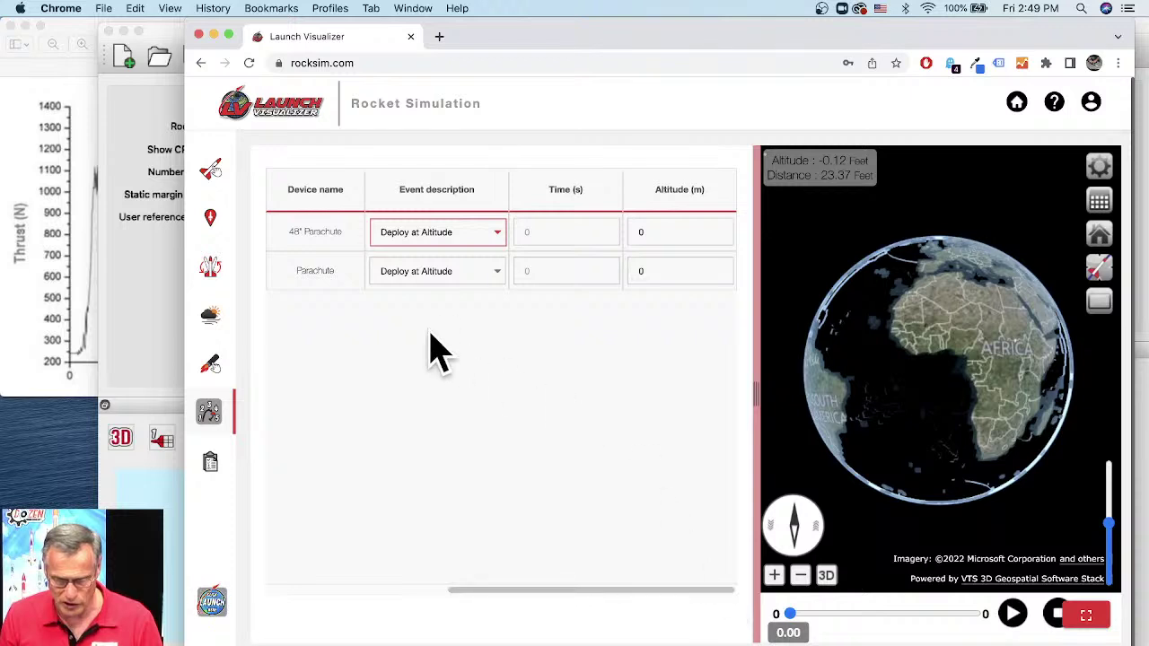
{"action": "left_click", "coordinate": [651, 270]}
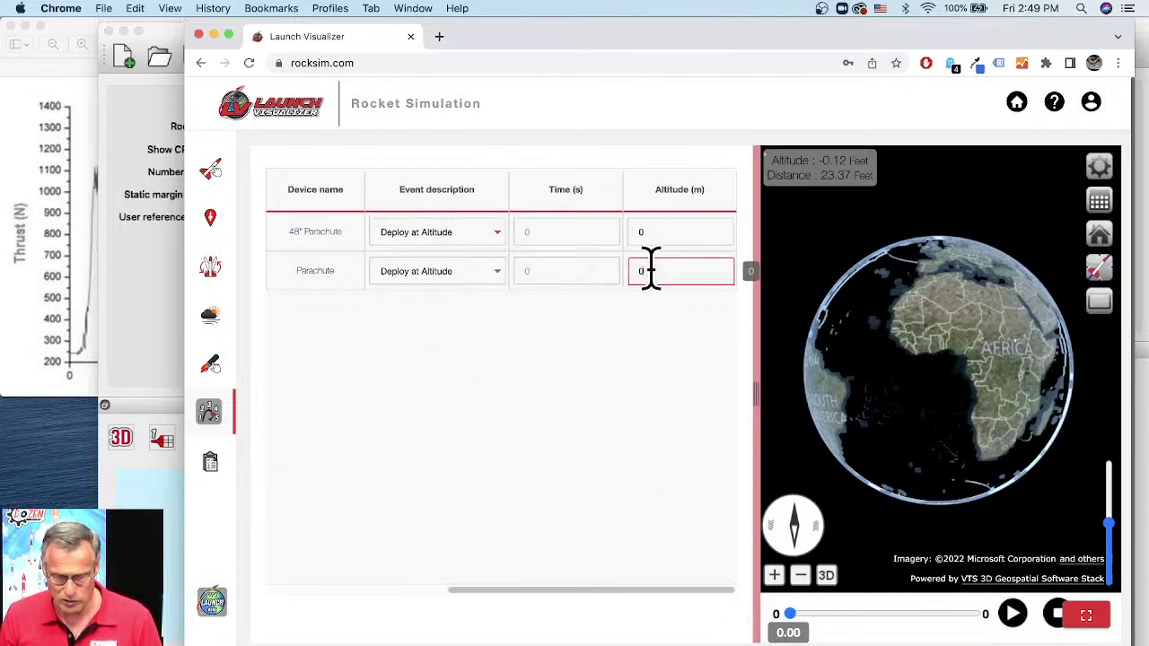
{"action": "double_click", "coordinate": [651, 270]}
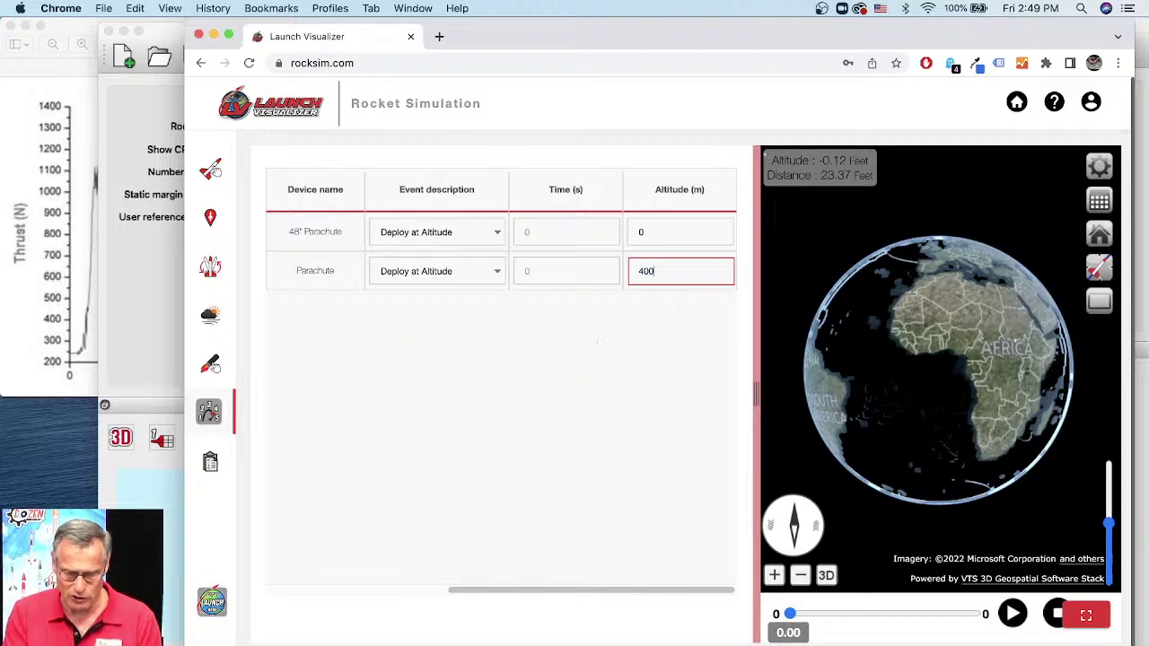
{"action": "type", "text": "400"}
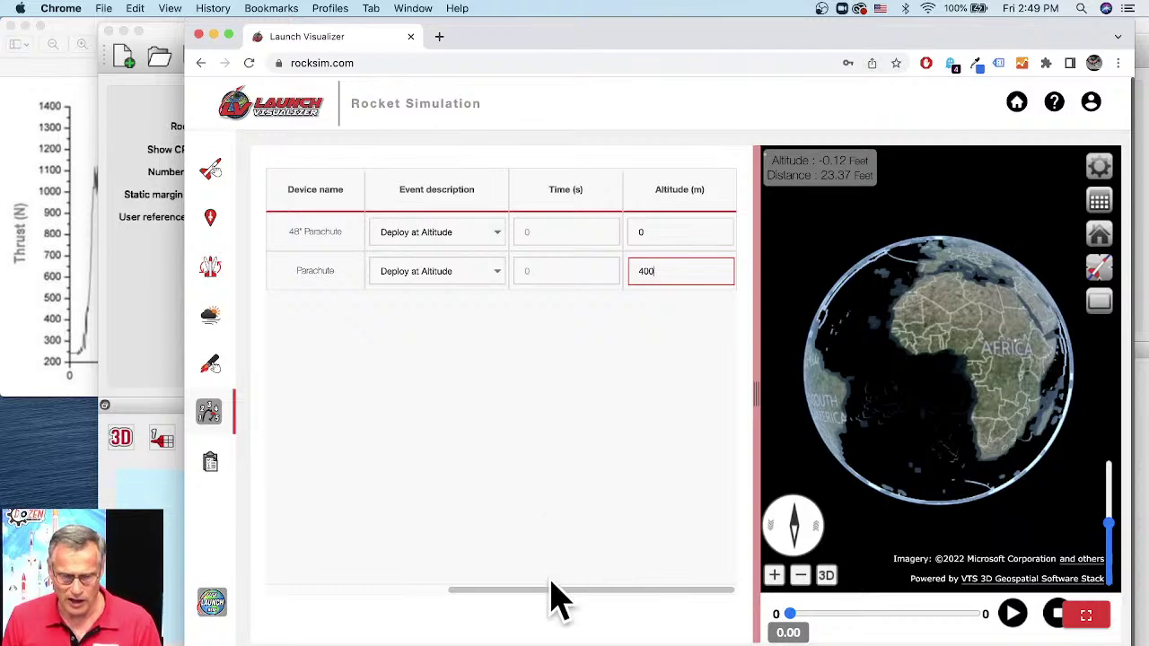
Try to run the launch simulation without a comment and check the end of the results list for the new run.
{"action": "left_click", "coordinate": [213, 604]}
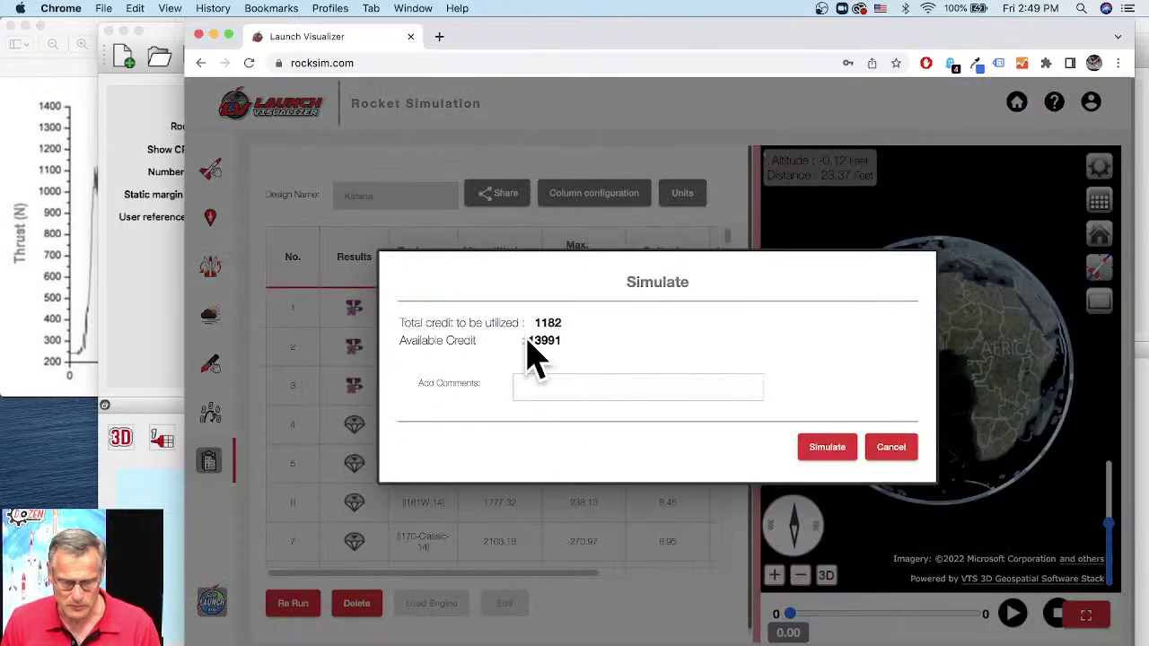
{"action": "left_click_drag", "start_coordinate": [566, 325], "coordinate": [524, 328]}
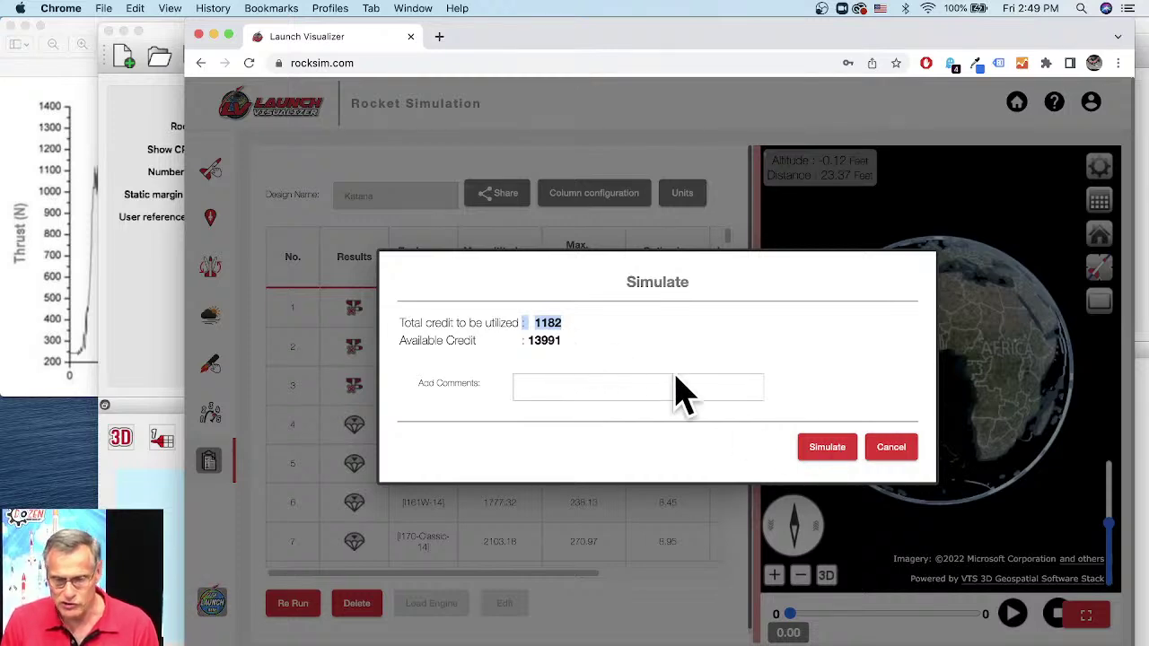
{"action": "left_click", "coordinate": [827, 447]}
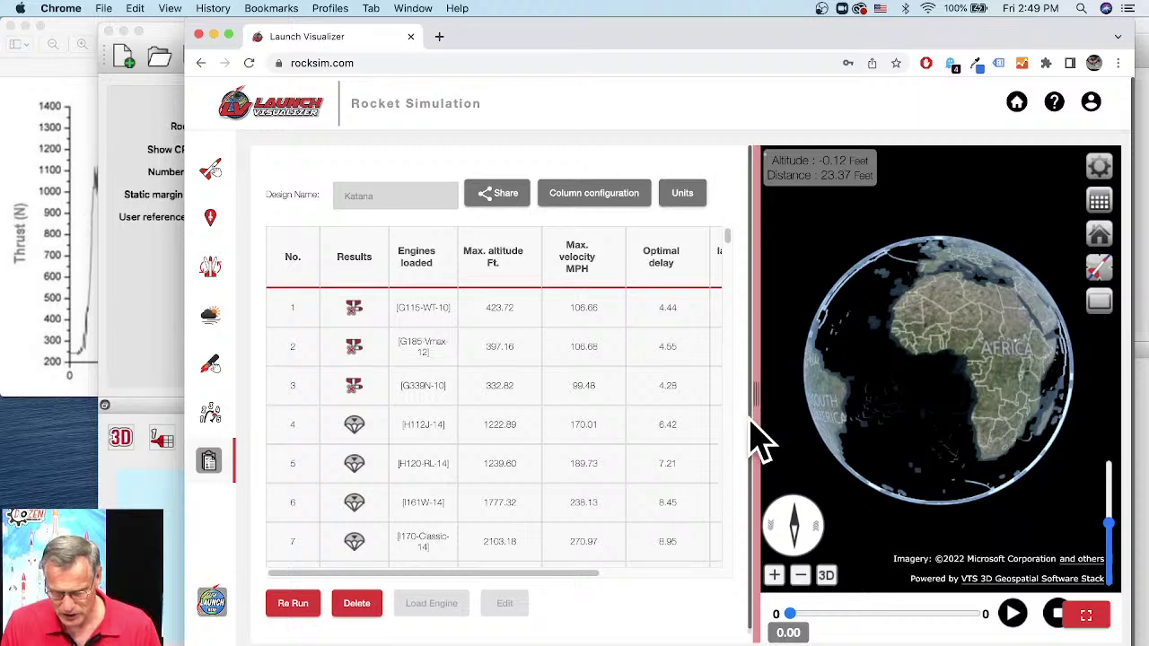
{"action": "left_click_drag", "start_coordinate": [727, 241], "coordinate": [734, 566]}
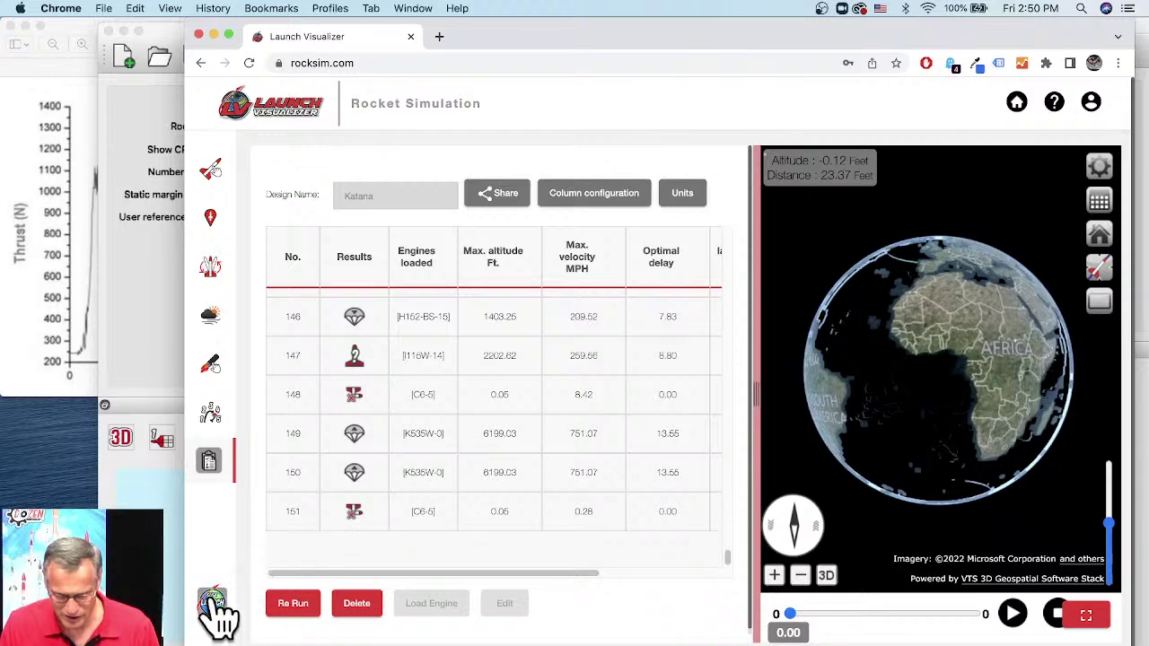
{"action": "left_click", "coordinate": [292, 607]}
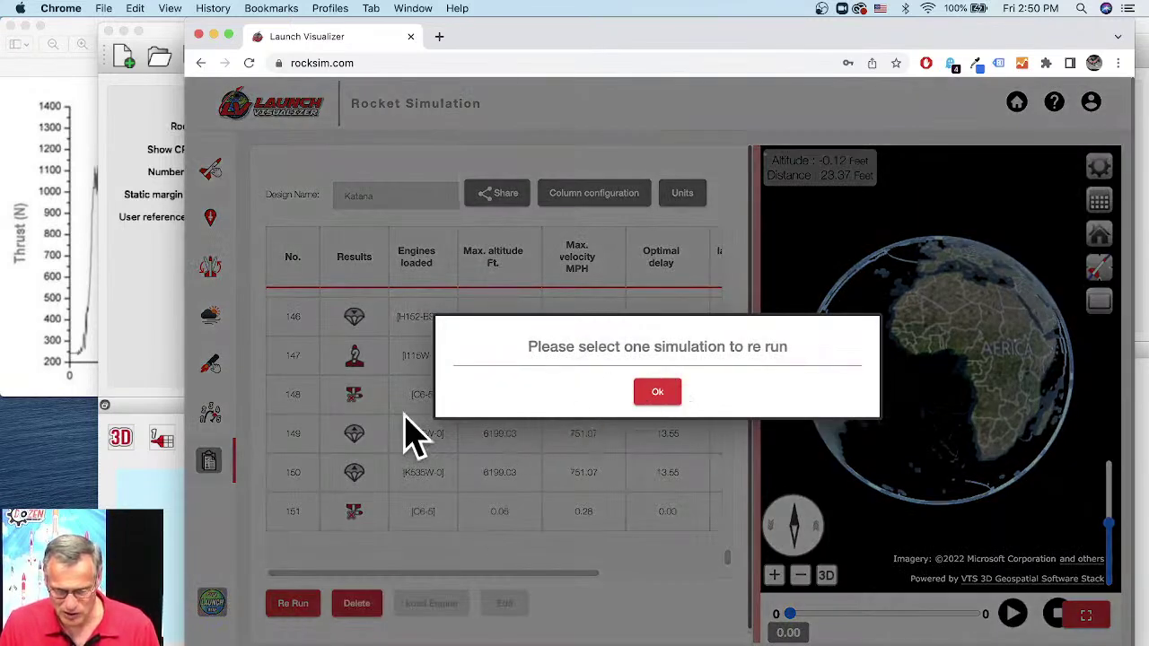
{"action": "left_click", "coordinate": [204, 484]}
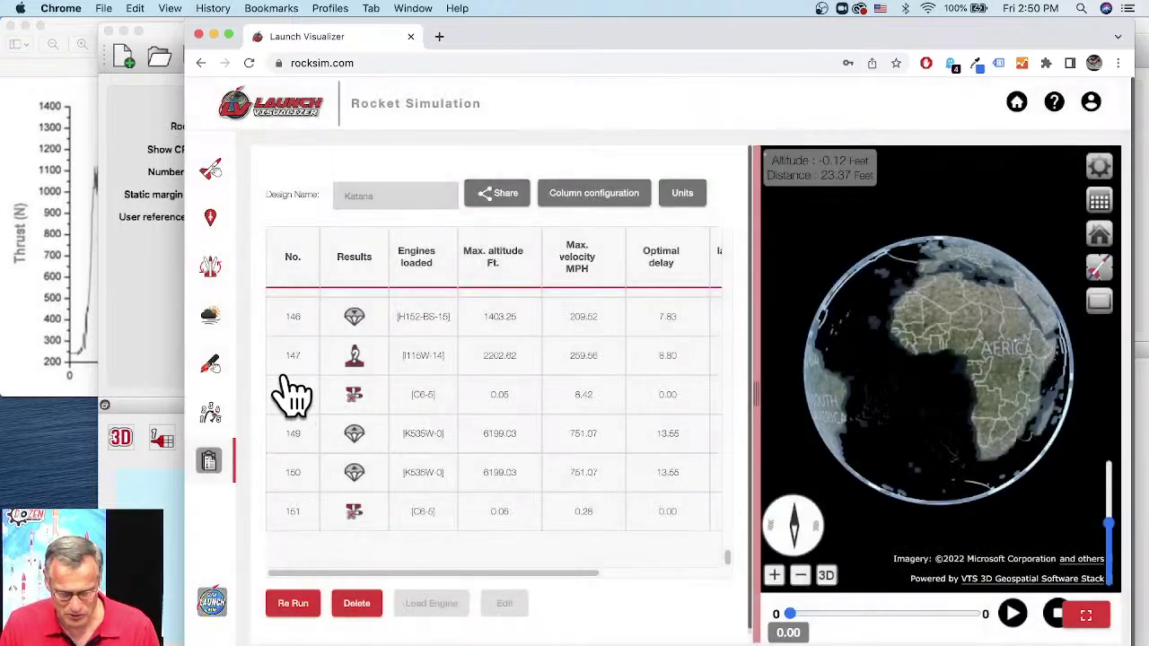
Return to the engine setup with the J355RL loaded and submit the launch simulation again.
{"action": "left_click", "coordinate": [211, 368]}
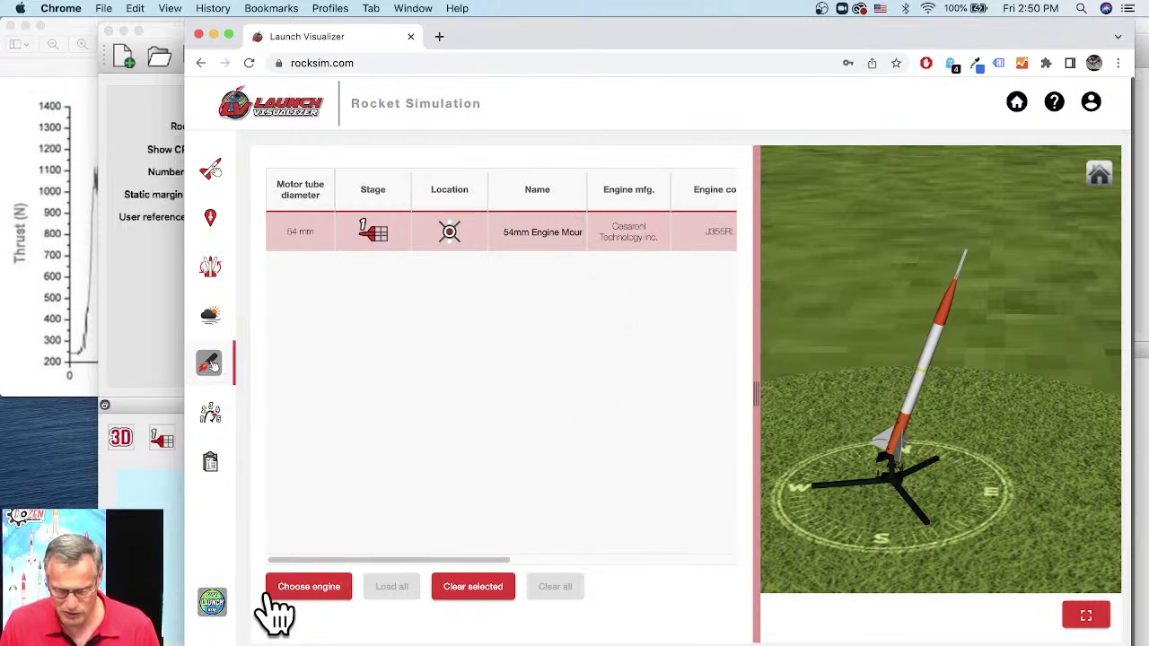
{"action": "left_click", "coordinate": [214, 602]}
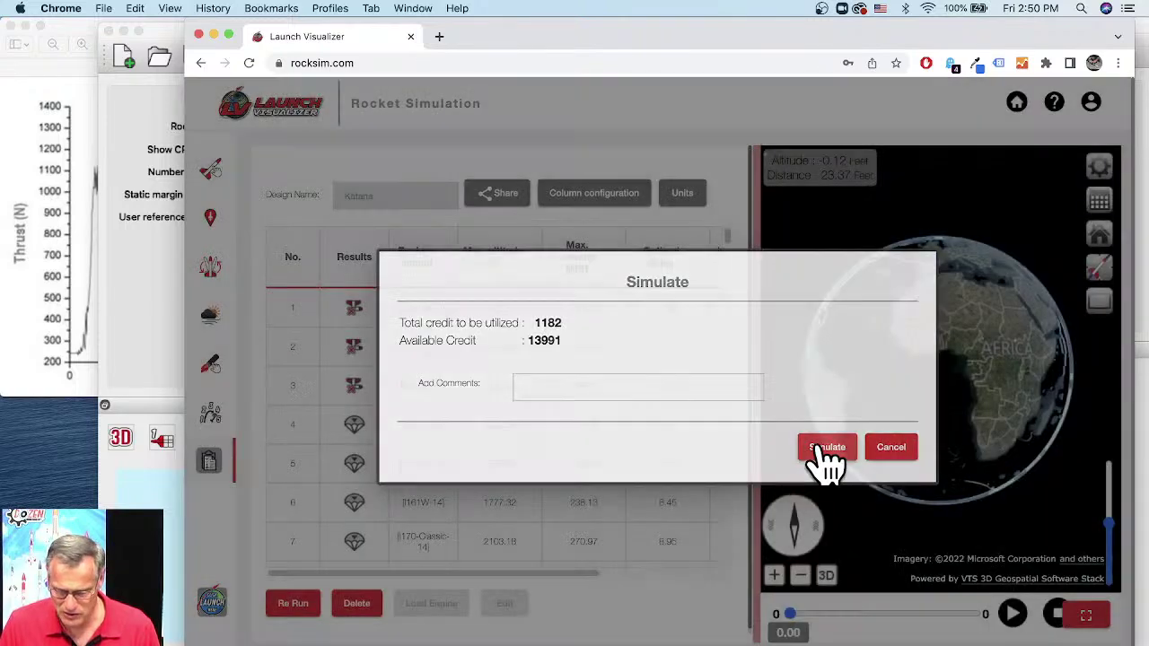
{"action": "left_click", "coordinate": [827, 449]}
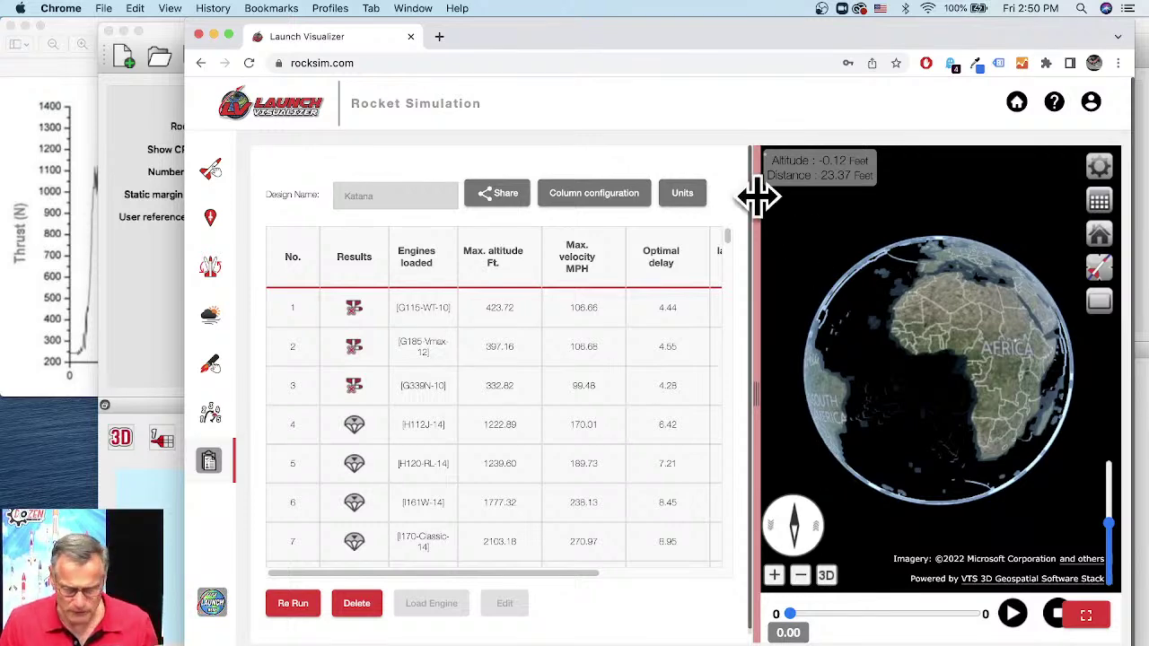
Sort the simulation results by loaded engine and look through the J-class entries for the J355RL run.
{"action": "left_click_drag", "start_coordinate": [730, 238], "coordinate": [730, 572]}
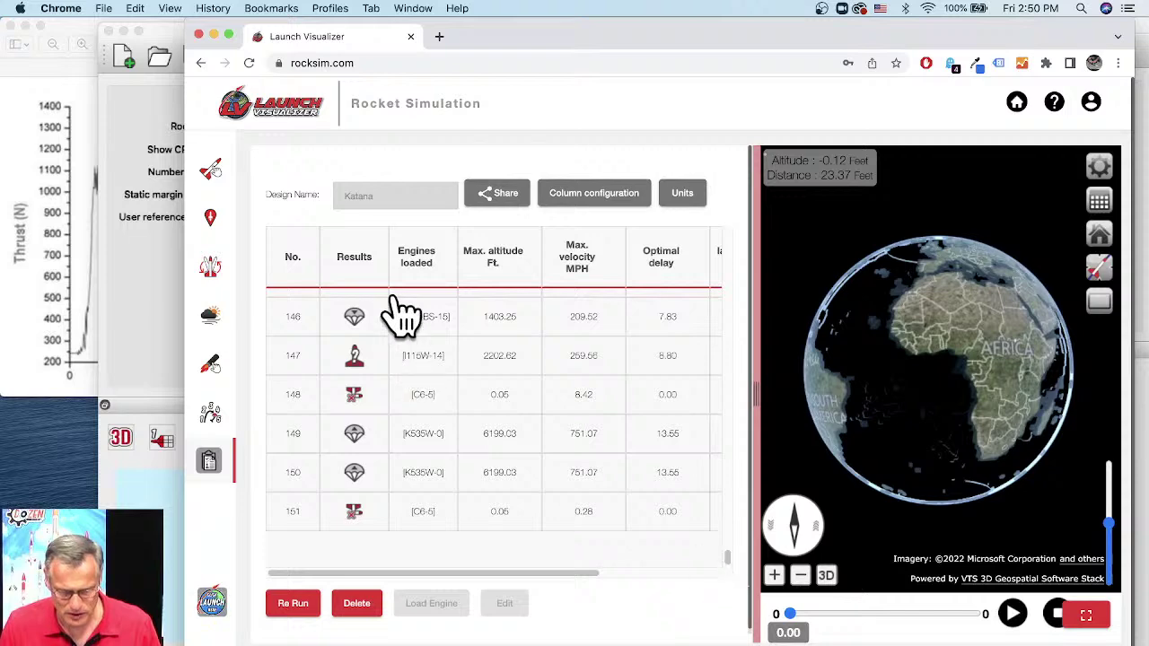
{"action": "left_click", "coordinate": [416, 262]}
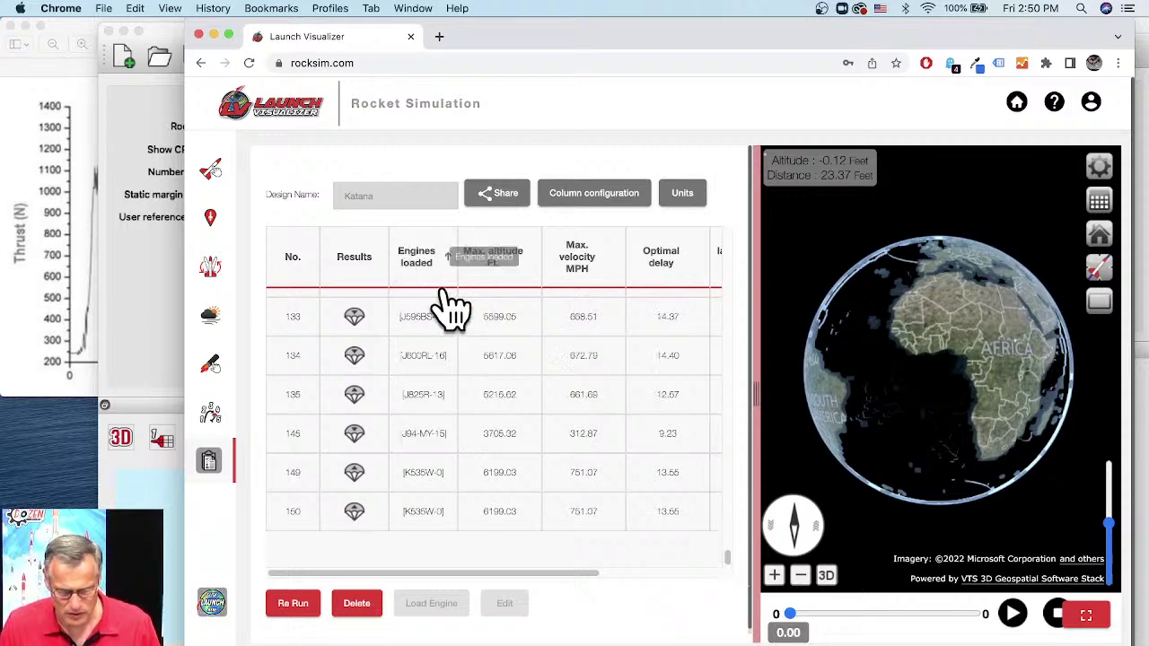
{"action": "scroll", "coordinate": [454, 415], "scroll_direction": "up", "scroll_amount": 6}
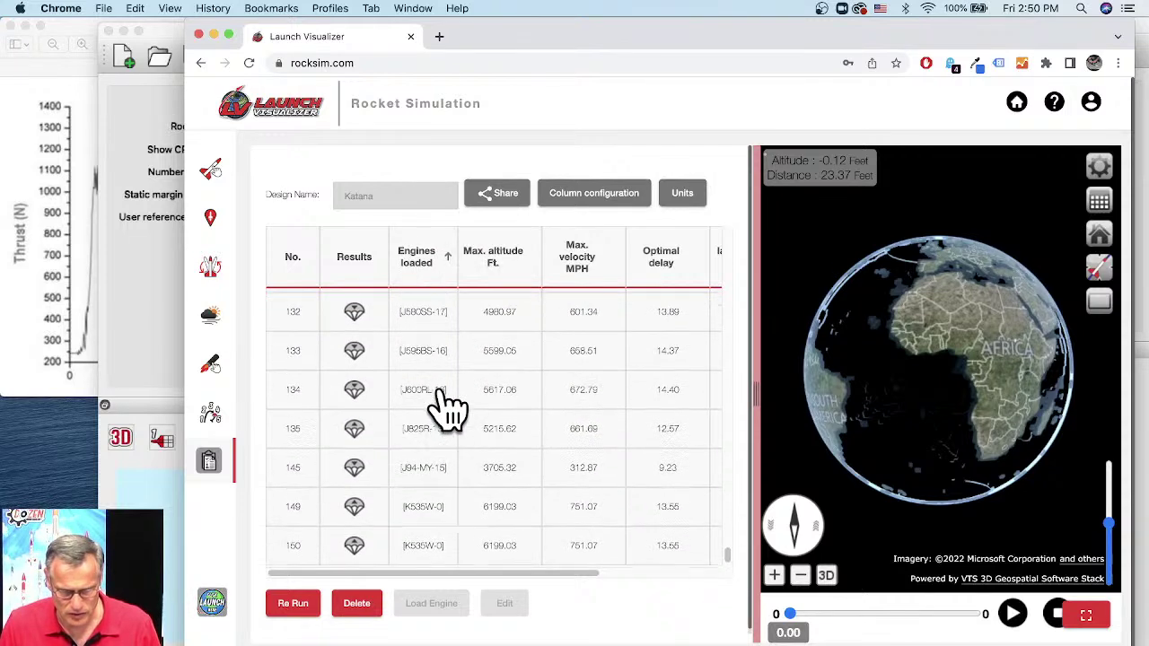
{"action": "scroll", "coordinate": [440, 409], "scroll_direction": "up", "scroll_amount": 1}
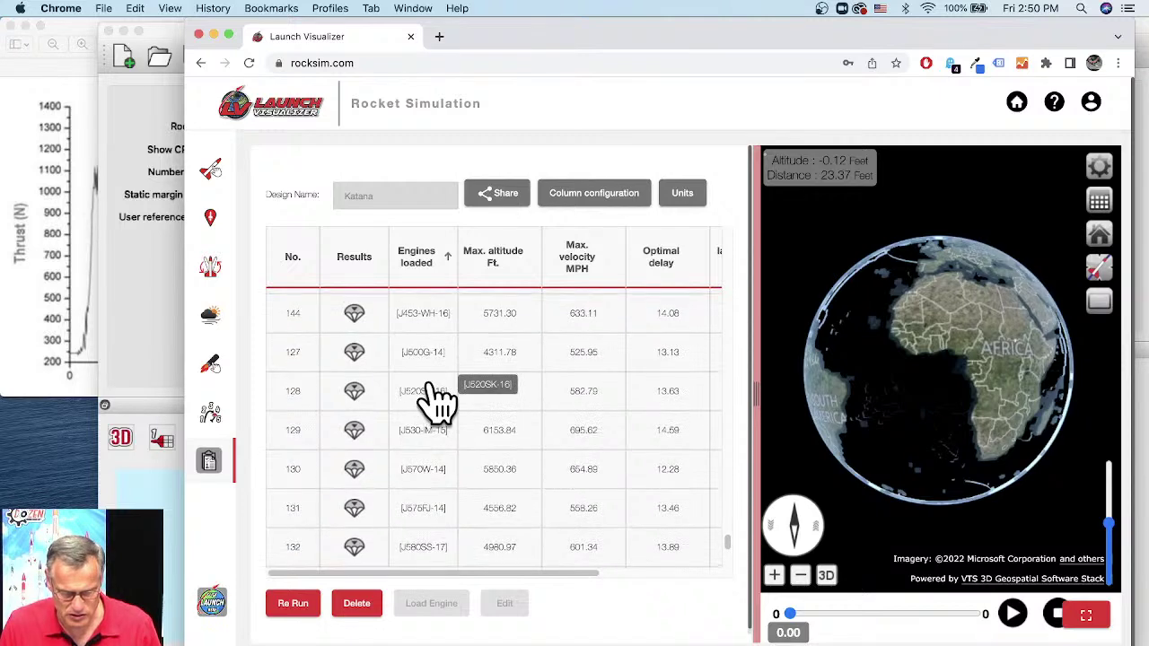
{"action": "scroll", "coordinate": [440, 416], "scroll_direction": "up", "scroll_amount": 4}
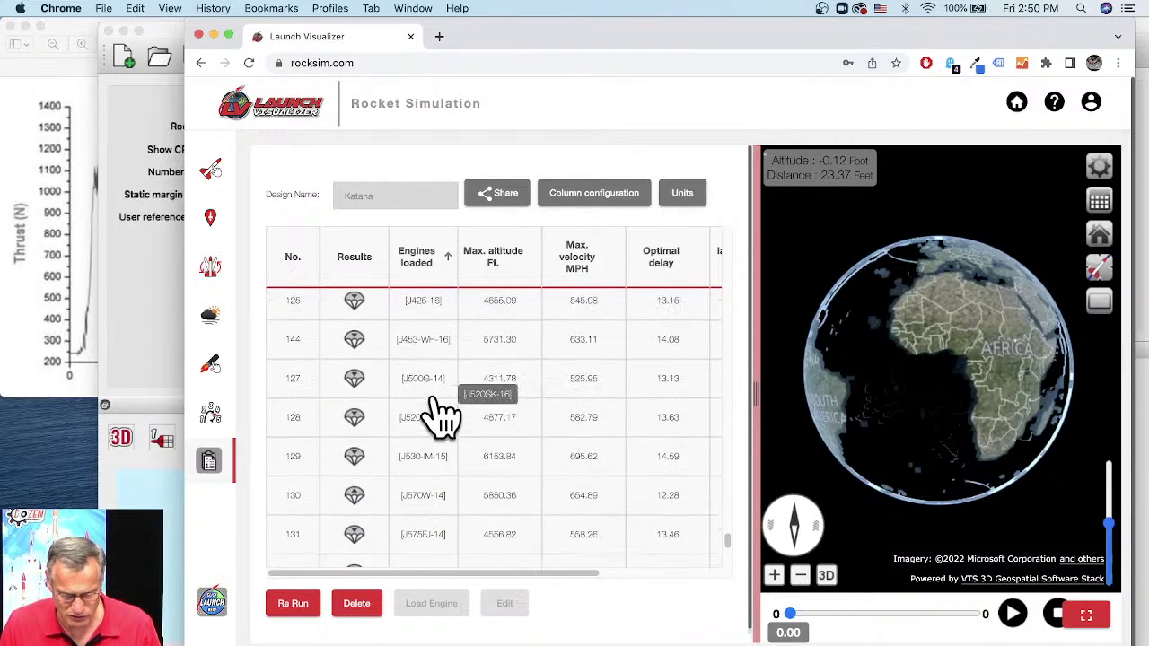
{"action": "scroll", "coordinate": [442, 415], "scroll_direction": "up", "scroll_amount": 6}
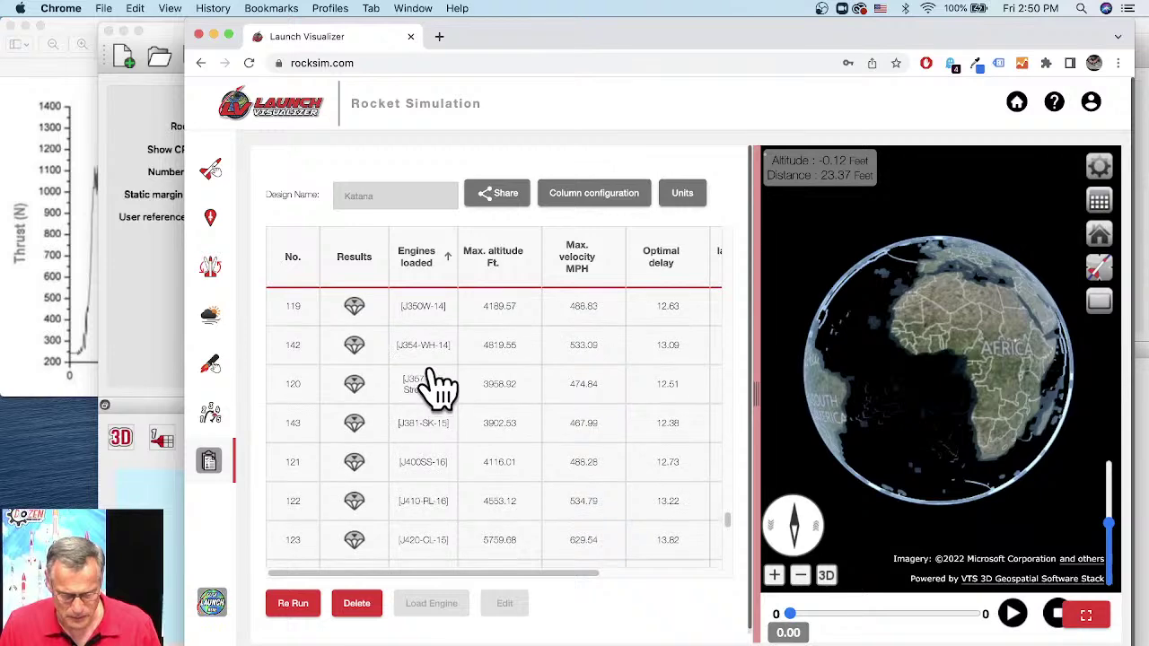
{"action": "scroll", "coordinate": [441, 369], "scroll_direction": "up", "scroll_amount": 5}
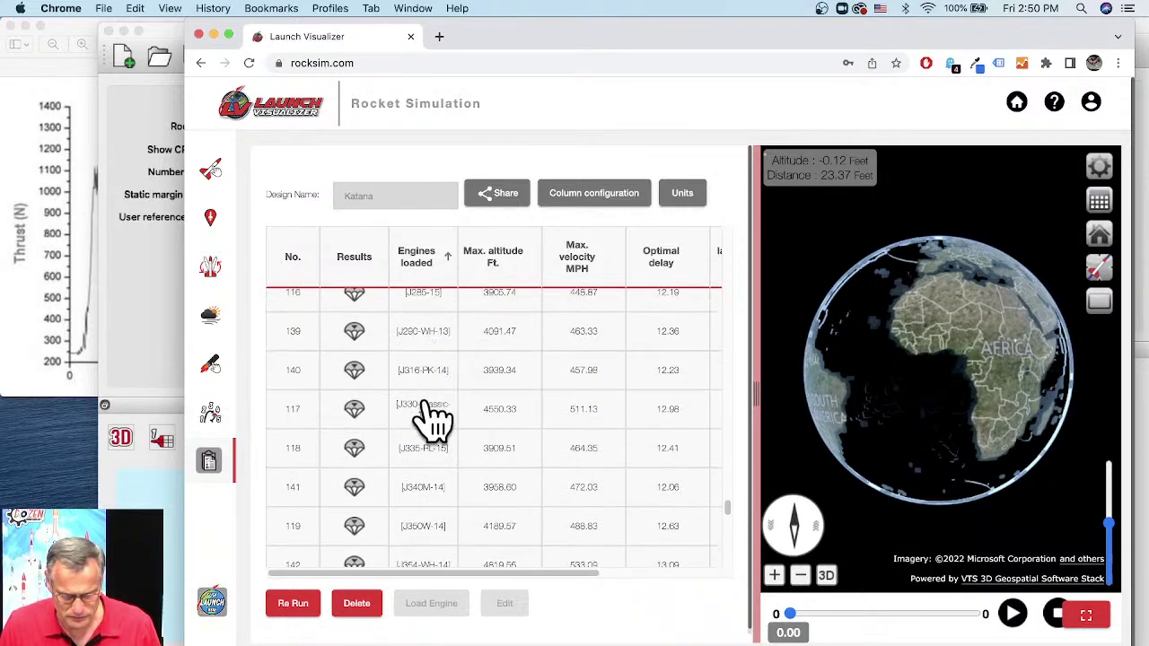
{"action": "left_click", "coordinate": [420, 456]}
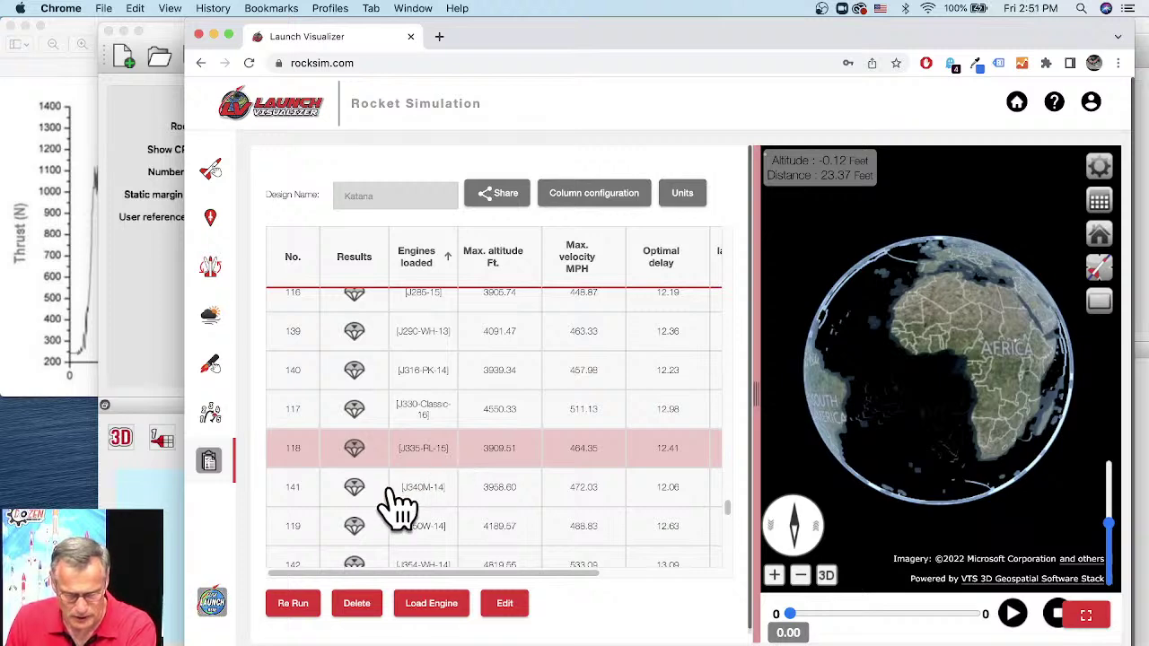
{"action": "scroll", "coordinate": [449, 461], "scroll_direction": "down", "scroll_amount": 2}
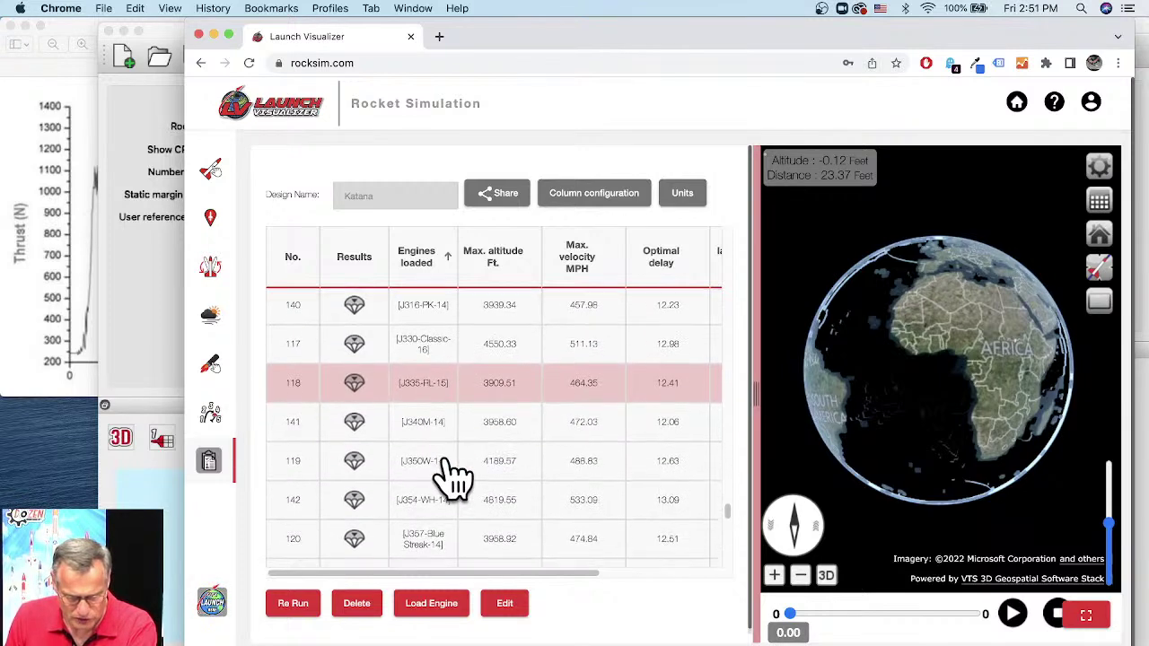
{"action": "scroll", "coordinate": [453, 539], "scroll_direction": "down", "scroll_amount": 1}
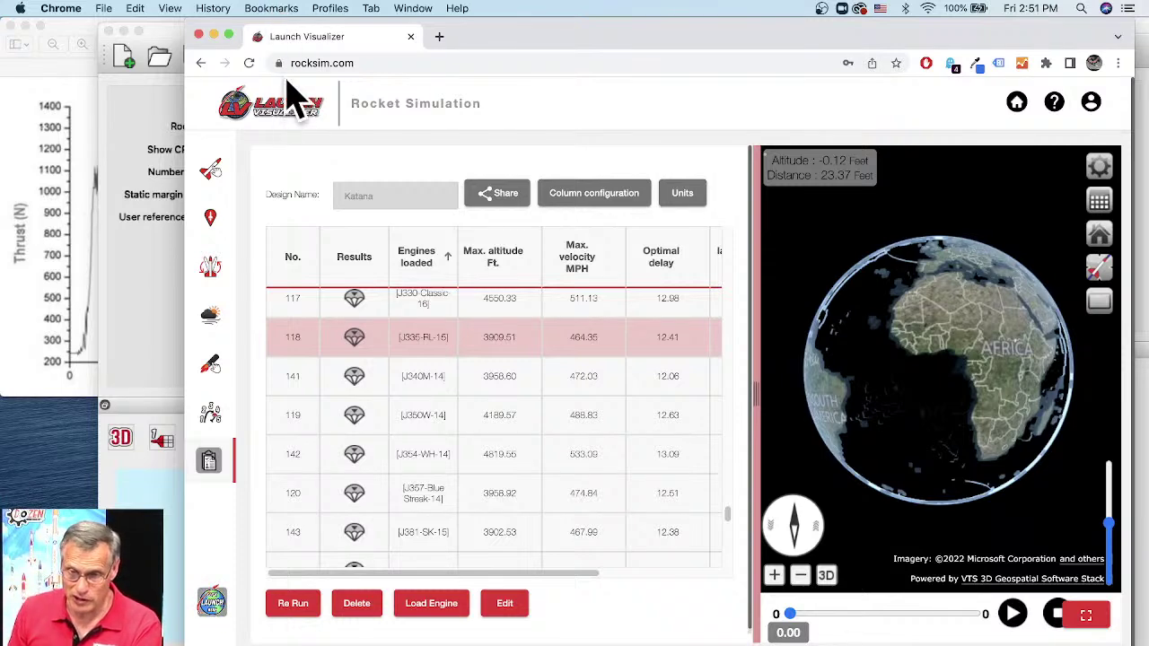
Reload the rocket simulation page and check the account's user type and available credits.
{"action": "left_click", "coordinate": [251, 65]}
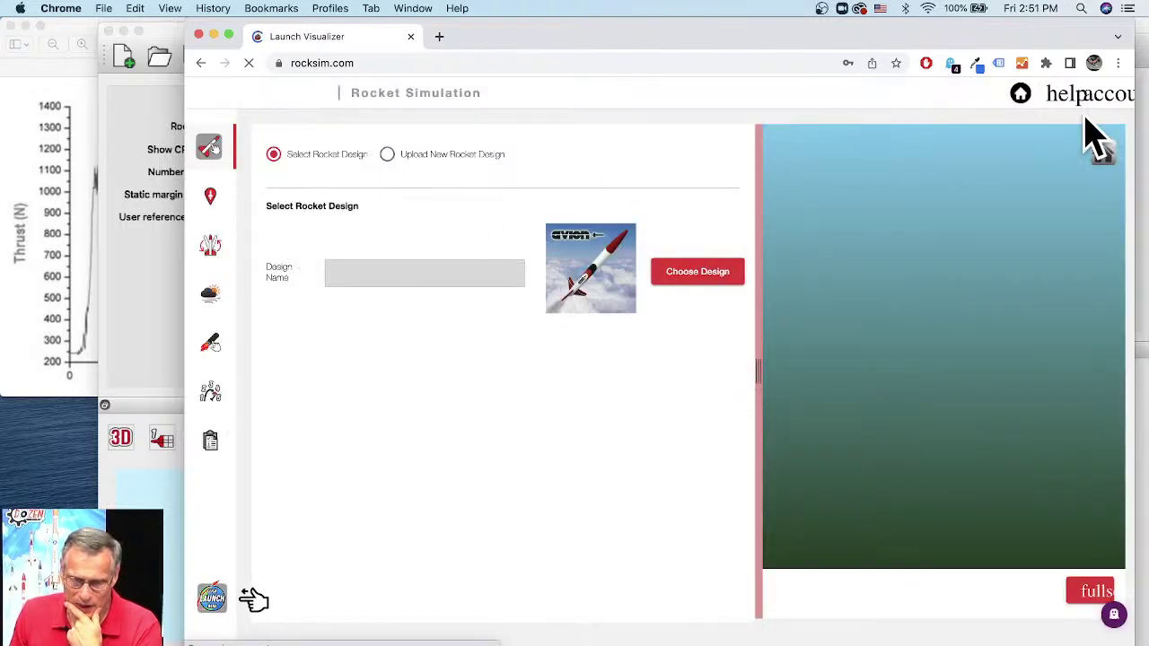
{"action": "left_click", "coordinate": [703, 278]}
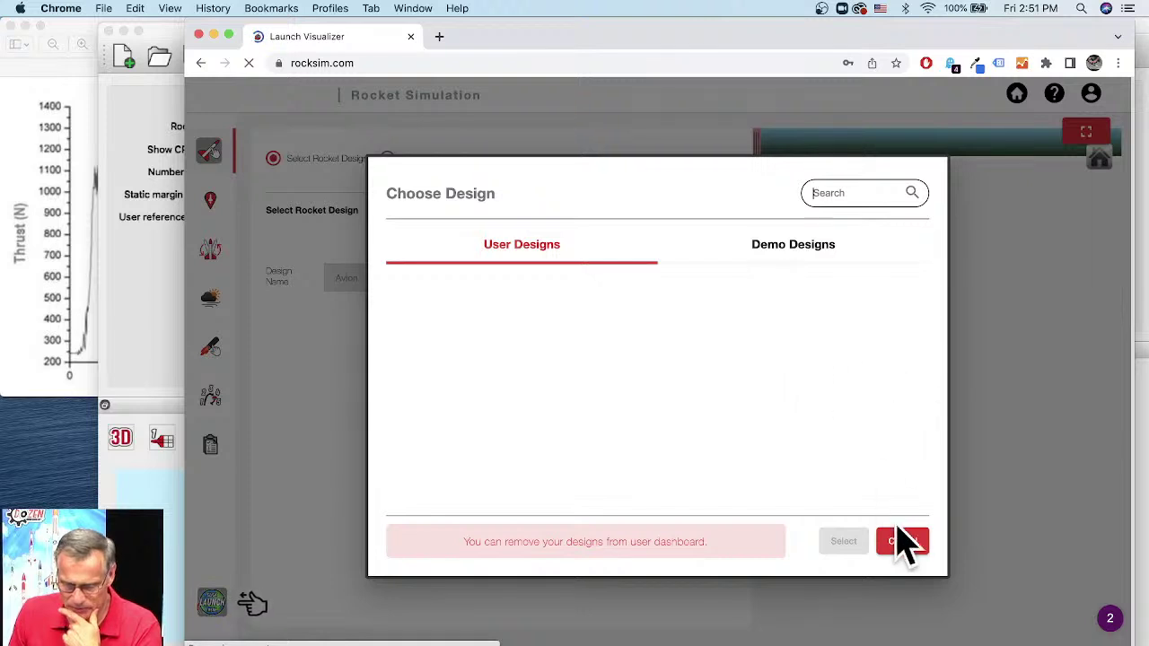
{"action": "left_click", "coordinate": [979, 404]}
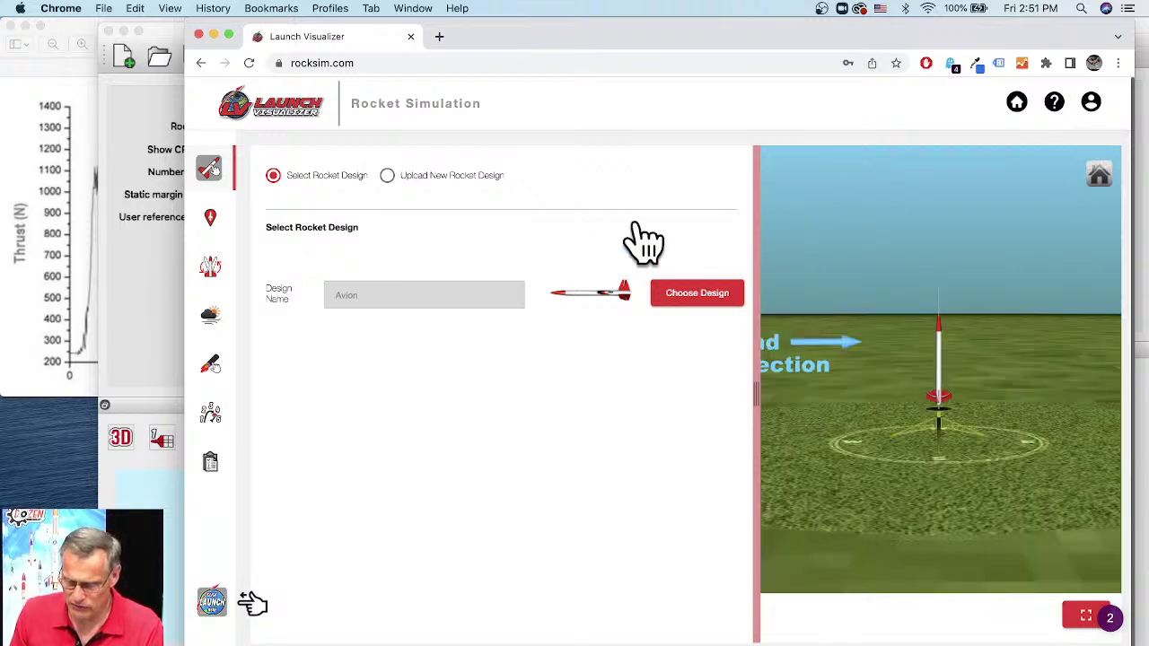
{"action": "left_click", "coordinate": [1092, 104]}
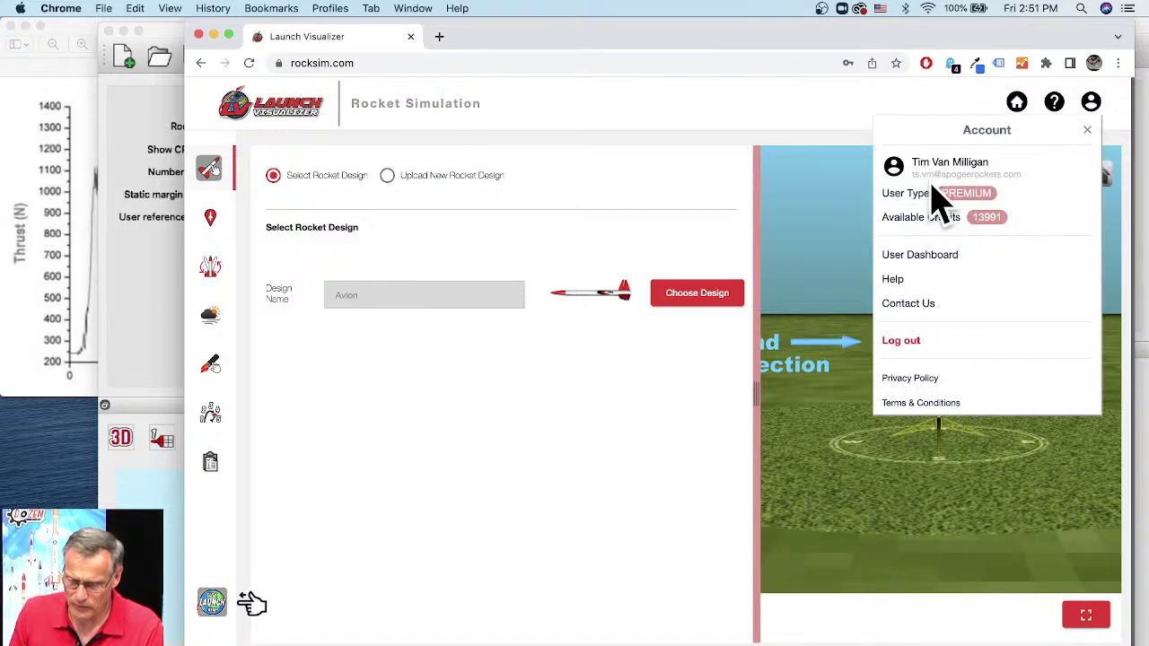
{"action": "left_click", "coordinate": [1089, 133]}
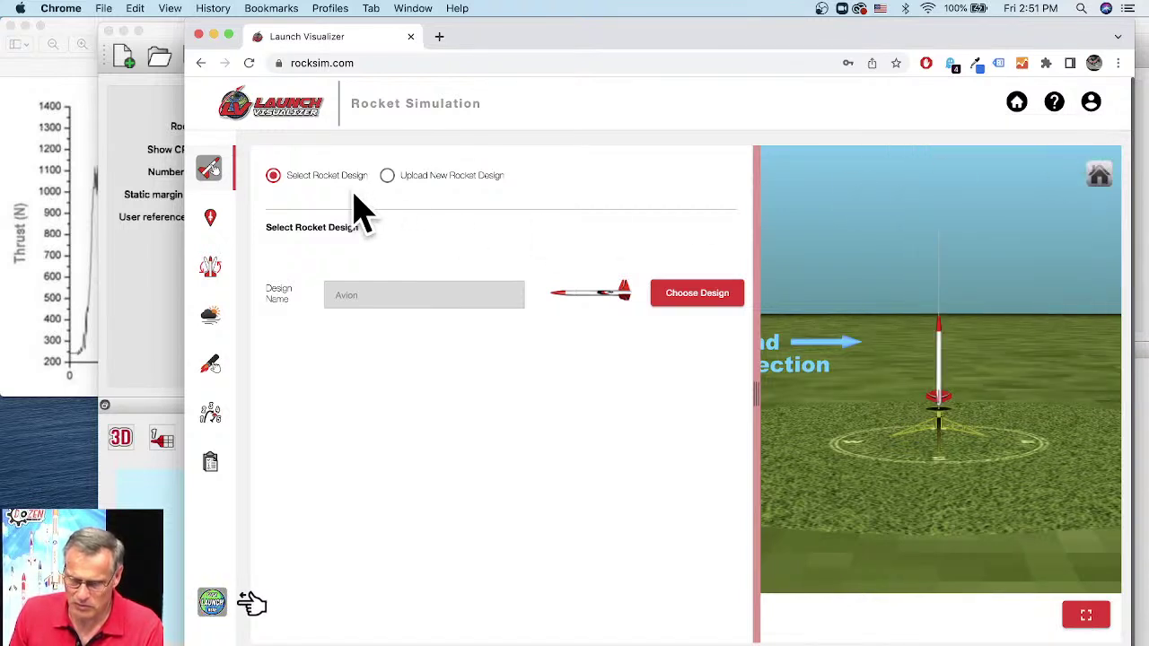
Search the user designs for "kat" and select the Katana rocket as the design.
{"action": "left_click", "coordinate": [692, 296]}
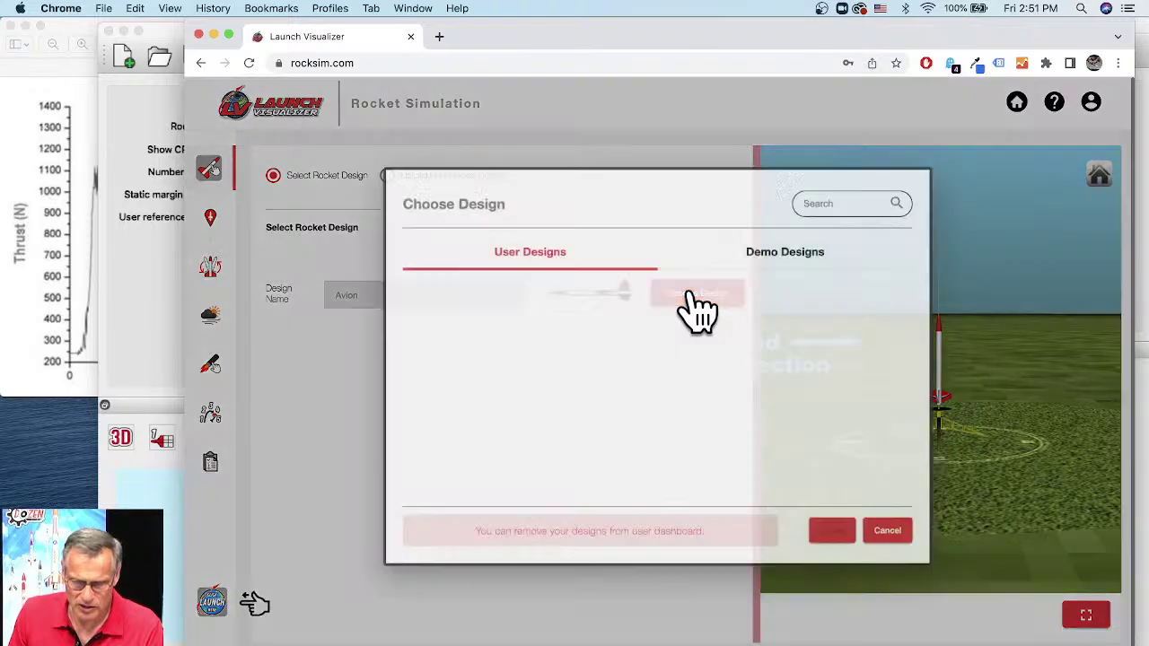
{"action": "left_click", "coordinate": [863, 194]}
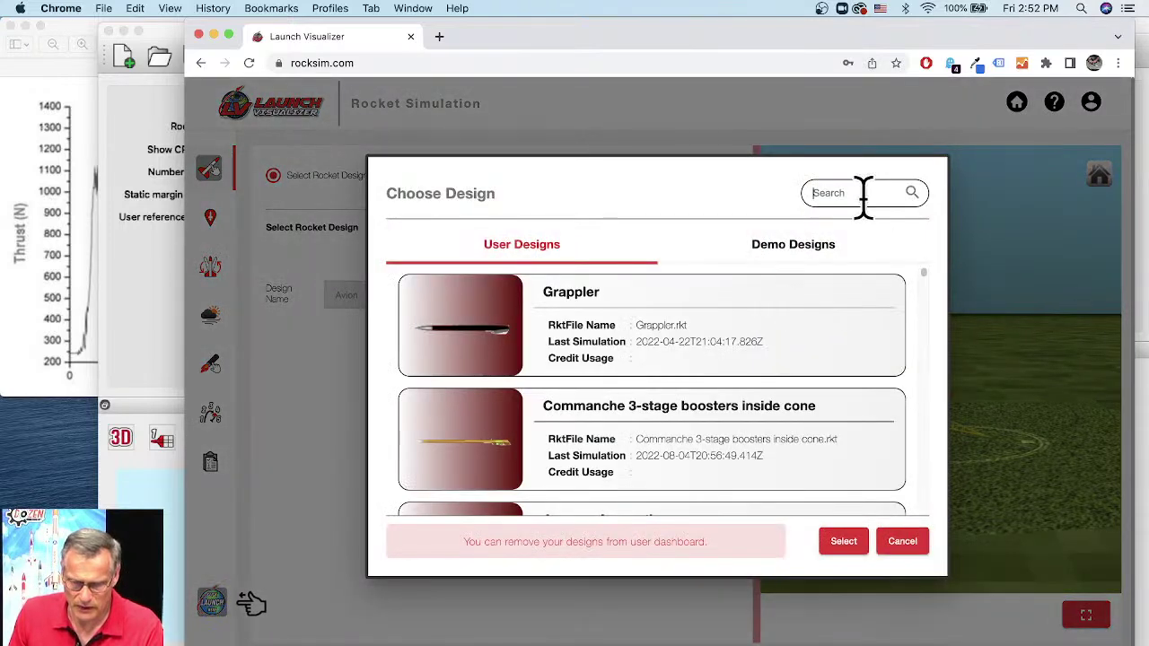
{"action": "type", "text": "kat"}
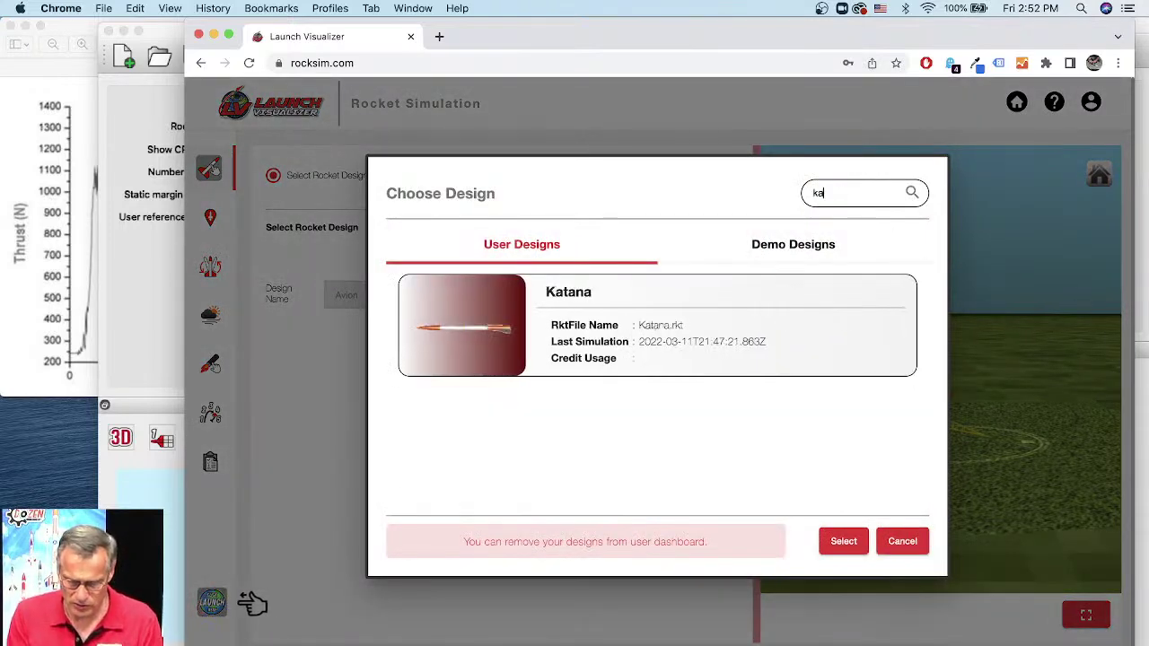
{"action": "left_click", "coordinate": [482, 321]}
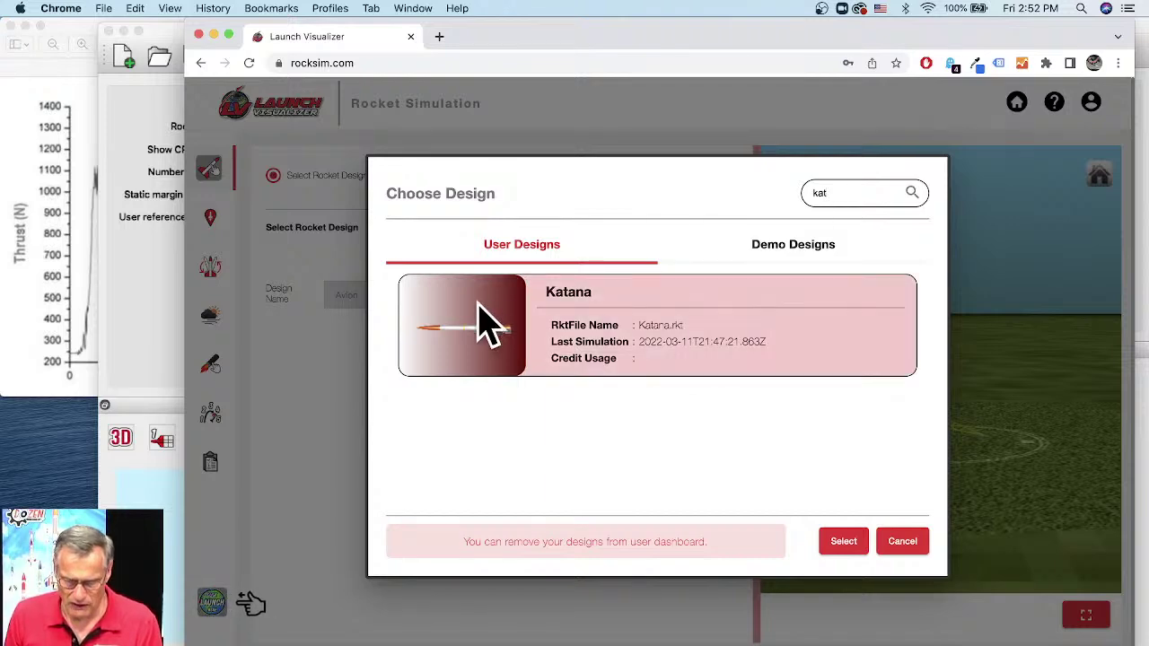
{"action": "left_click", "coordinate": [851, 546]}
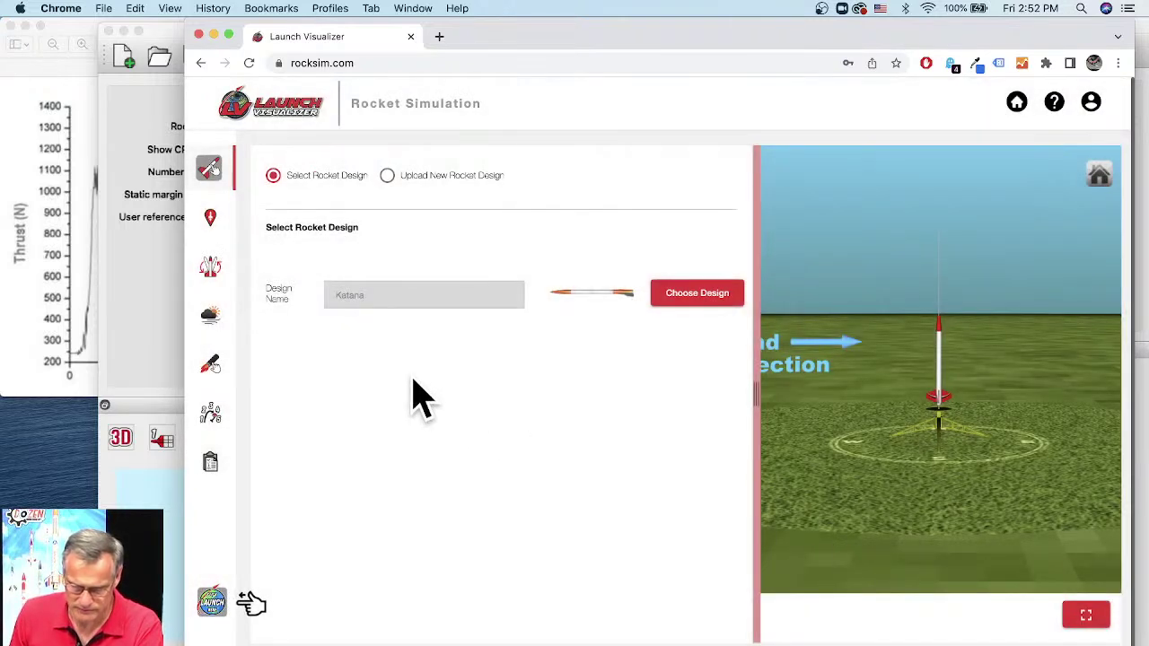
Search the public launch sites for "Tripoli Am" and load Tripoli Amarillo Prefect as the launch site.
{"action": "left_click", "coordinate": [212, 222]}
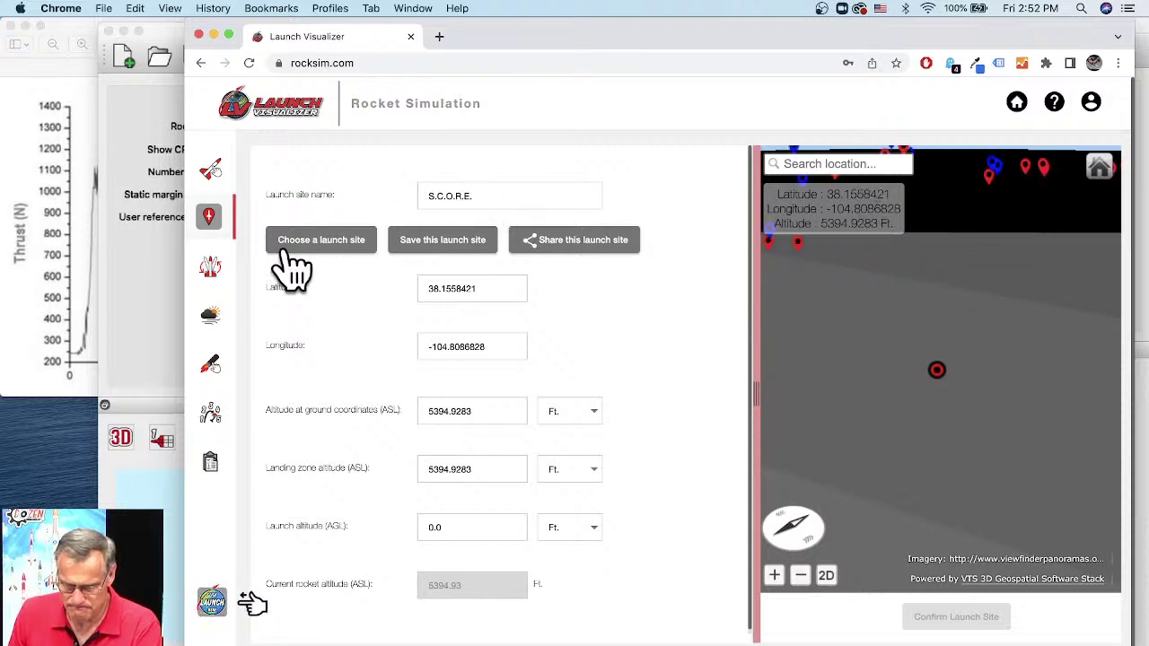
{"action": "left_click", "coordinate": [364, 255]}
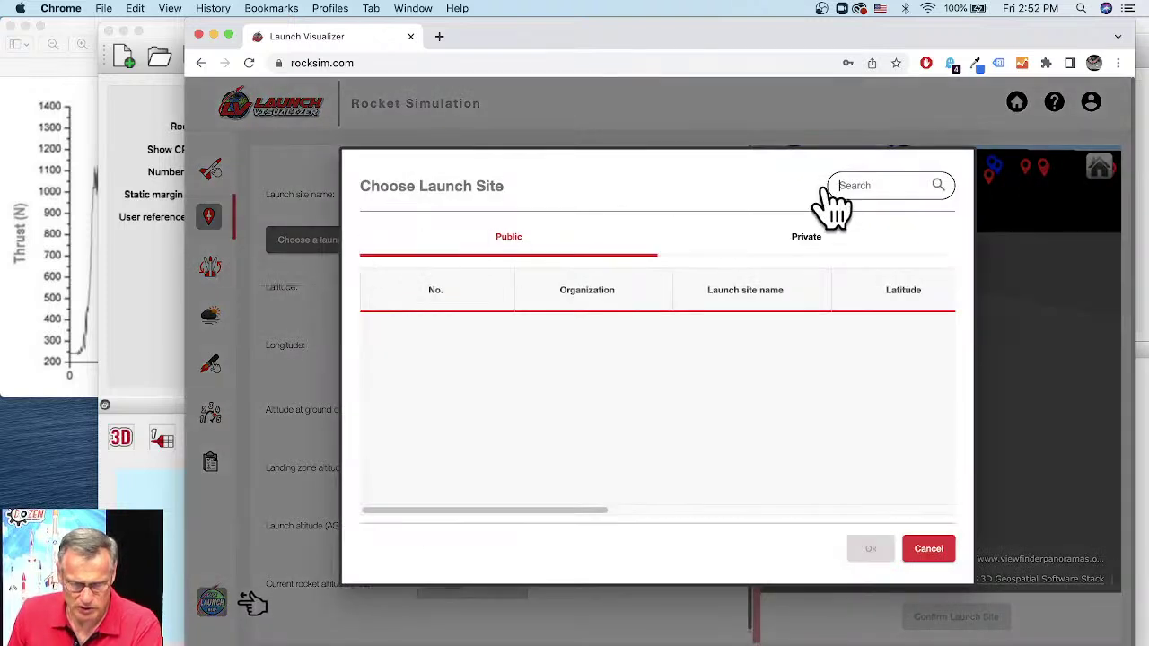
{"action": "left_click", "coordinate": [904, 185]}
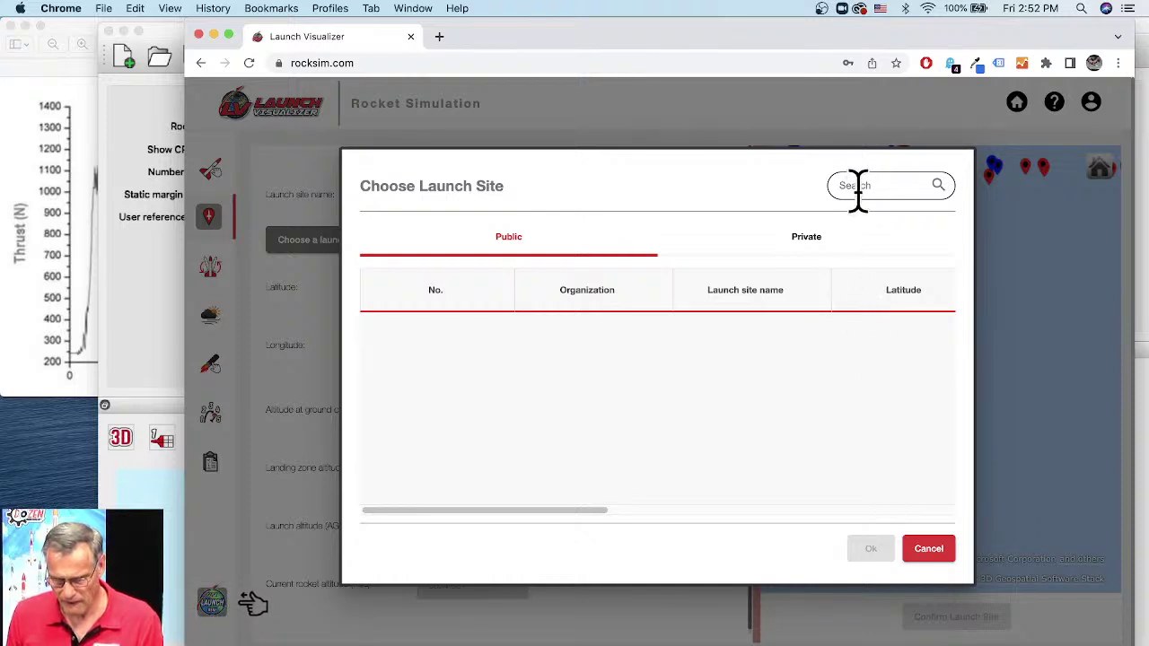
{"action": "type", "text": "Trip"}
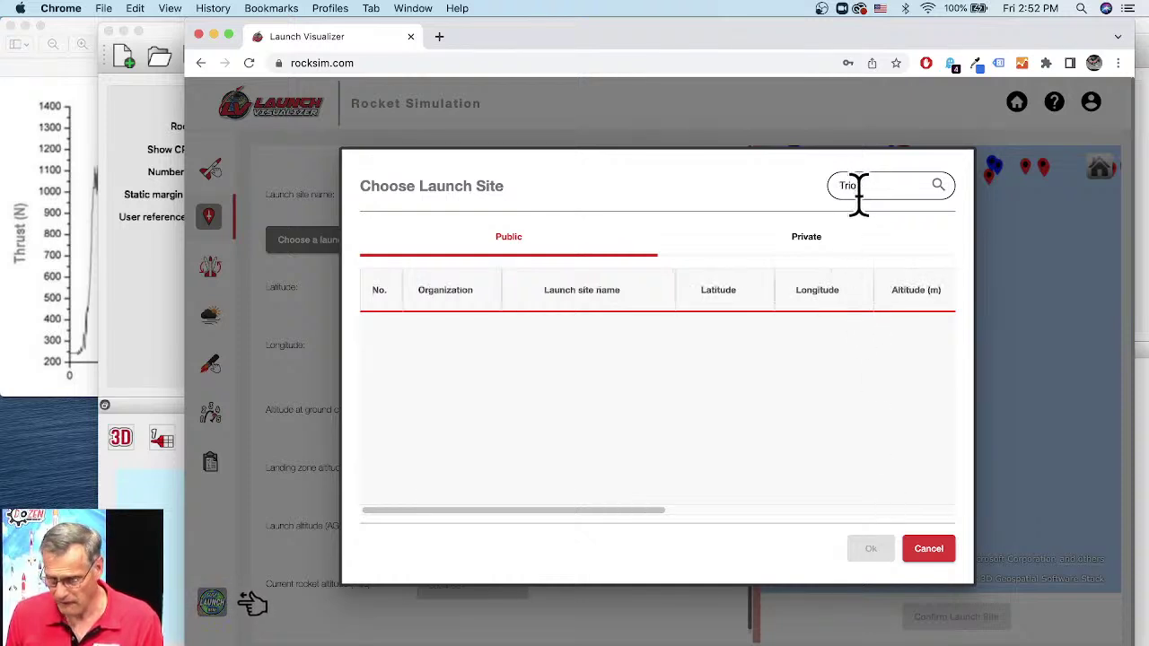
{"action": "type", "text": "o"}
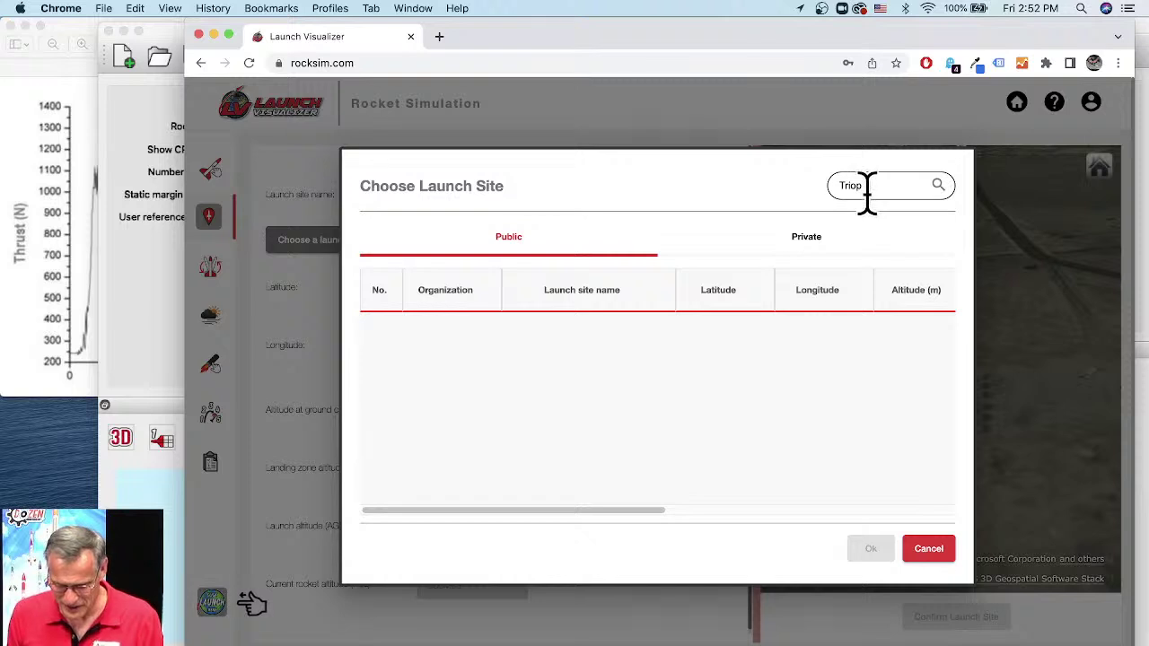
{"action": "key", "text": "BackSpace"}
{"action": "key", "text": "BackSpace"}
{"action": "key", "text": "BackSpace"}
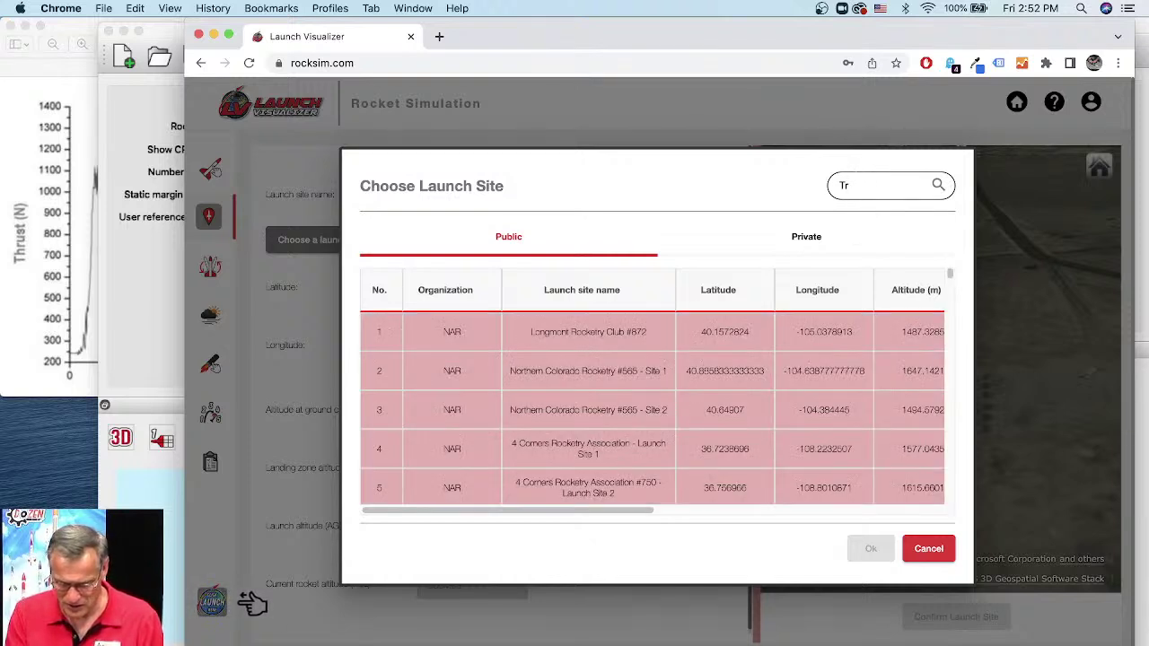
{"action": "type", "text": "ipoli"}
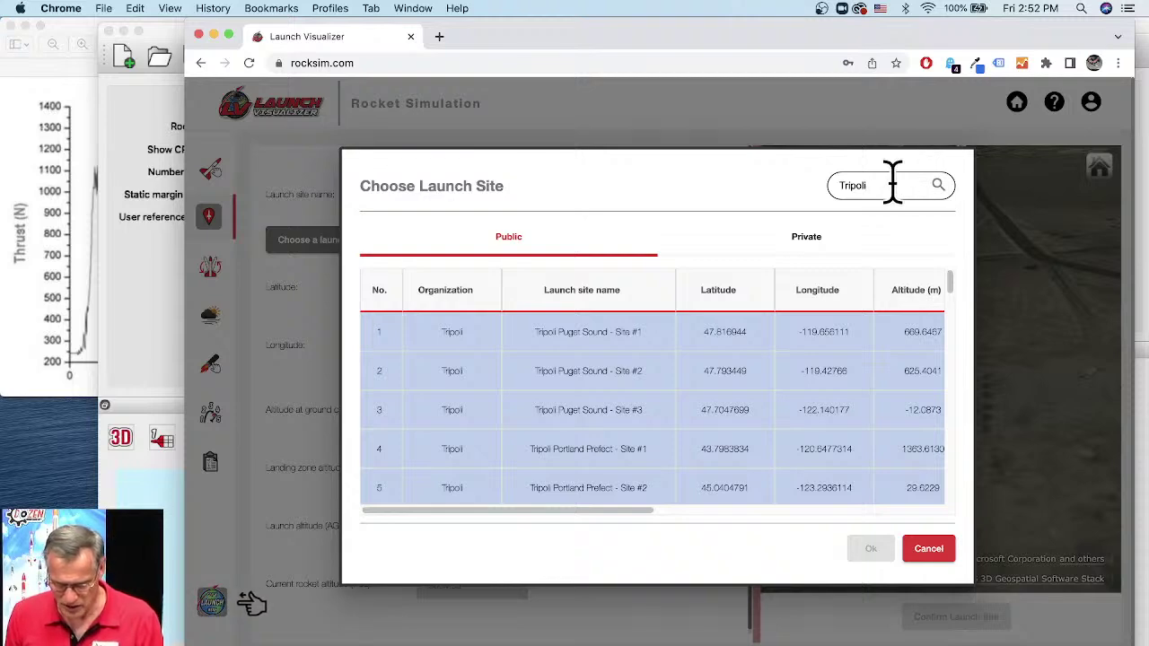
{"action": "type", "text": " Am"}
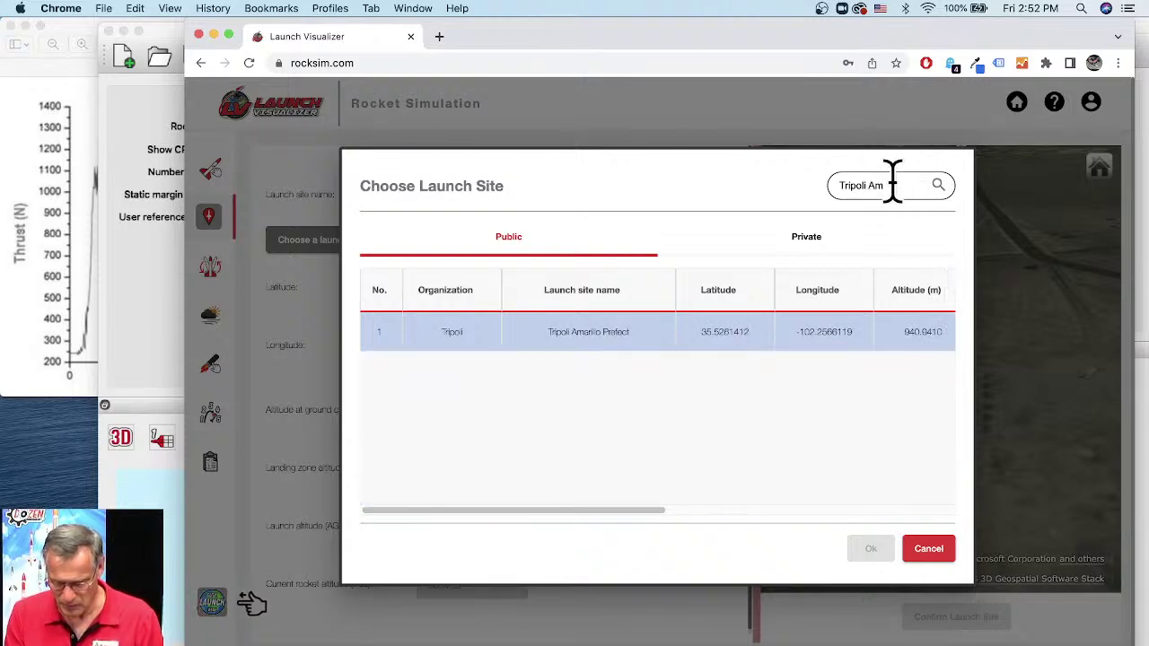
{"action": "left_click", "coordinate": [568, 353]}
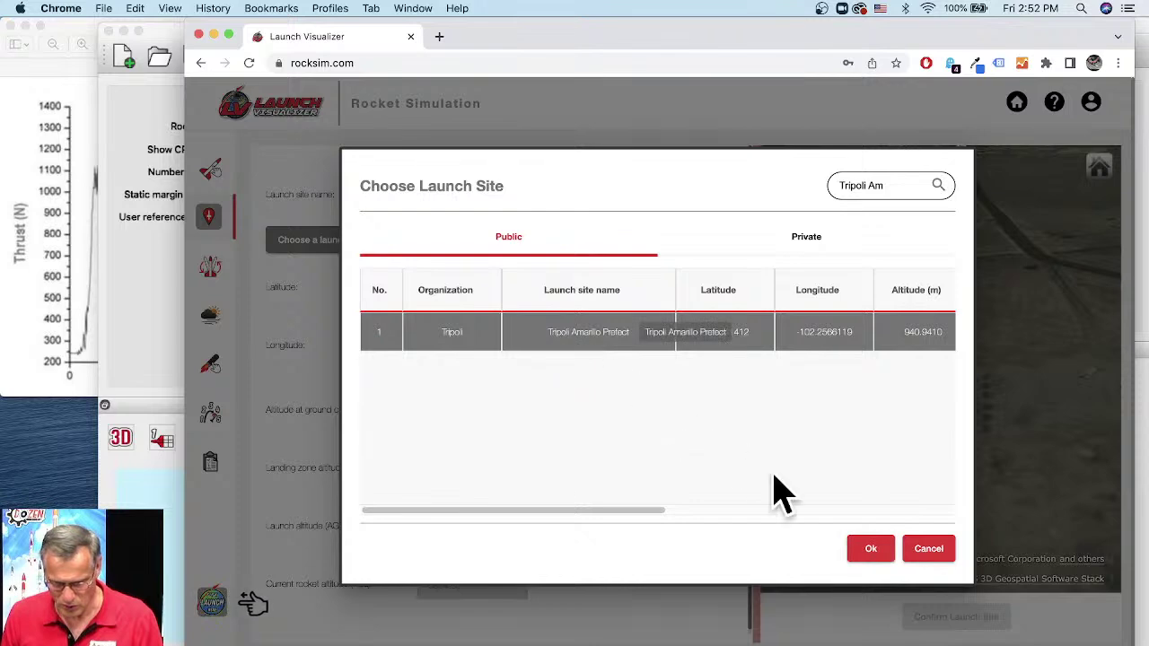
{"action": "left_click", "coordinate": [870, 550]}
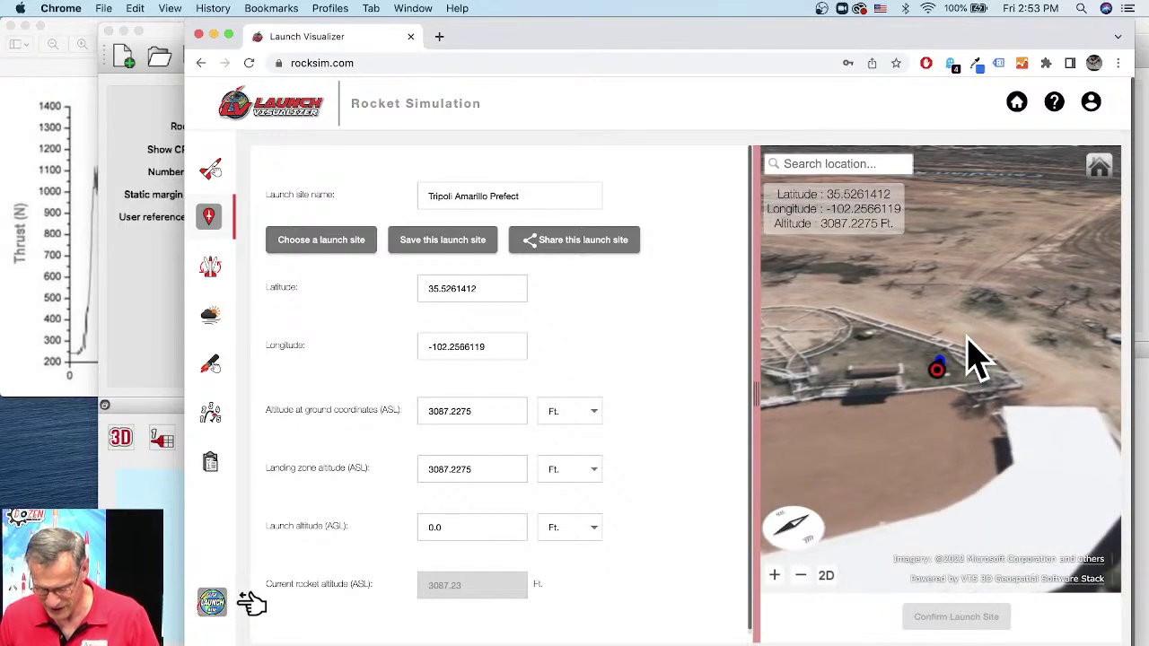
Relocate the launch point to the open field near the river, about latitude 35.5246 and longitude -102.2535, and confirm it.
{"action": "scroll", "coordinate": [974, 359], "scroll_direction": "down", "scroll_amount": 3}
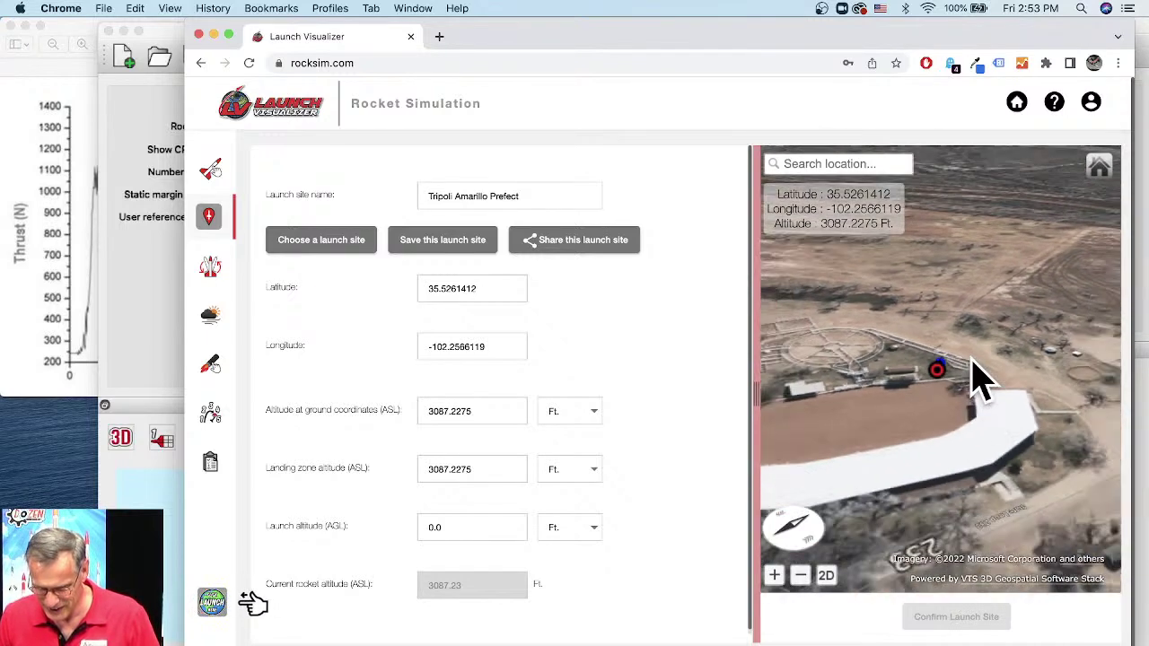
{"action": "scroll", "coordinate": [1006, 386], "scroll_direction": "down", "scroll_amount": 3}
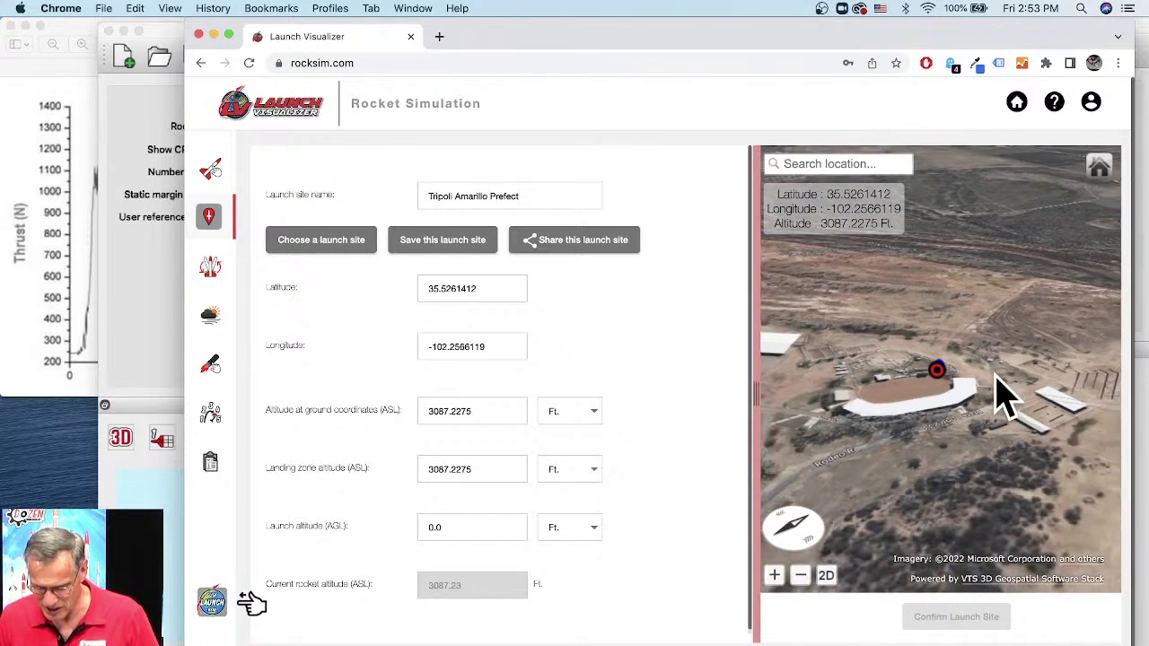
{"action": "mouse_move", "coordinate": [988, 441]}
{"action": "left_mouse_down"}
{"action": "mouse_move", "coordinate": [1072, 441]}
{"action": "mouse_move", "coordinate": [1077, 426]}
{"action": "mouse_move", "coordinate": [1021, 431]}
{"action": "mouse_move", "coordinate": [1008, 347]}
{"action": "mouse_move", "coordinate": [1001, 373]}
{"action": "left_mouse_up"}
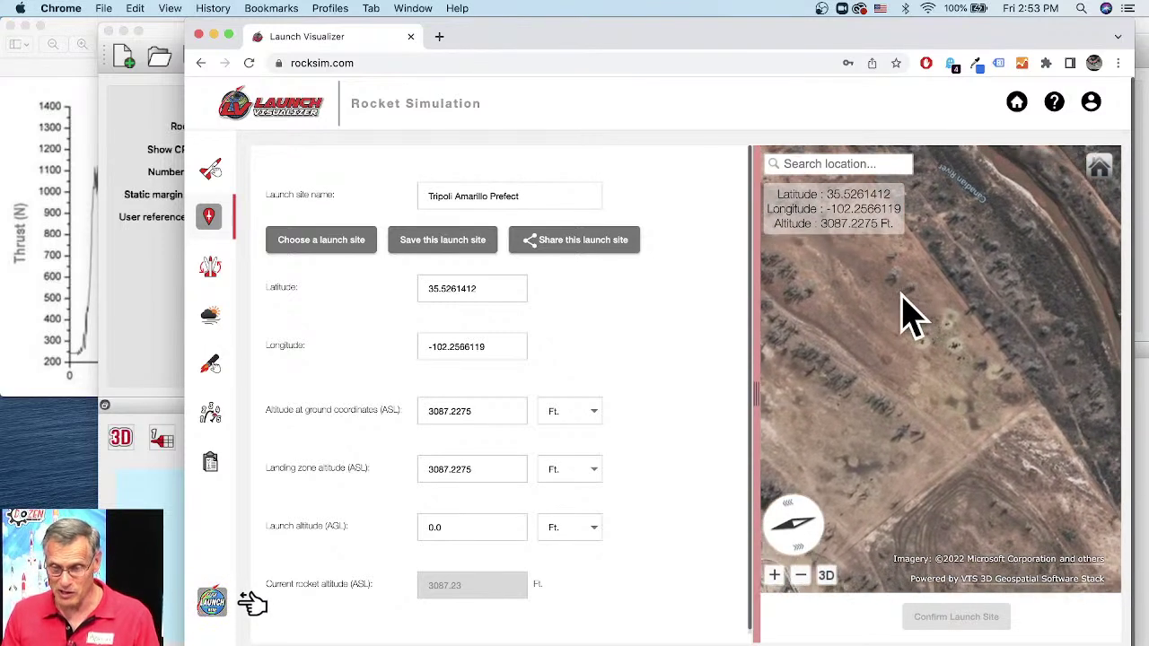
{"action": "left_click", "coordinate": [916, 382]}
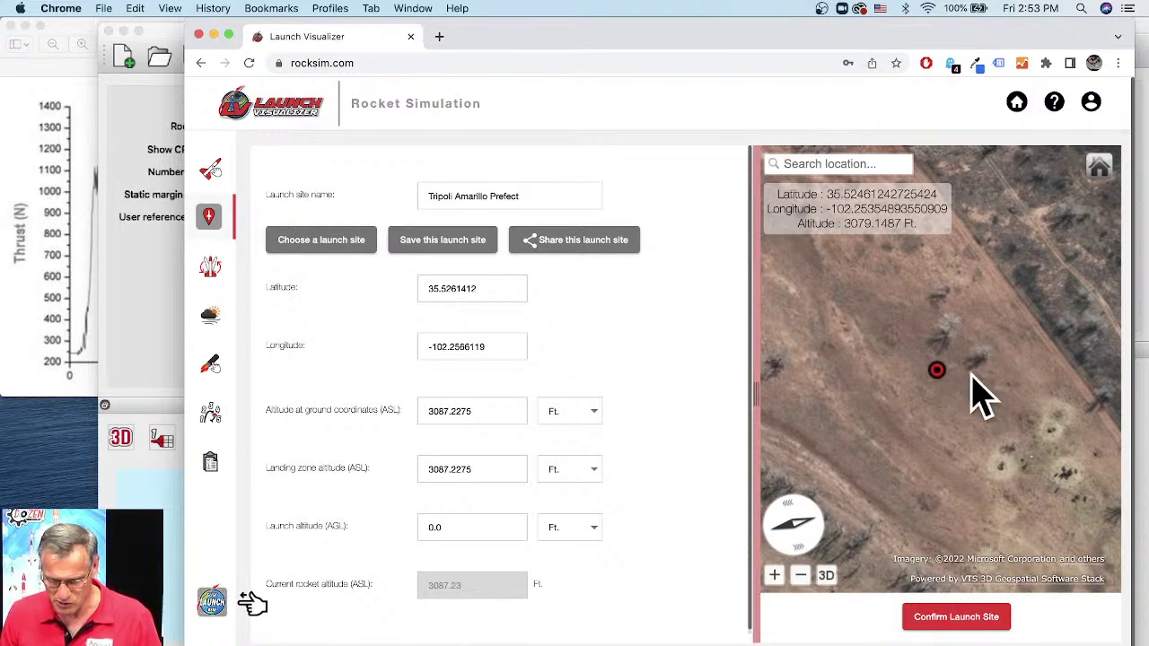
{"action": "left_click", "coordinate": [983, 617]}
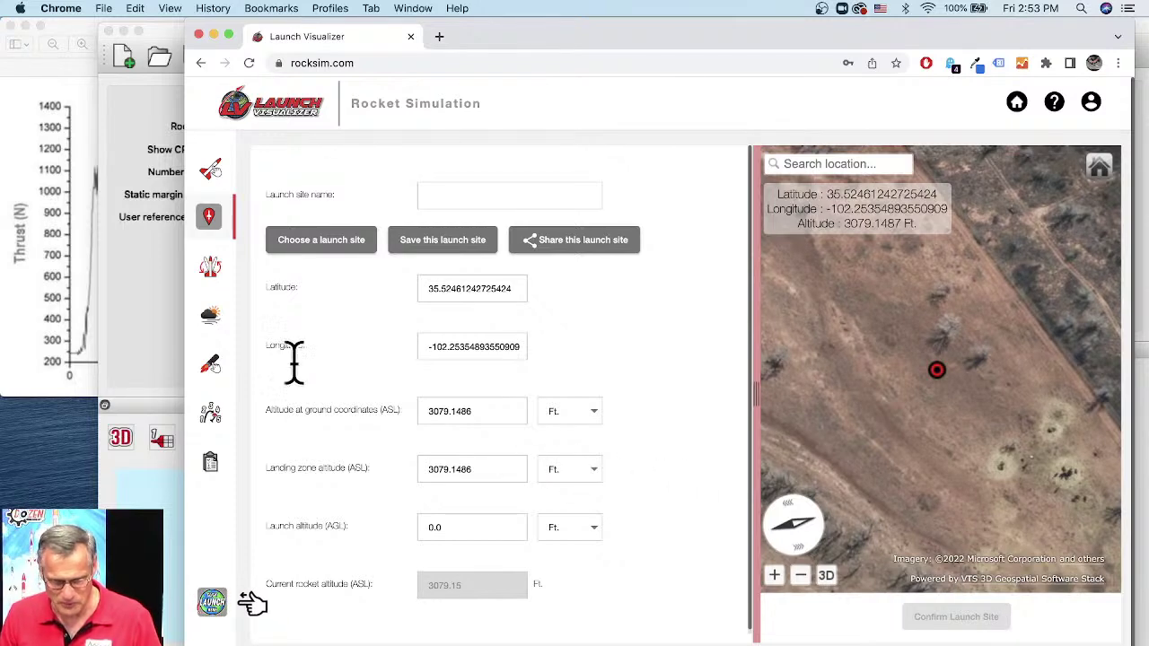
Point the launch guide almost due east by setting its azimuth angle to about 87 degrees.
{"action": "left_click", "coordinate": [221, 268]}
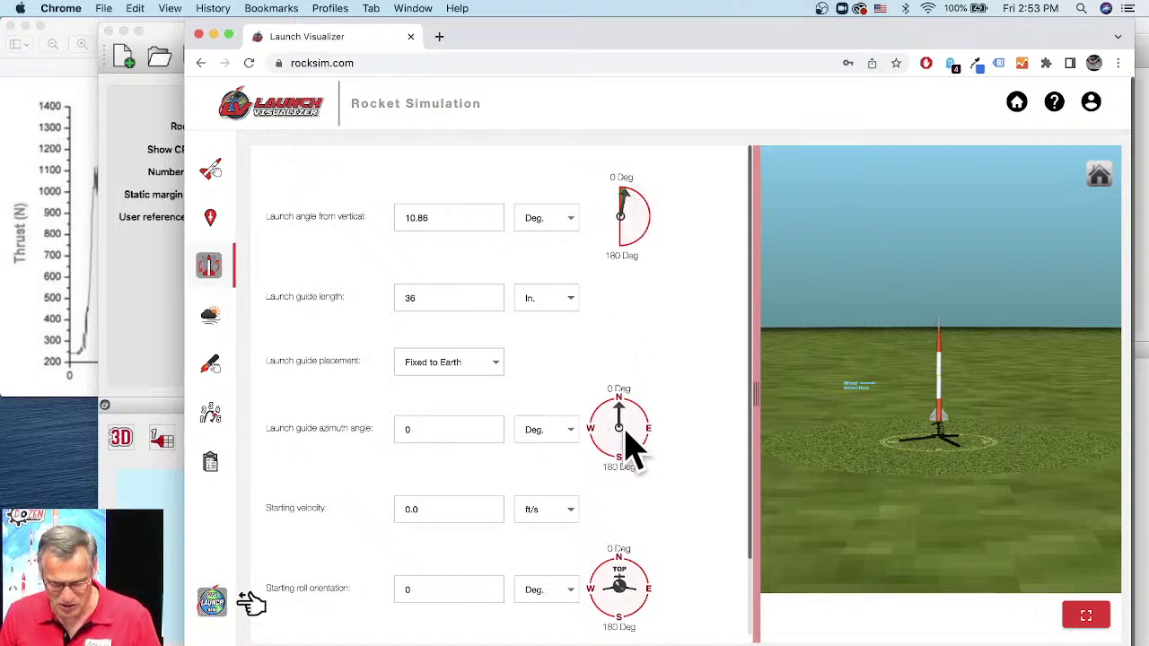
{"action": "left_click_drag", "start_coordinate": [625, 411], "coordinate": [634, 436]}
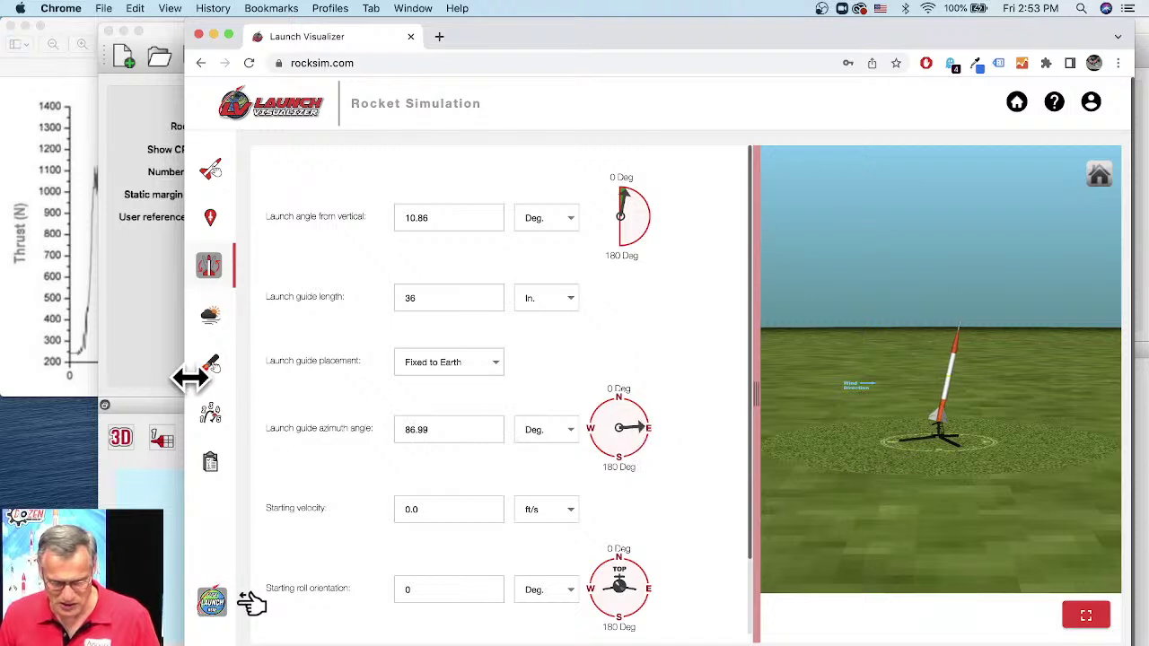
Open the engine selection for the 54 mm motor mount, filter it to Cesaroni Technology Inc. and sort by engine code.
{"action": "left_click", "coordinate": [216, 368]}
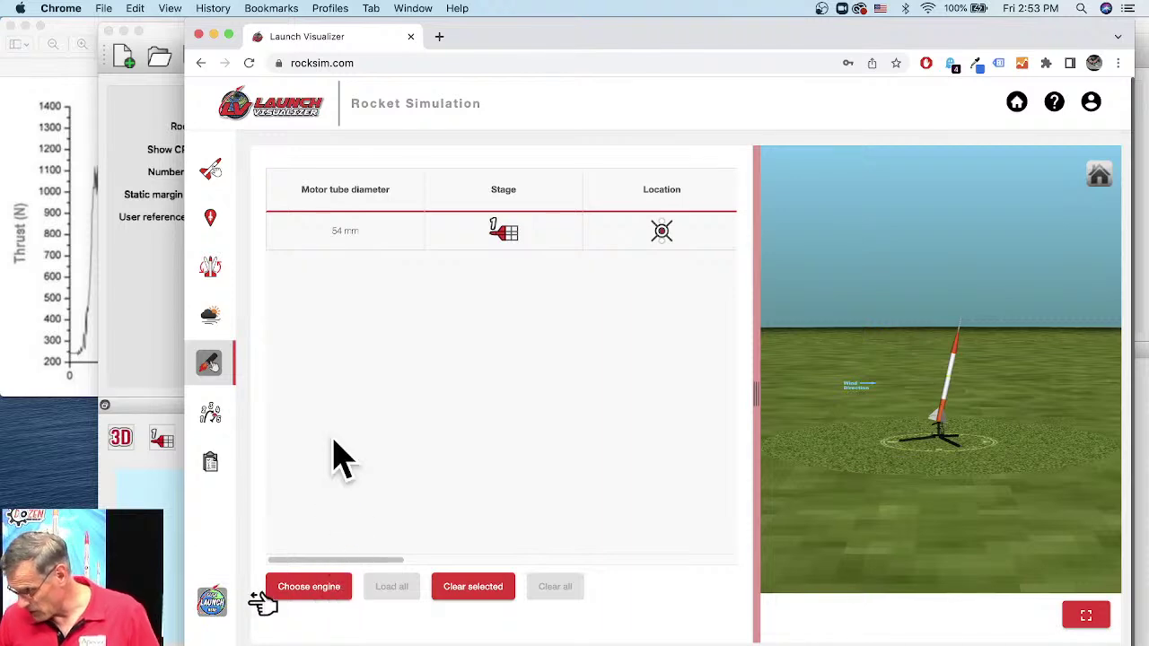
{"action": "left_click", "coordinate": [269, 593]}
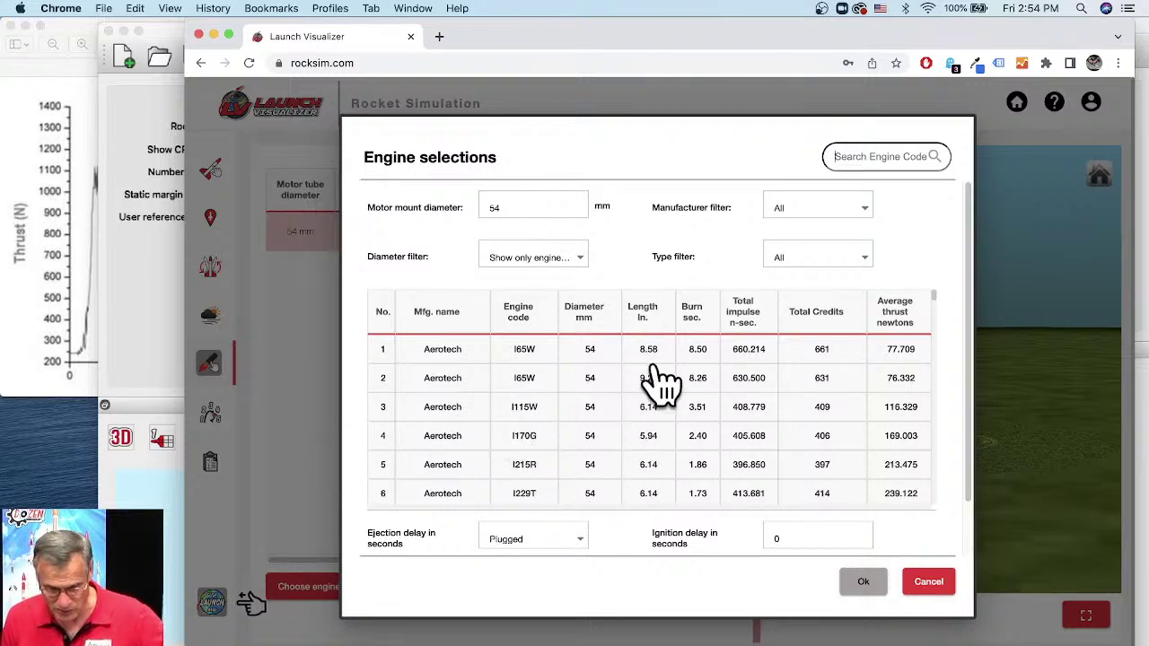
{"action": "left_click", "coordinate": [813, 216]}
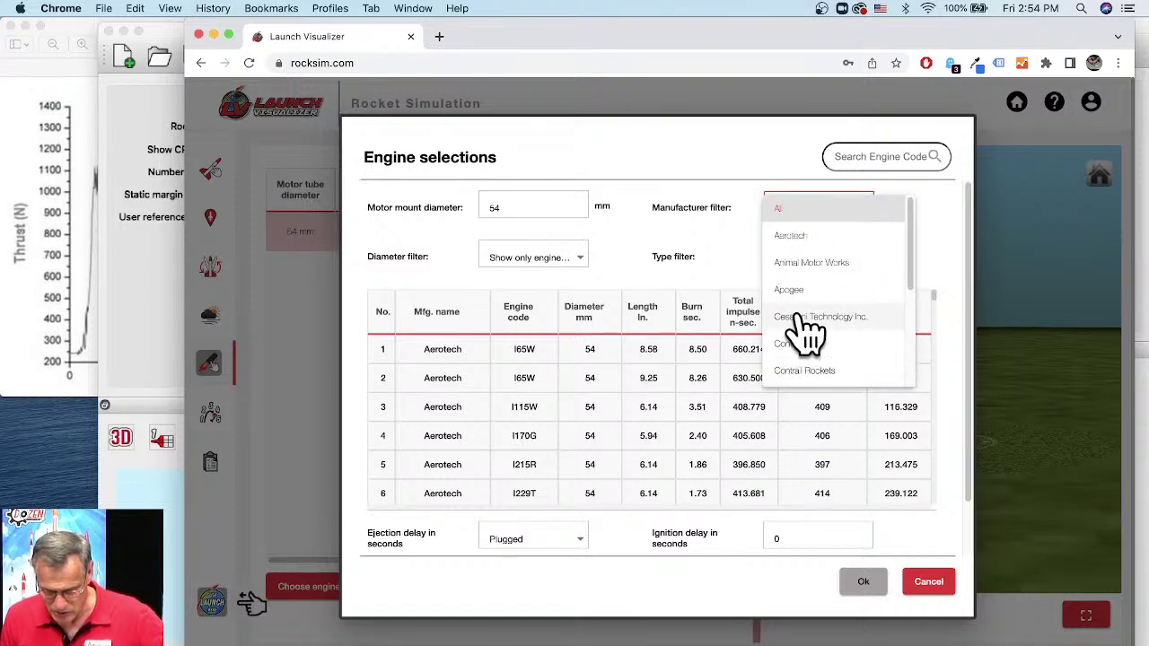
{"action": "left_click", "coordinate": [778, 321]}
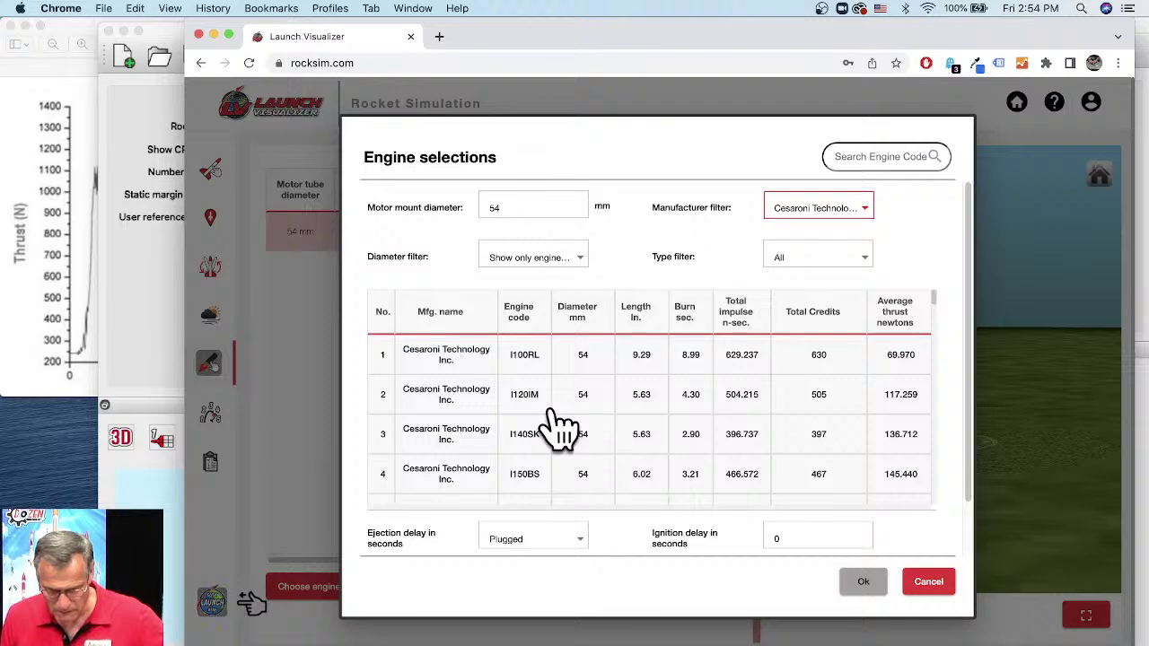
{"action": "scroll", "coordinate": [557, 427], "scroll_direction": "down", "scroll_amount": 15}
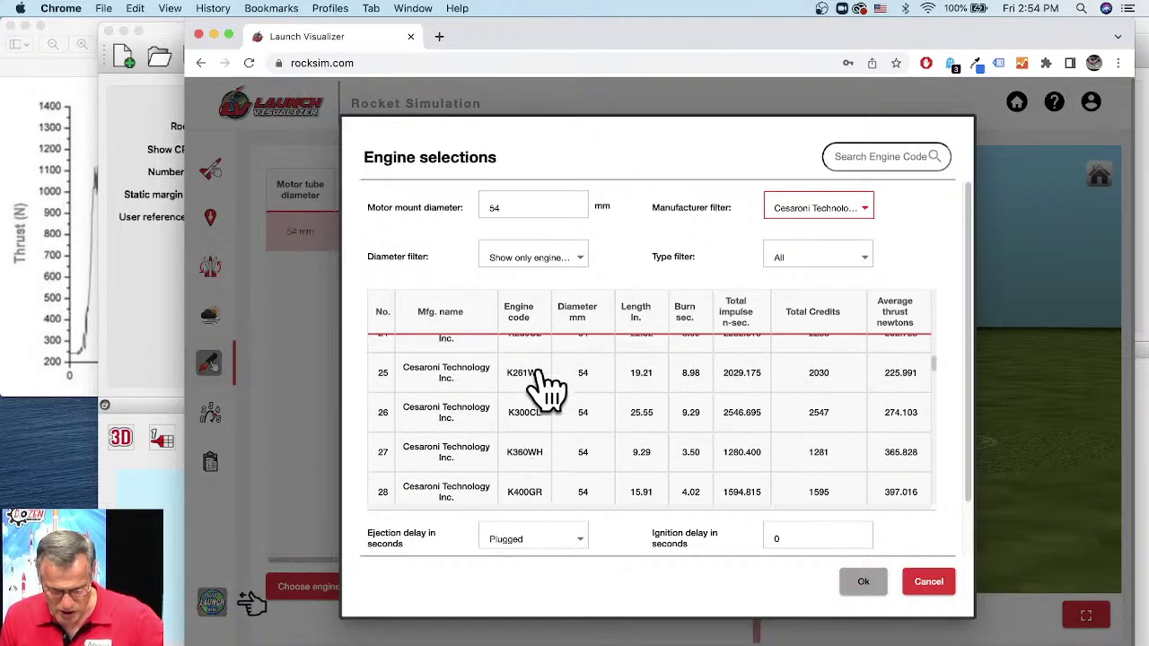
{"action": "left_click", "coordinate": [526, 312]}
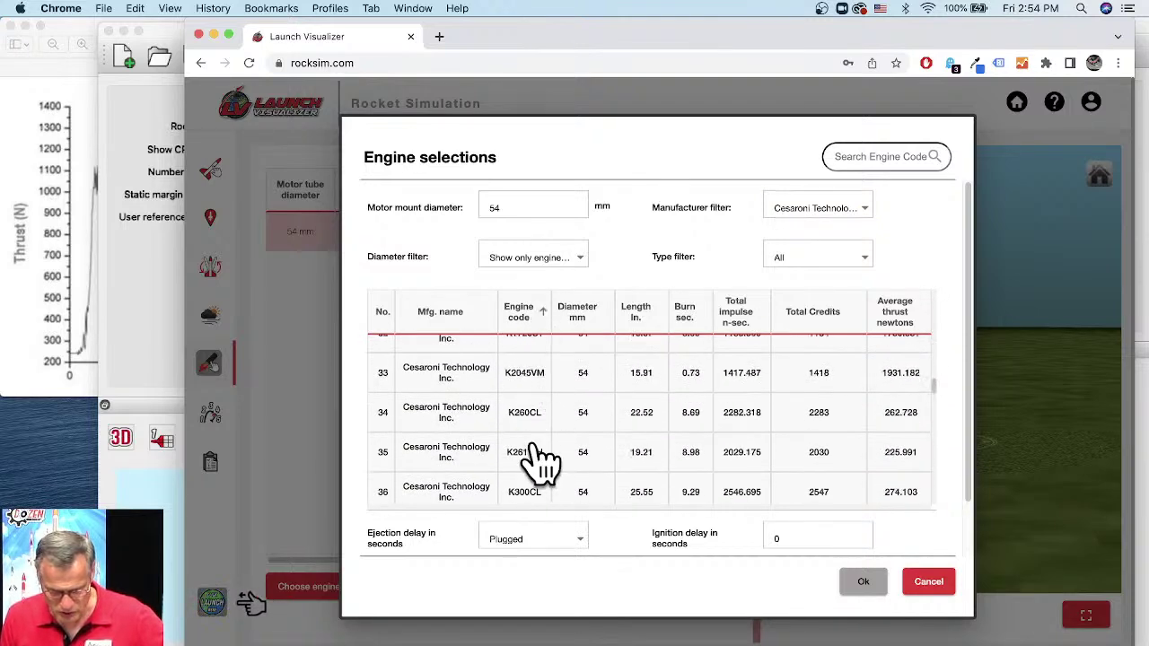
Load the J355RL engine with a 16-second ejection delay into the 54 mm motor mount.
{"action": "scroll", "coordinate": [538, 460], "scroll_direction": "down", "scroll_amount": 3}
{"action": "scroll", "coordinate": [536, 458], "scroll_direction": "up", "scroll_amount": 12}
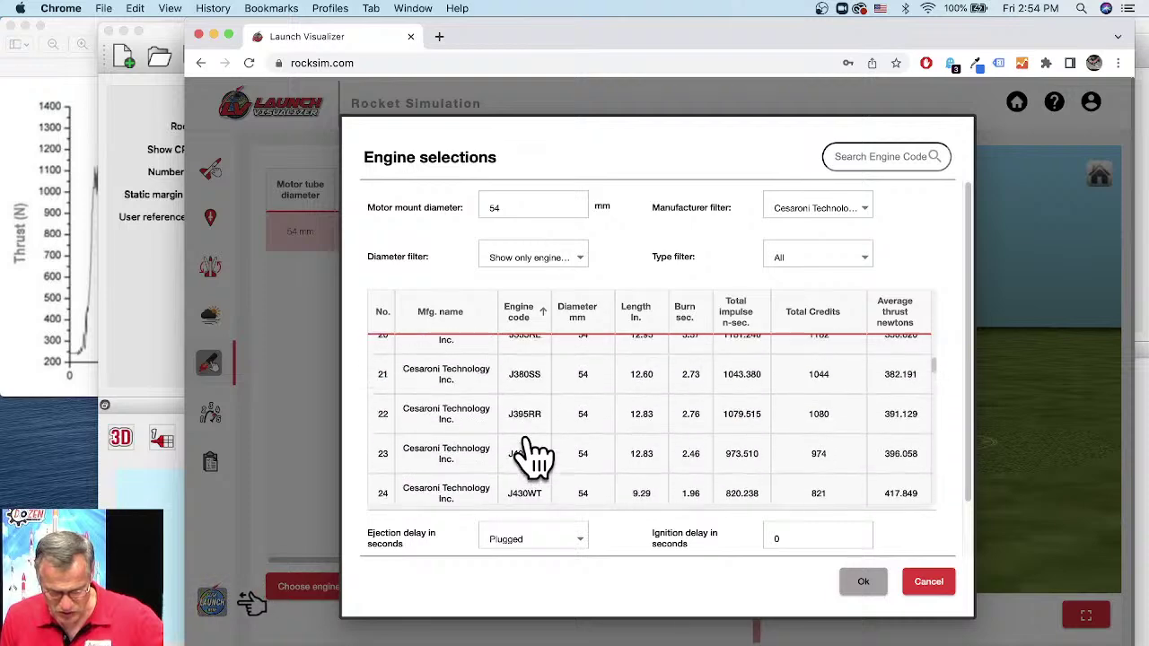
{"action": "scroll", "coordinate": [534, 458], "scroll_direction": "up", "scroll_amount": 3}
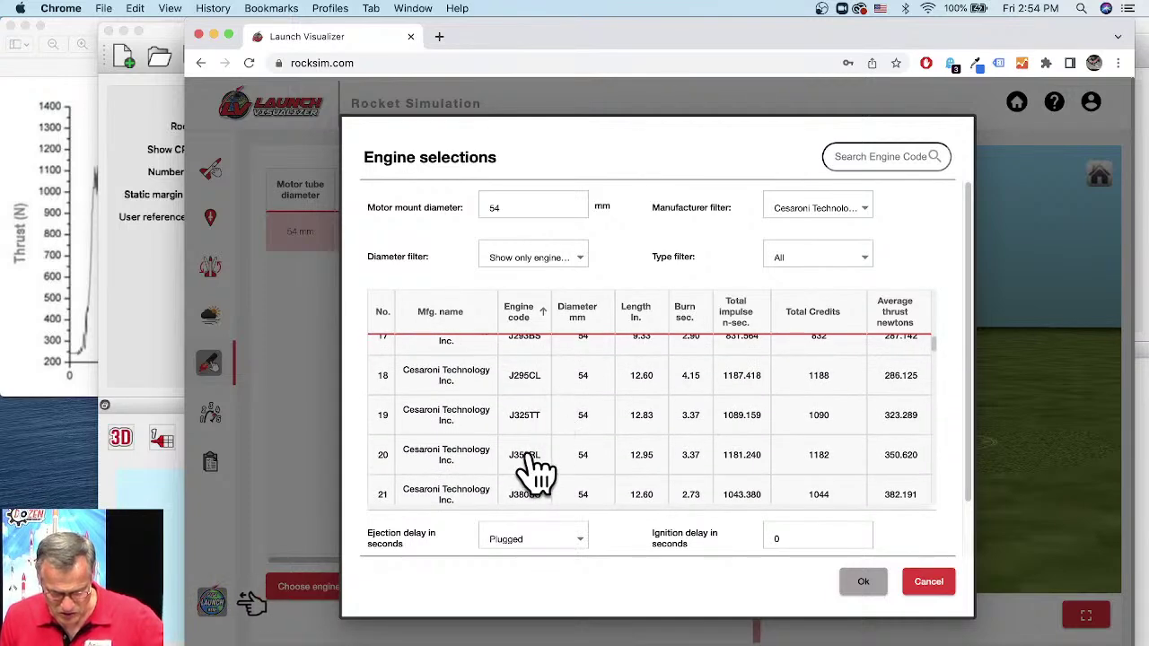
{"action": "left_click", "coordinate": [534, 465]}
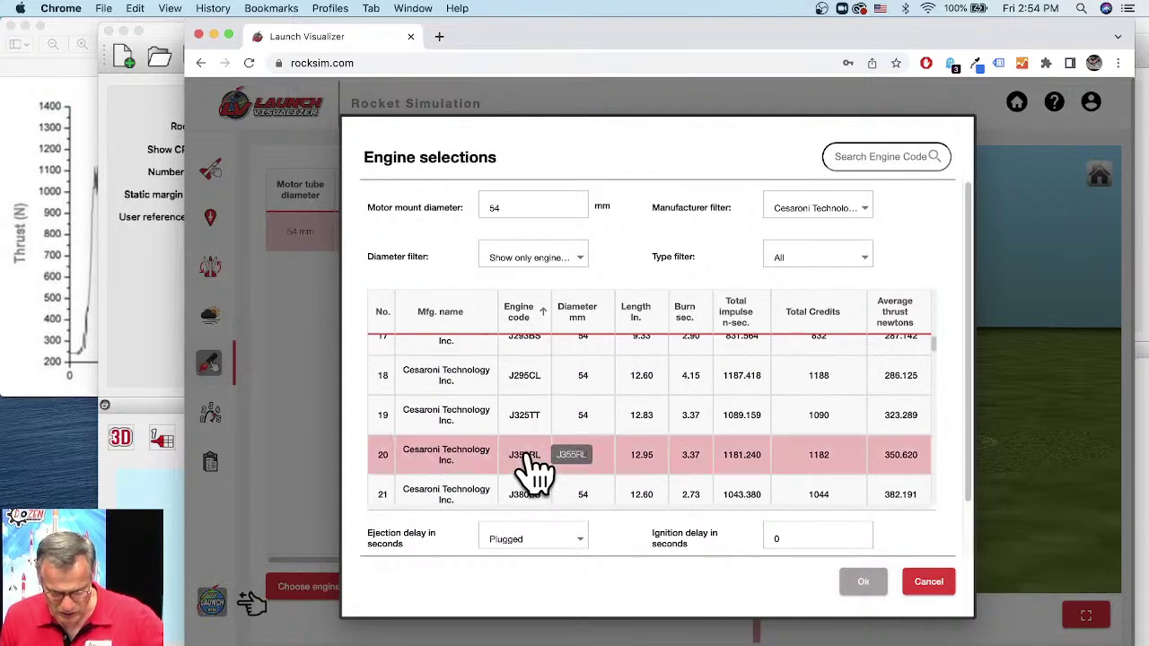
{"action": "left_click", "coordinate": [588, 557]}
{"action": "left_click", "coordinate": [505, 614]}
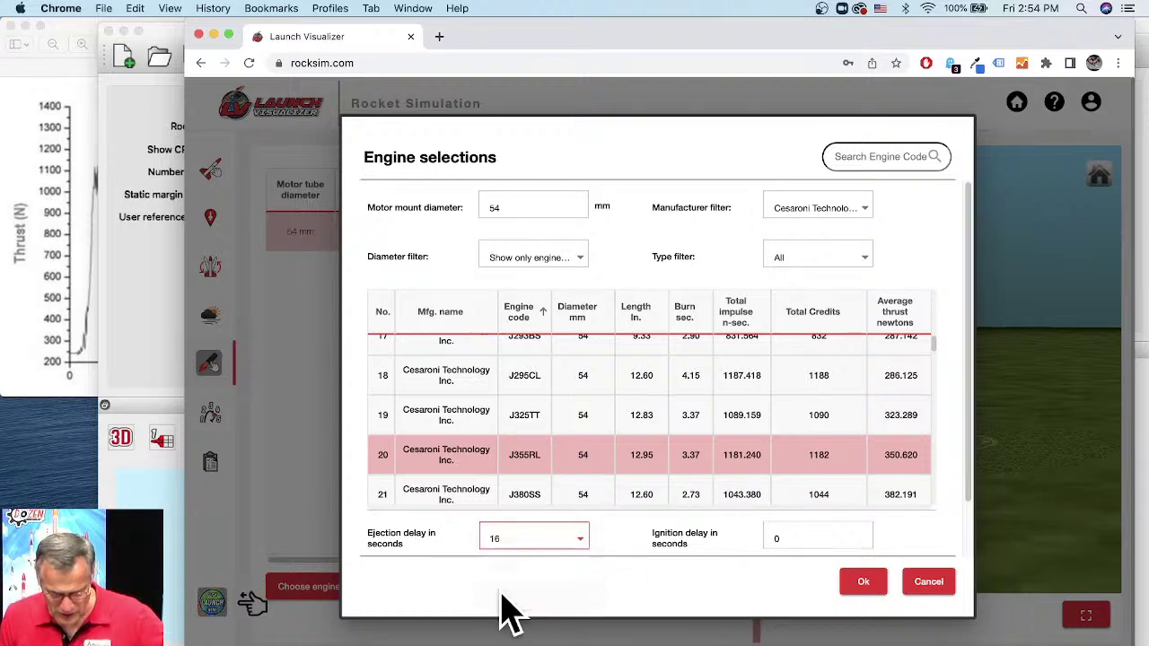
{"action": "left_click", "coordinate": [858, 588]}
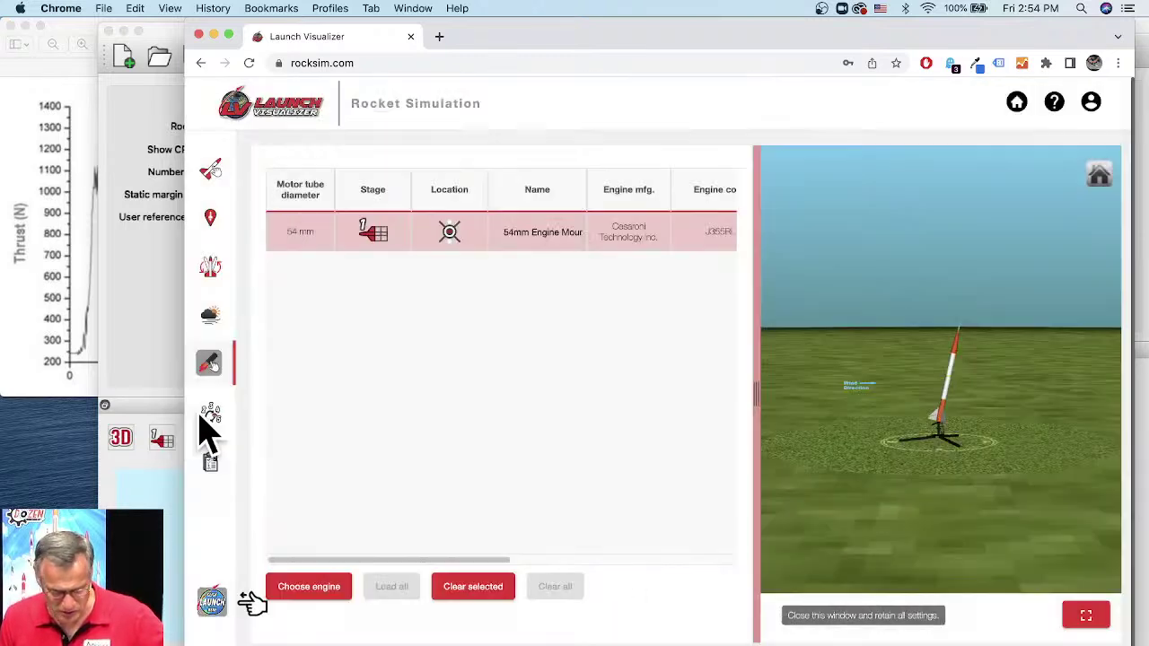
Set the second recovery device, named Parachute, to deploy at apogee.
{"action": "left_click", "coordinate": [214, 414]}
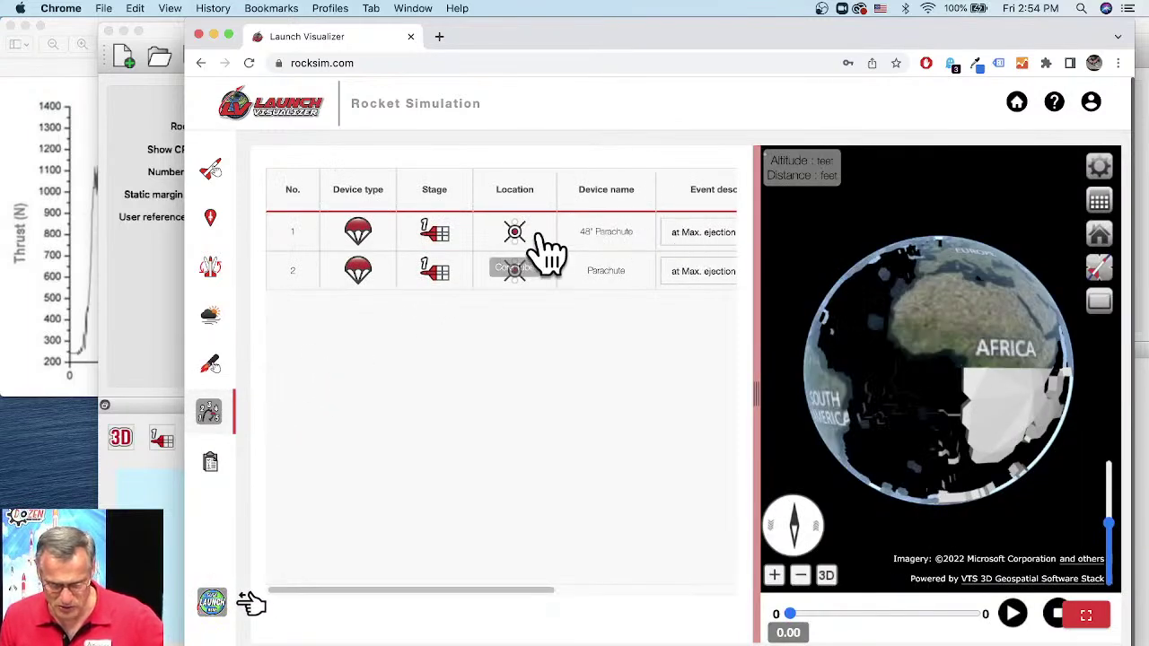
{"action": "left_click", "coordinate": [699, 271]}
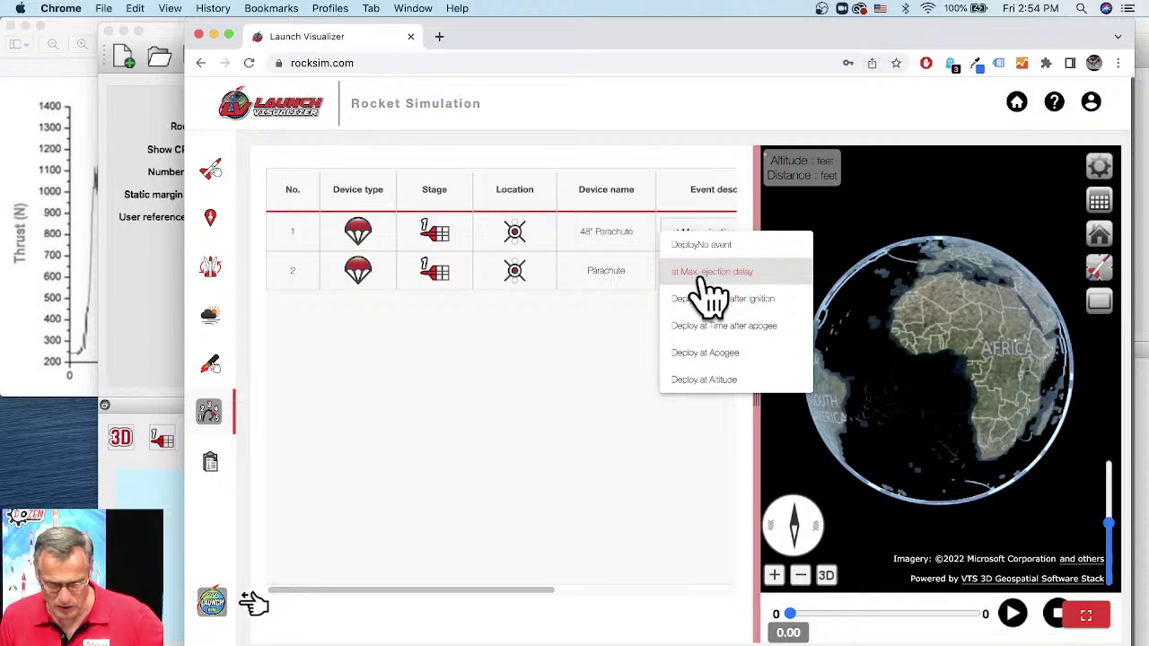
{"action": "left_click", "coordinate": [709, 354]}
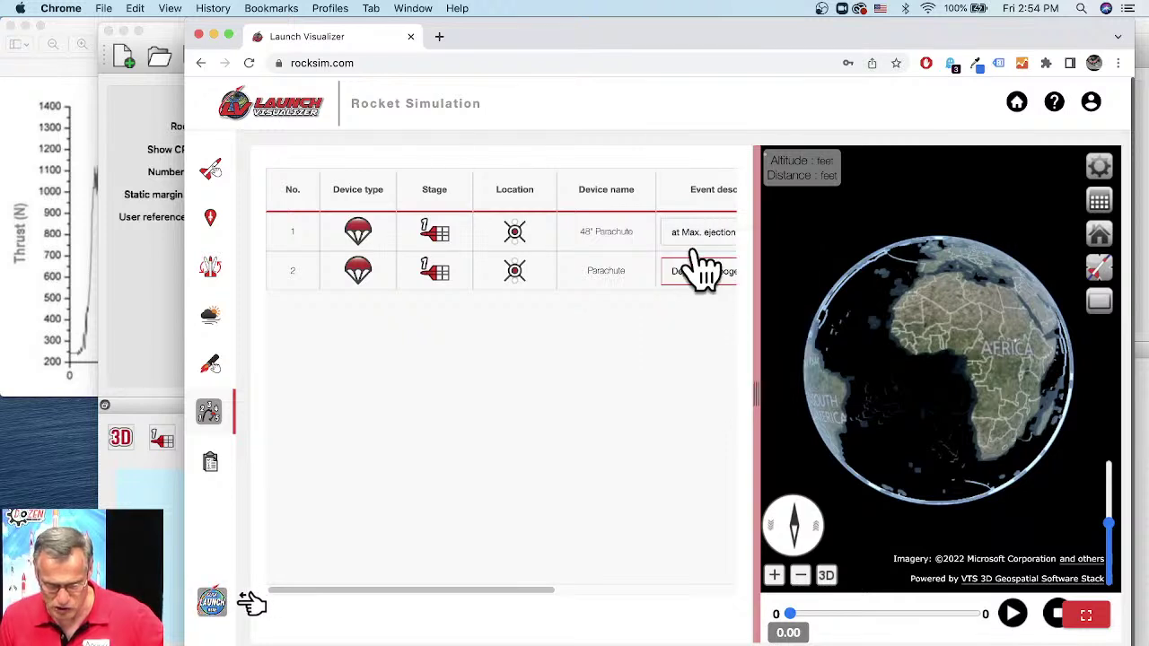
Set the 48" Parachute to deploy at altitude, with a deployment altitude of 400 ft.
{"action": "left_click", "coordinate": [692, 233]}
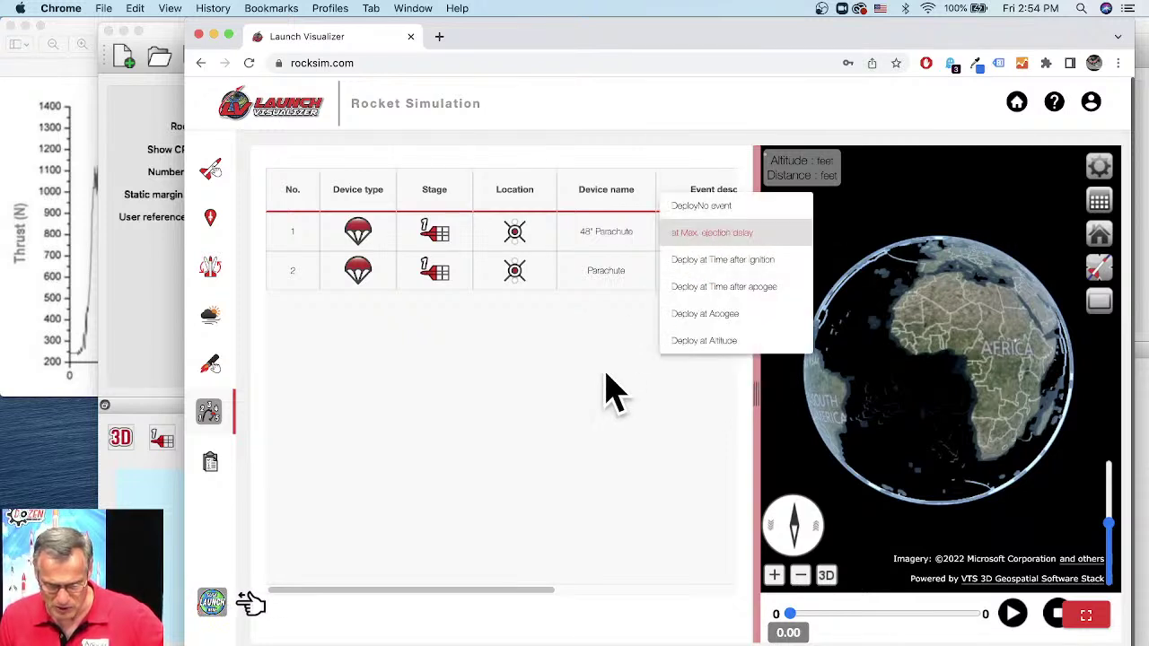
{"action": "left_click", "coordinate": [694, 341]}
{"action": "left_click_drag", "start_coordinate": [495, 591], "coordinate": [688, 592]}
{"action": "left_click", "coordinate": [643, 235]}
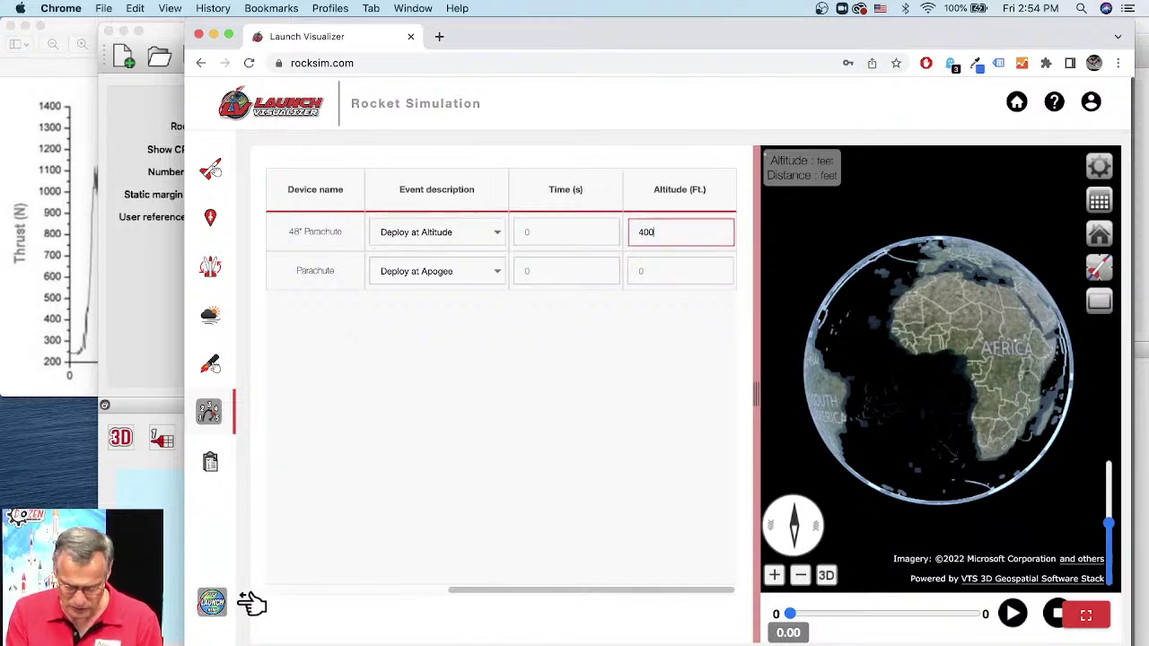
{"action": "left_click", "coordinate": [525, 364]}
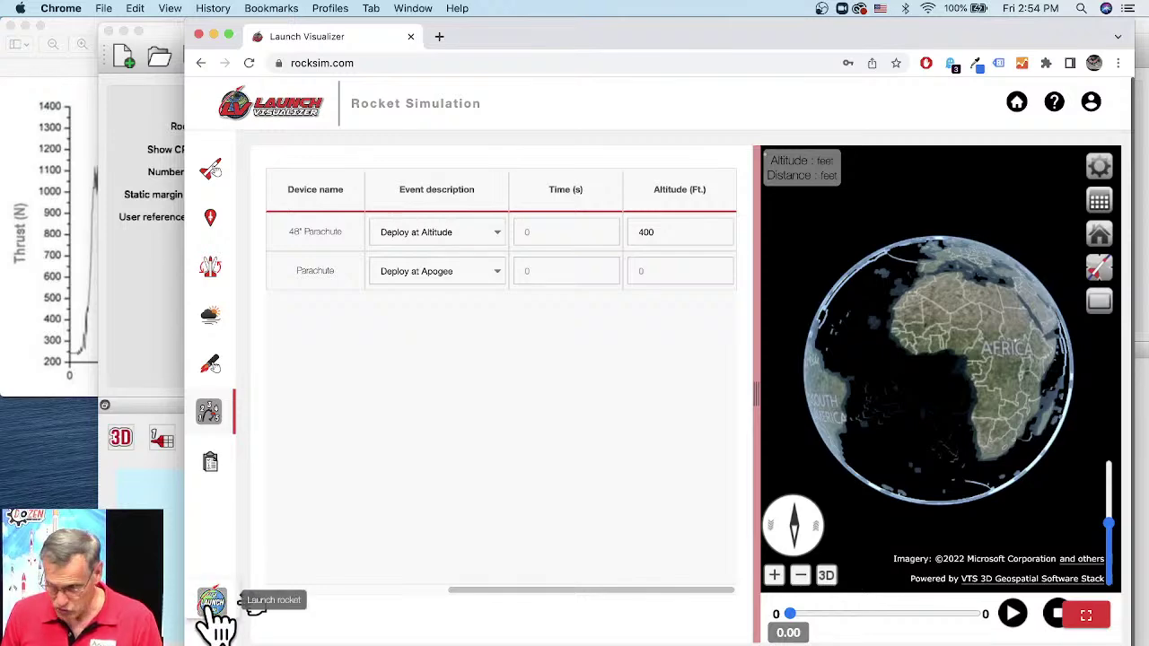
Run the launch simulation for the Katana, check the lower part of the results list and close the browser window.
{"action": "left_click", "coordinate": [212, 608]}
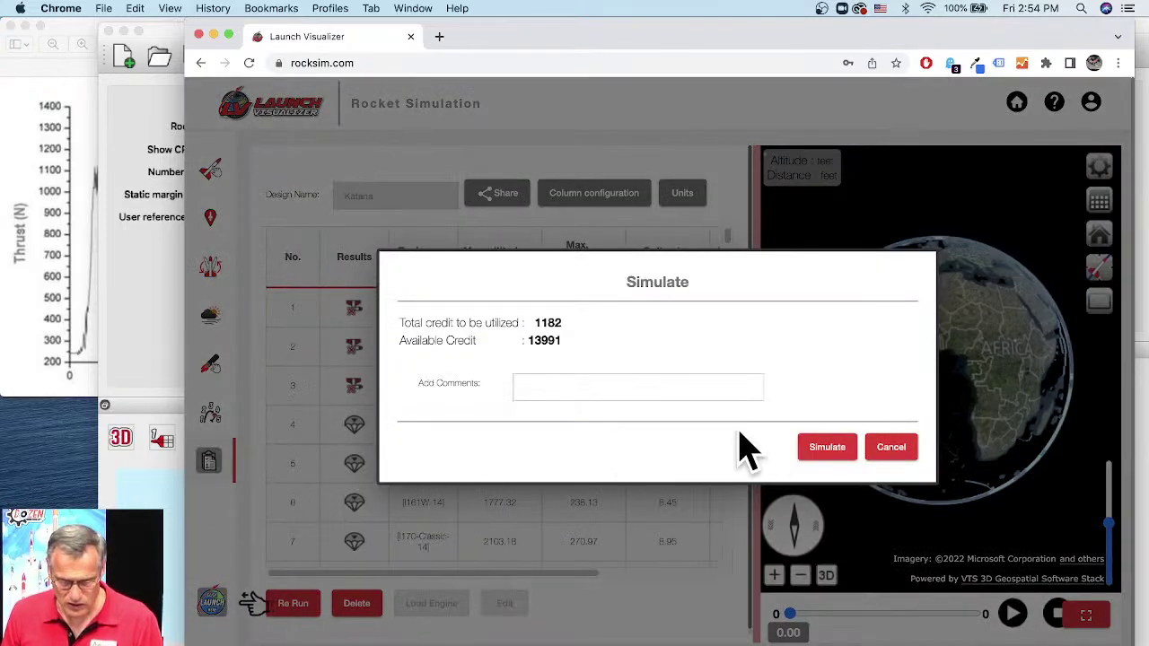
{"action": "left_click", "coordinate": [827, 449]}
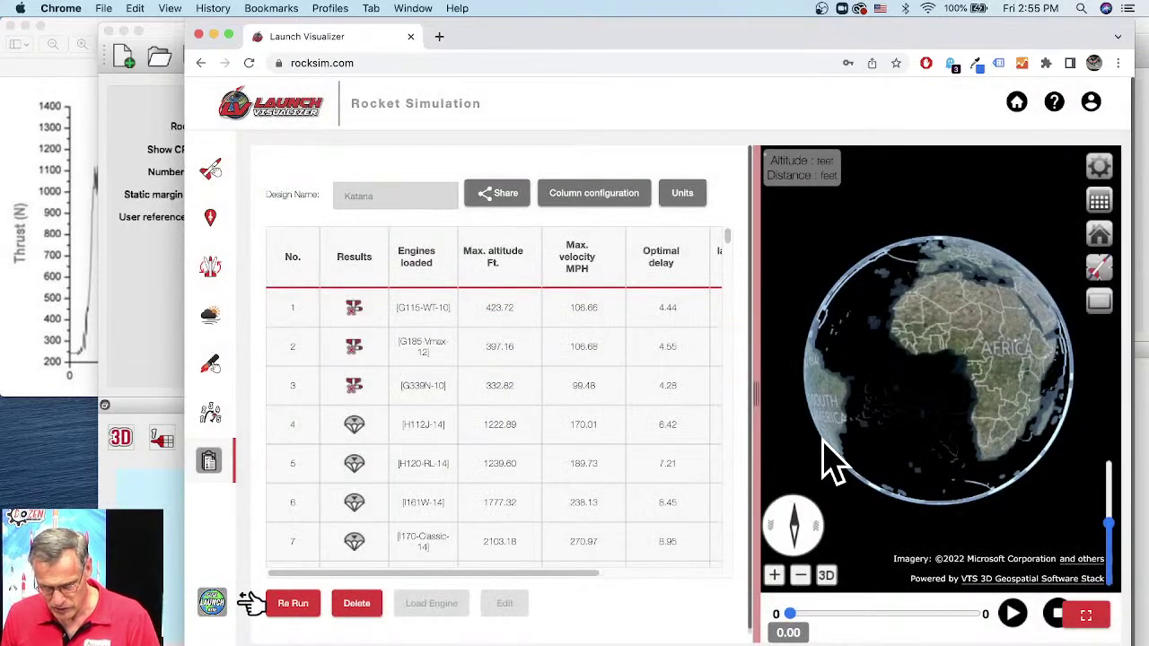
{"action": "left_click_drag", "start_coordinate": [729, 241], "coordinate": [728, 519]}
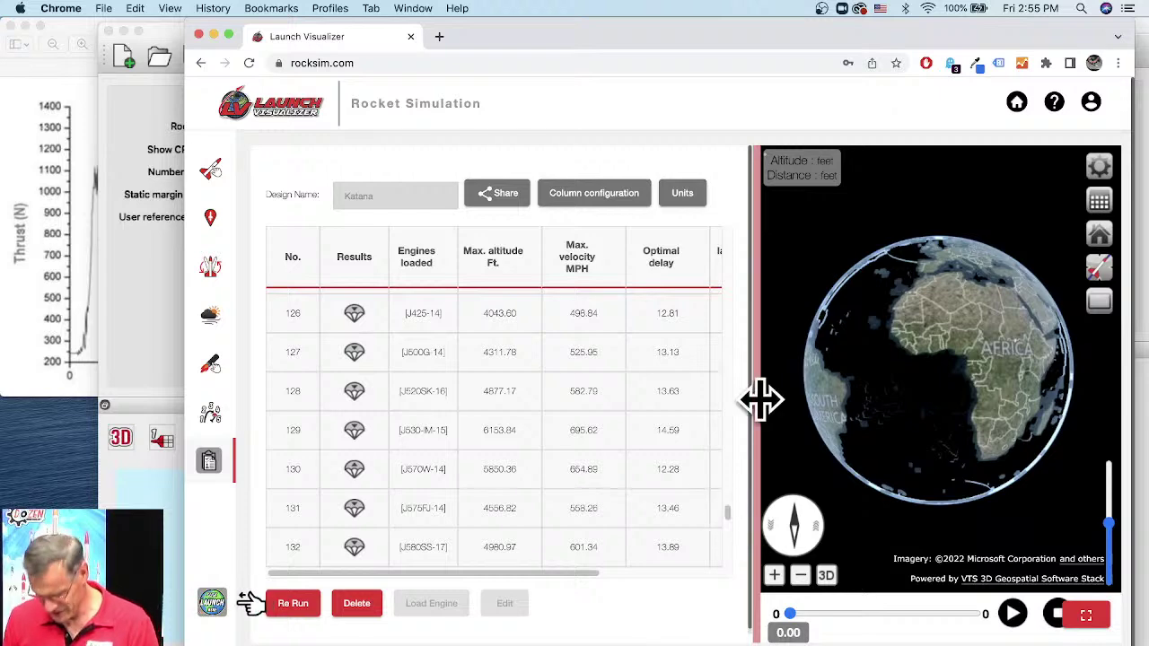
{"action": "left_click", "coordinate": [198, 36]}
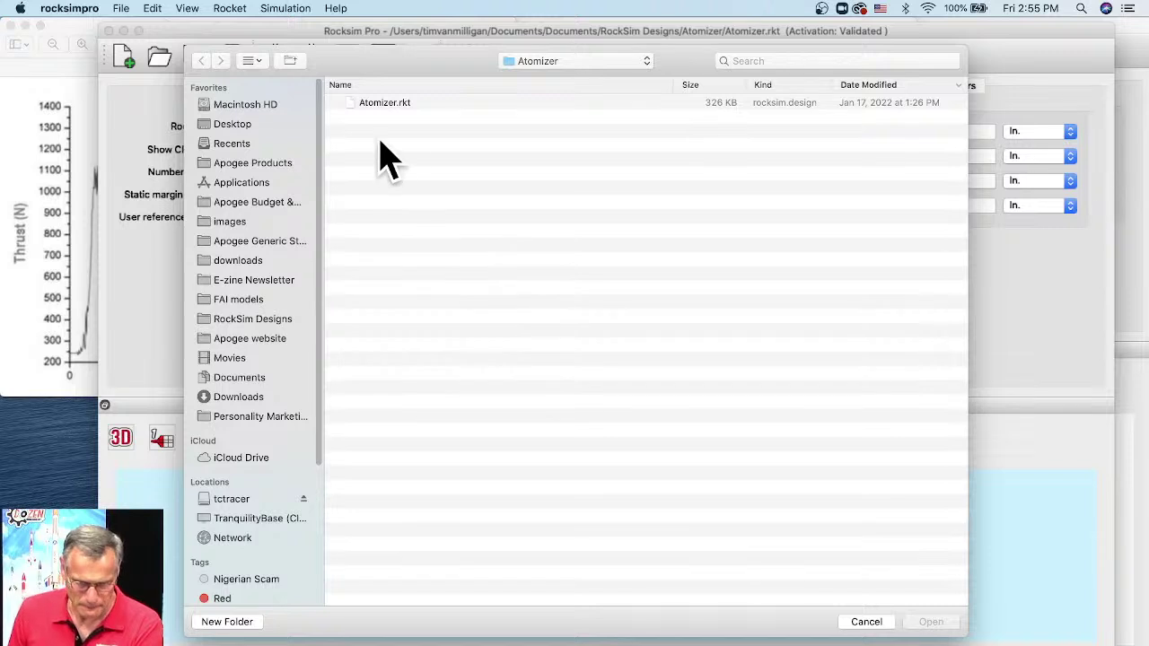
{"action": "left_click", "coordinate": [264, 325]}
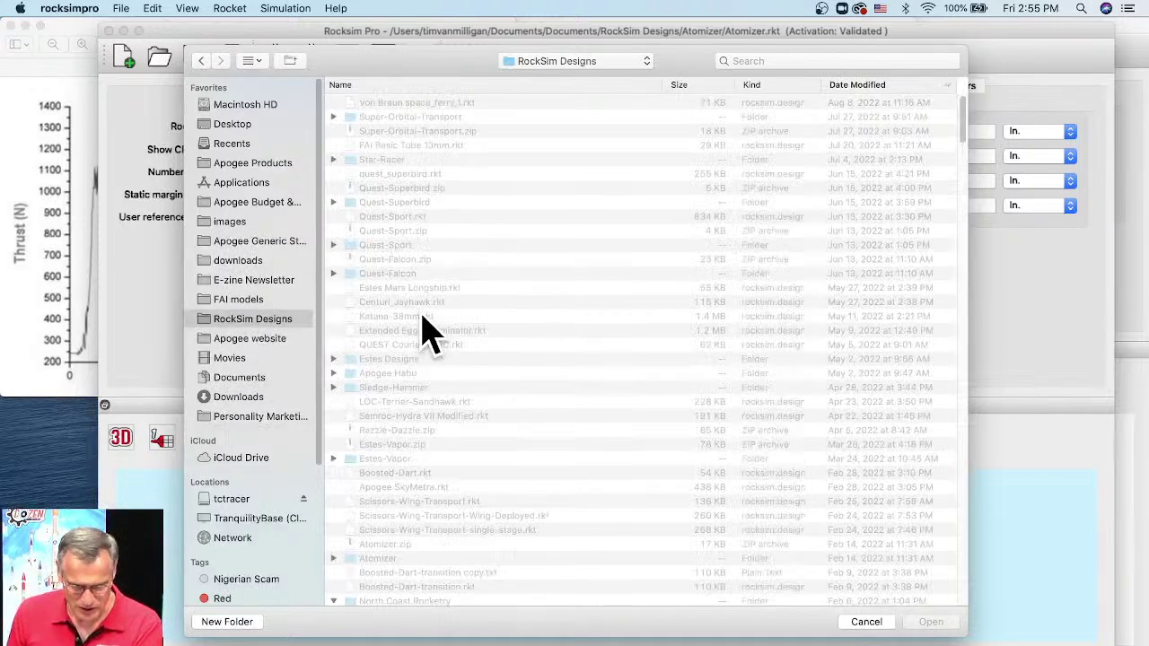
{"action": "left_click", "coordinate": [866, 622]}
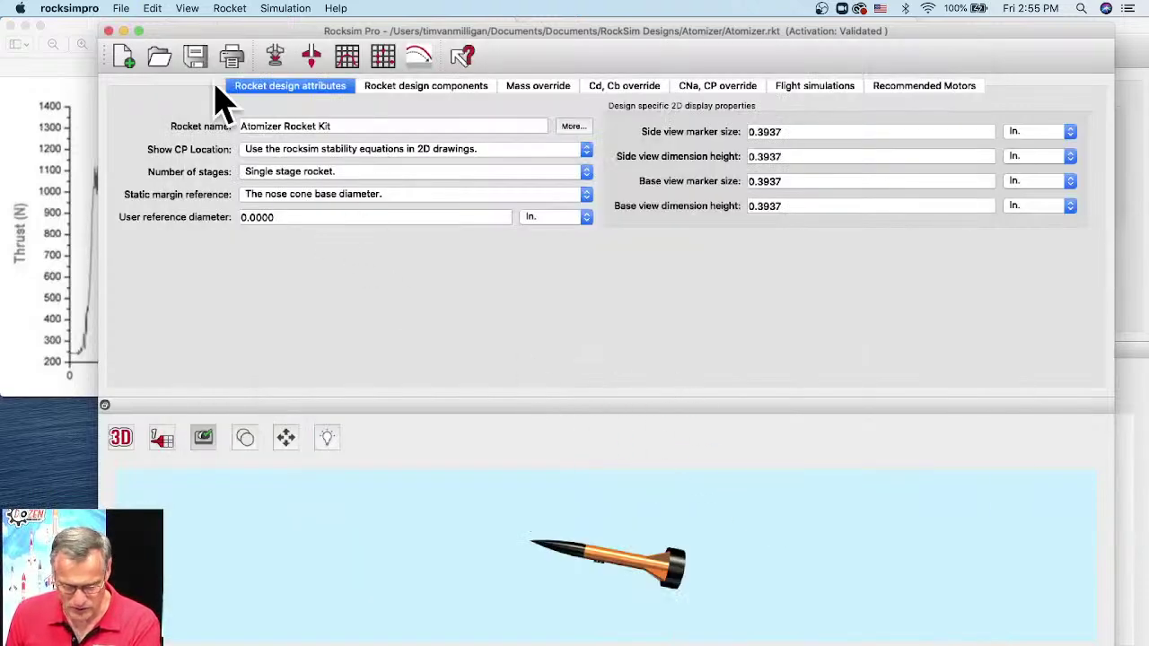
{"action": "left_click_drag", "start_coordinate": [213, 40], "coordinate": [217, 65]}
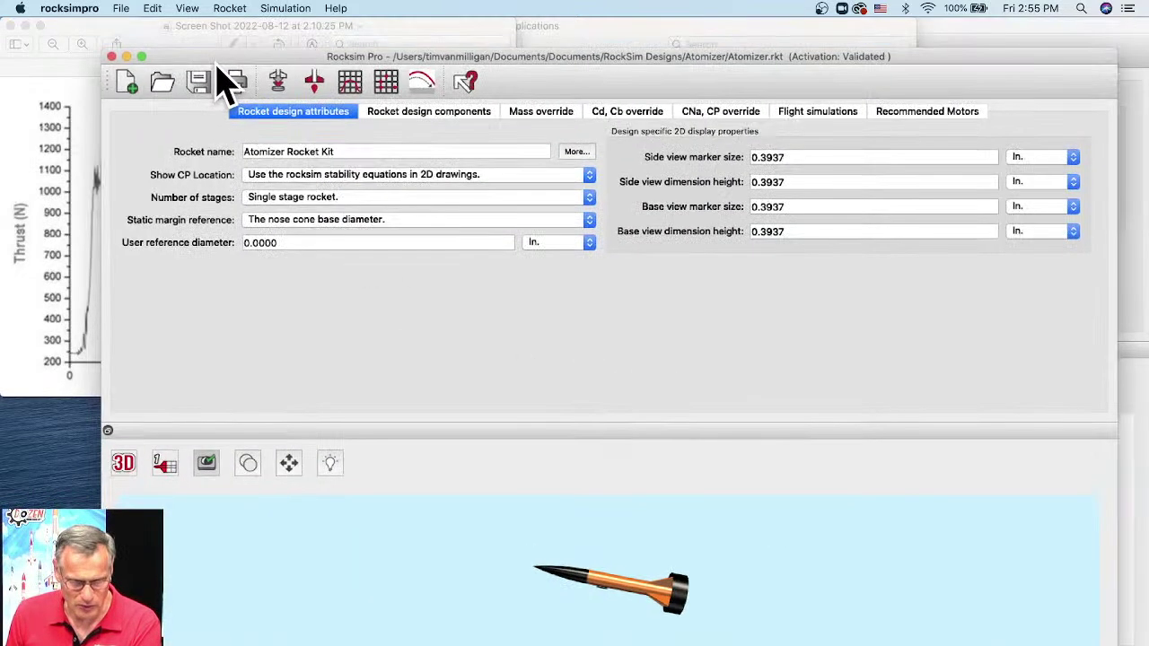
{"action": "left_click", "coordinate": [127, 56]}
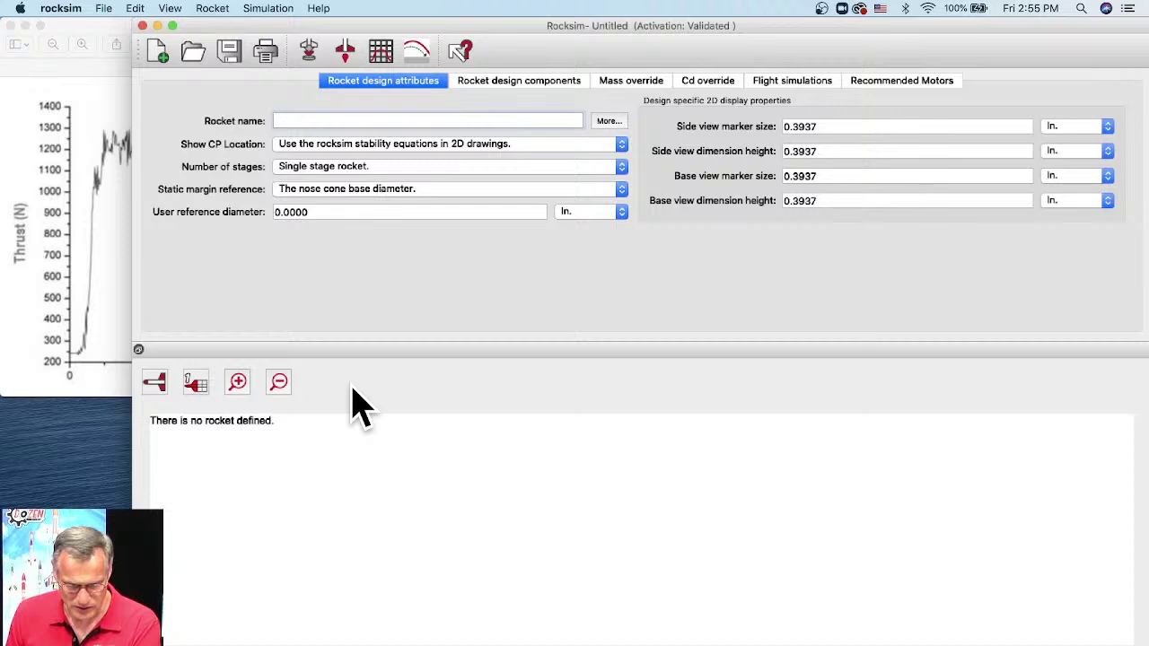
Open the design file Katana-54mm.rkt from the RockSim Designs folder in Rocksim.
{"action": "key", "text": "super+o"}
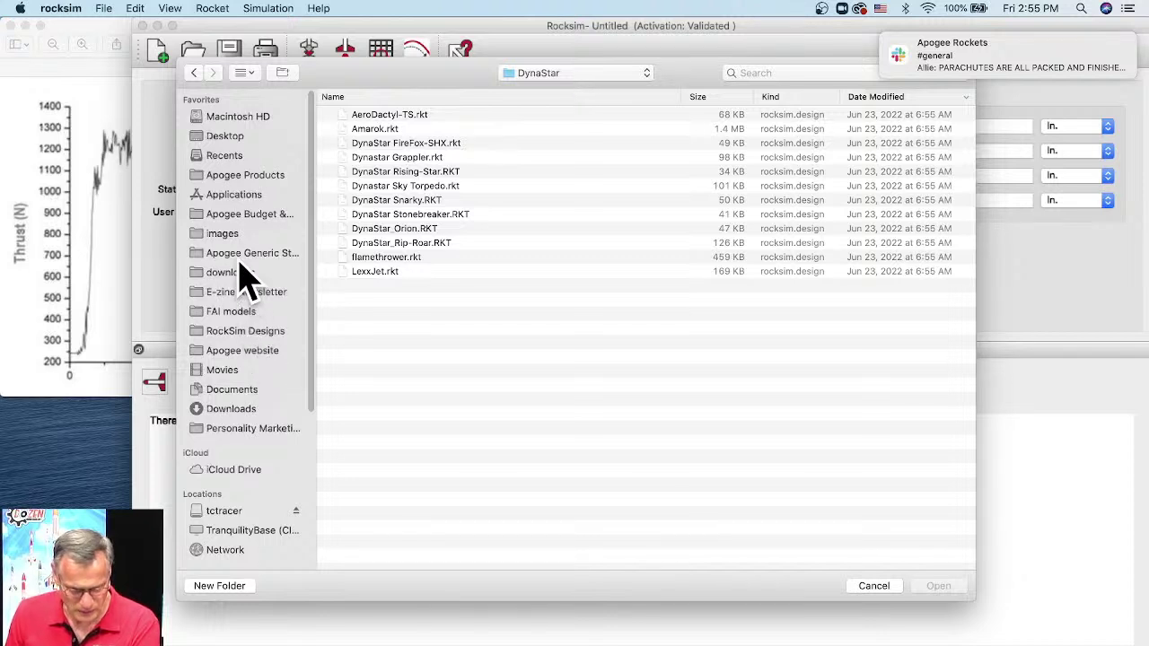
{"action": "left_click", "coordinate": [236, 337]}
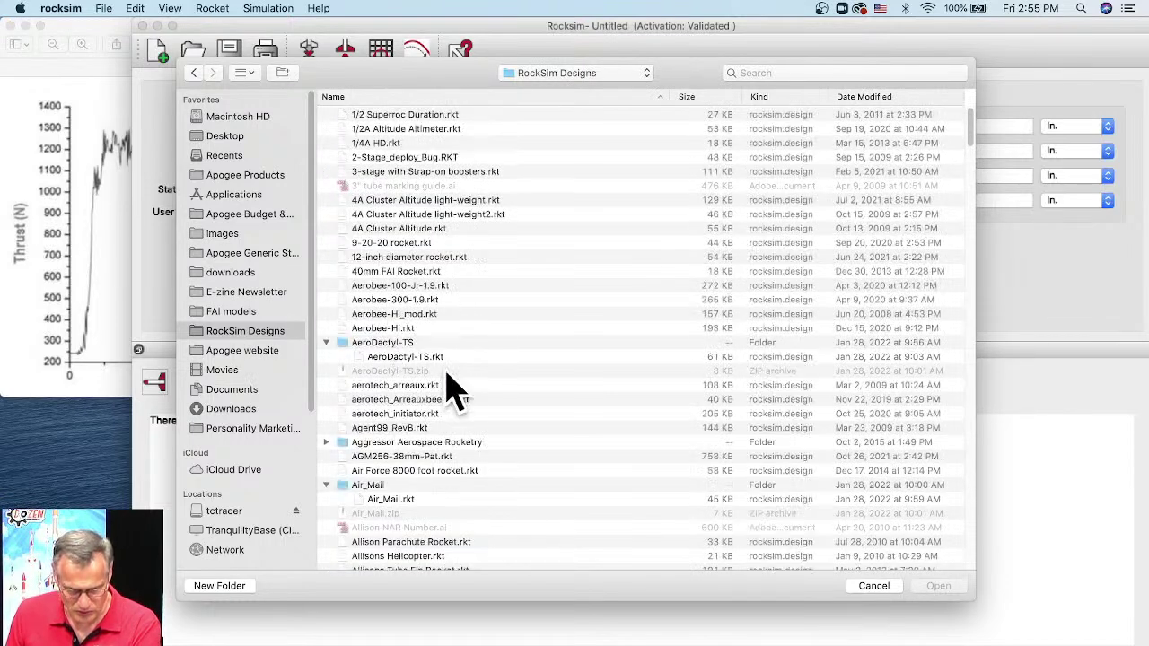
{"action": "scroll", "coordinate": [453, 391], "scroll_direction": "down", "scroll_amount": 15}
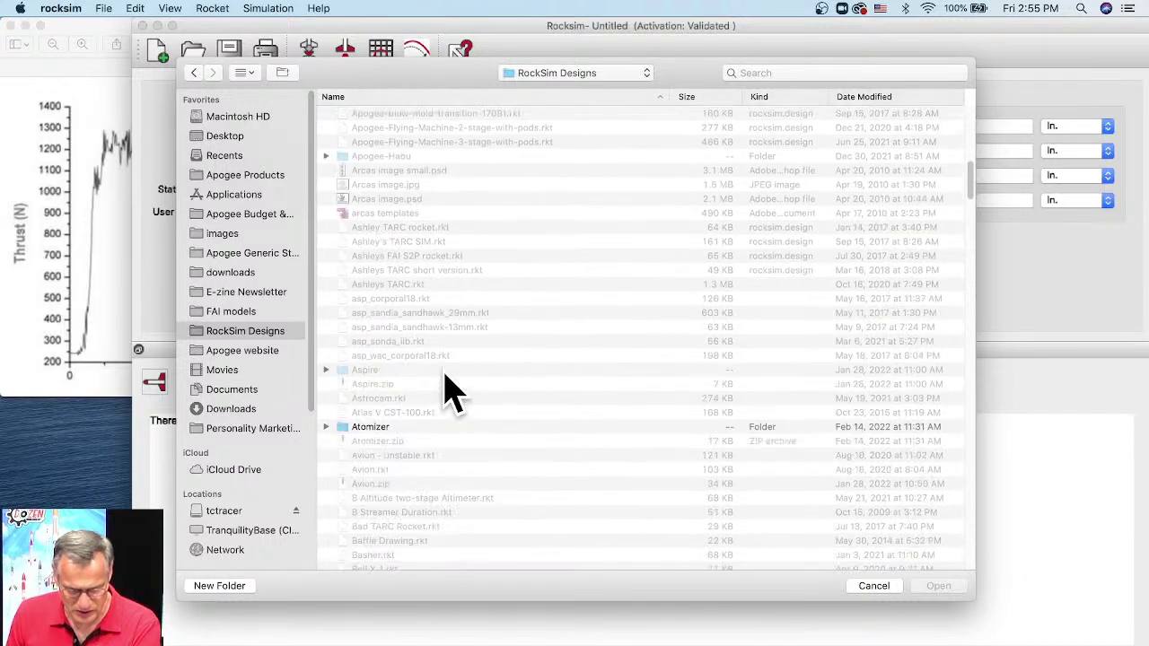
{"action": "scroll", "coordinate": [380, 423], "scroll_direction": "down", "scroll_amount": 20}
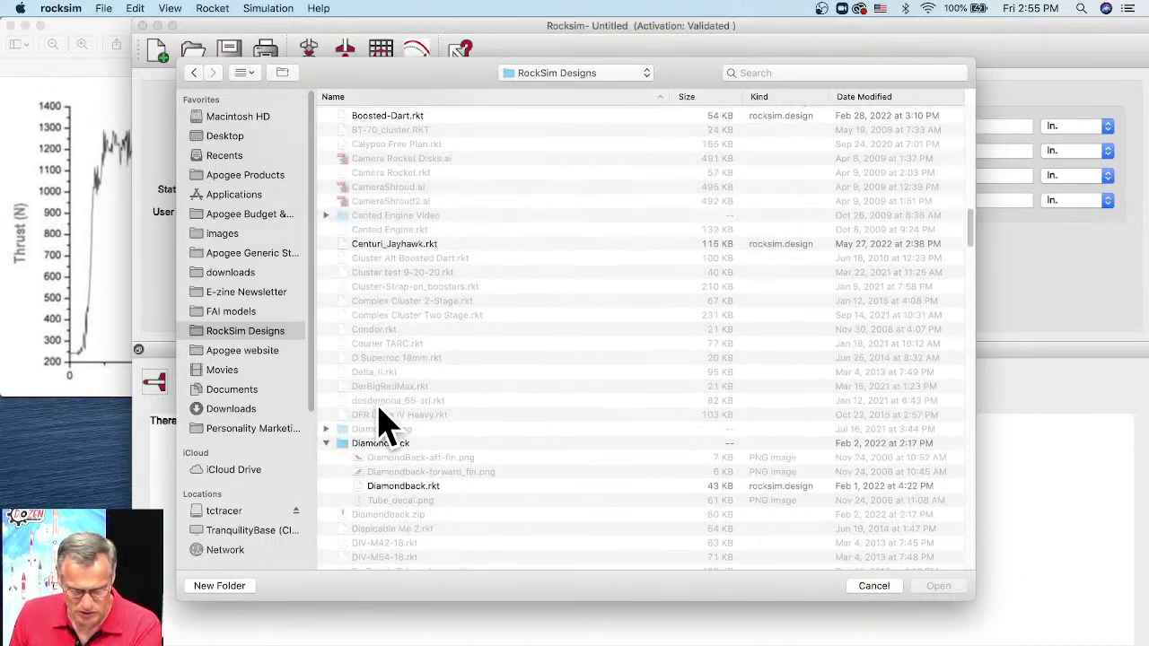
{"action": "scroll", "coordinate": [384, 423], "scroll_direction": "down", "scroll_amount": 20}
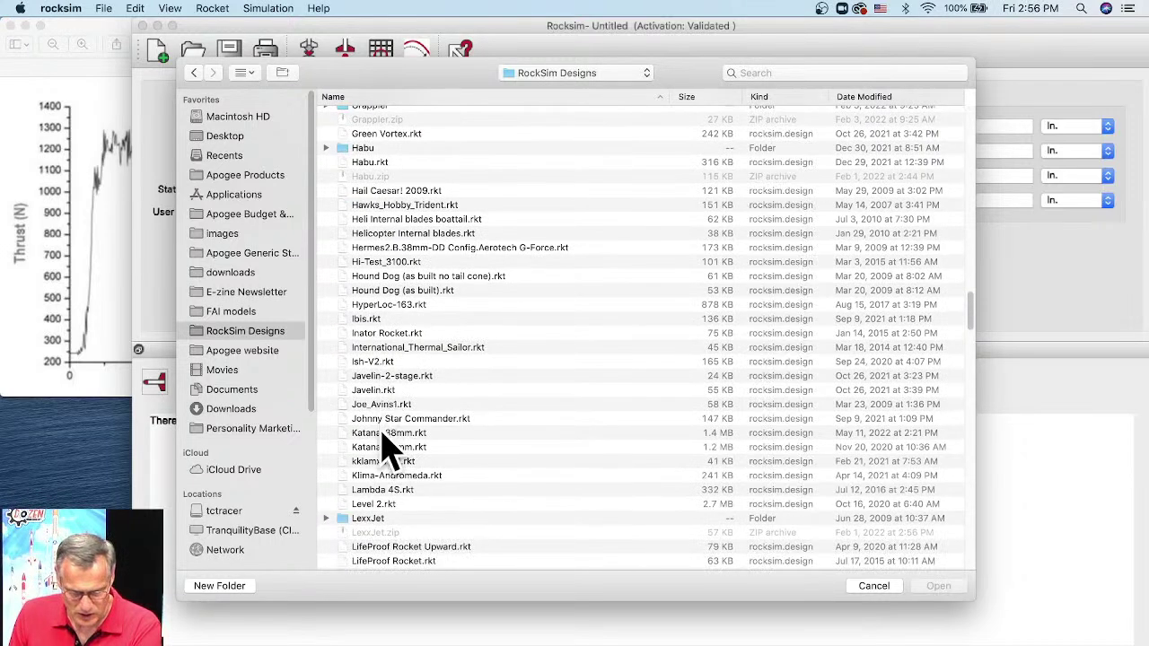
{"action": "left_click", "coordinate": [388, 453]}
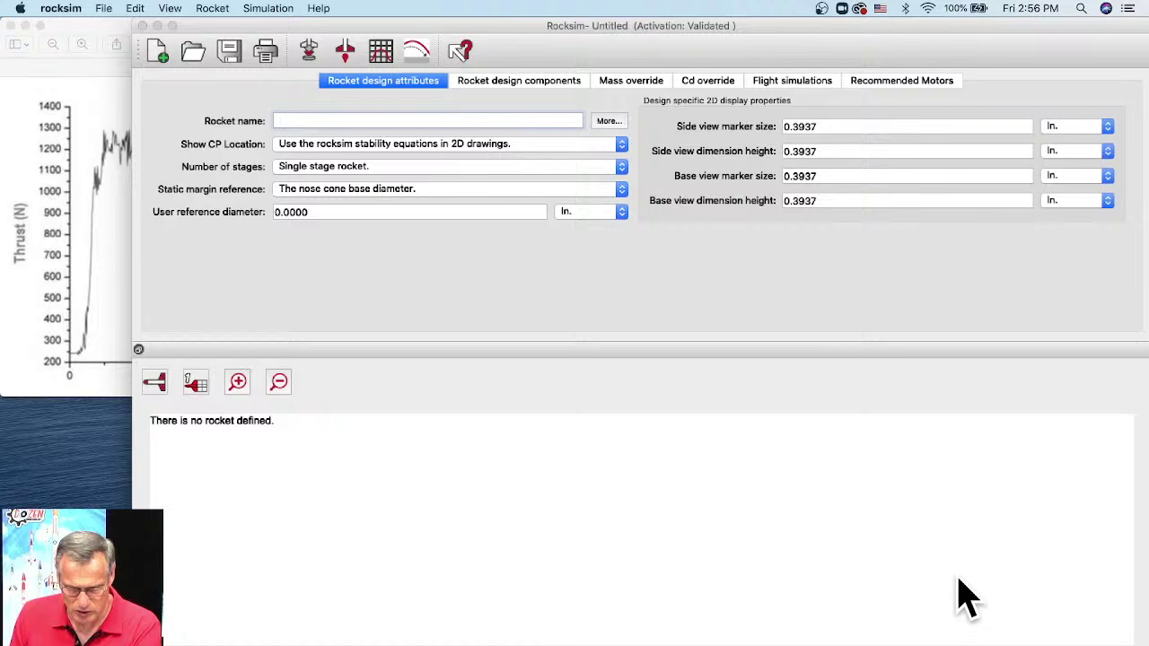
{"action": "left_click", "coordinate": [936, 586]}
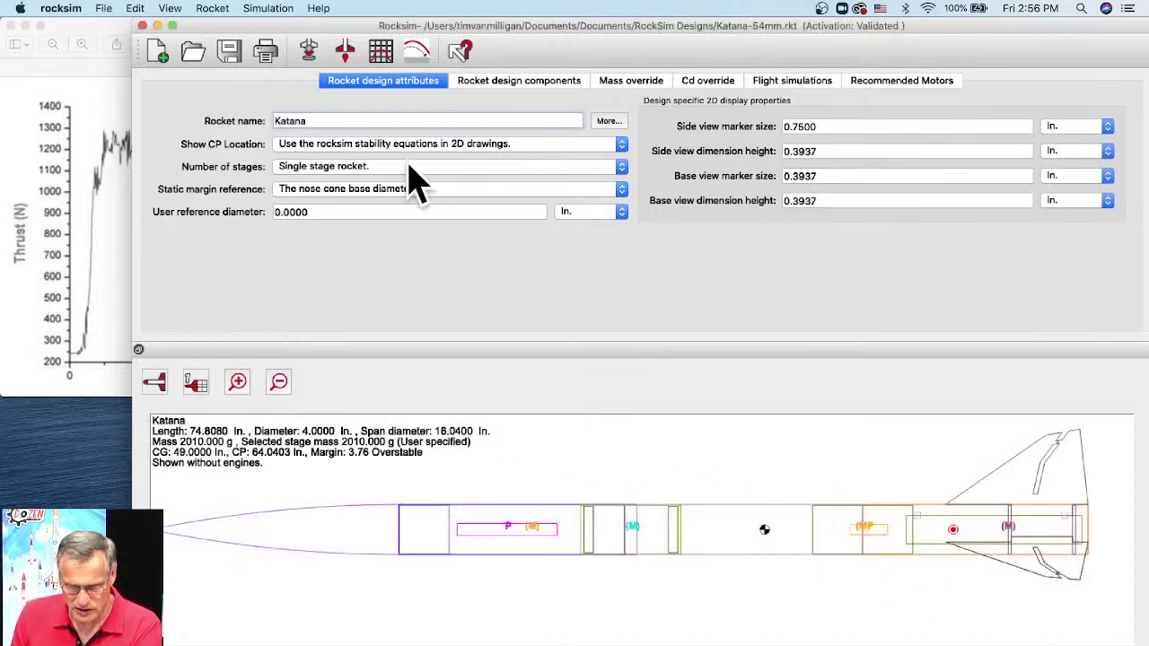
Open the engine selection for the 54 mm motor mount and filter it to Cesaroni Technology Inc. engines of all diameters.
{"action": "left_click", "coordinate": [308, 50]}
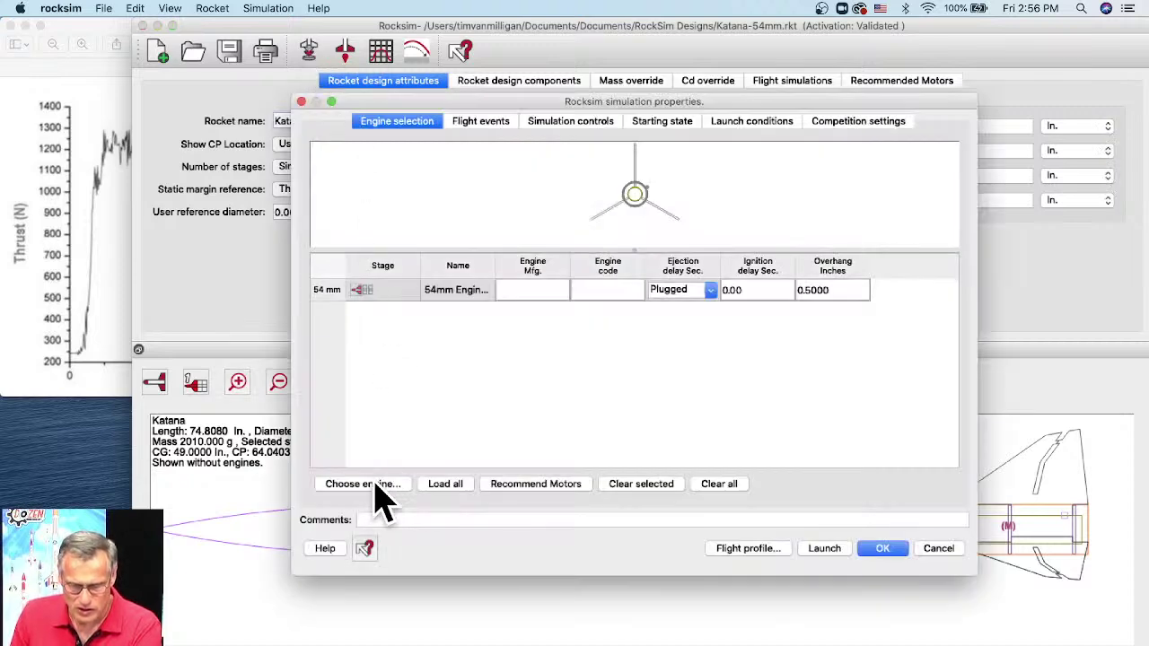
{"action": "left_click", "coordinate": [377, 486]}
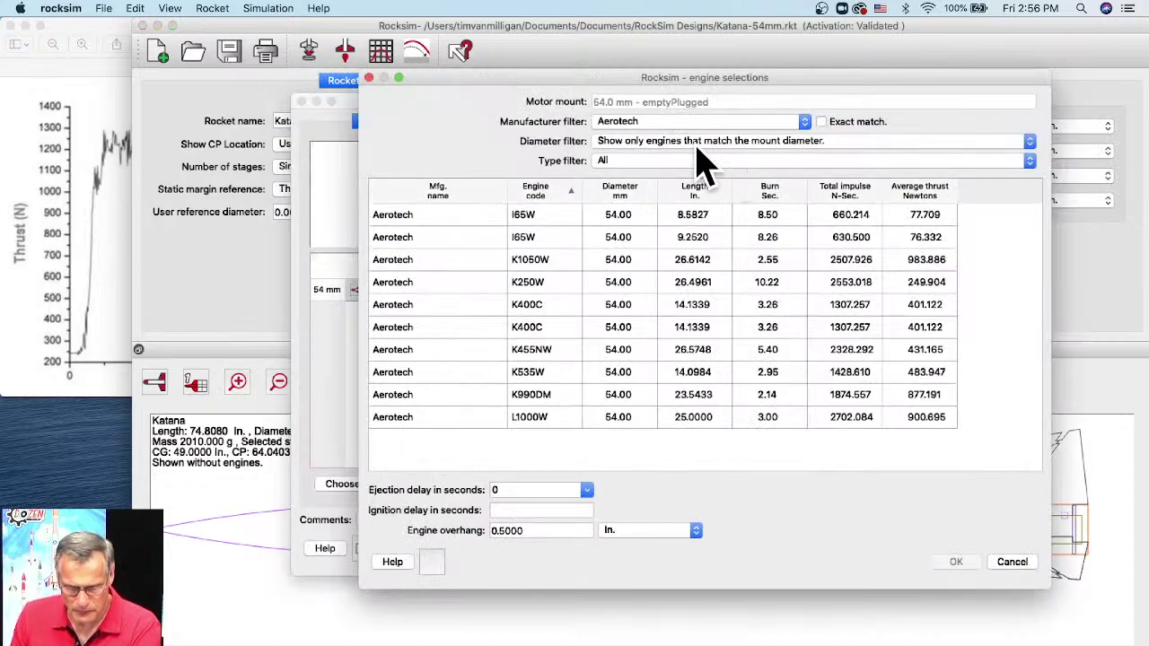
{"action": "left_click", "coordinate": [655, 124]}
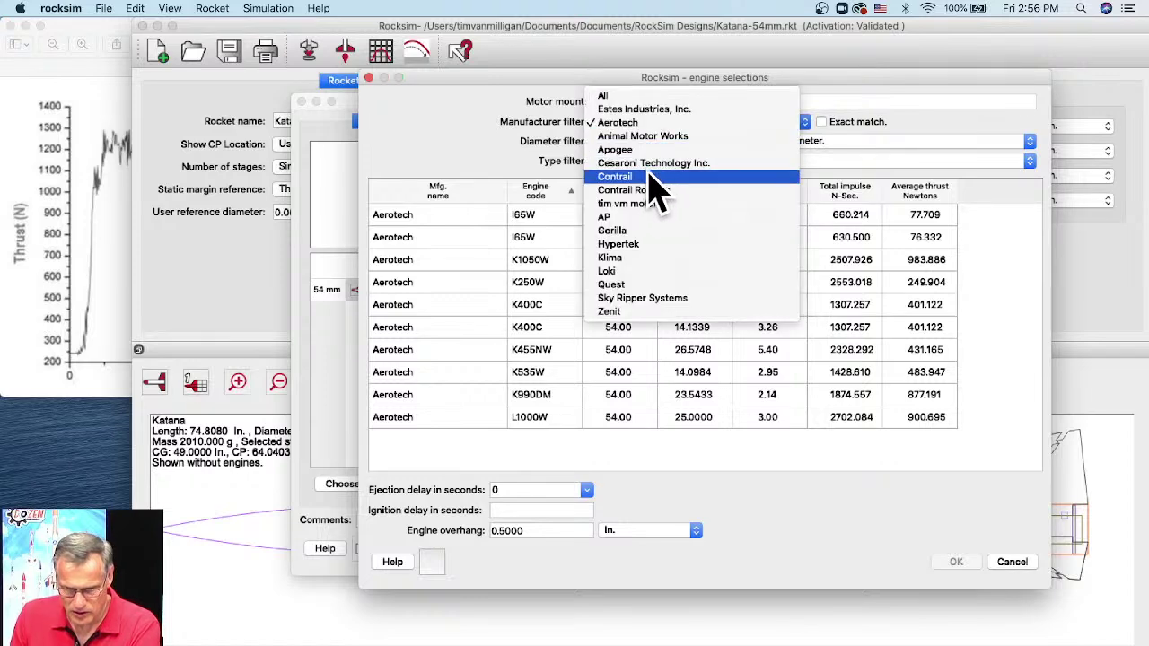
{"action": "left_click", "coordinate": [653, 164]}
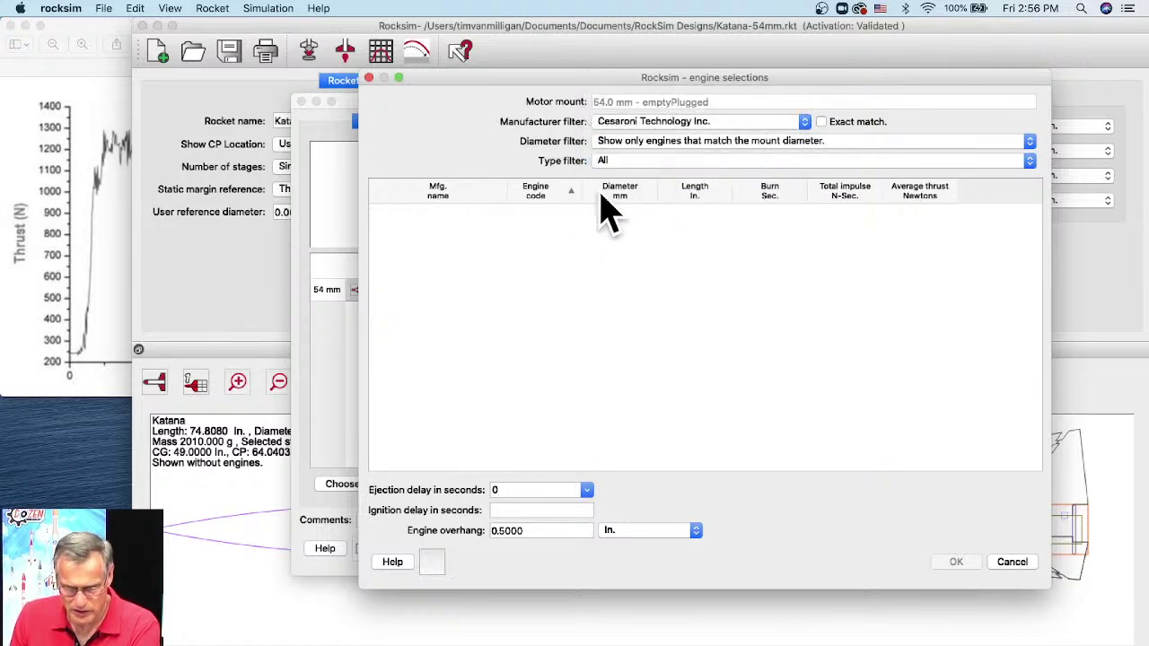
{"action": "left_click", "coordinate": [665, 143]}
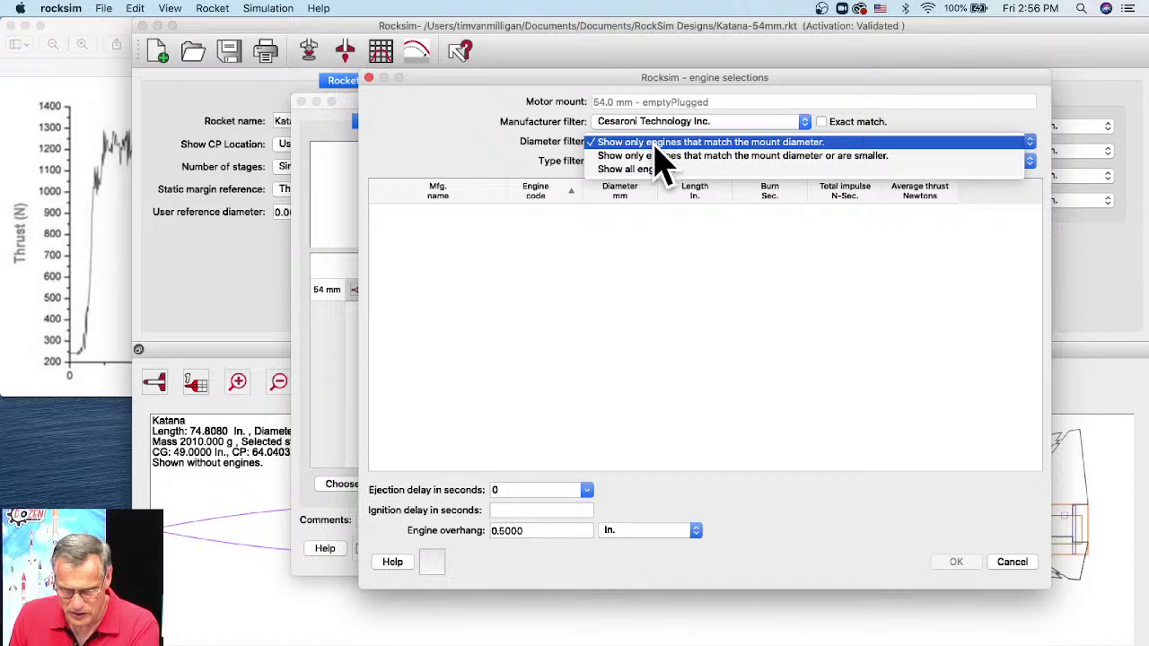
{"action": "left_click", "coordinate": [644, 169]}
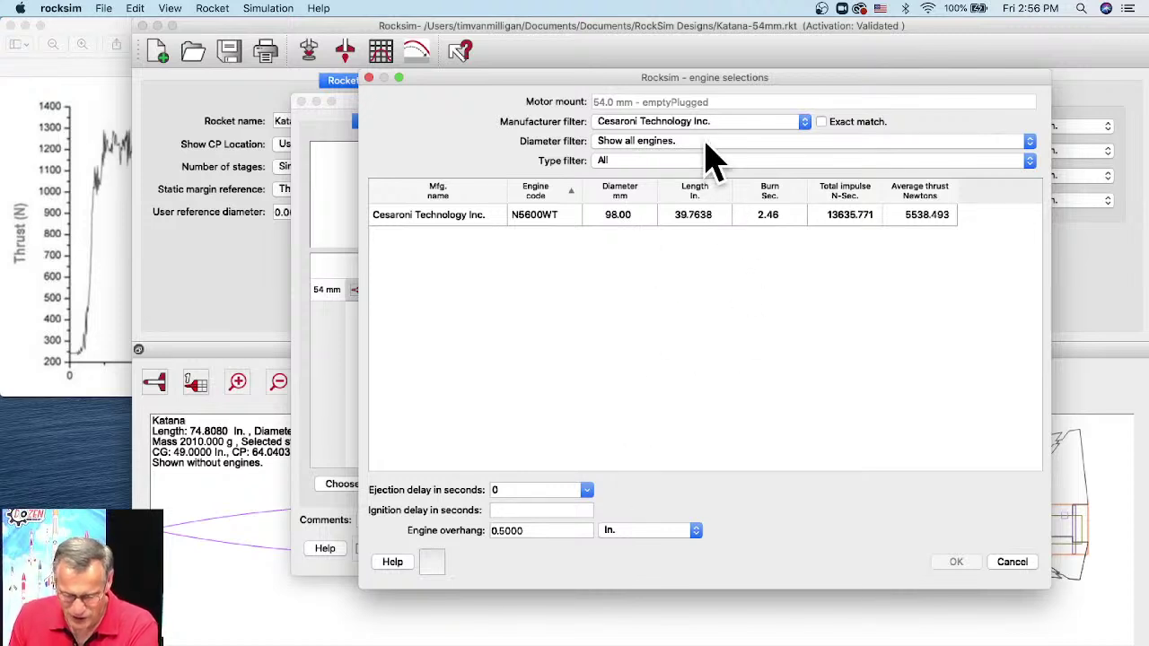
Set the manufacturer filter to All and look through the engine list down to the G and H engines.
{"action": "left_click", "coordinate": [636, 126]}
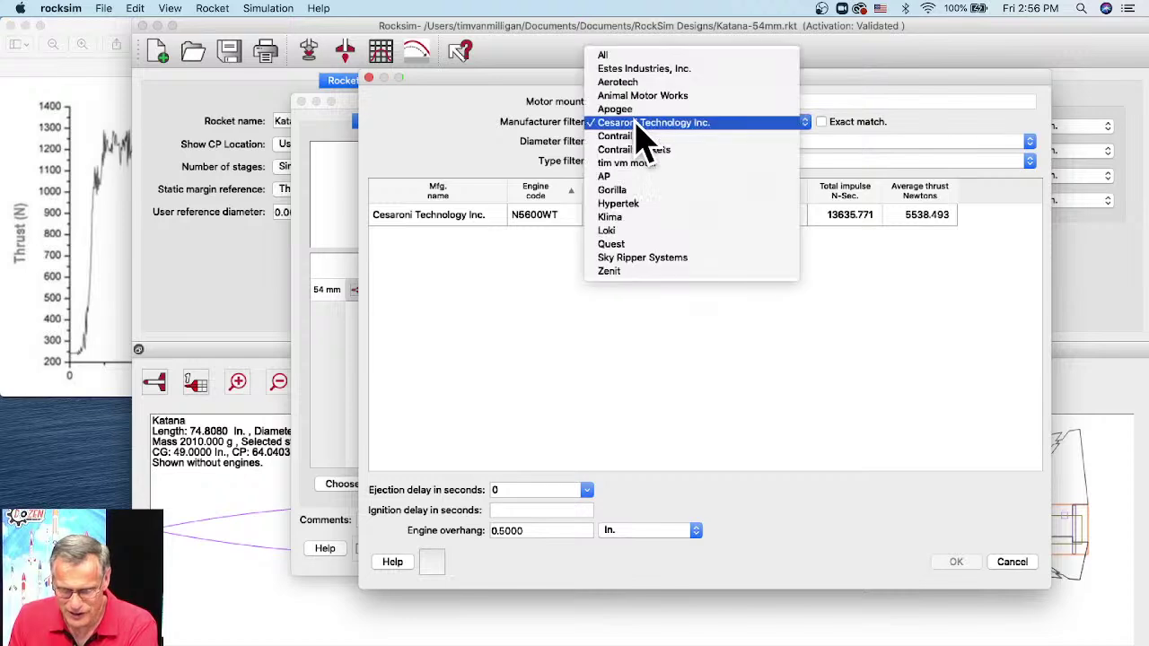
{"action": "left_click", "coordinate": [633, 55]}
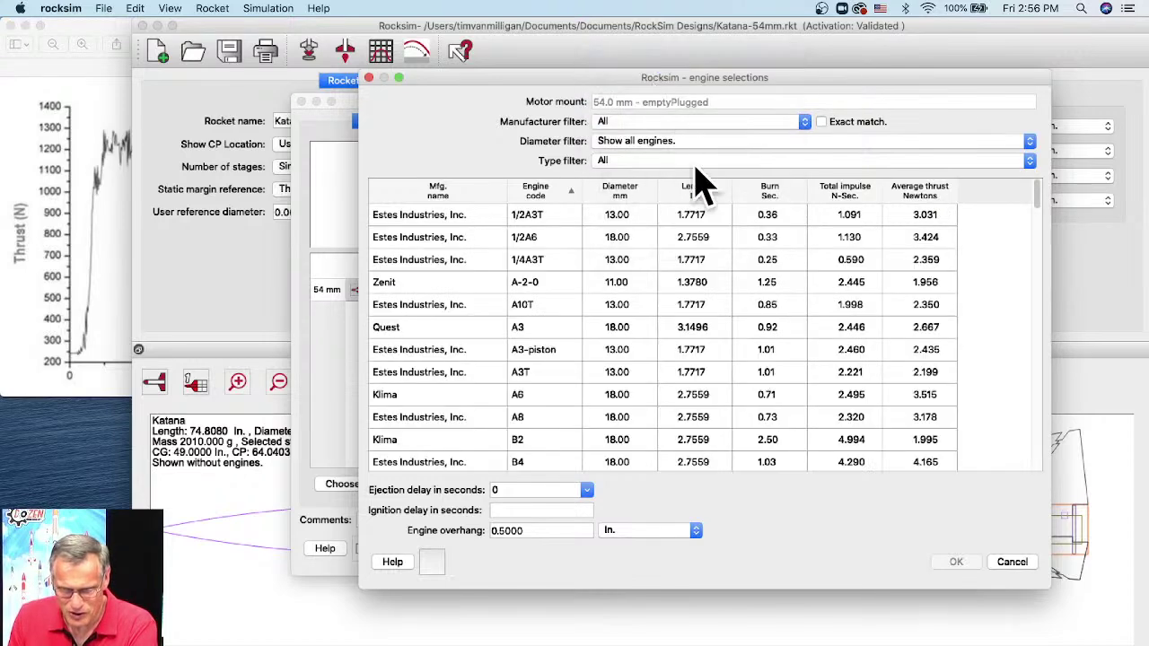
{"action": "scroll", "coordinate": [1041, 218], "scroll_direction": "down", "scroll_amount": 5}
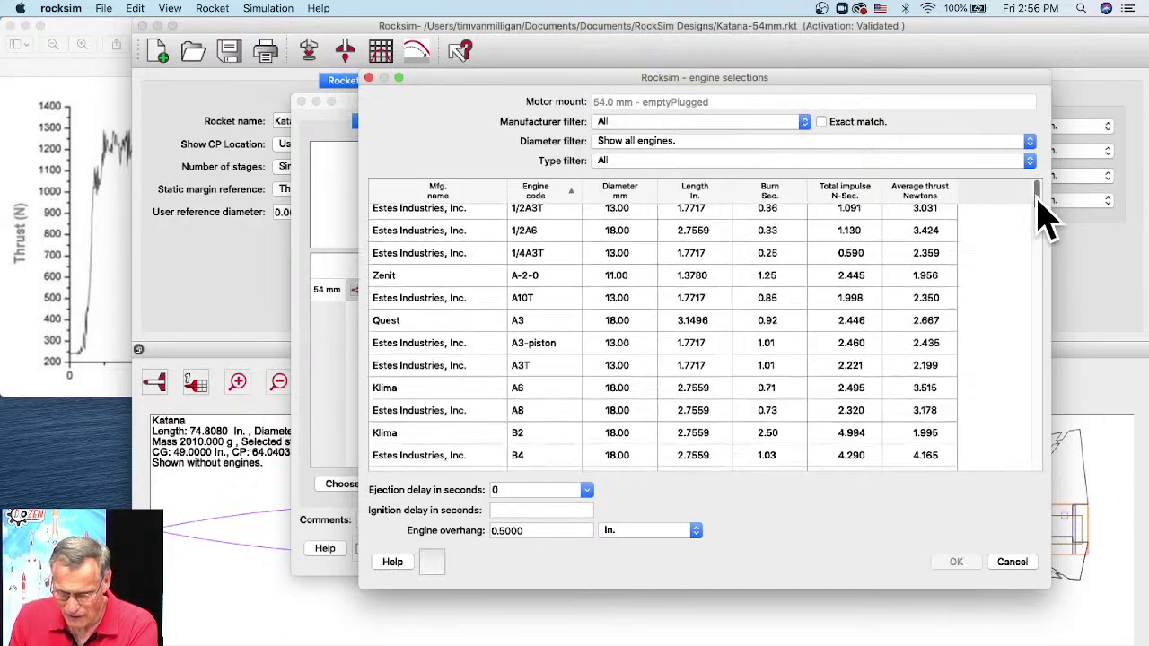
{"action": "scroll", "coordinate": [1037, 256], "scroll_direction": "down", "scroll_amount": 10}
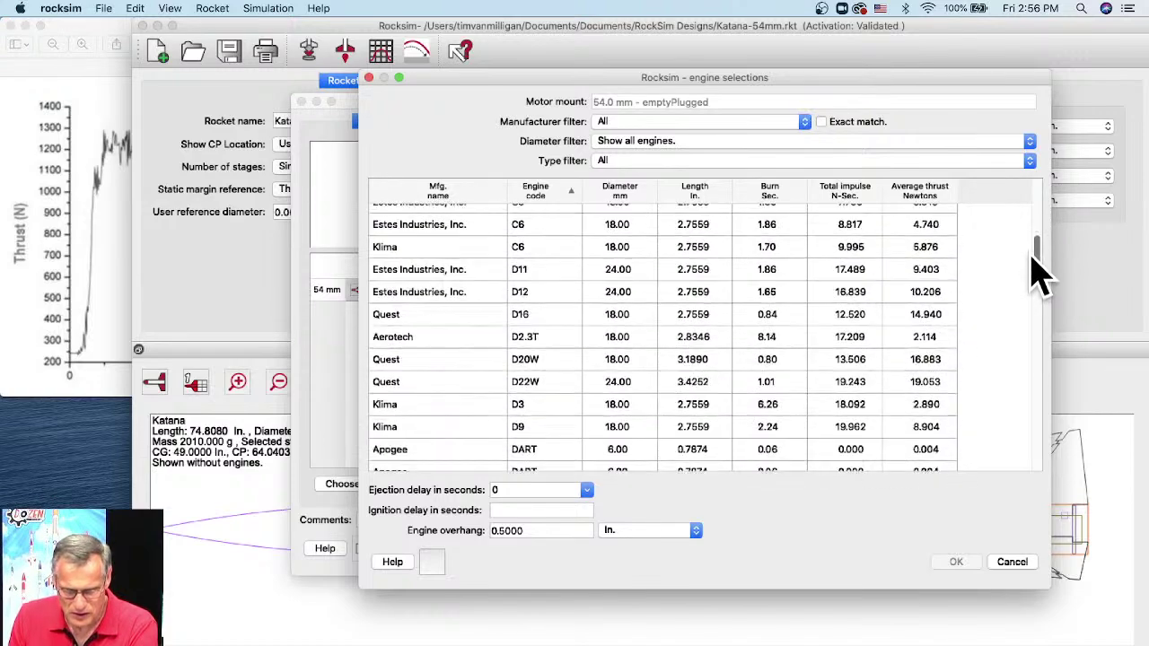
{"action": "left_click_drag", "start_coordinate": [1035, 283], "coordinate": [1035, 359]}
{"action": "scroll", "coordinate": [1039, 371], "scroll_direction": "down", "scroll_amount": 4}
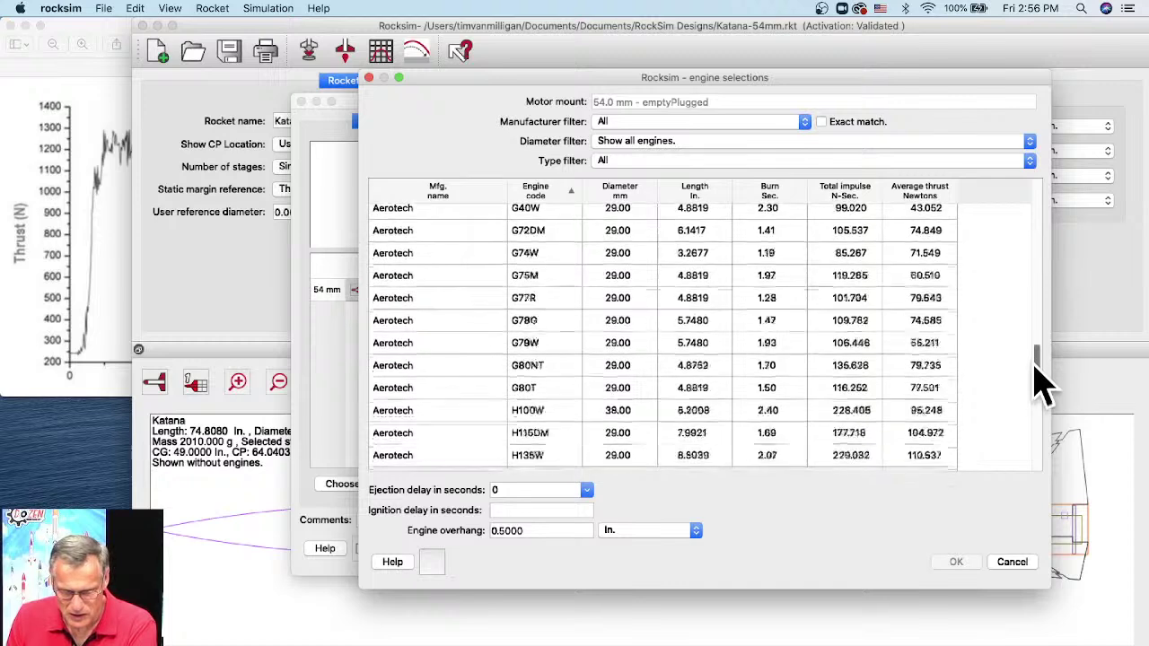
Limit the engine list to engines that match the mount diameter.
{"action": "left_click", "coordinate": [628, 164]}
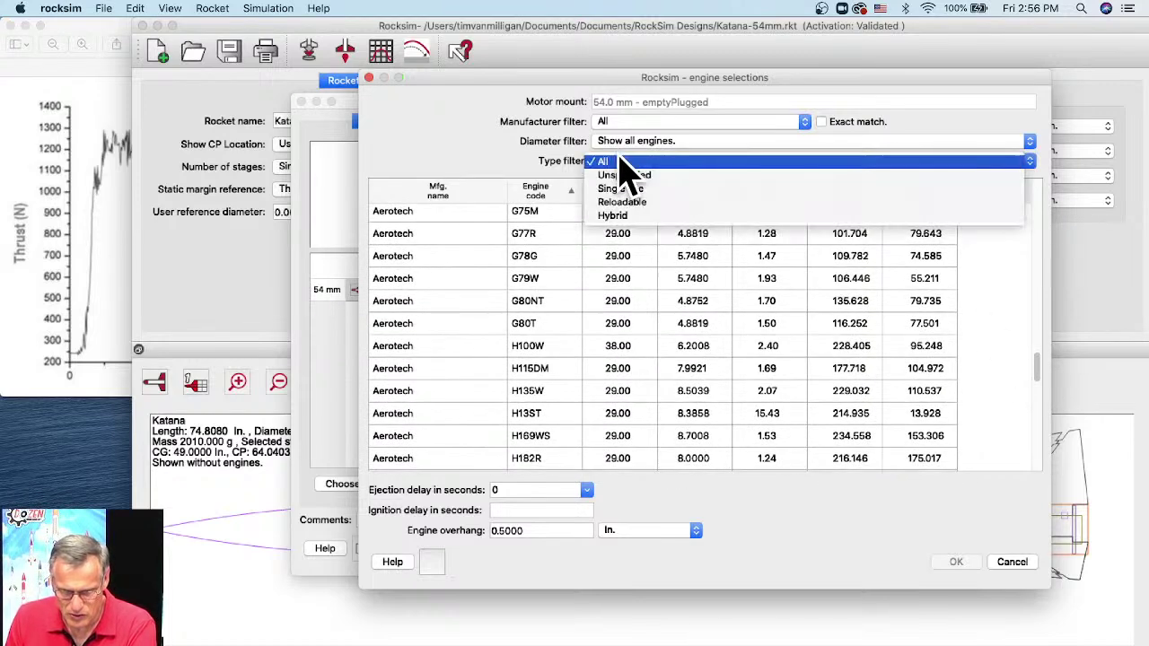
{"action": "left_click", "coordinate": [631, 162]}
{"action": "left_click", "coordinate": [631, 142]}
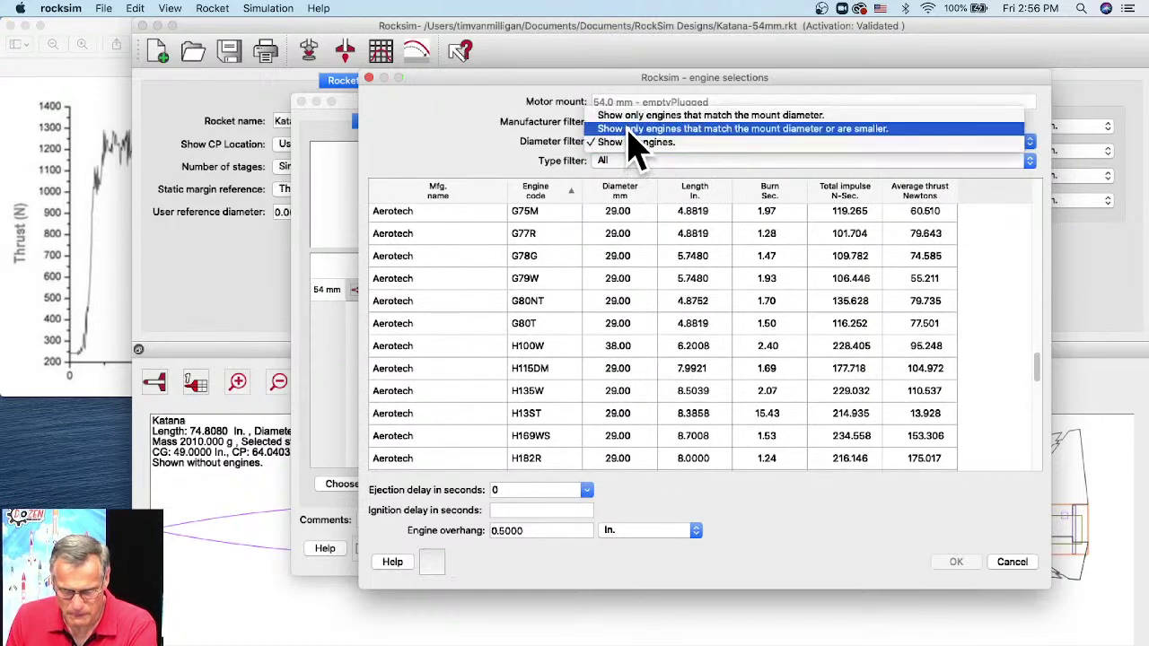
{"action": "left_click", "coordinate": [626, 115]}
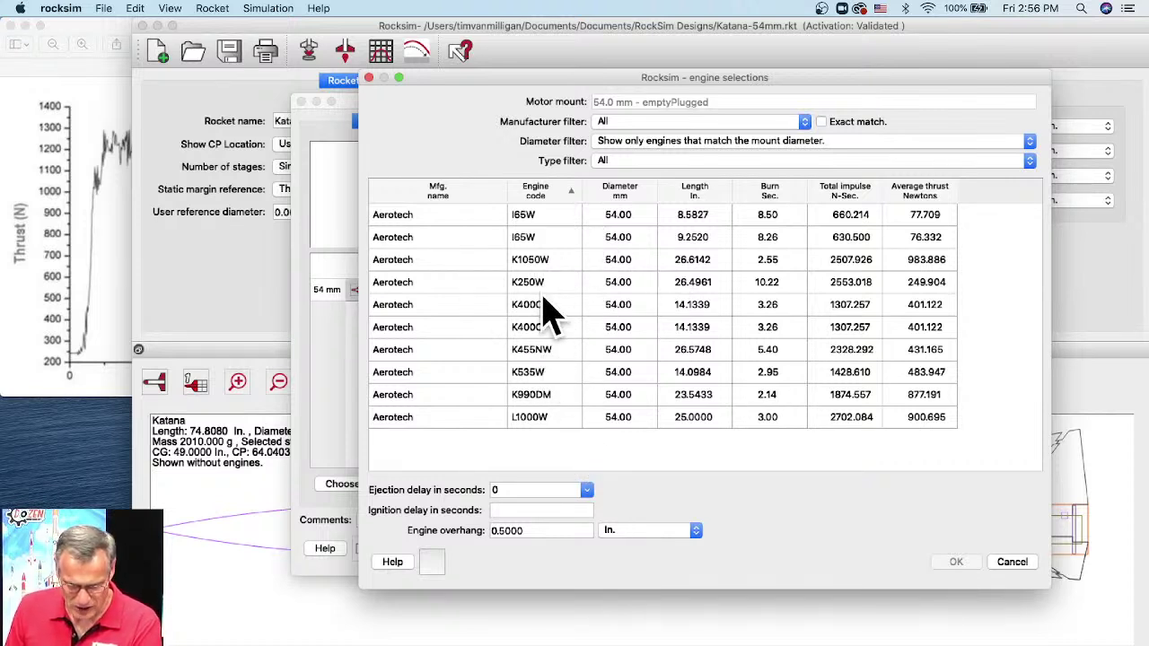
Load the Aerotech K250W engine with a custom ejection delay of 18 seconds into the 54 mm motor mount.
{"action": "left_click", "coordinate": [544, 239]}
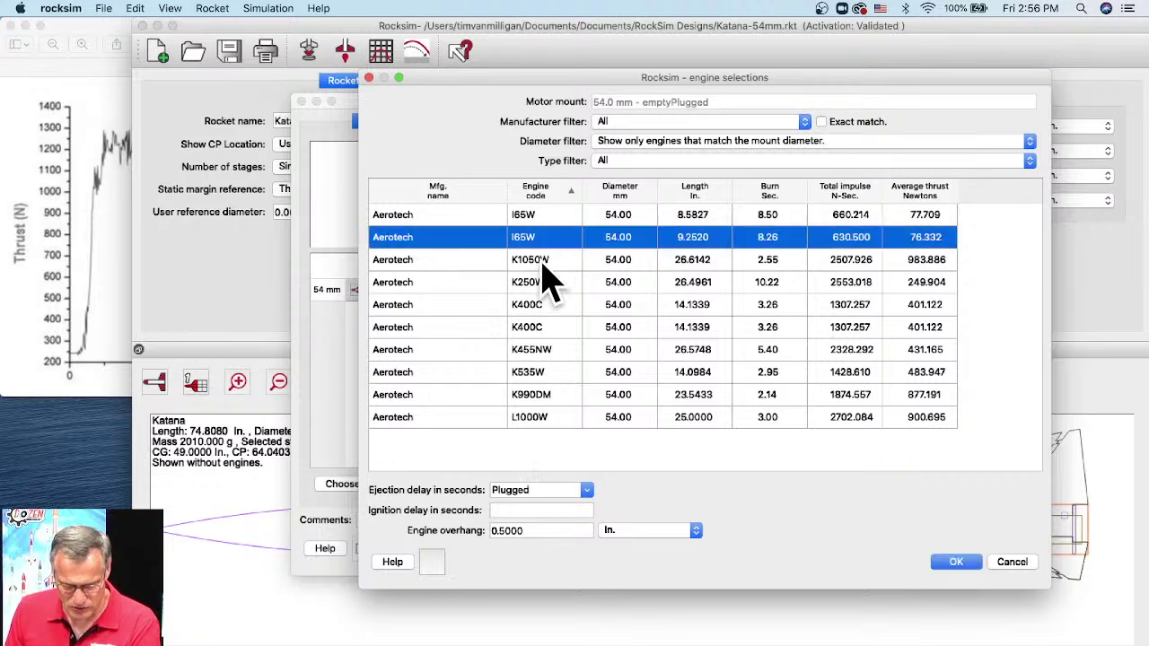
{"action": "left_click", "coordinate": [544, 283]}
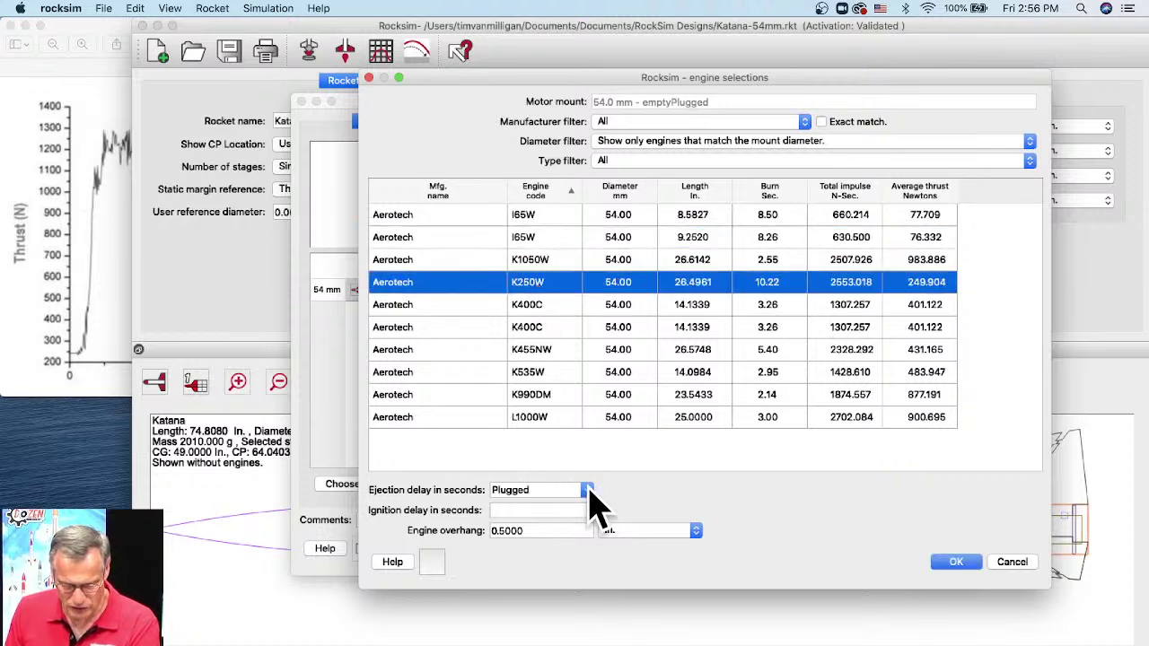
{"action": "left_click", "coordinate": [588, 491]}
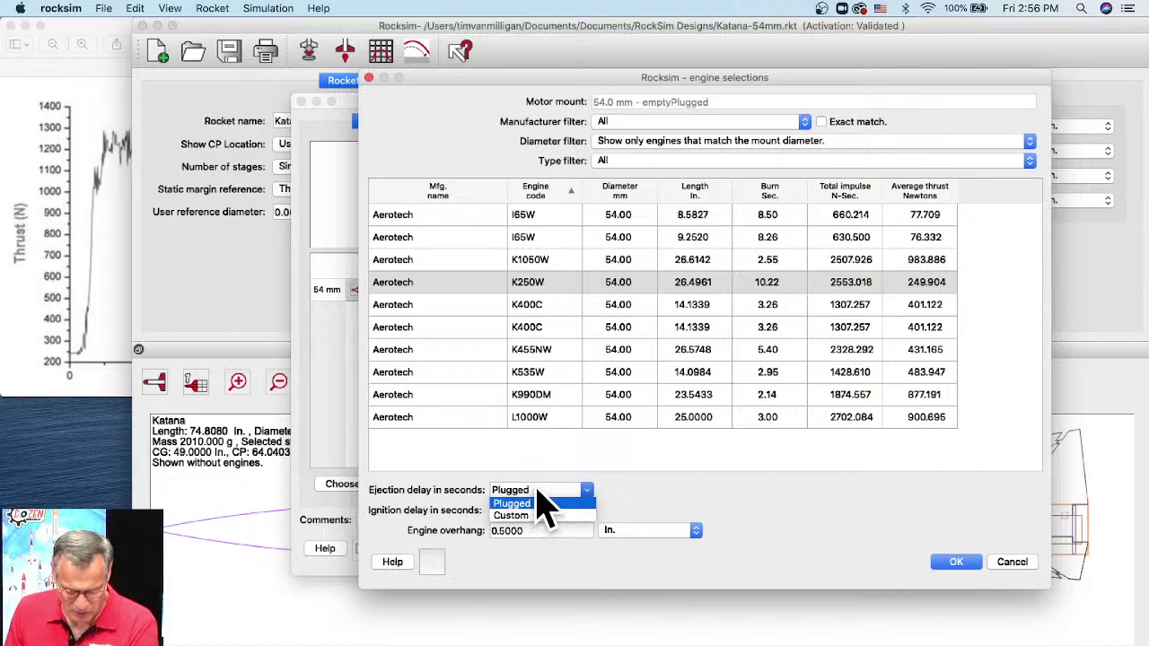
{"action": "left_click", "coordinate": [524, 517]}
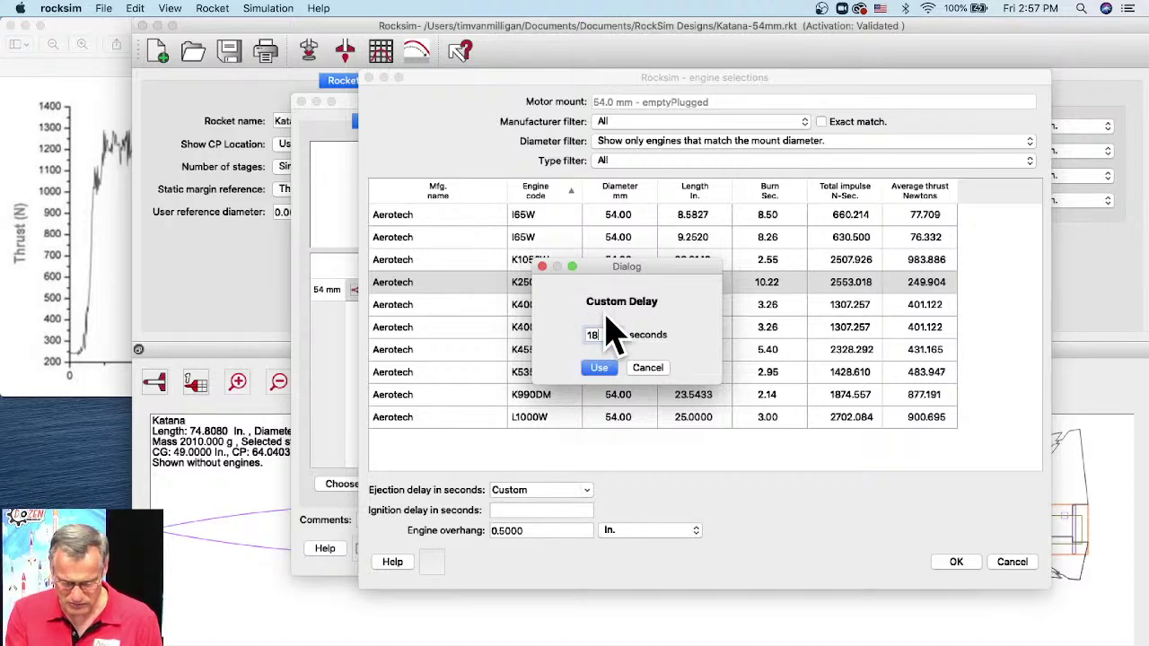
{"action": "left_click", "coordinate": [592, 374]}
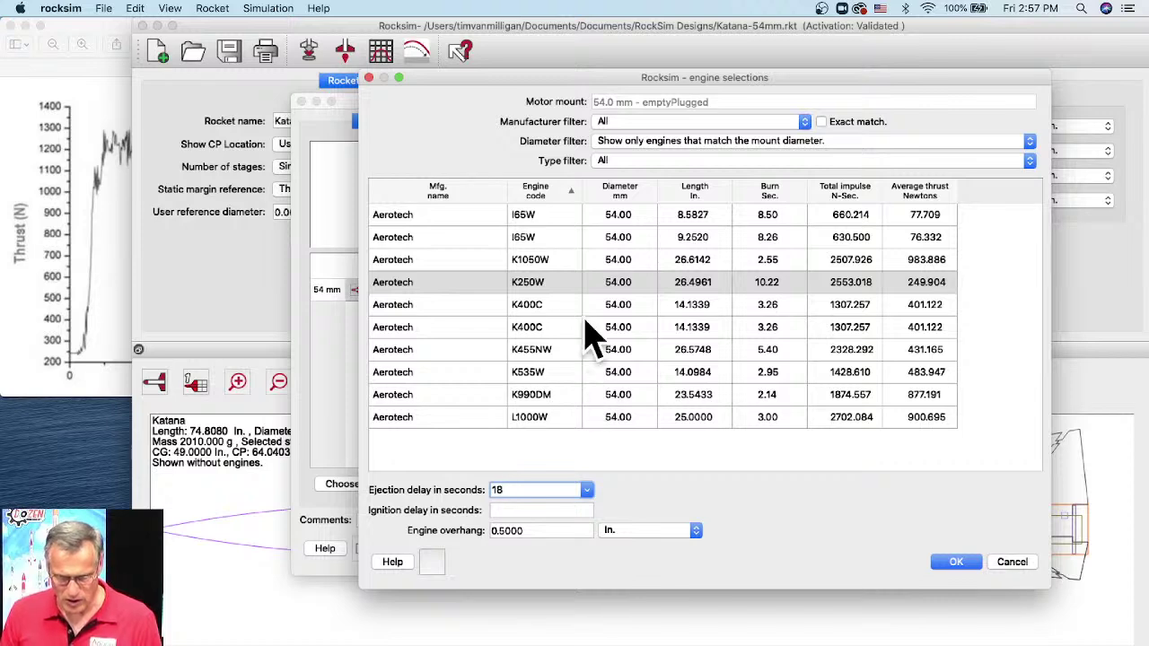
{"action": "left_click", "coordinate": [957, 563]}
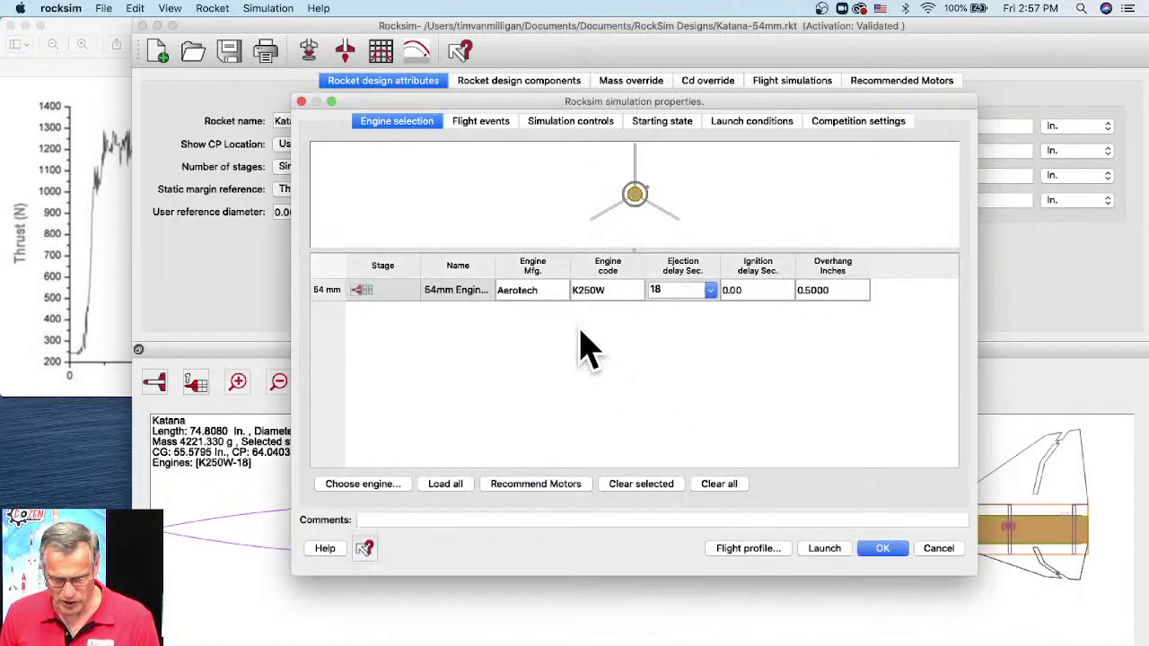
Set the 18" drogue parachute to deploy at apogee and the 48" main parachute's deployment altitude to 400 ft.
{"action": "left_click", "coordinate": [483, 123]}
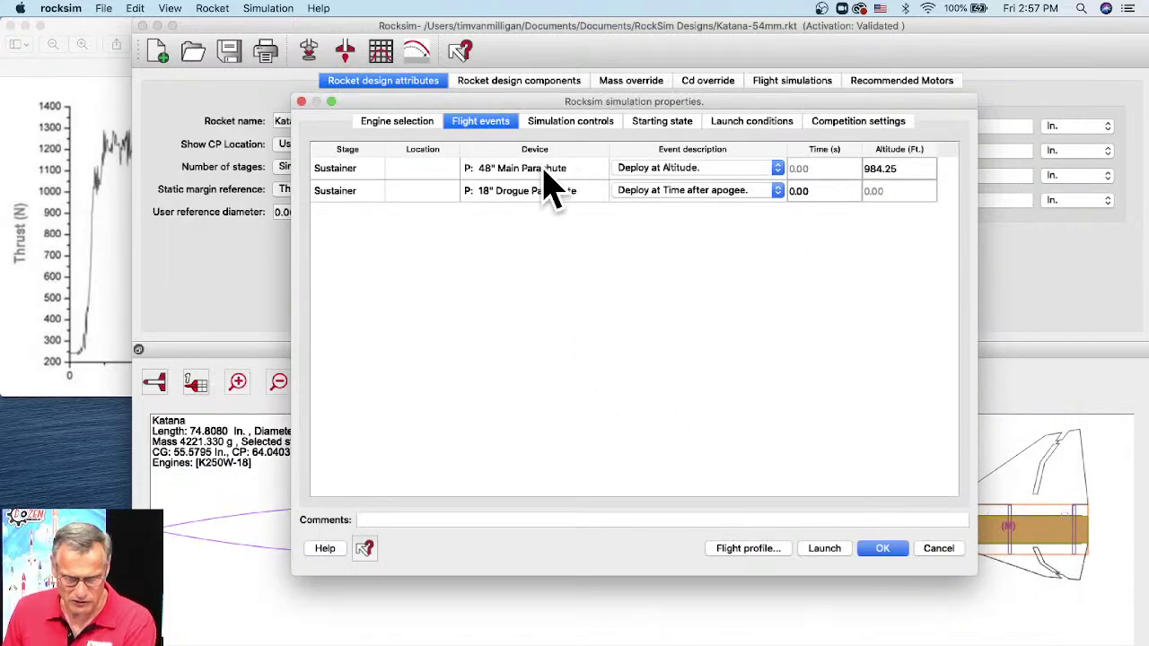
{"action": "left_click", "coordinate": [638, 197]}
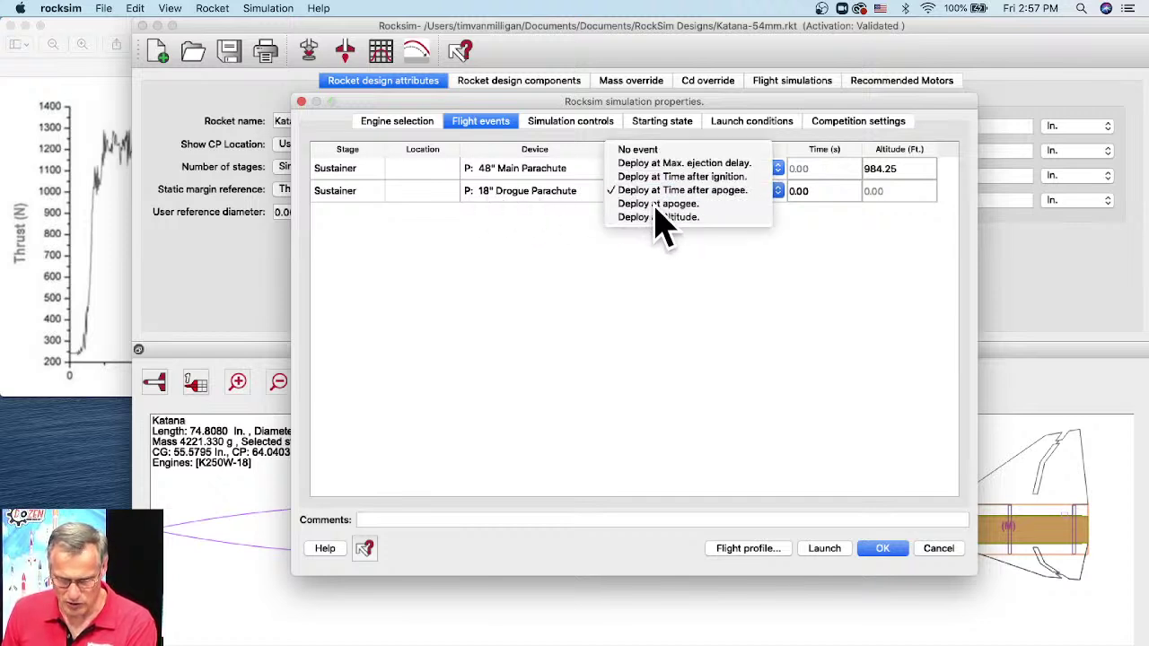
{"action": "left_click", "coordinate": [656, 206]}
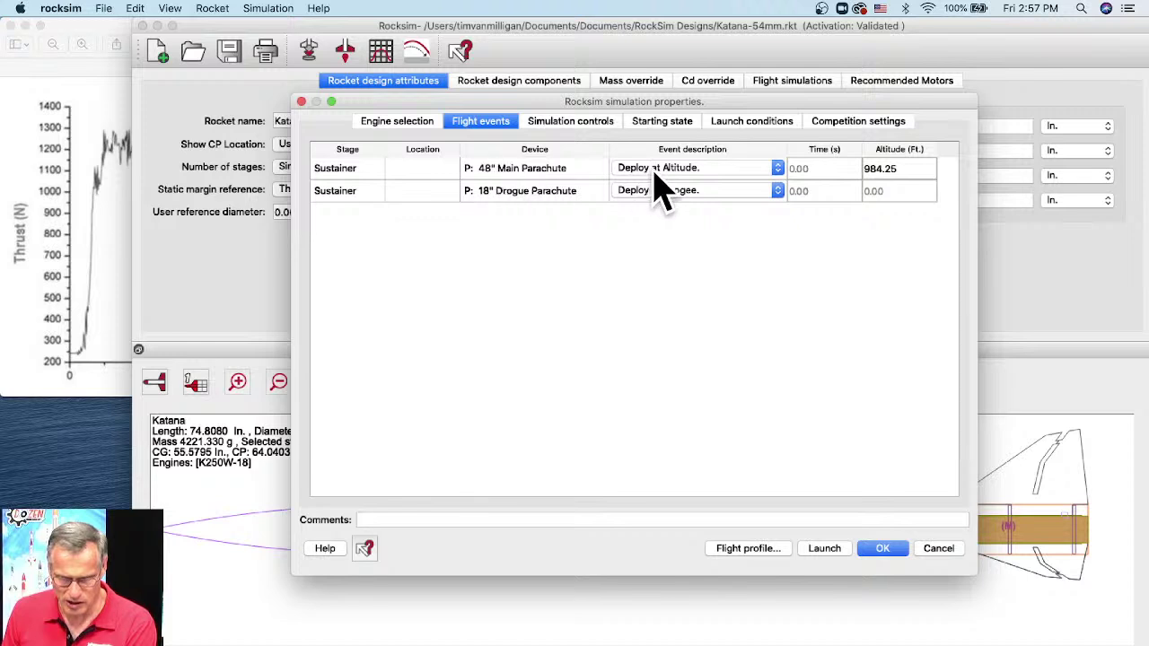
{"action": "left_click", "coordinate": [914, 168]}
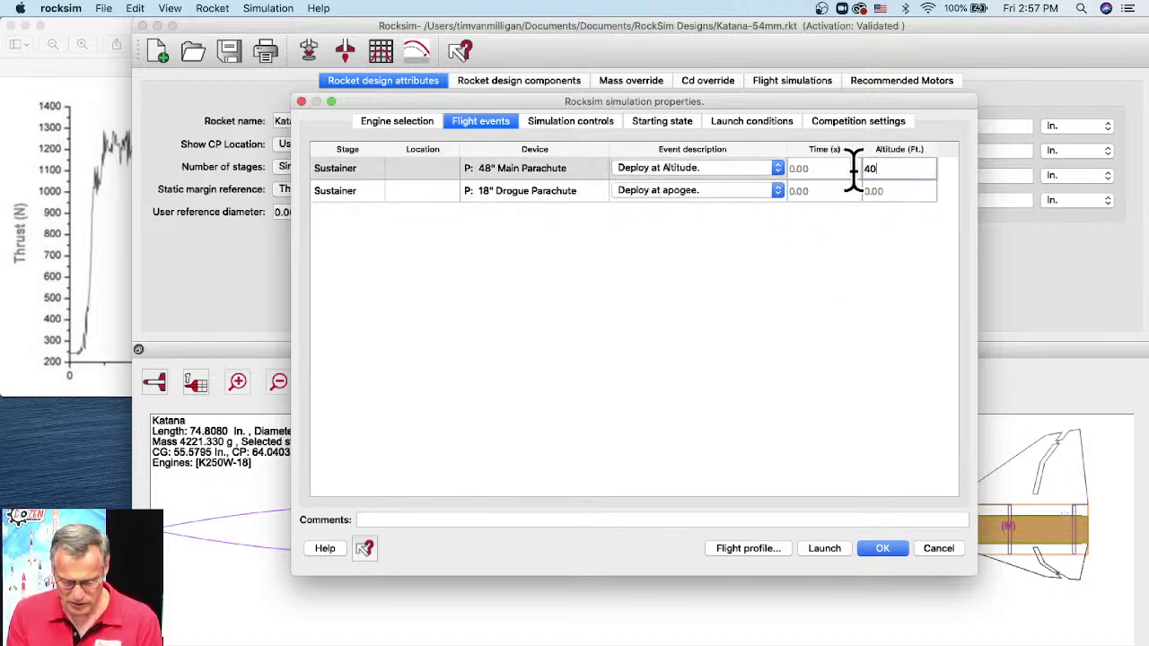
{"action": "type", "text": "400"}
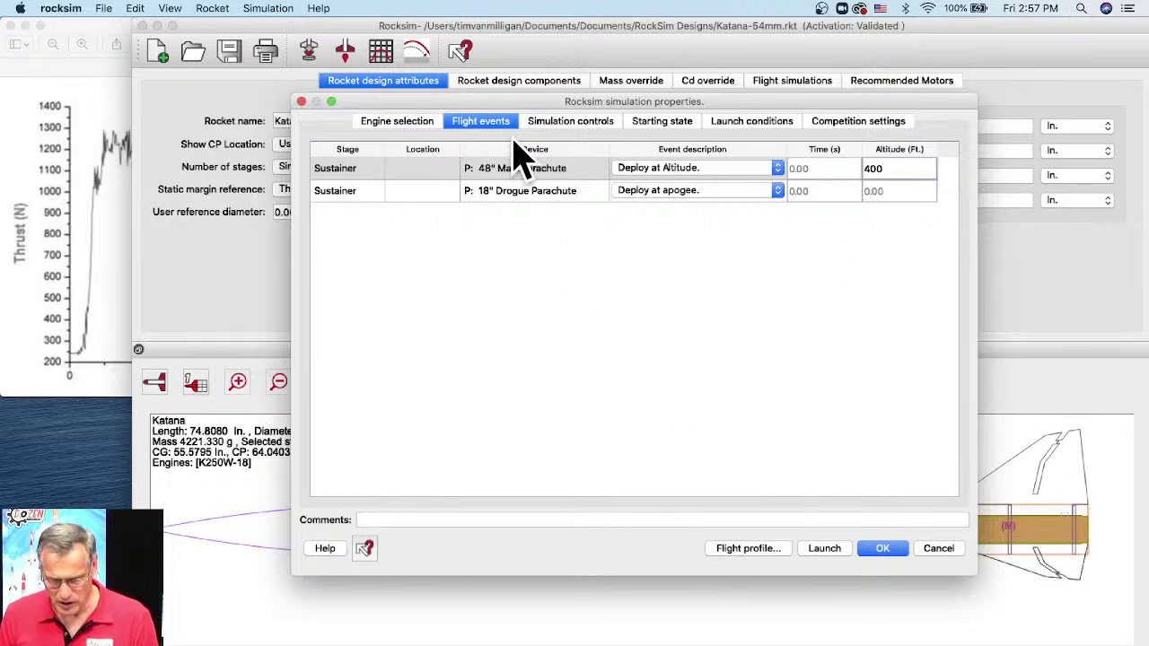
Set the starting state to a 98 in. launch guide length and a launch angle of about 7 degrees.
{"action": "left_click", "coordinate": [552, 124]}
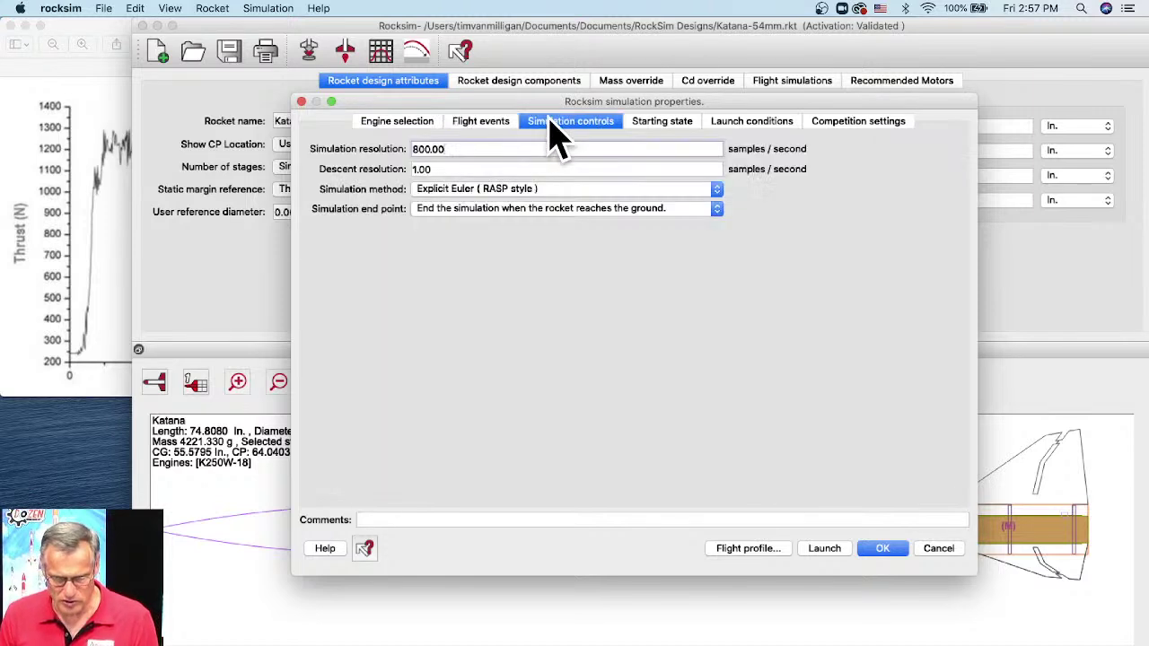
{"action": "left_click", "coordinate": [658, 126]}
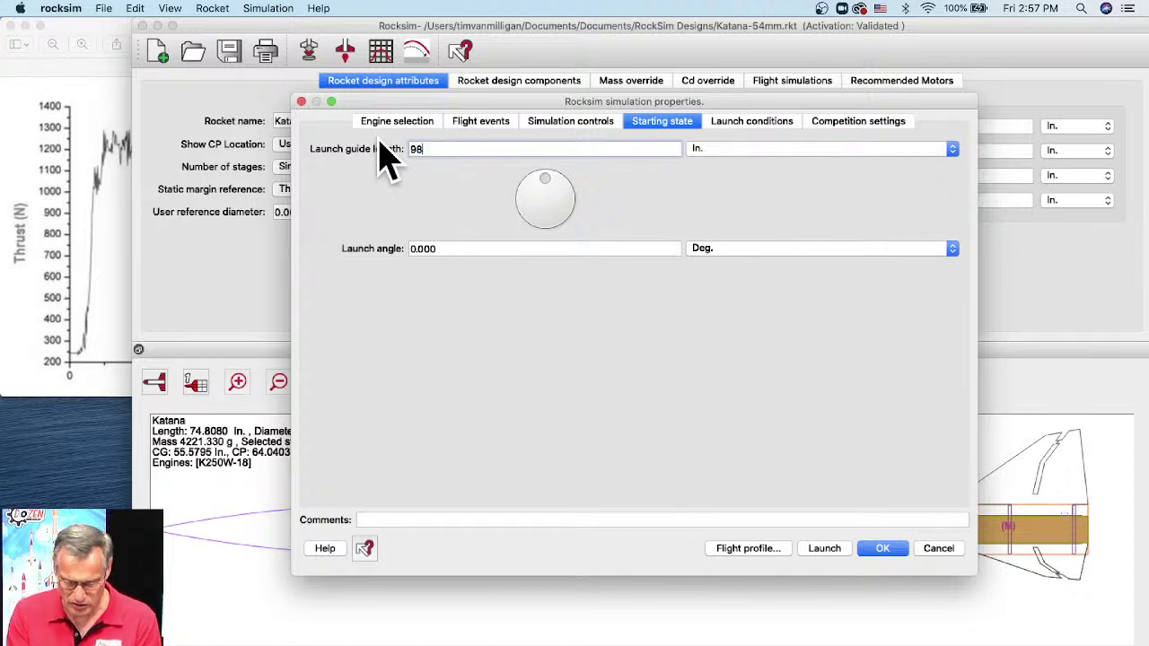
{"action": "type", "text": "98"}
{"action": "left_click", "coordinate": [548, 180]}
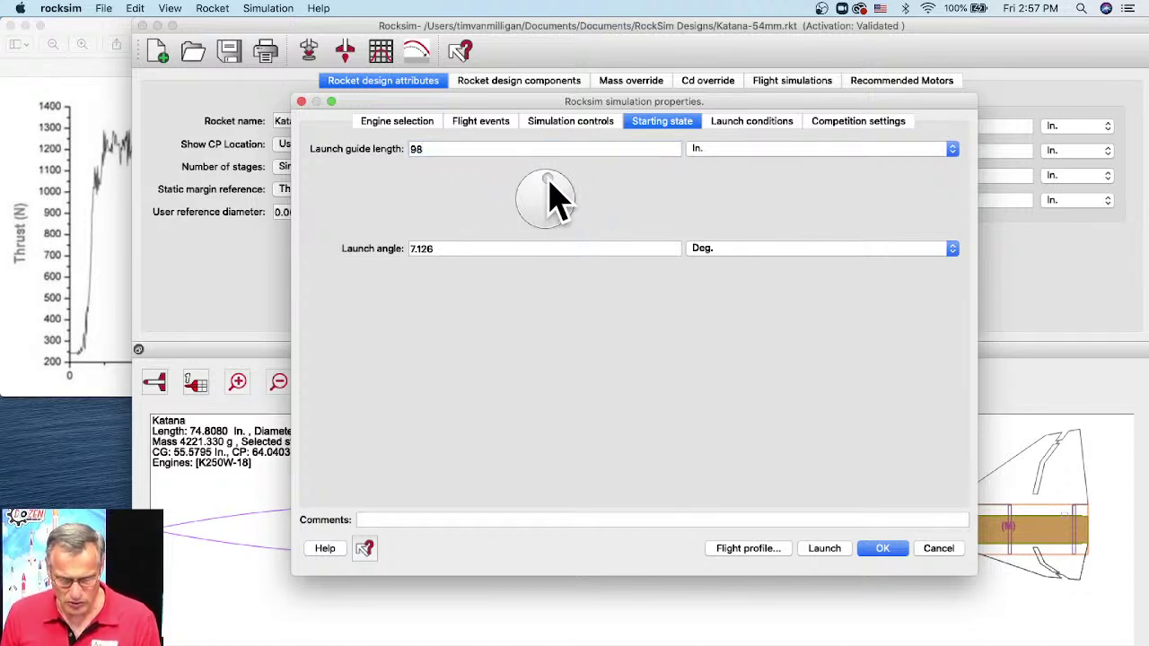
Run the K250W simulation with its 2D flight profile, play the flight through to landing, and close the profile.
{"action": "left_click", "coordinate": [744, 125]}
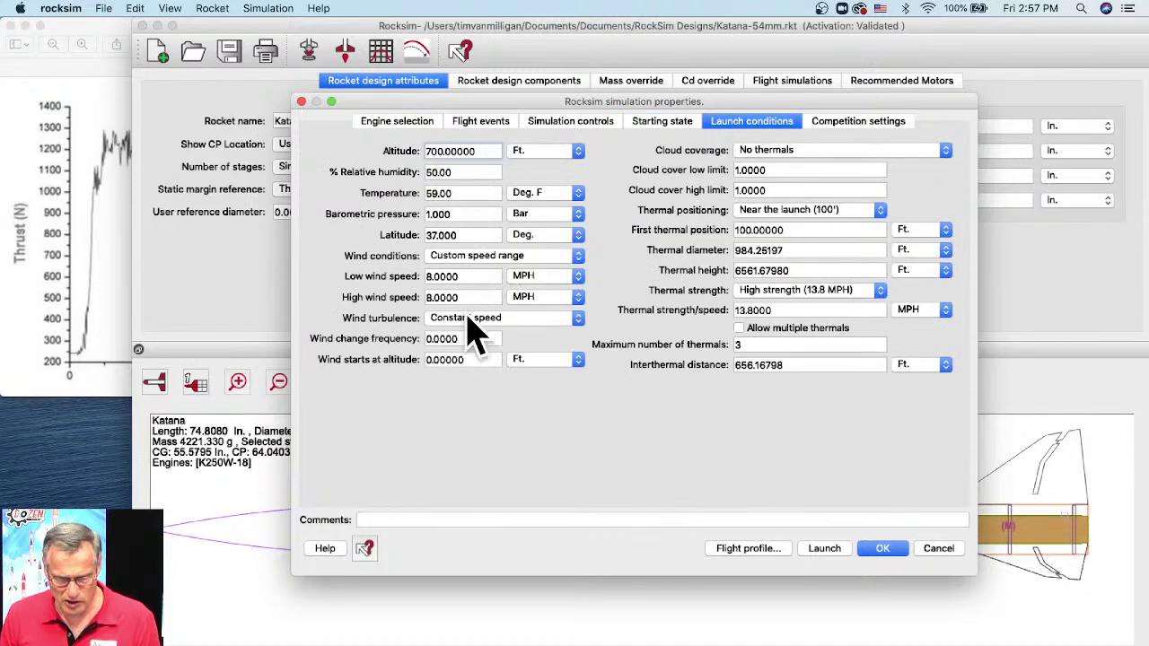
{"action": "left_click", "coordinate": [745, 549]}
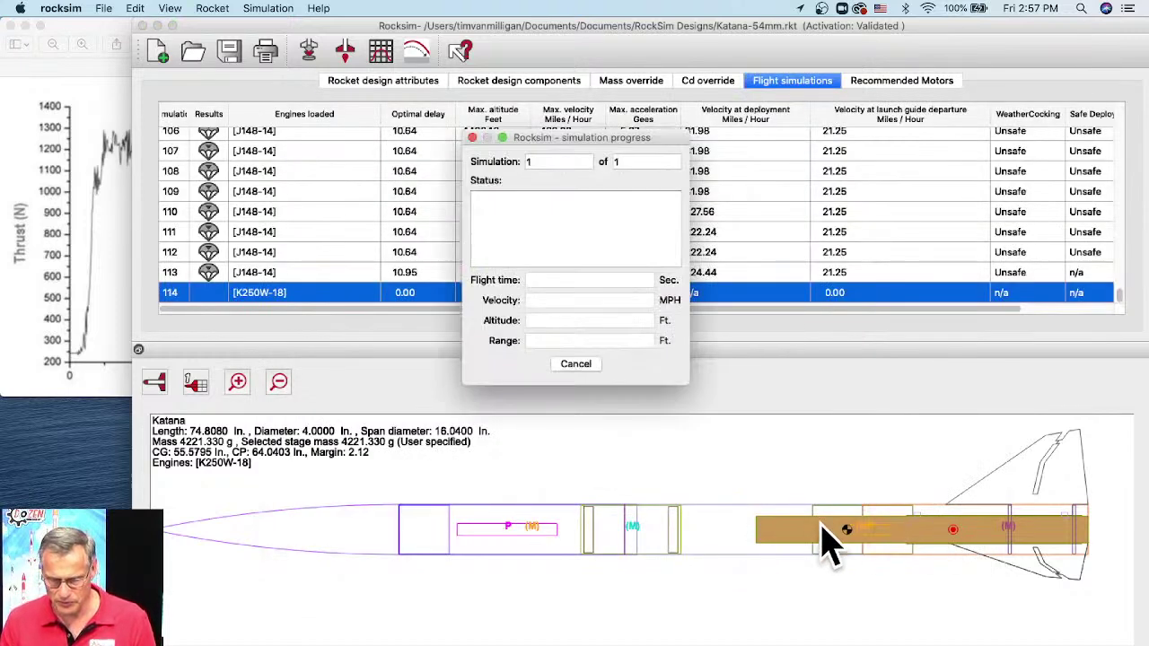
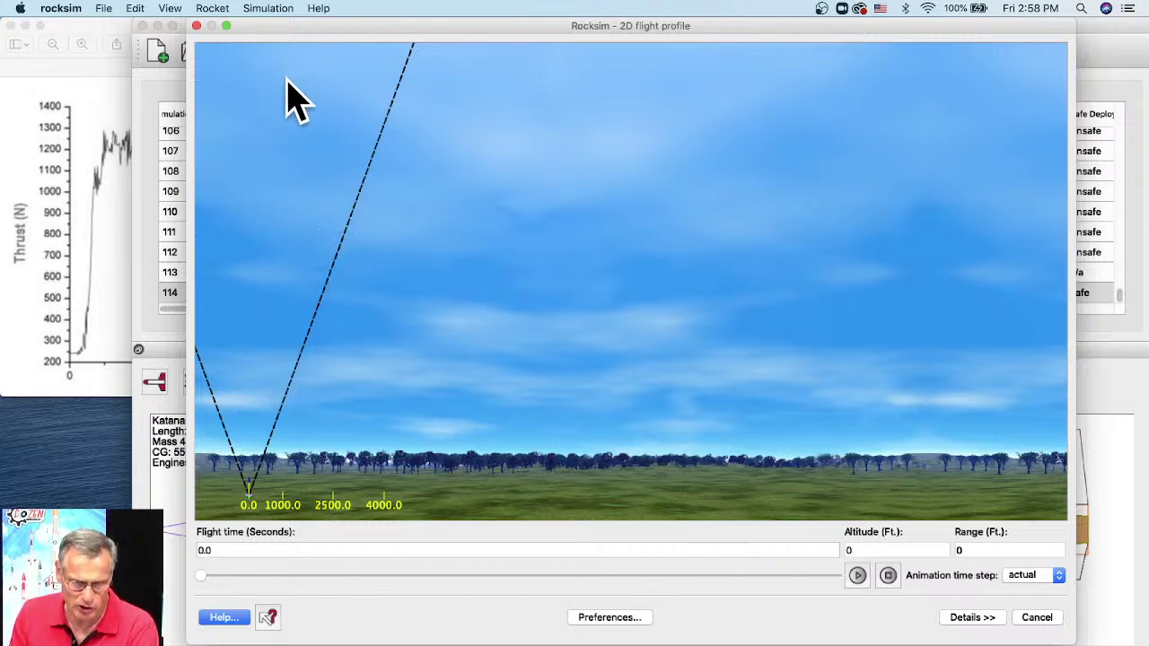
{"action": "left_click", "coordinate": [858, 576]}
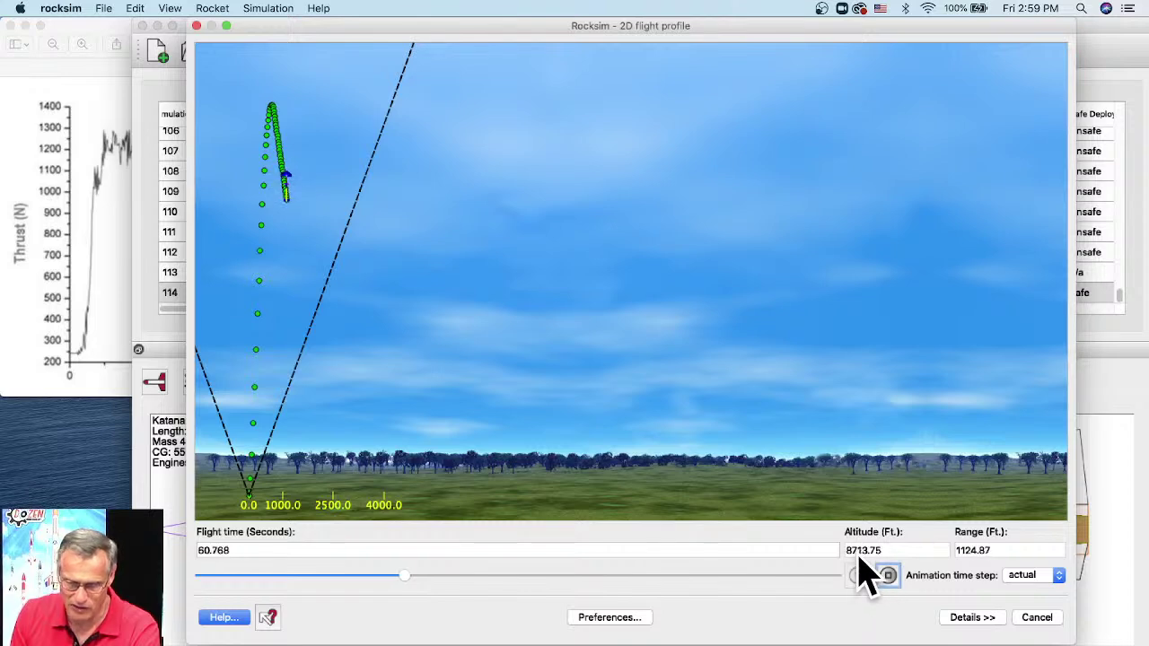
{"action": "left_click_drag", "start_coordinate": [410, 580], "coordinate": [852, 574]}
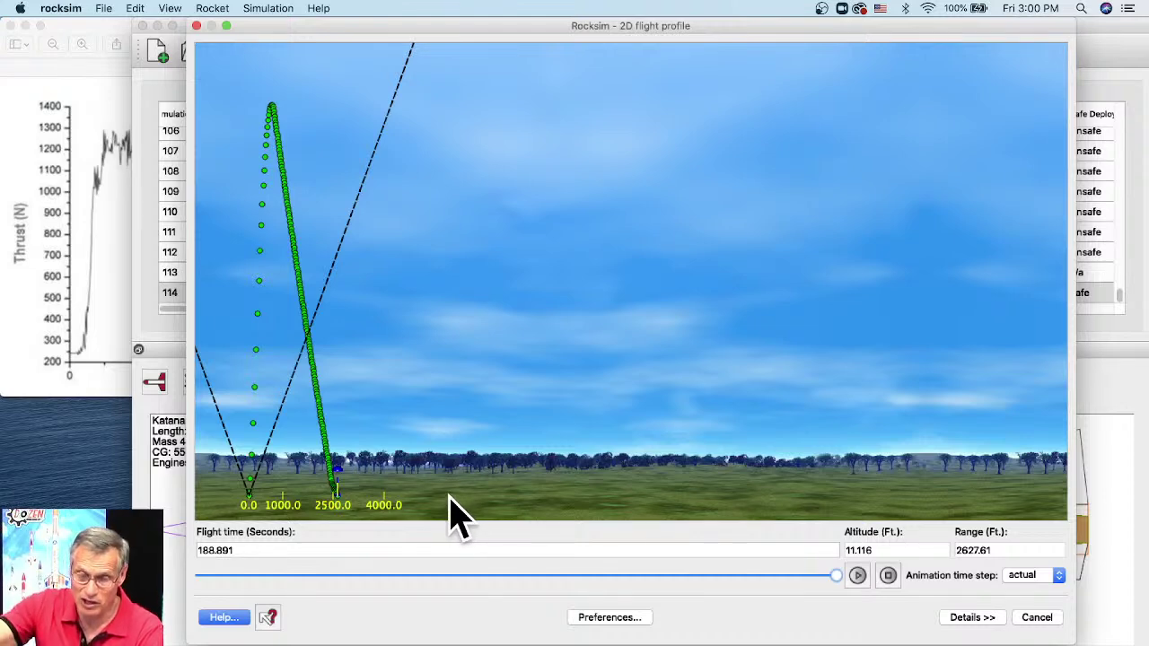
{"action": "left_click", "coordinate": [198, 25]}
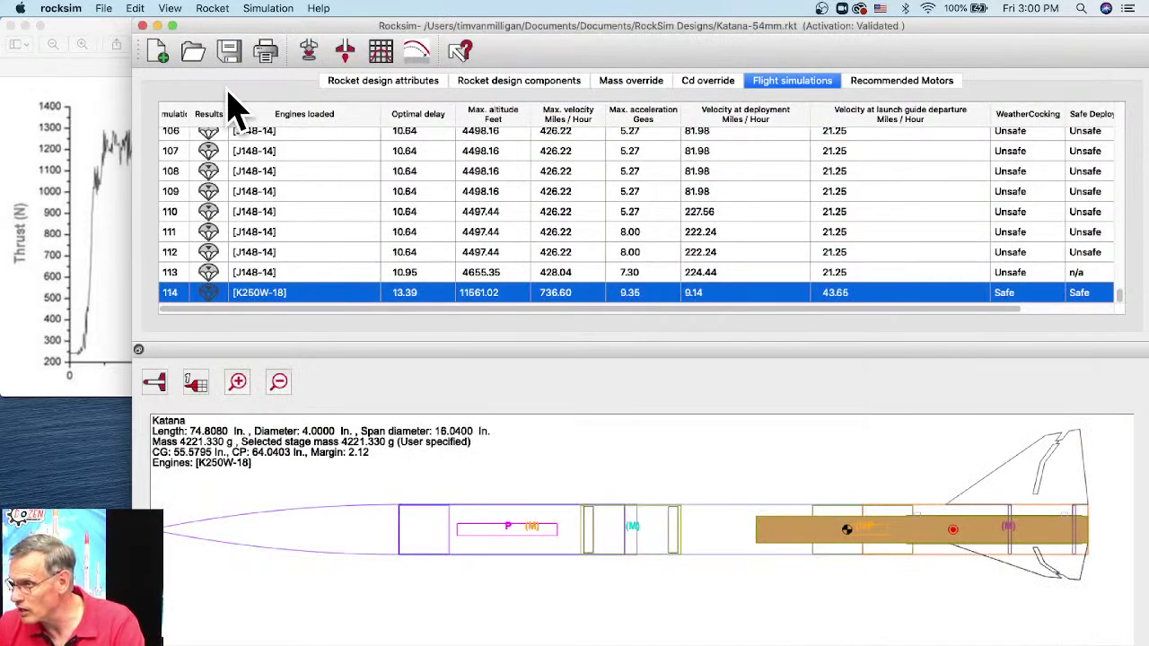